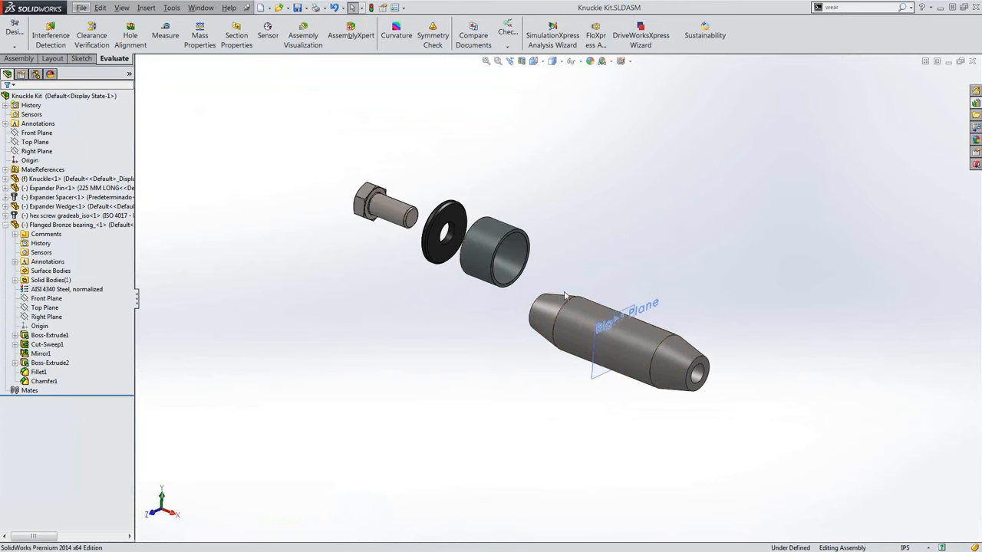
- Mate the expander wedge, spacer and hex screw concentric to the expander pin in multiple mate mode, and keep the mate command pinned
scroll(614, 329, down, 2)
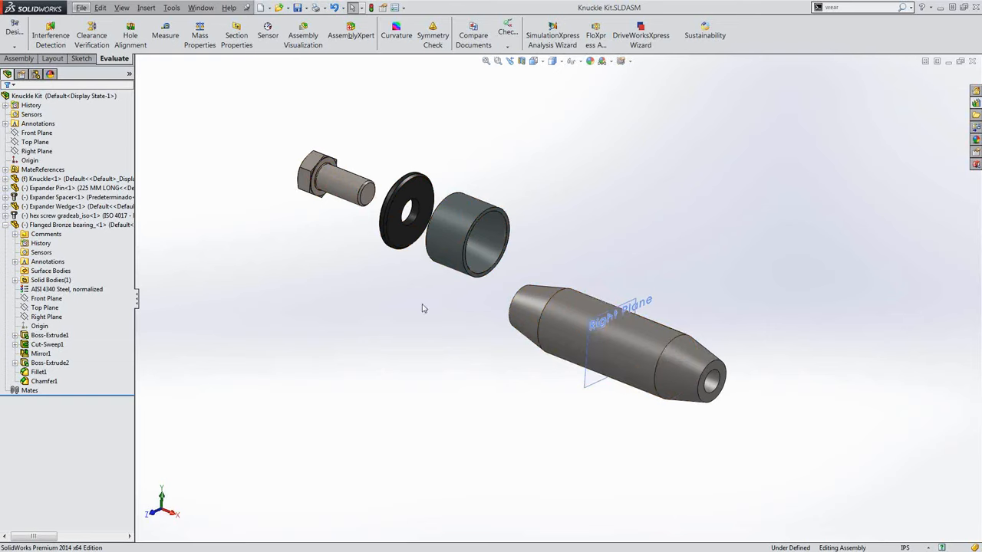
click(579, 316)
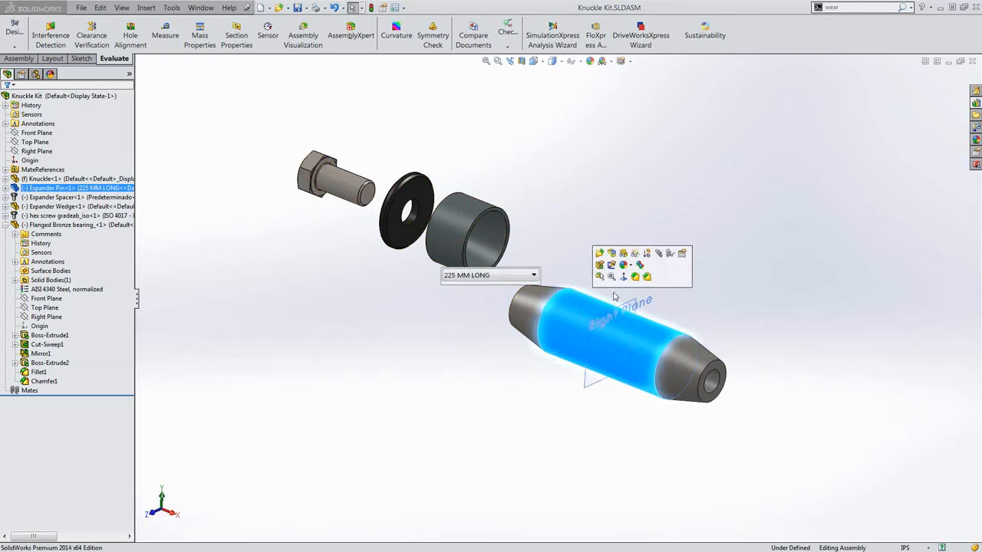
click(658, 253)
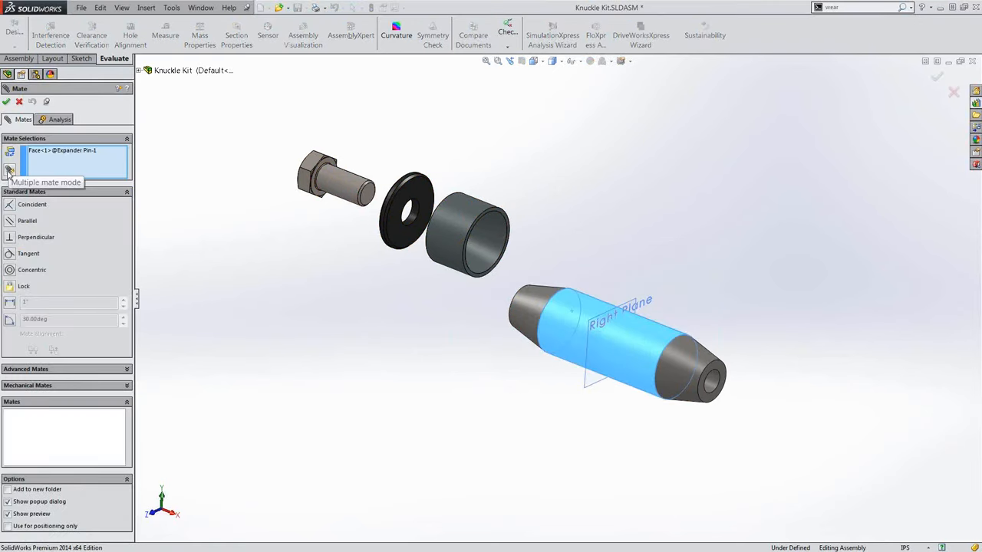
click(10, 172)
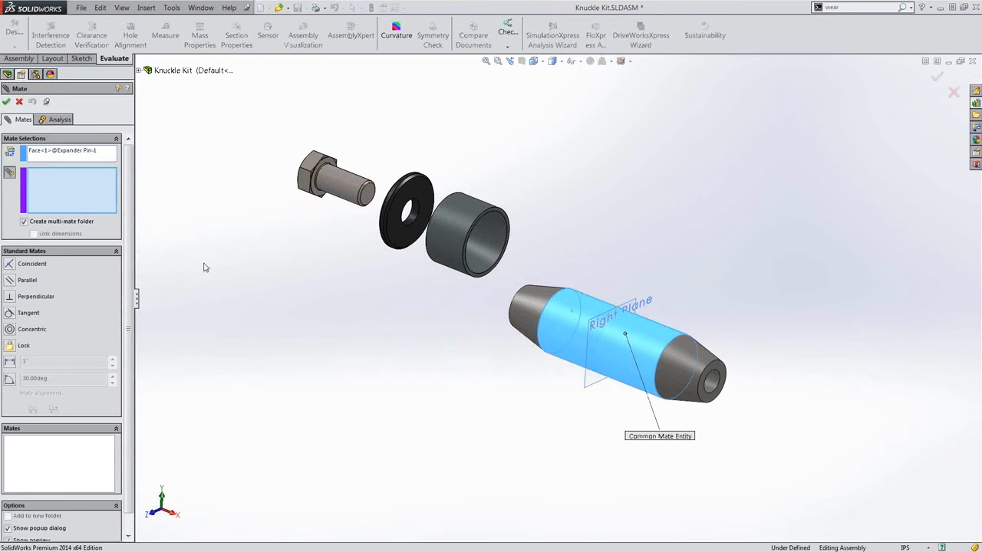
click(453, 222)
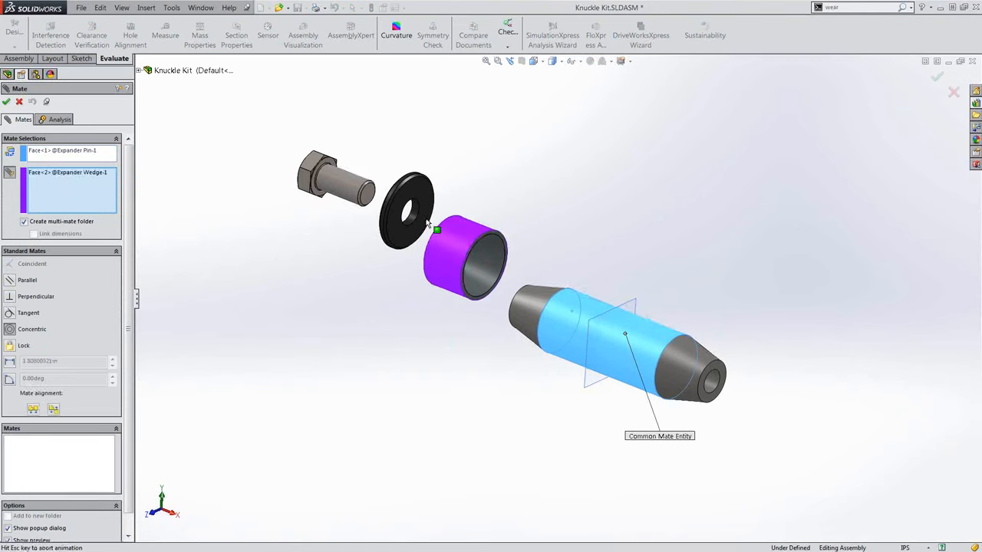
click(343, 182)
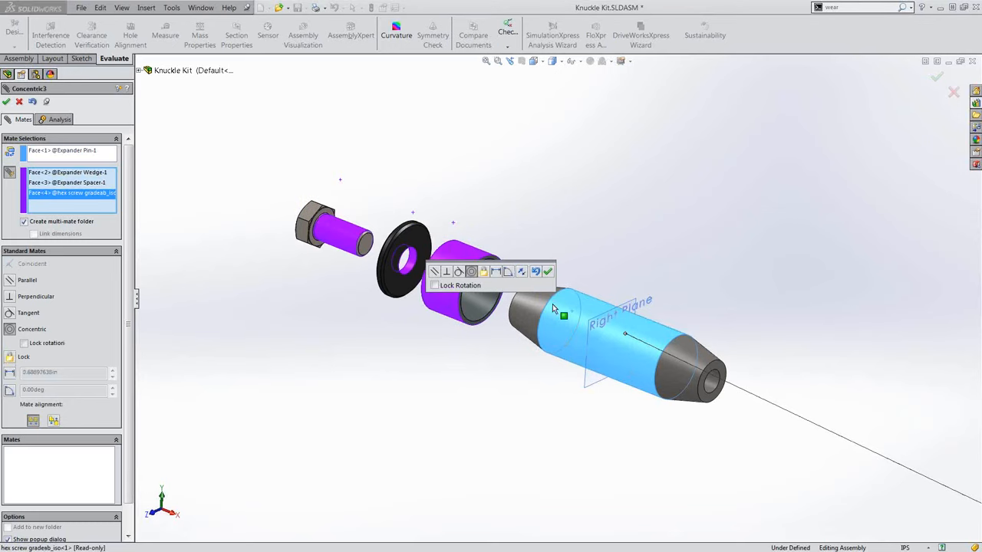
click(547, 272)
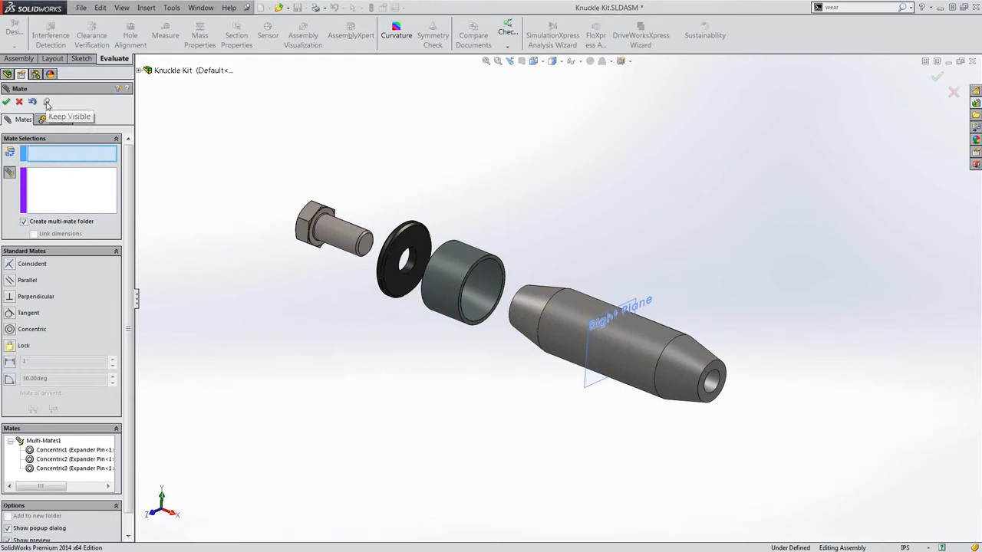
click(46, 103)
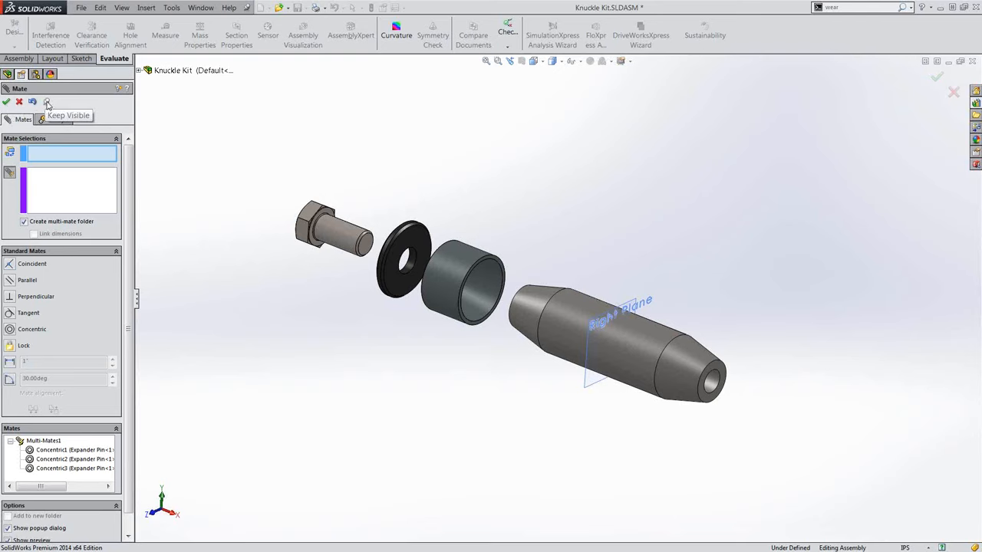
click(47, 103)
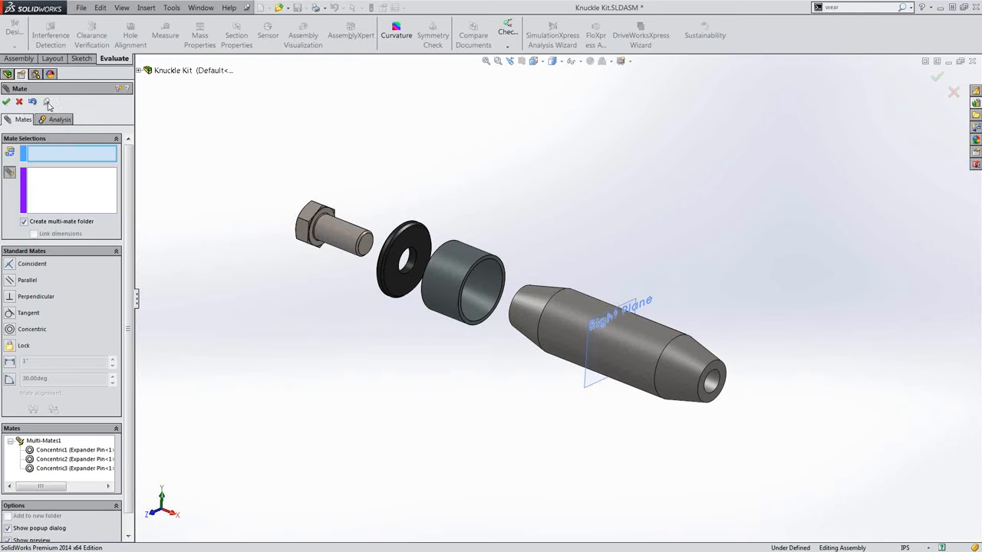
- Mate the expander wedge and spacer faces coincident with the pin's small end face, with the multi-mate folder option off
middle_drag(337, 264, 517, 284)
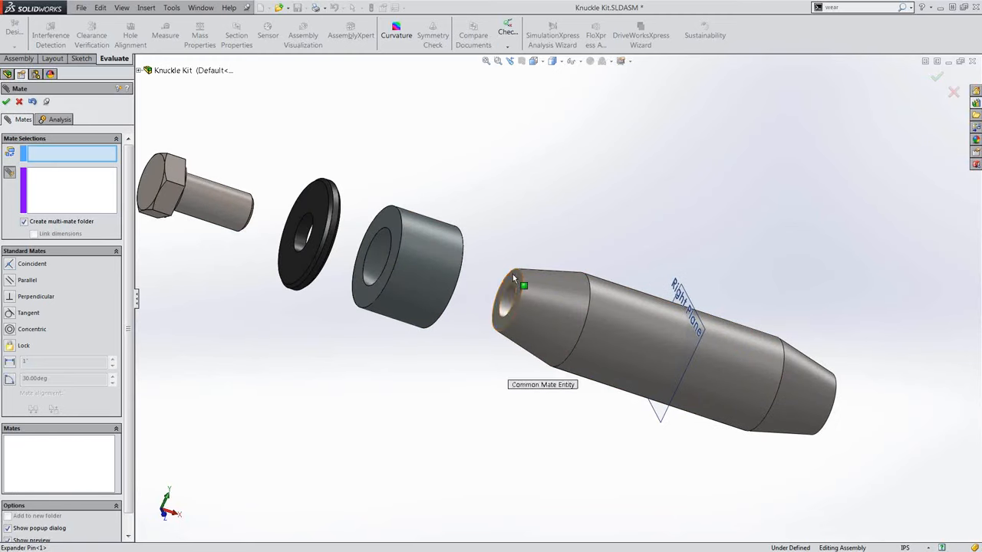
click(513, 274)
click(386, 222)
middle_drag(353, 335, 314, 230)
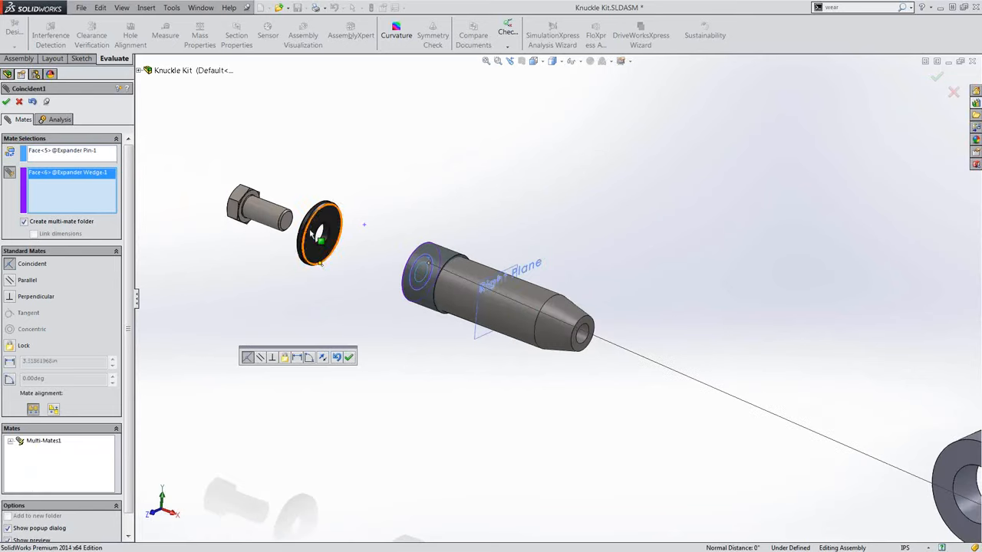
click(325, 221)
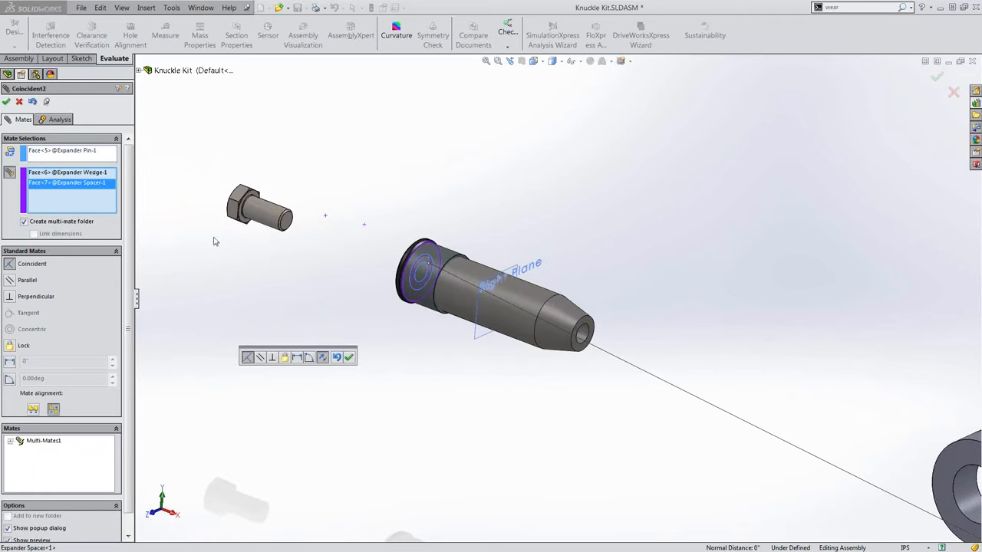
click(24, 222)
click(24, 221)
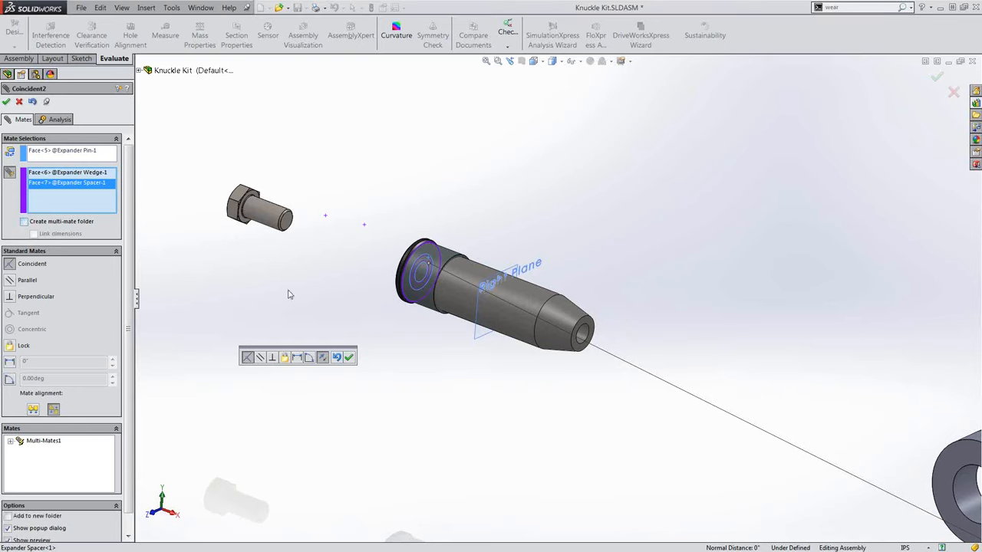
click(348, 358)
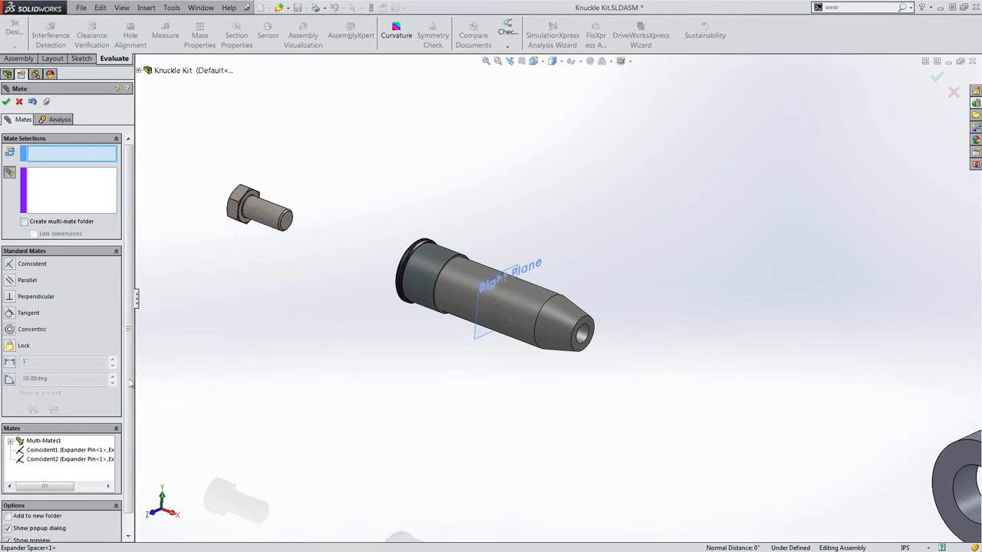
click(10, 444)
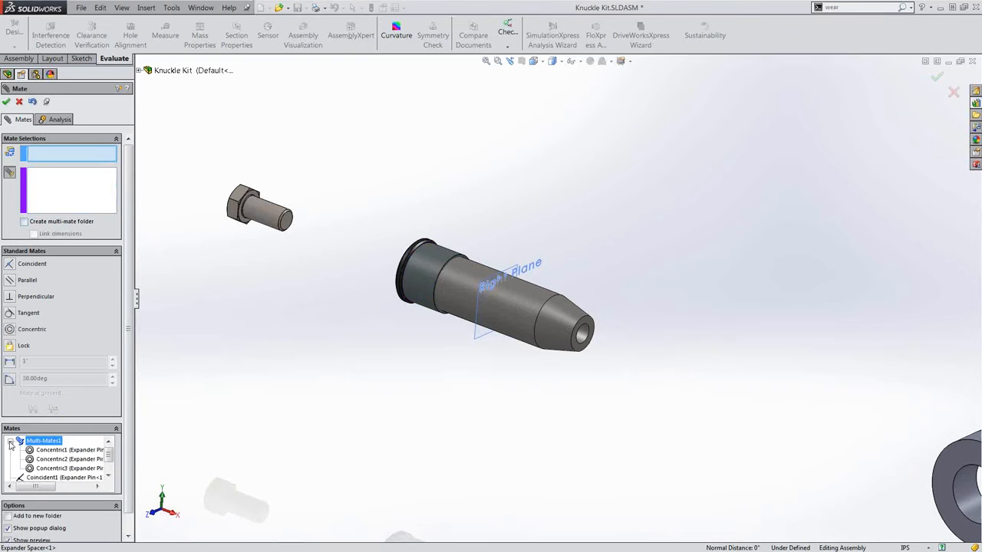
click(10, 443)
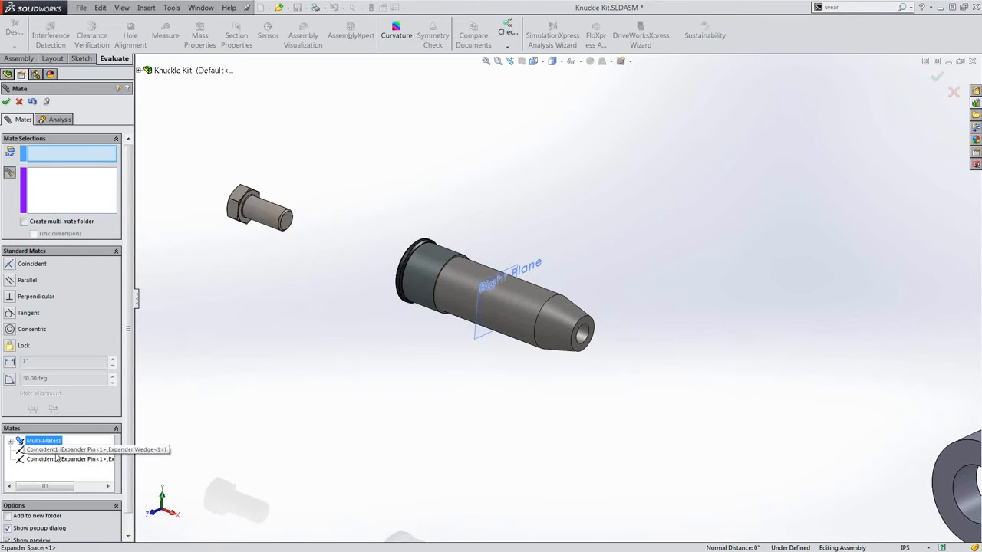
- With multiple mate mode off, mate the hex screw head's underside coincident with the expander spacer's face, and finish mating
middle_drag(237, 317, 259, 317)
middle_drag(238, 273, 349, 283)
click(499, 307)
scroll(346, 280, down, 4)
click(340, 274)
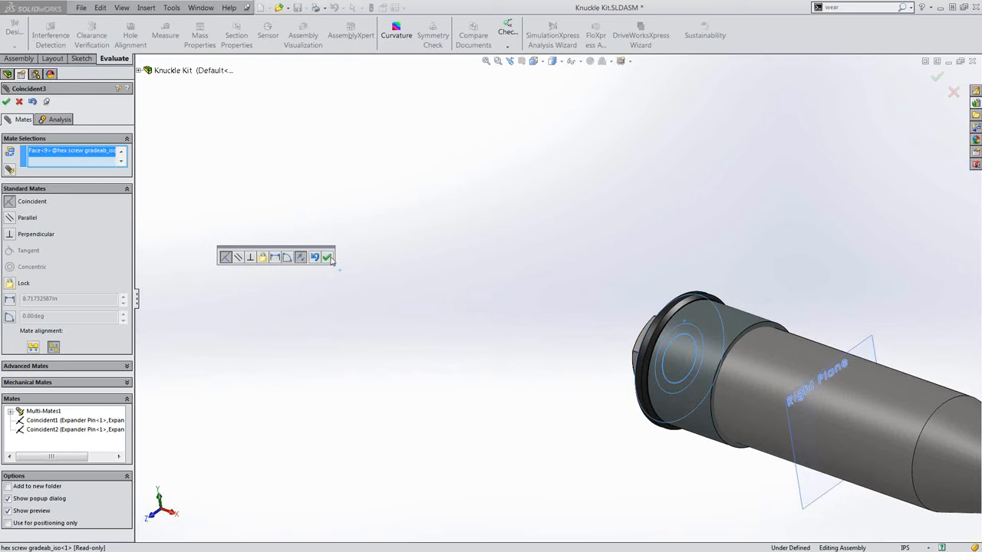
right_click(336, 300)
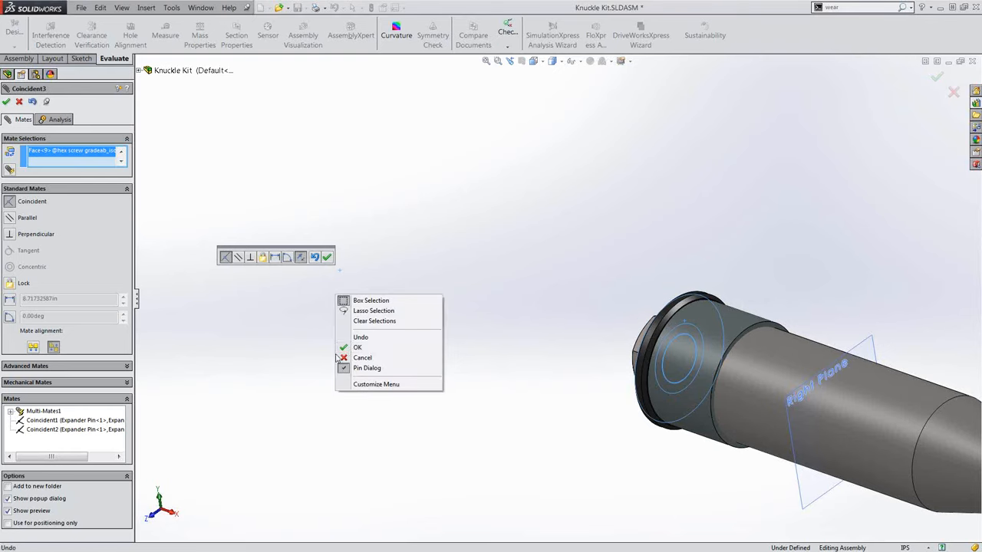
click(327, 277)
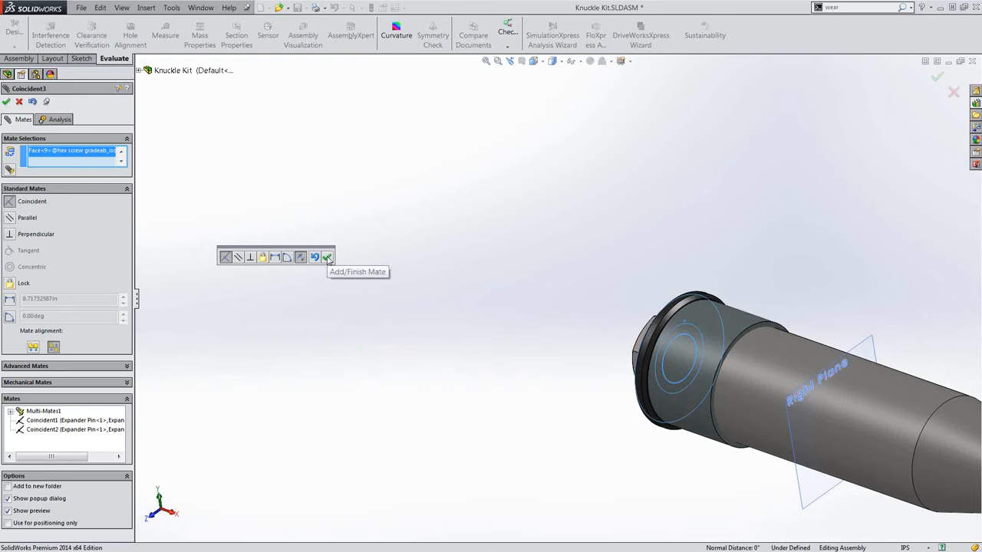
click(327, 258)
middle_drag(396, 362, 675, 395)
right_click(469, 403)
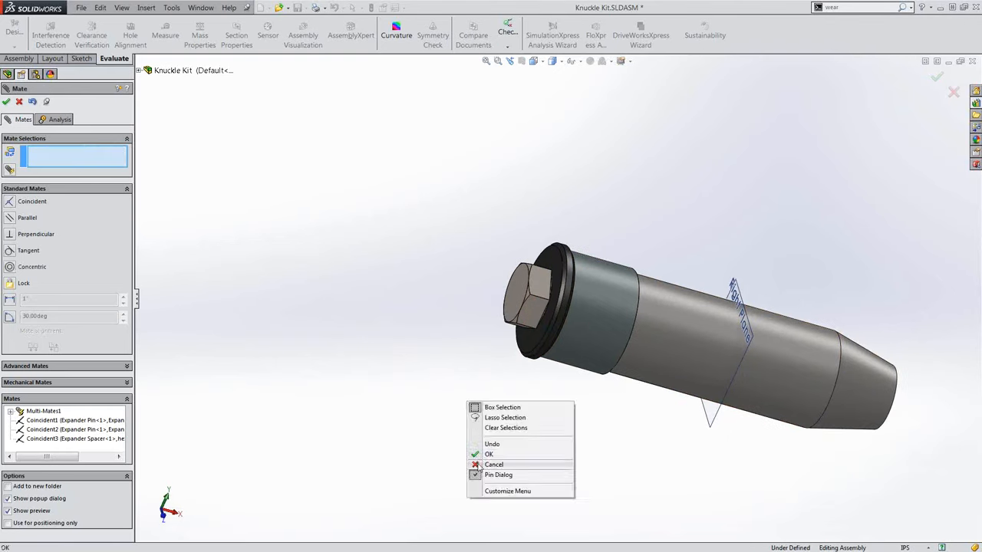
click(483, 454)
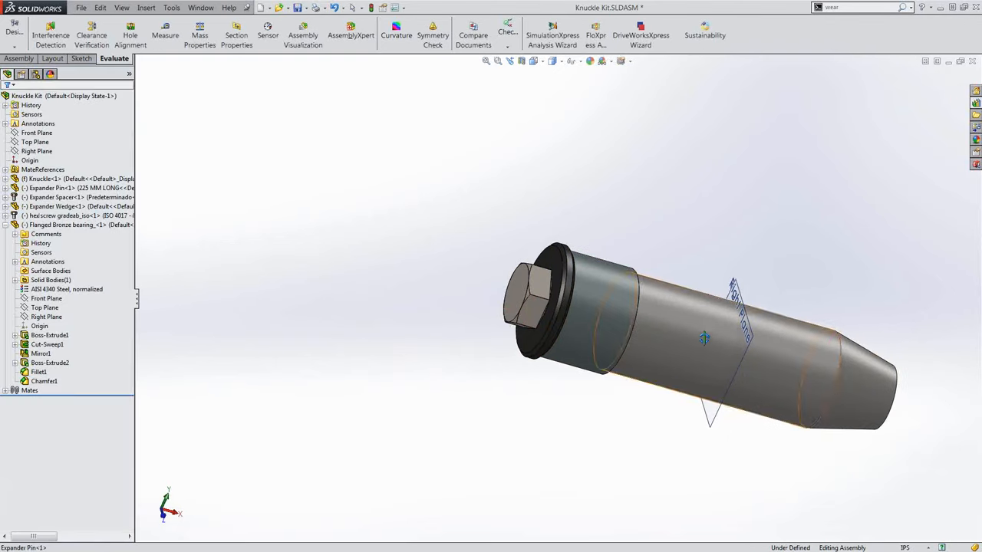
- Mirror the hex screw, expander wedge and expander spacer about the expander pin's Right Plane
middle_drag(657, 361, 704, 342)
scroll(703, 342, up, 5)
scroll(622, 330, down, 6)
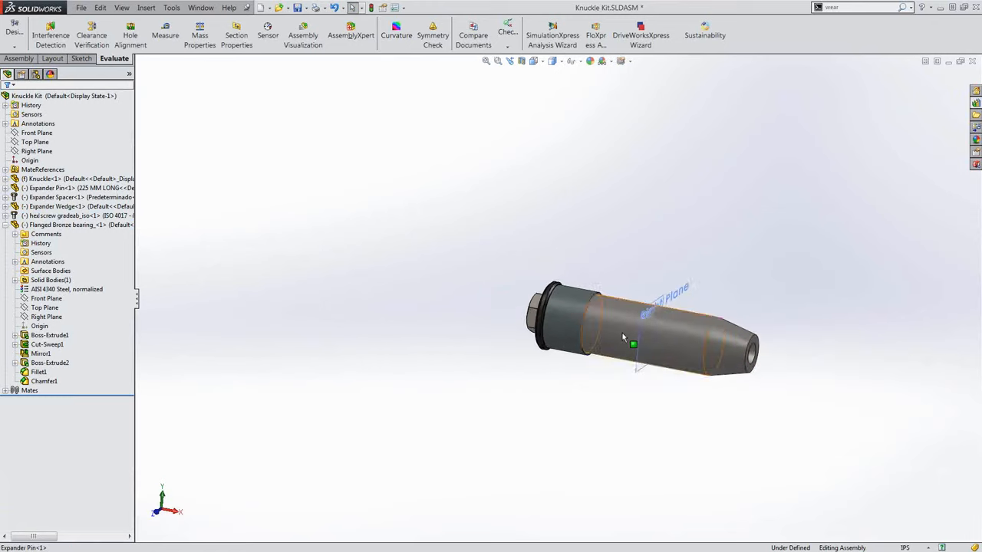
scroll(616, 325, down, 1)
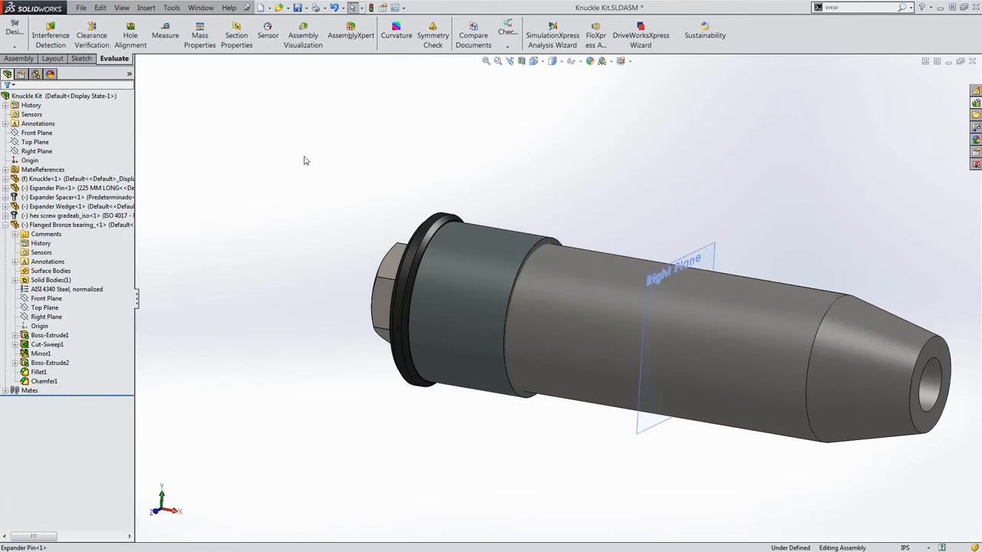
drag(307, 146, 600, 460)
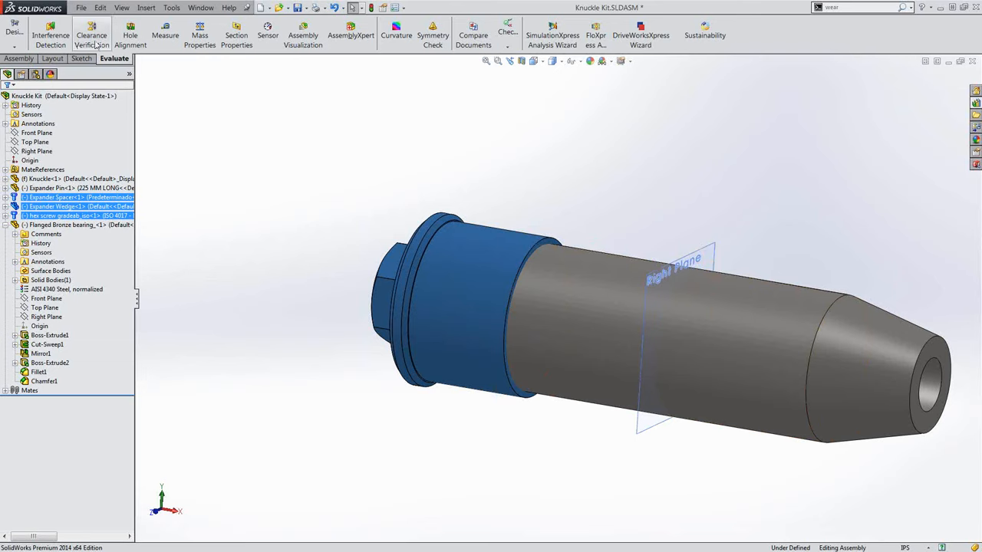
click(20, 59)
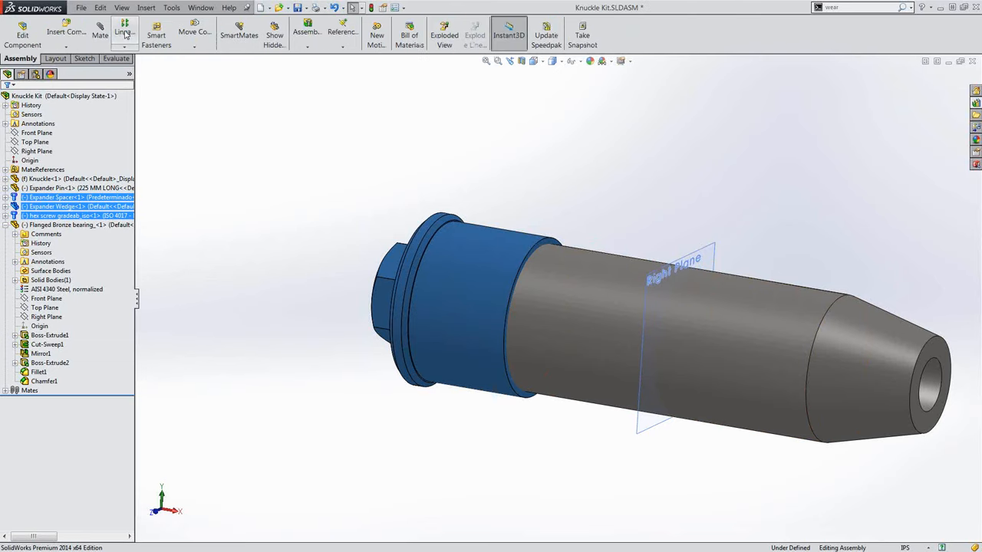
click(125, 48)
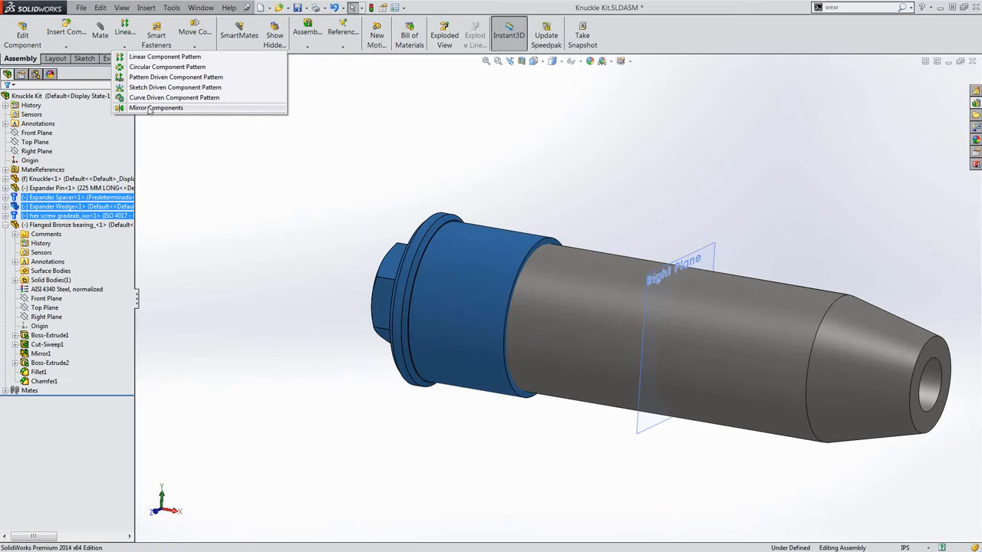
click(150, 108)
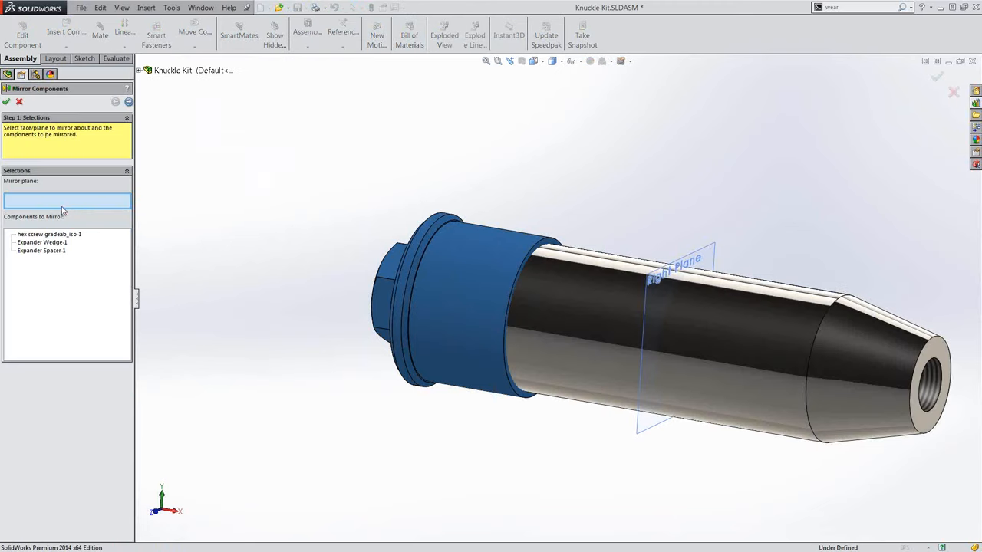
click(717, 258)
right_click(715, 258)
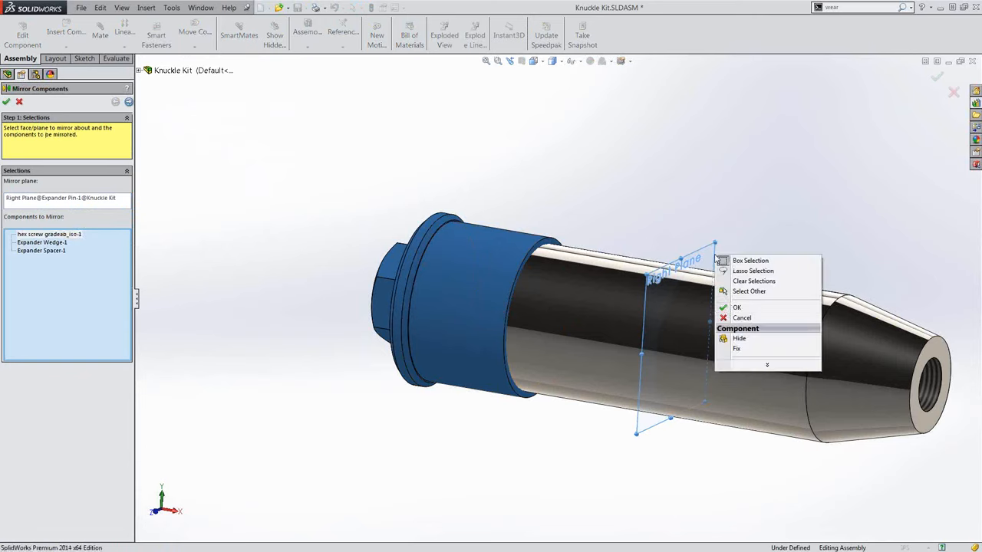
click(737, 309)
- Move the expander pin with its attached parts closer to the knuckle's forked end
scroll(685, 268, up, 5)
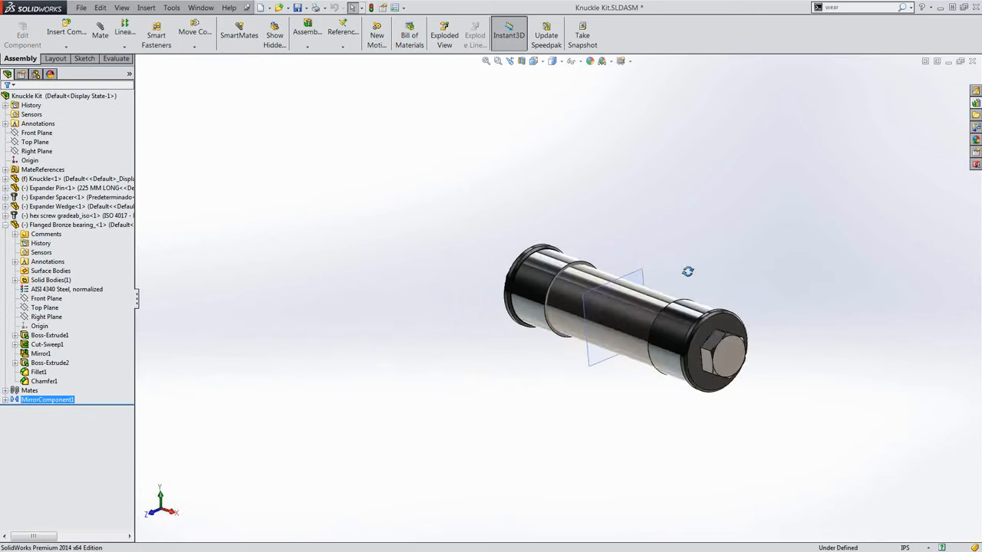
scroll(674, 310, up, 1)
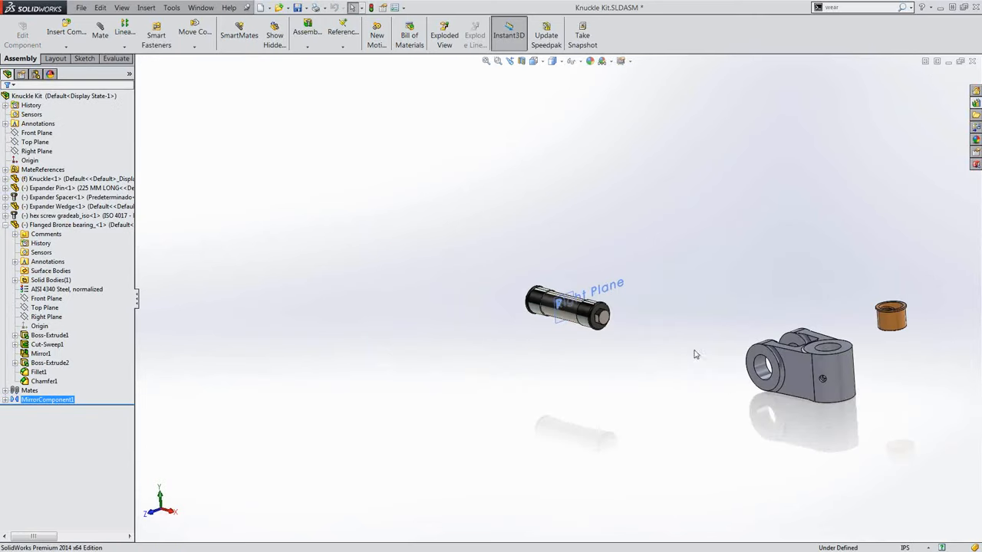
scroll(694, 351, down, 3)
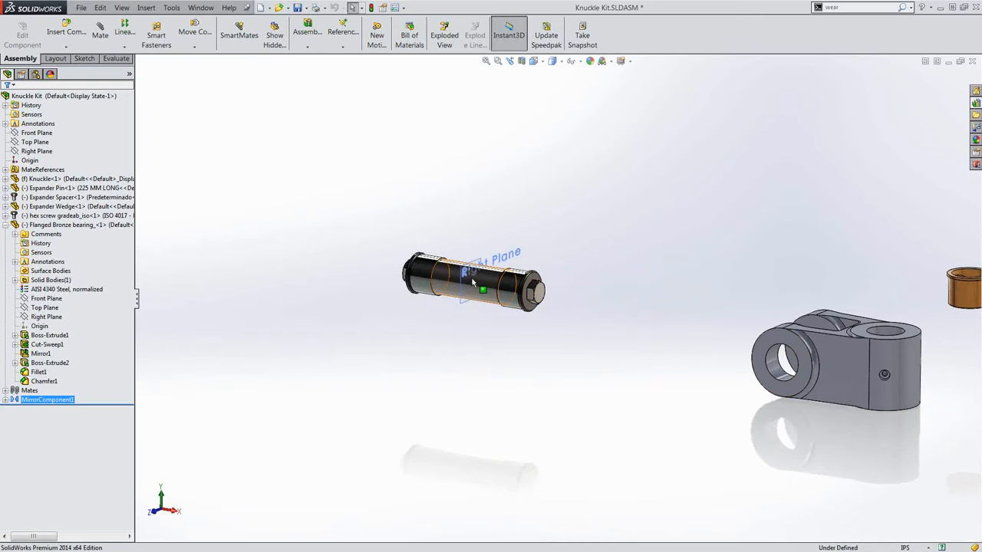
drag(516, 284, 691, 335)
scroll(740, 338, down, 3)
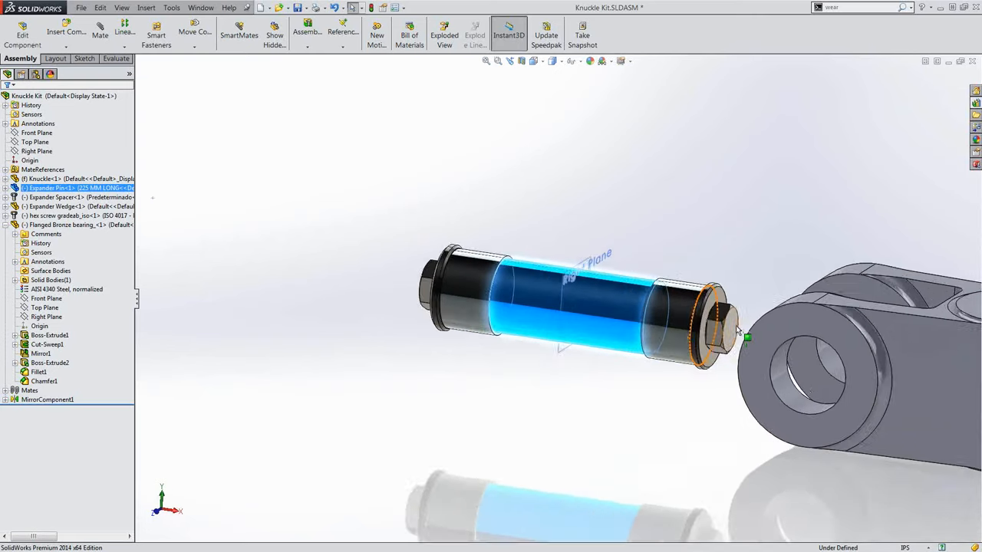
scroll(741, 338, down, 2)
key(Escape)
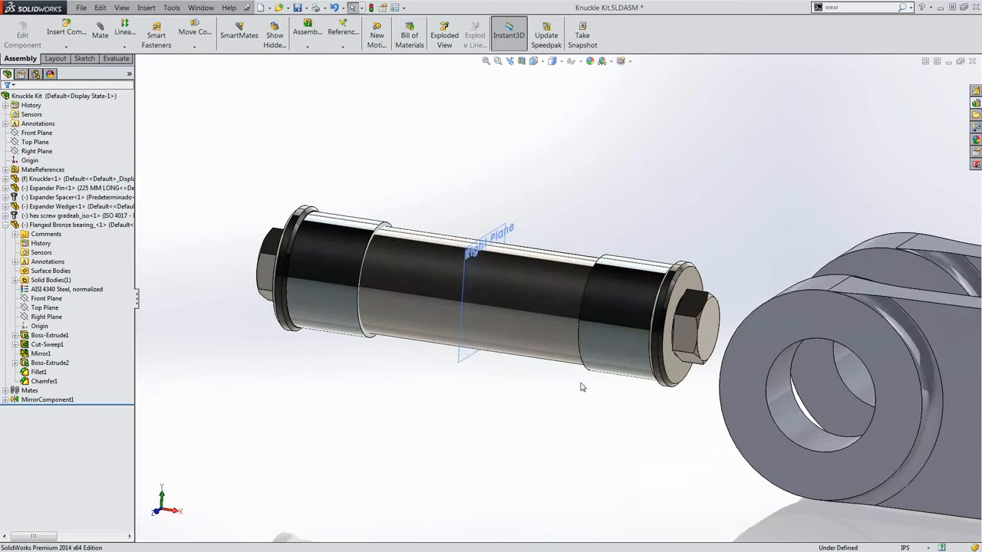
- Centre the pin assembly across the knuckle with a Width mate, using both expander spacers' outer faces and the knuckle fork's two outer faces
click(798, 310)
ctrl+click(685, 289)
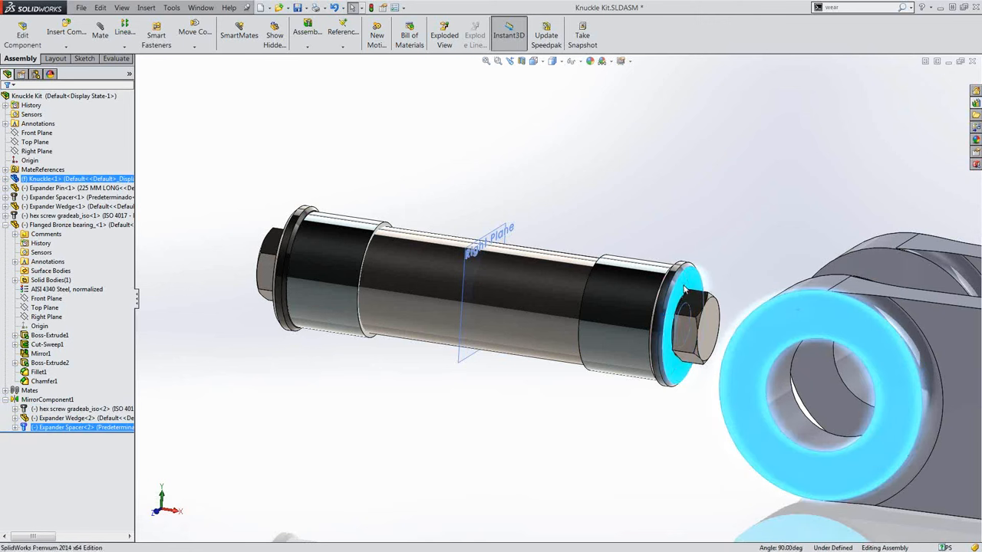
middle_drag(653, 330, 824, 371)
ctrl+click(813, 358)
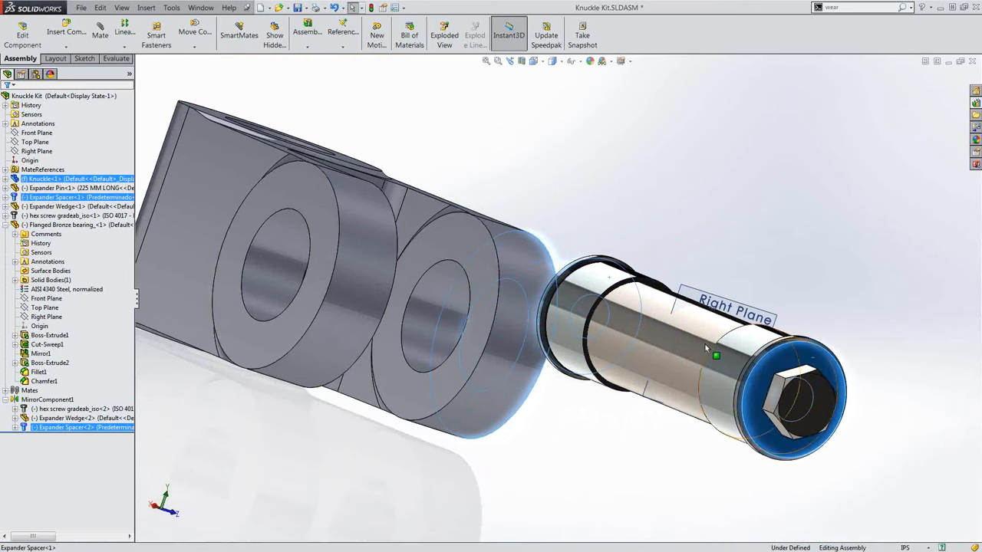
ctrl+click(327, 265)
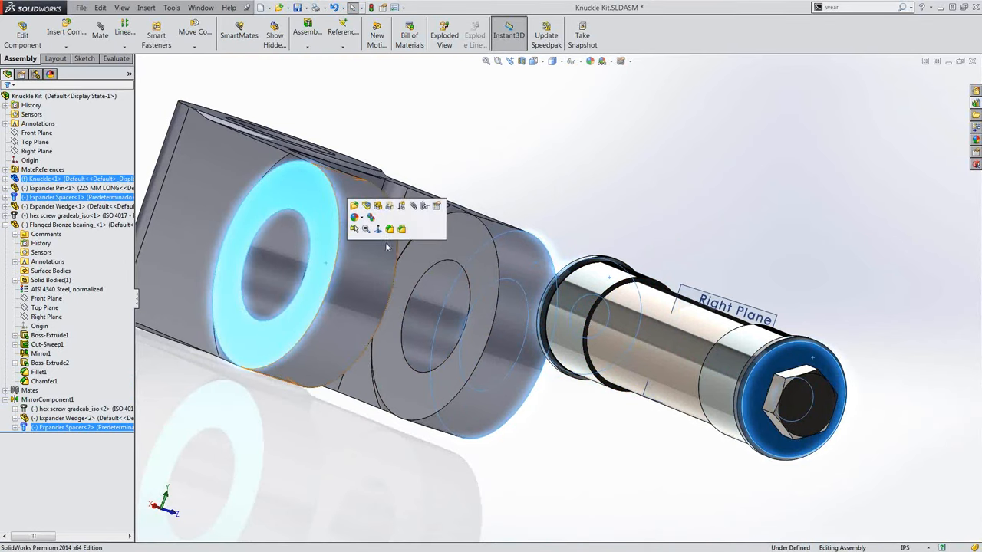
click(414, 207)
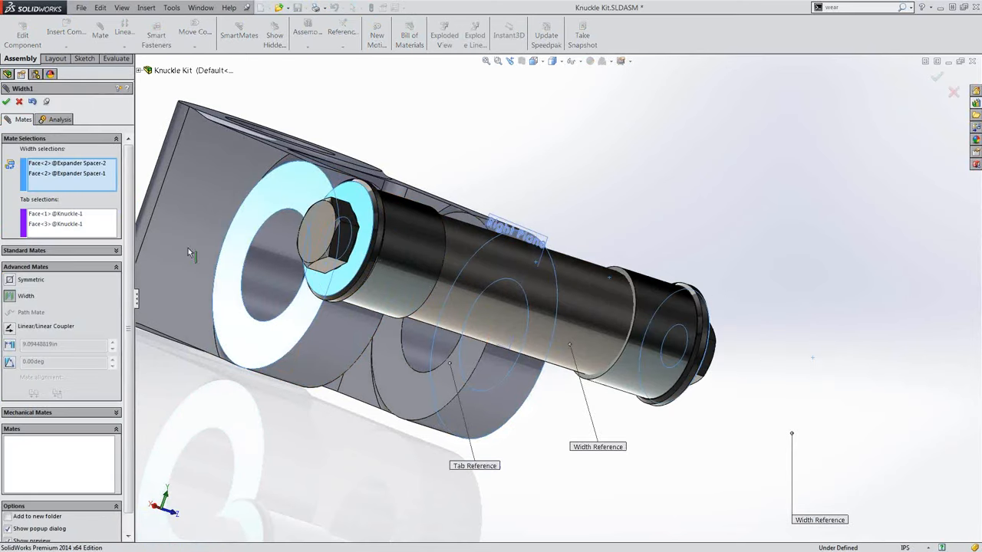
click(46, 101)
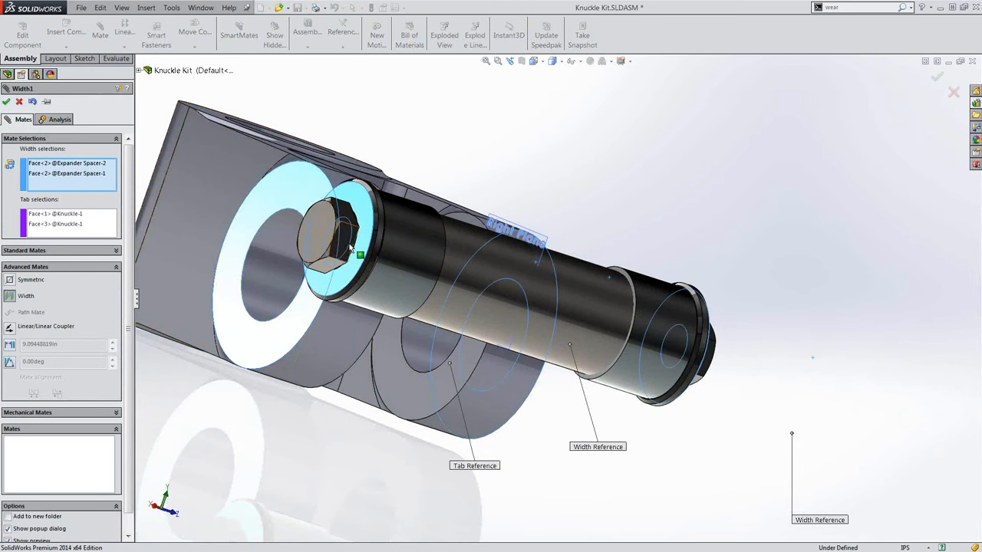
middle_drag(557, 321, 664, 257)
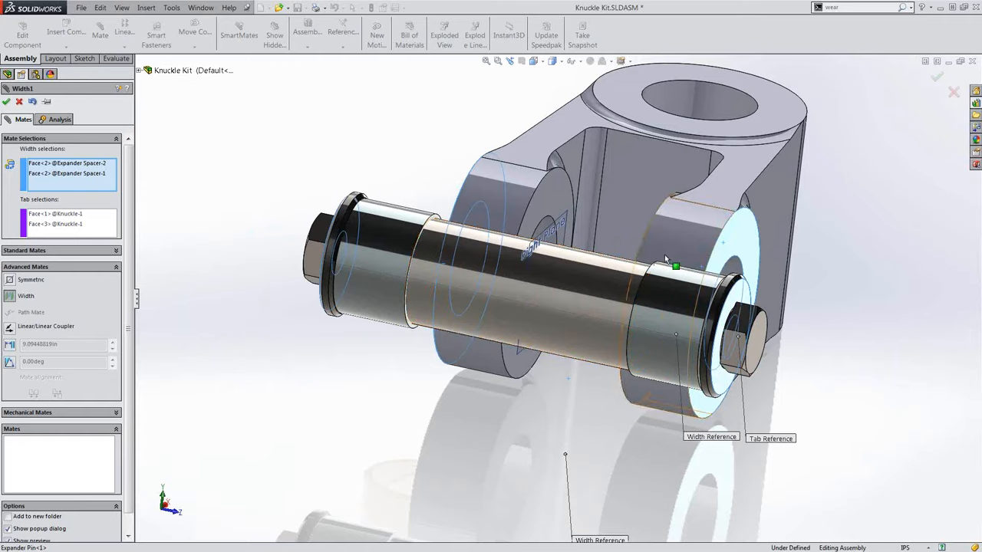
middle_drag(552, 326, 556, 313)
middle_drag(577, 287, 574, 307)
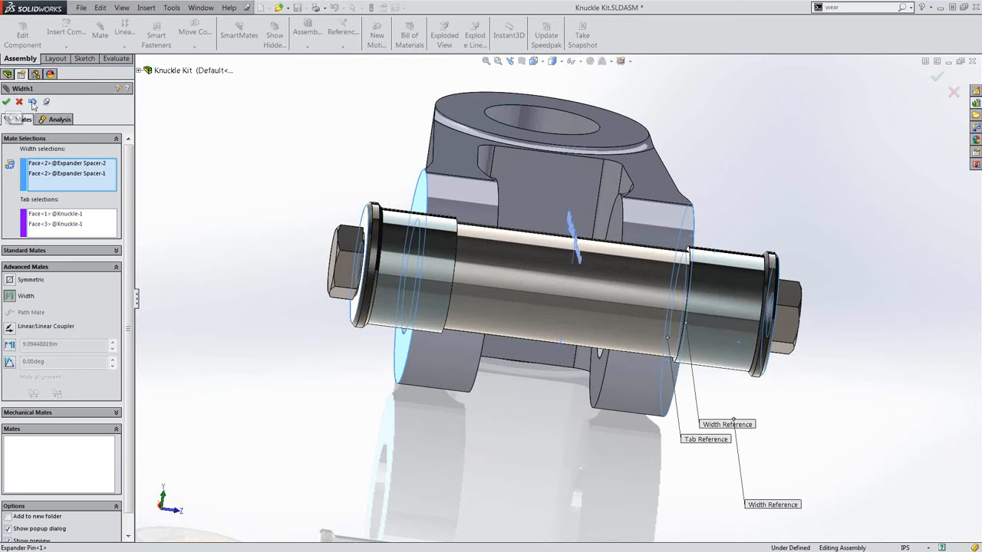
click(6, 103)
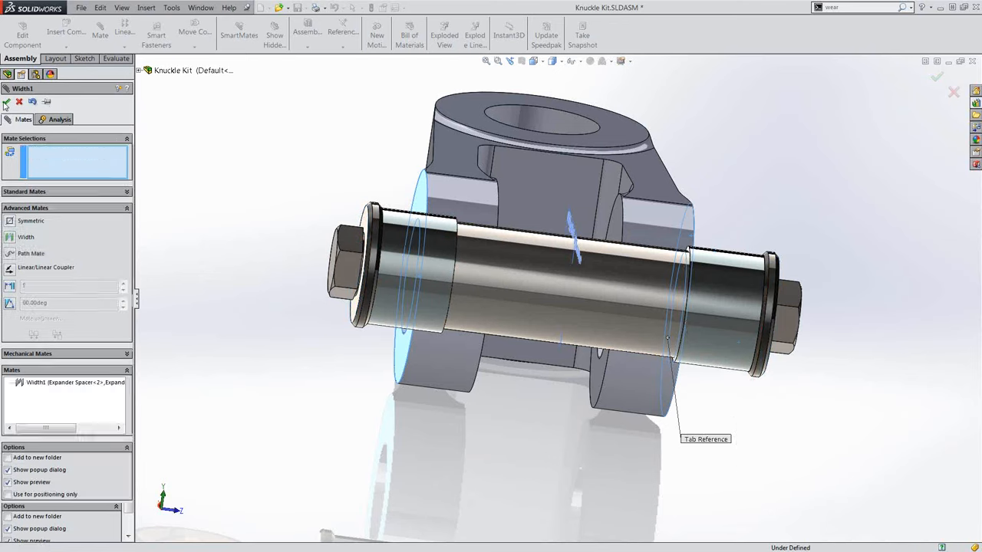
click(6, 103)
- Mate the expander pin's cylindrical face concentric with the hole in the knuckle's fork
middle_drag(558, 315, 626, 336)
scroll(626, 336, down, 5)
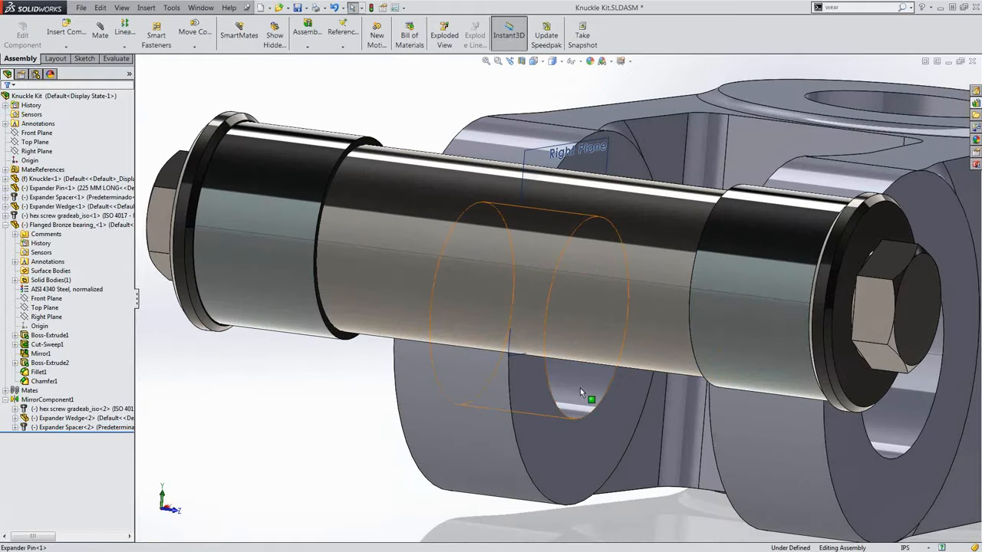
click(580, 387)
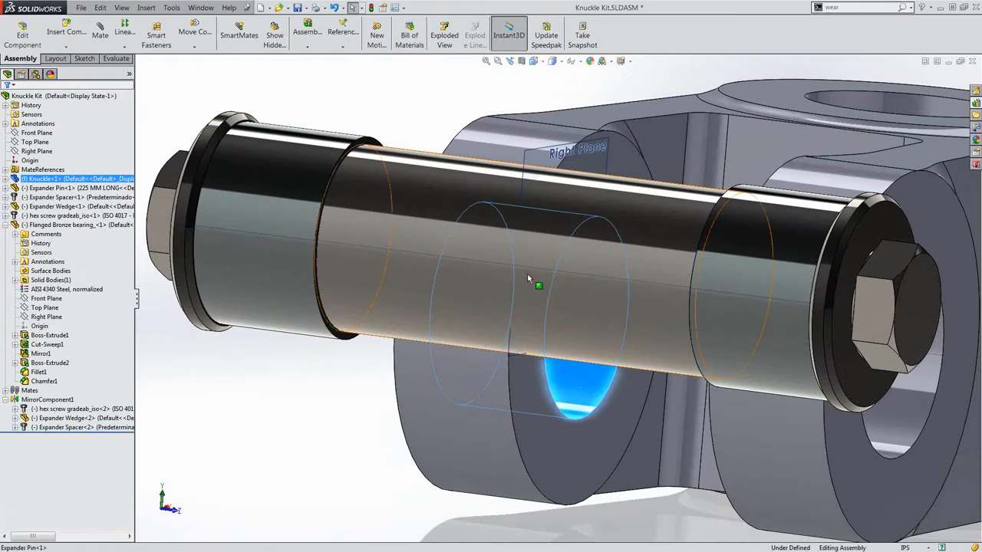
ctrl+click(527, 273)
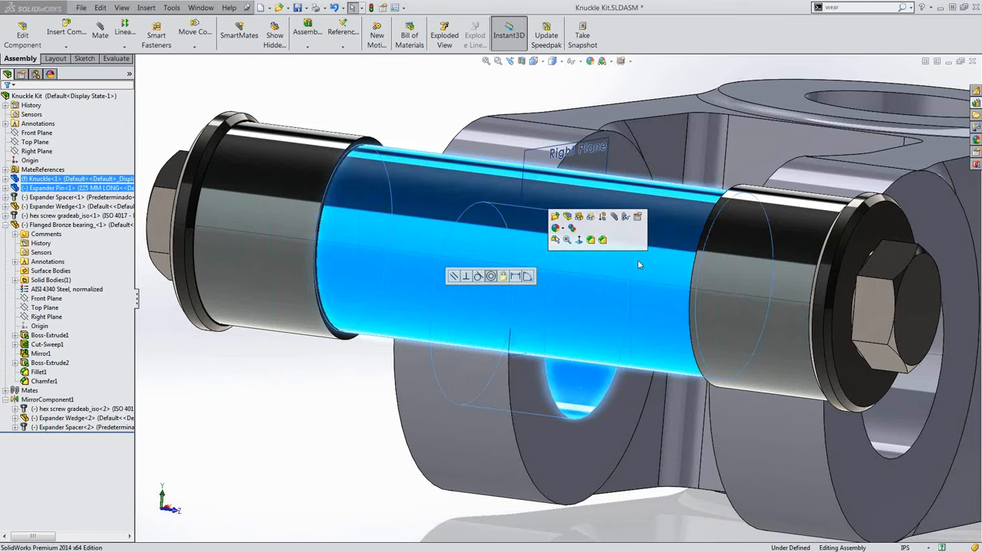
click(491, 277)
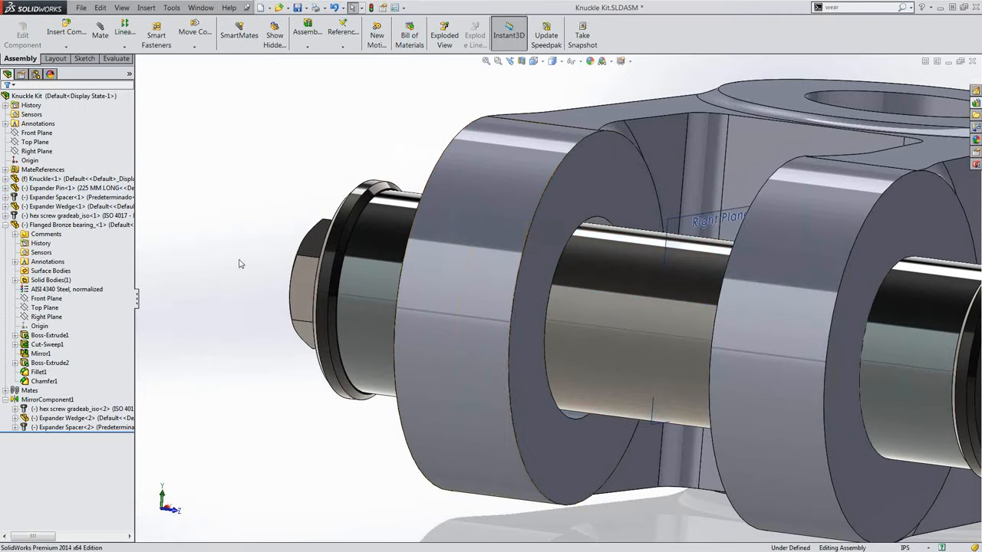
- Try a concentric mate between the flanged bronze bearing's outer cylinder and the knuckle's vertical bore, using SmartMates within Move Component
scroll(611, 370, up, 5)
middle_drag(625, 327, 578, 189)
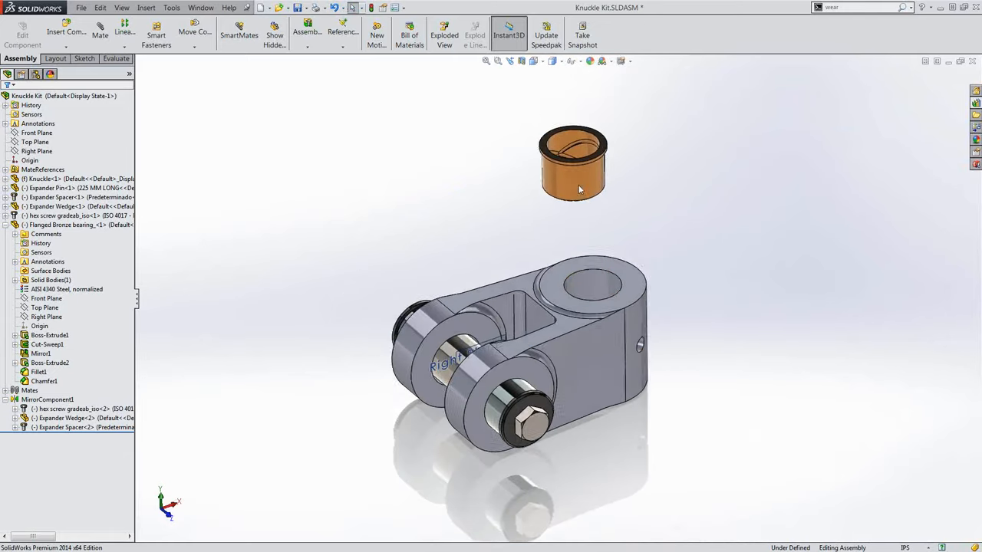
scroll(555, 358, down, 2)
scroll(556, 362, down, 2)
scroll(554, 367, up, 2)
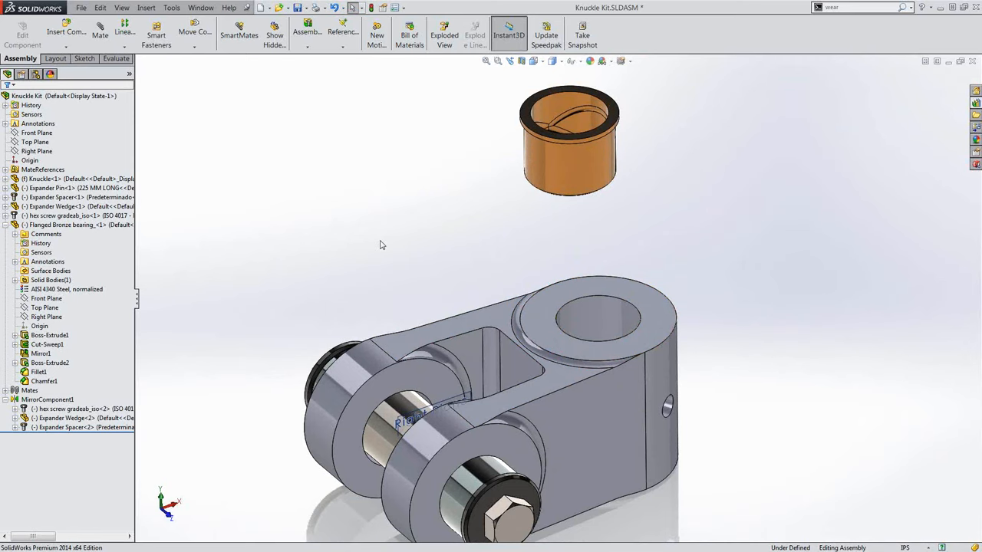
click(195, 30)
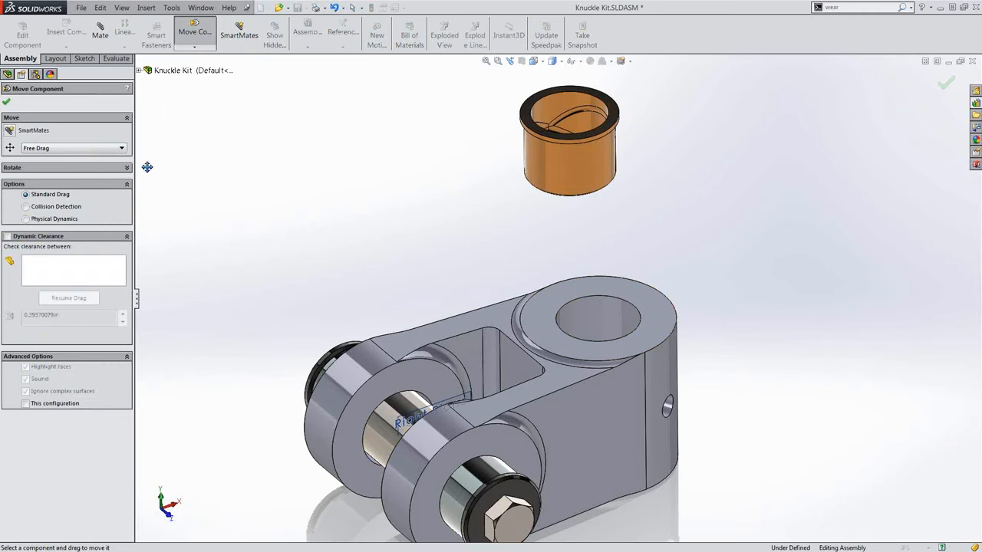
click(9, 131)
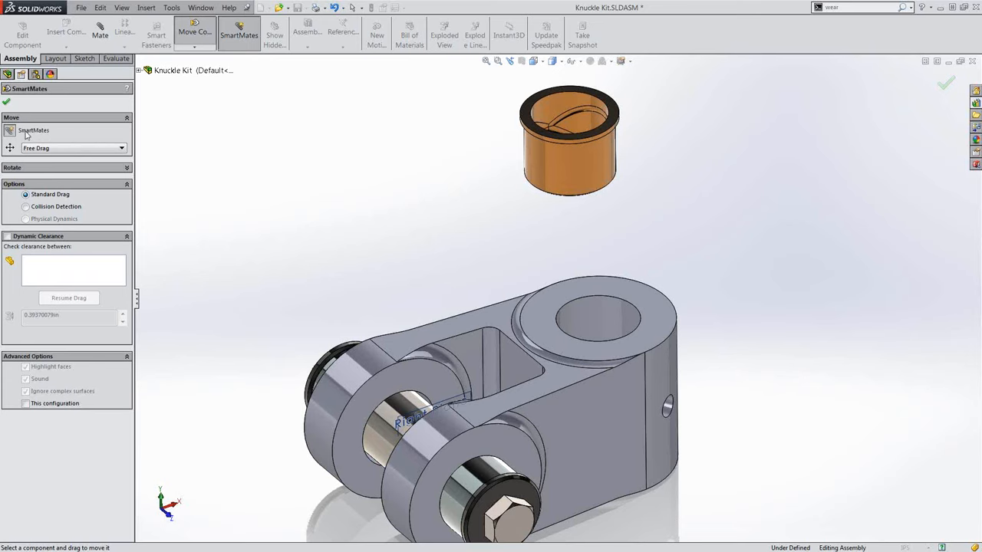
double_click(582, 164)
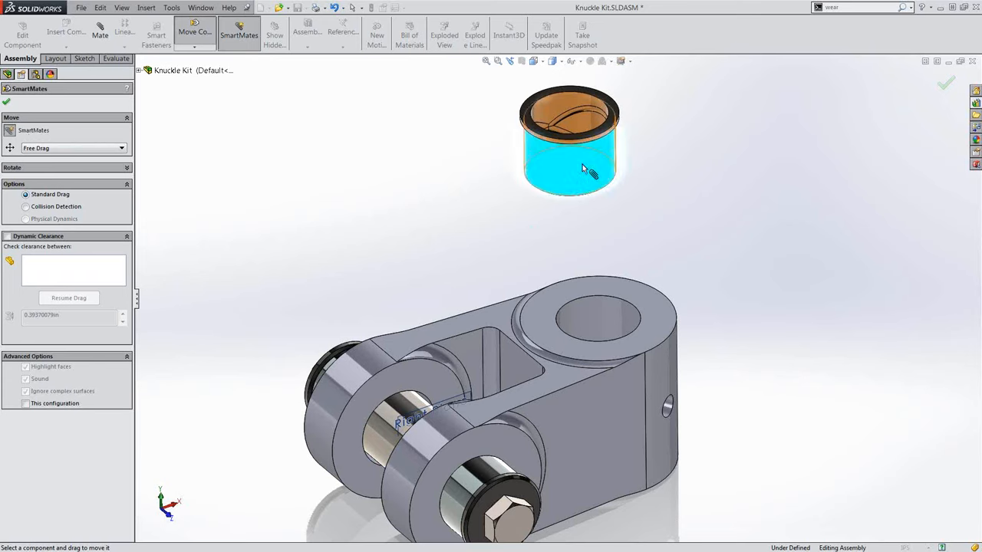
click(598, 322)
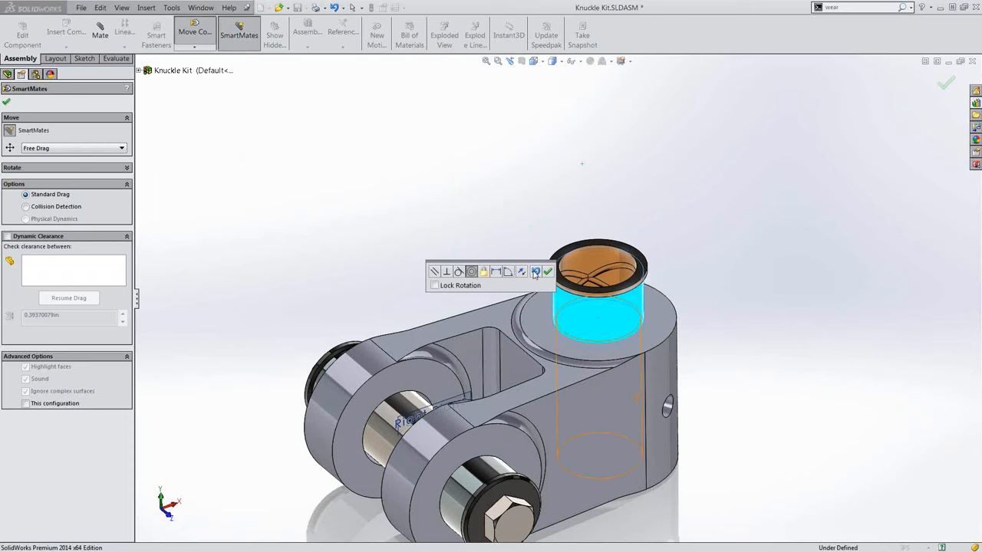
click(547, 271)
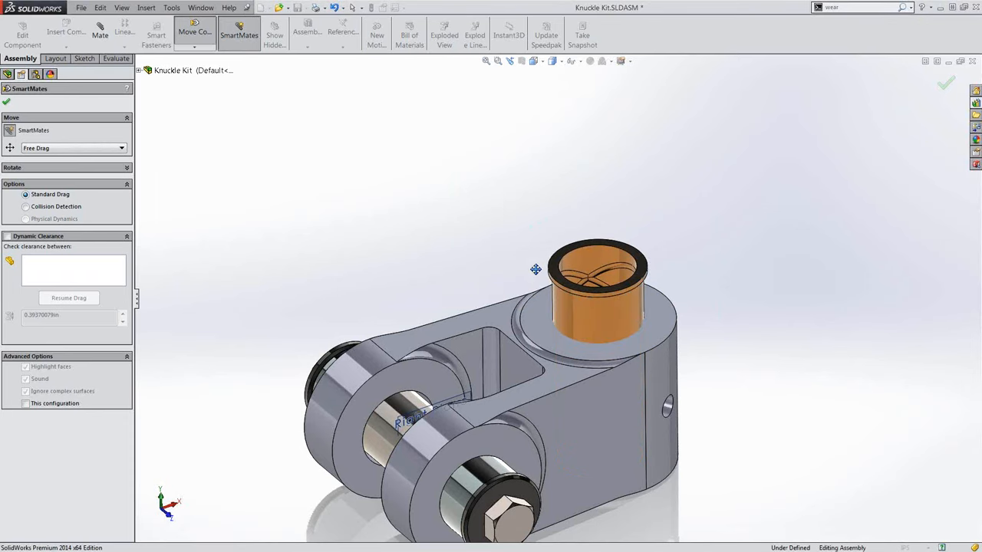
key(Escape)
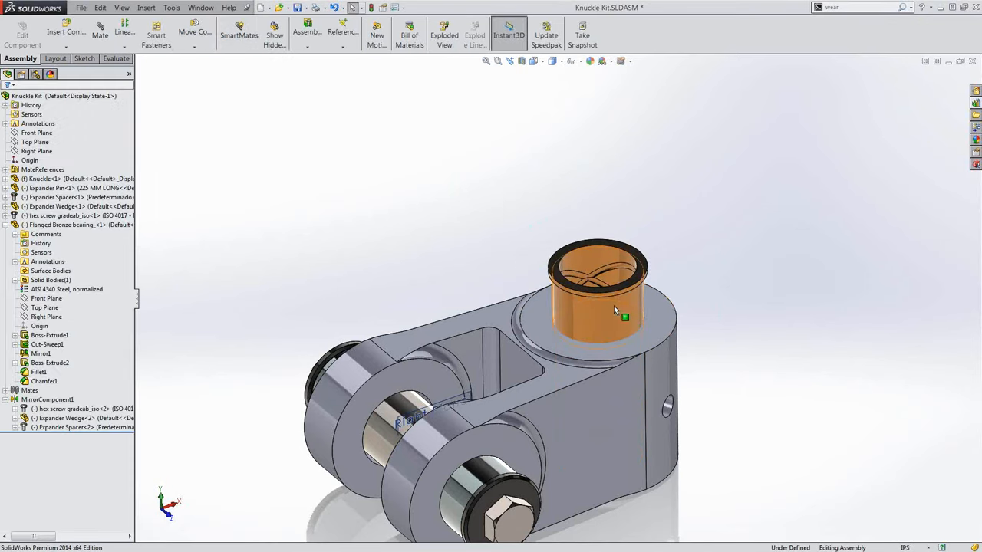
- Move the bearing back above the knuckle and try its concentric mate with the vertical bore again, using the standalone SmartMates command
drag(613, 305, 545, 188)
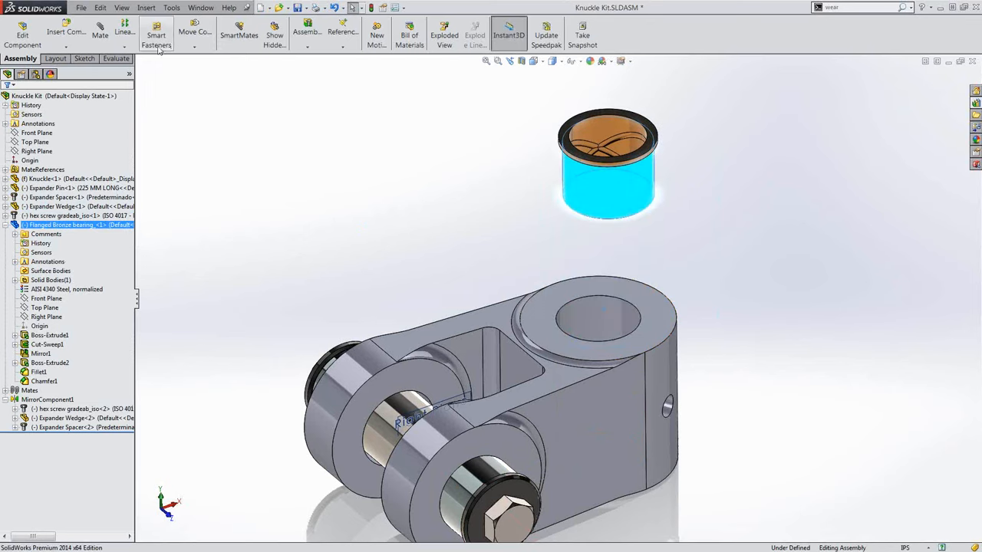
click(195, 35)
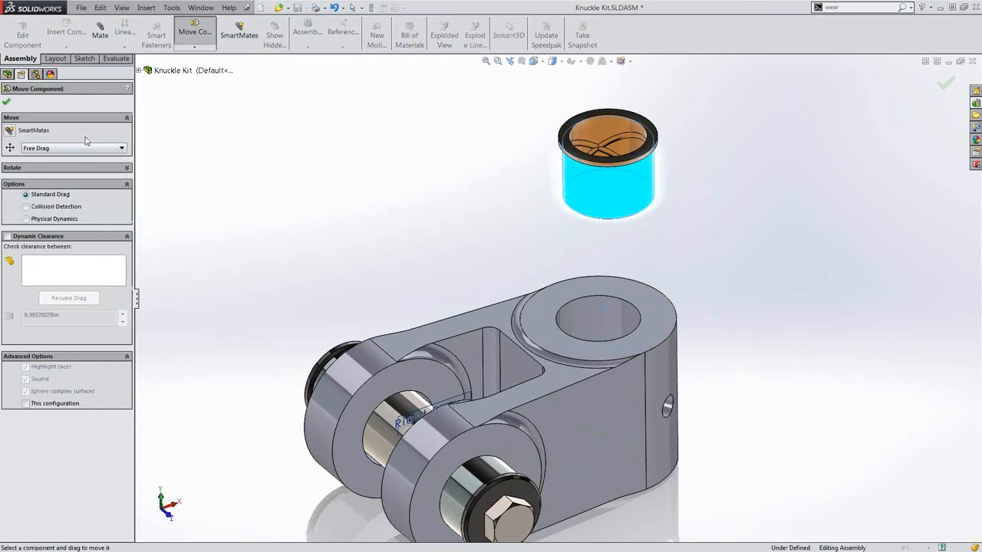
click(7, 103)
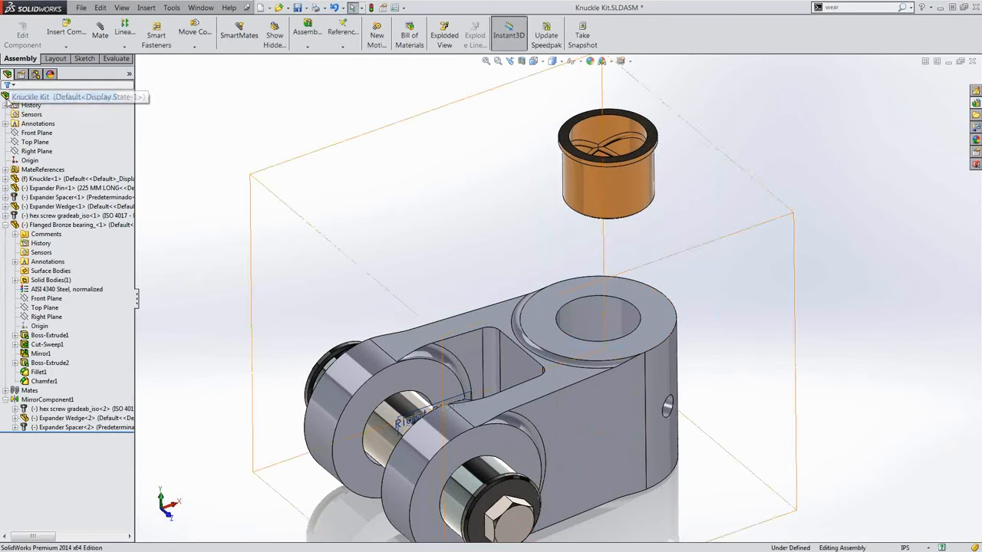
click(239, 35)
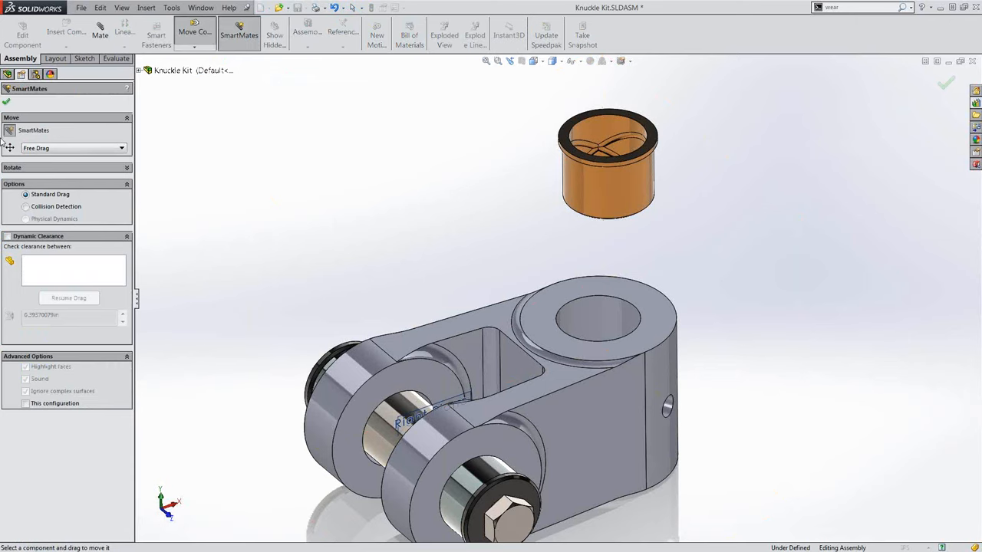
click(611, 201)
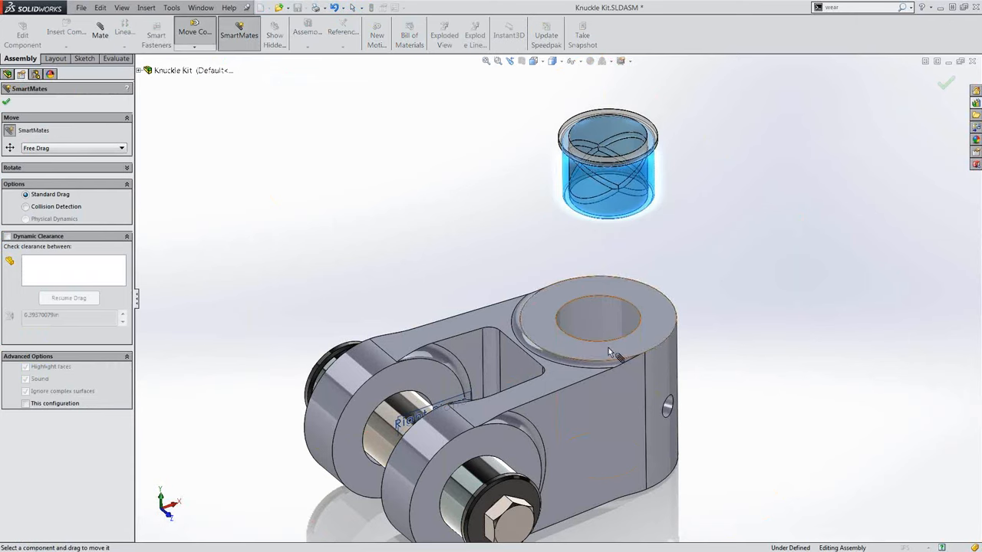
click(603, 323)
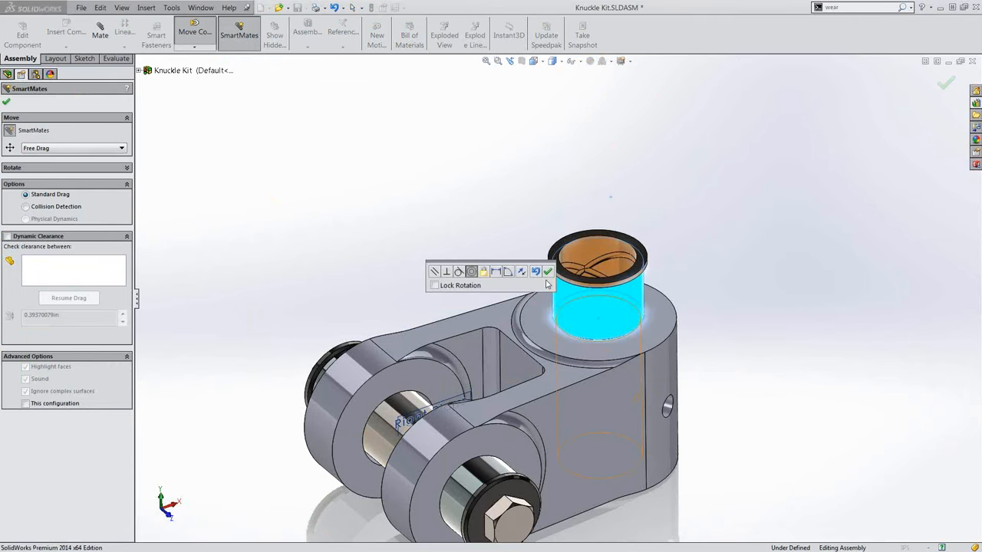
click(546, 272)
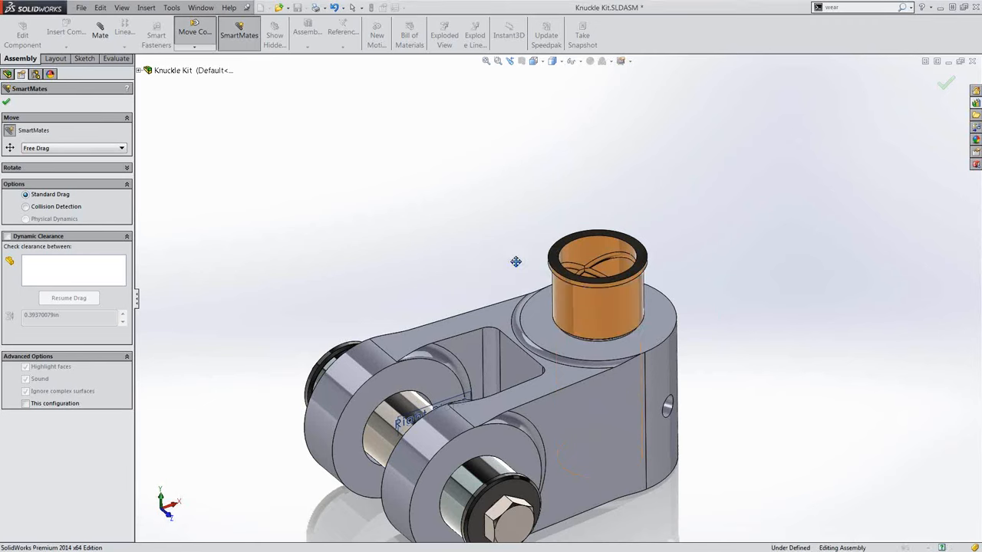
click(7, 102)
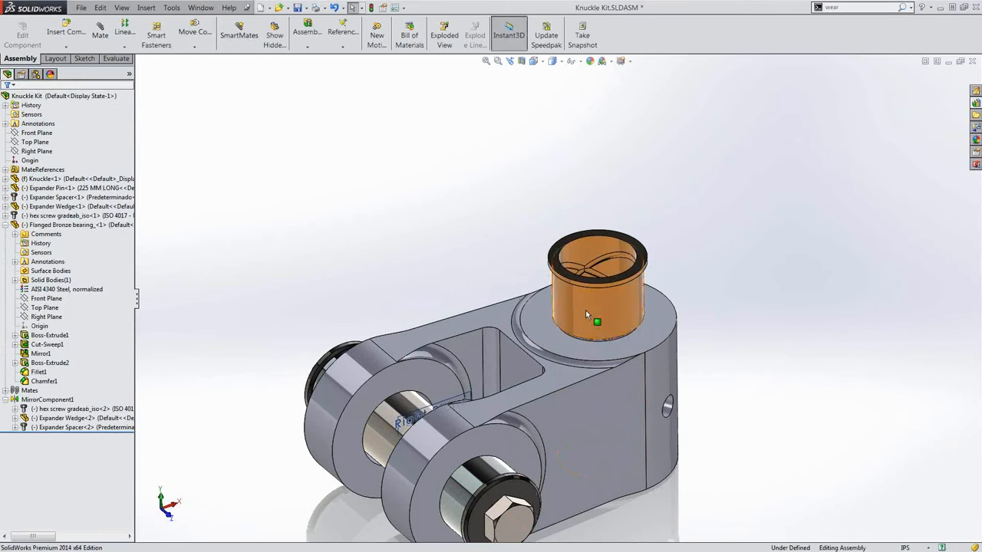
- Move the bearing clear of the knuckle, SmartMate it concentric with the vertical bore directly in the view without opening a command, and undo that mate
drag(585, 310, 541, 177)
click(456, 217)
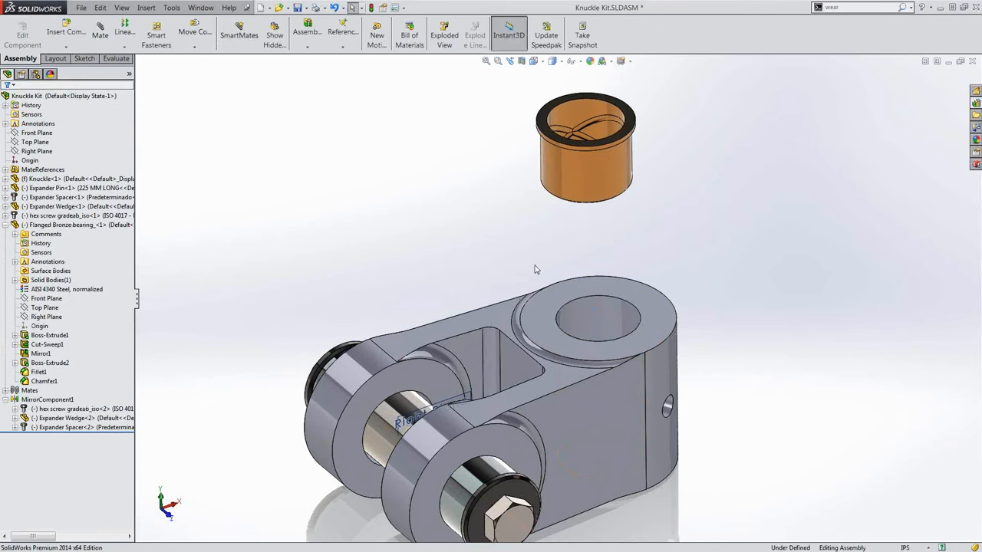
middle_drag(641, 245, 632, 227)
scroll(549, 170, down, 3)
scroll(550, 170, up, 1)
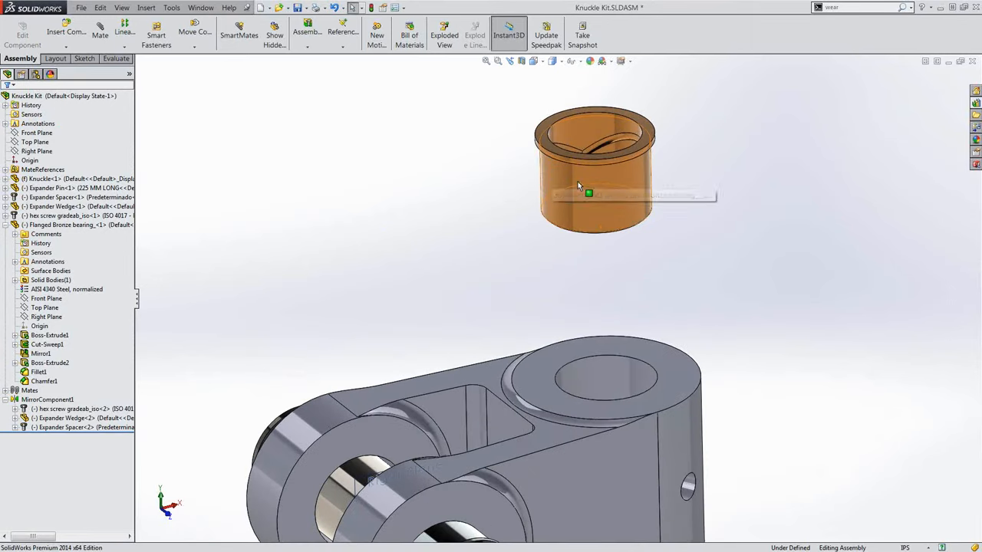
scroll(583, 187, down, 2)
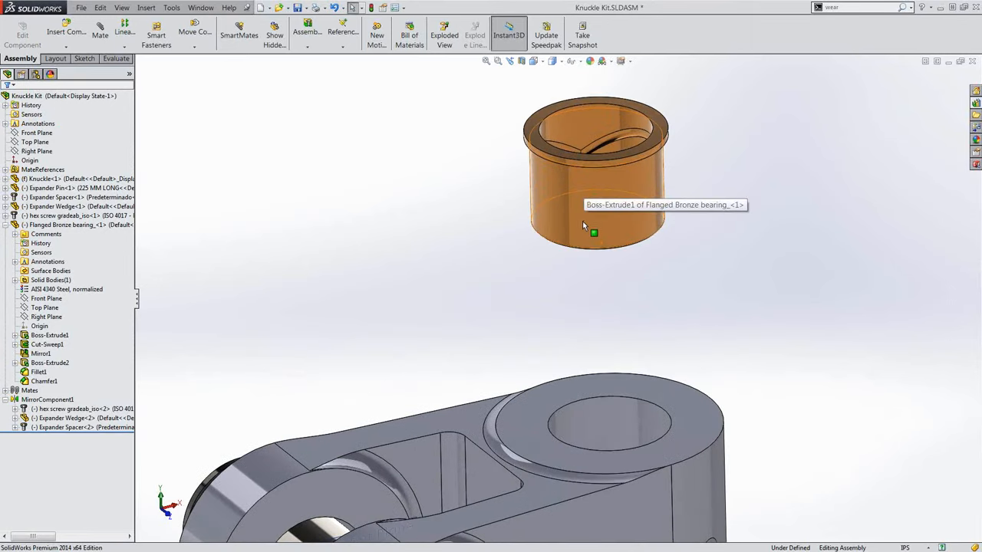
alt+drag(589, 198, 601, 413)
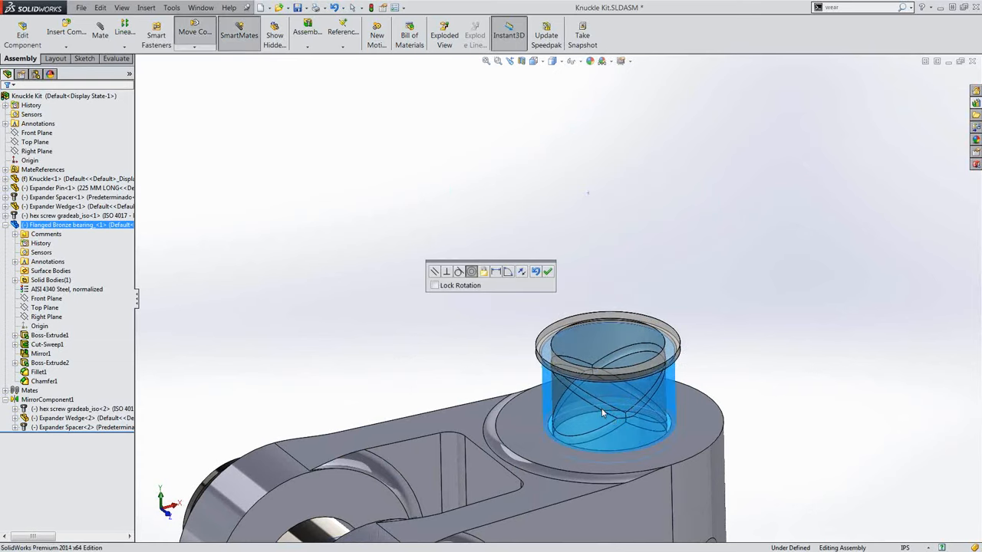
click(548, 272)
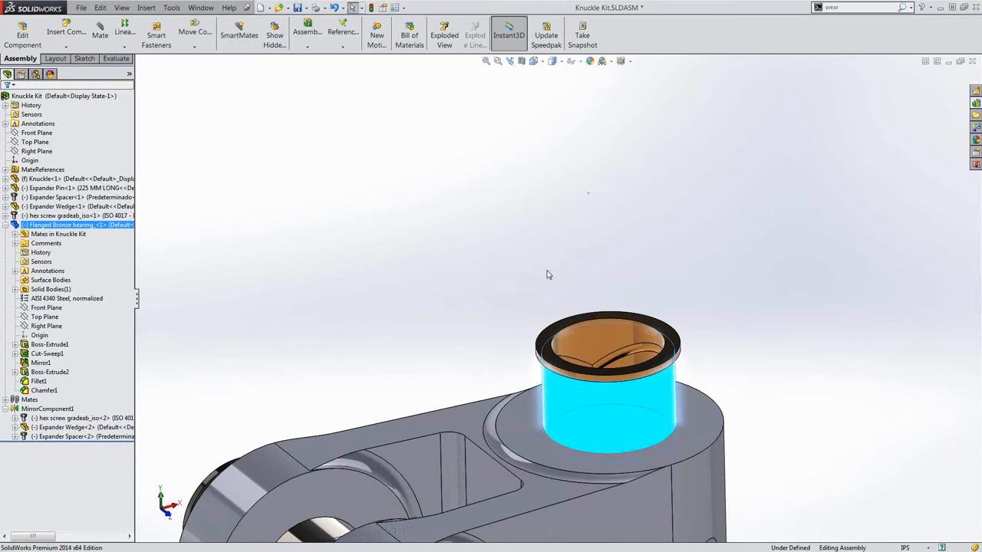
click(334, 7)
- Rotate the flanged bronze bearing above the knuckle so its open, flangeless end tilts toward the viewer
middle_drag(591, 180, 591, 211)
scroll(592, 211, down, 1)
scroll(593, 210, up, 1)
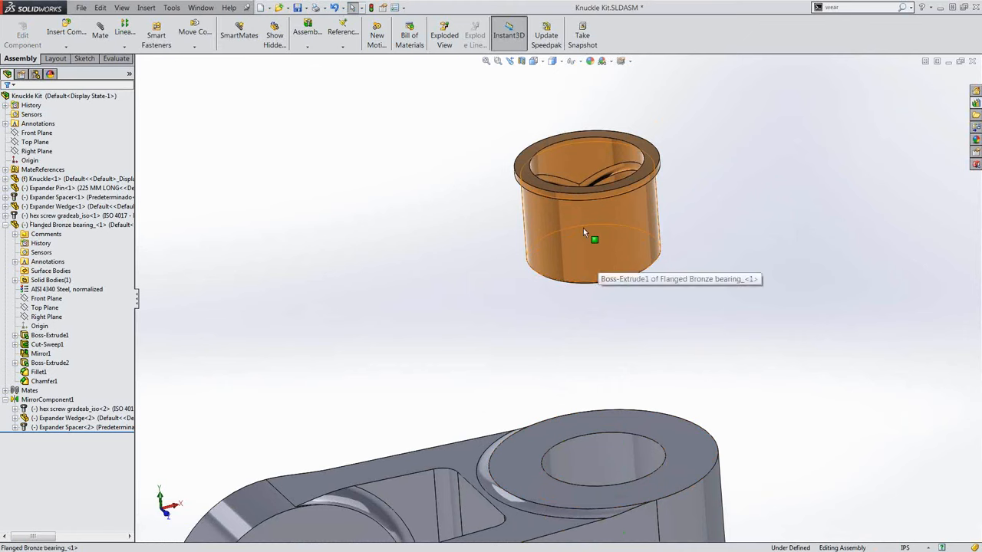
right_drag(583, 228, 454, 81)
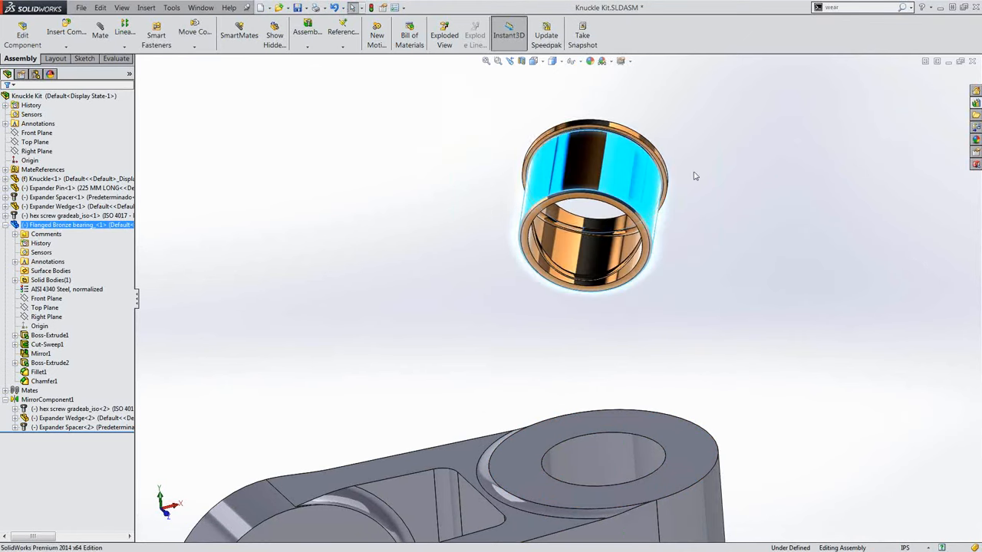
- SmartMate the flange's circular edge on the bronze bearing to the edge of the knuckle's vertical bore, adding concentric and coincident mates together
click(688, 325)
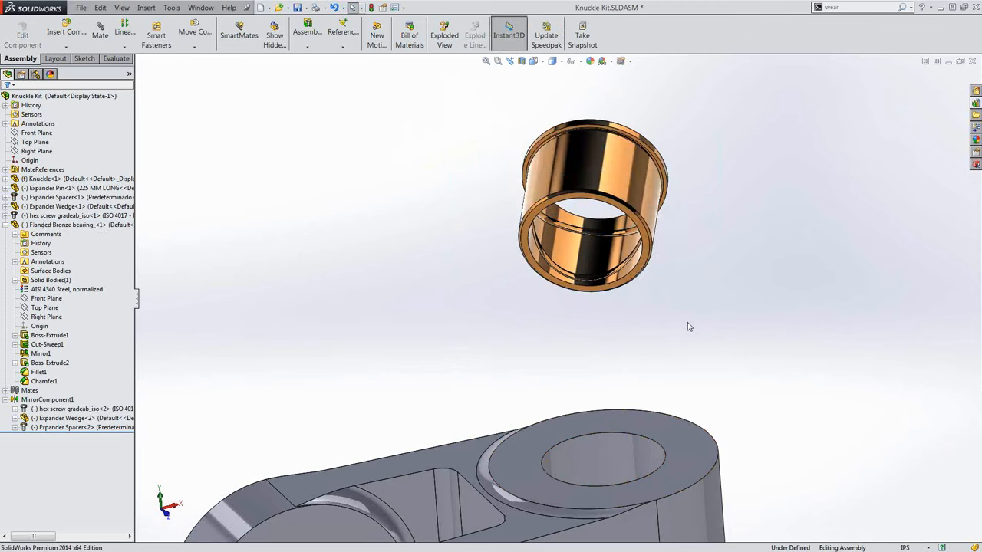
click(643, 145)
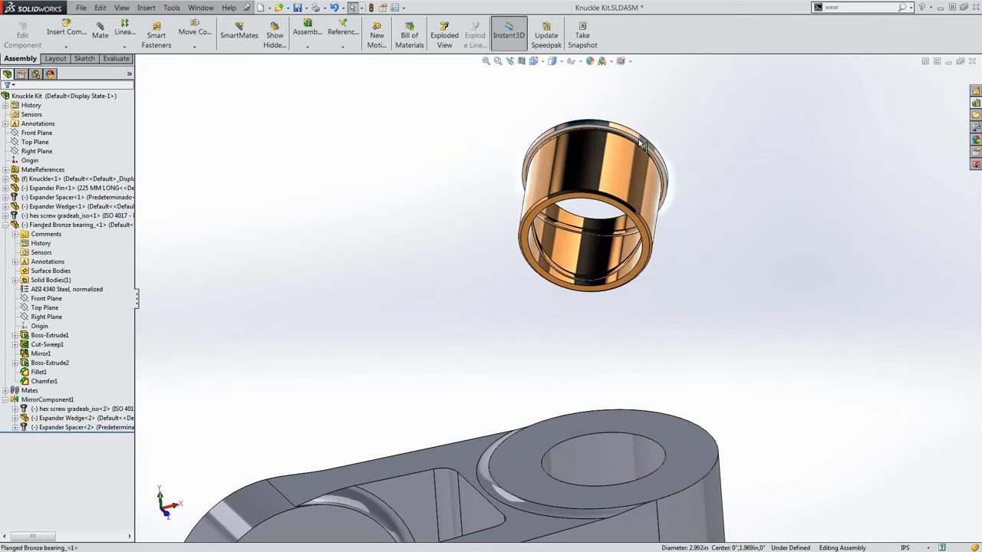
alt+drag(642, 144, 644, 431)
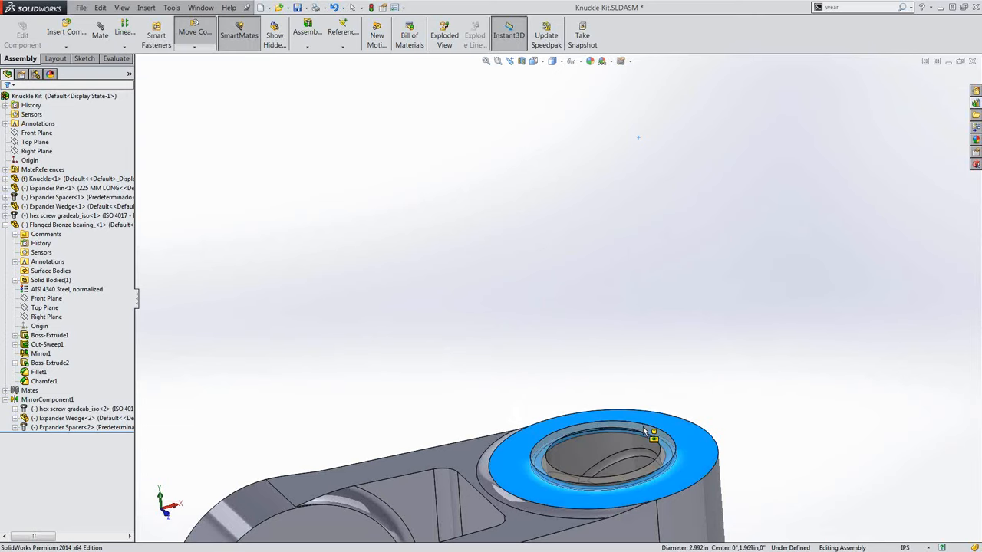
alt+drag(645, 431, 644, 431)
key(ctrl+7)
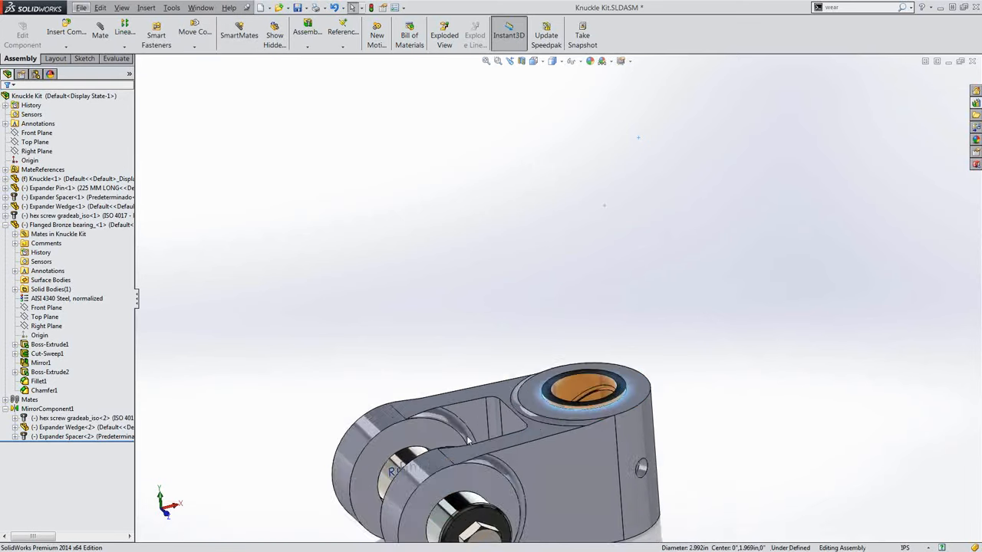
- Inspect the concentric and coincident mates between the knuckle and the flanged bronze bearing, highlighting their mated geometry
click(6, 402)
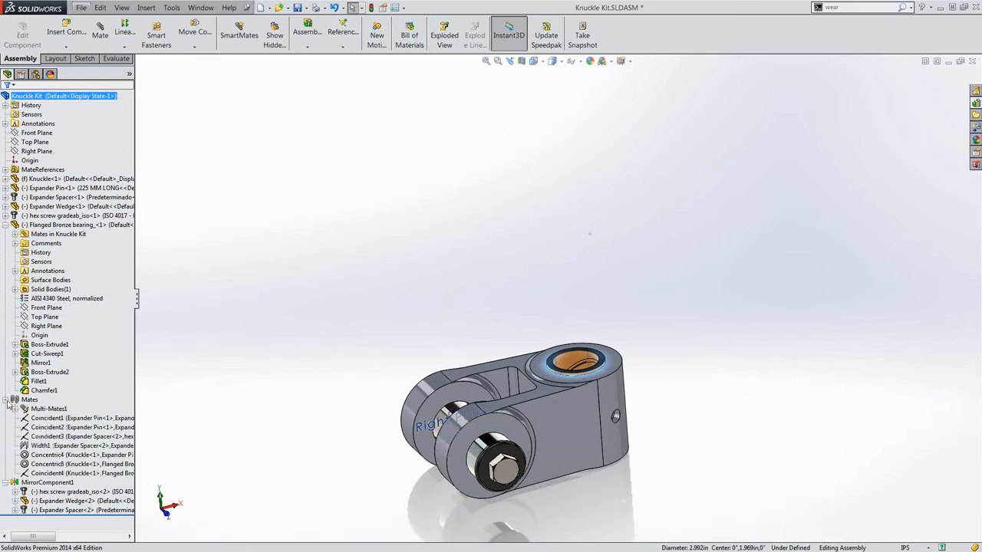
click(48, 474)
ctrl+click(46, 465)
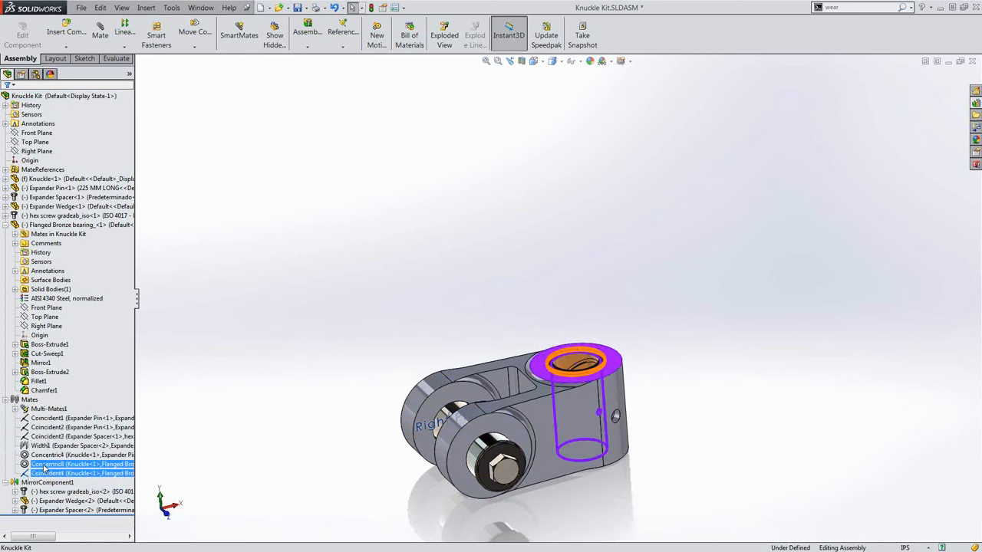
click(44, 474)
middle_drag(537, 383, 502, 188)
click(502, 188)
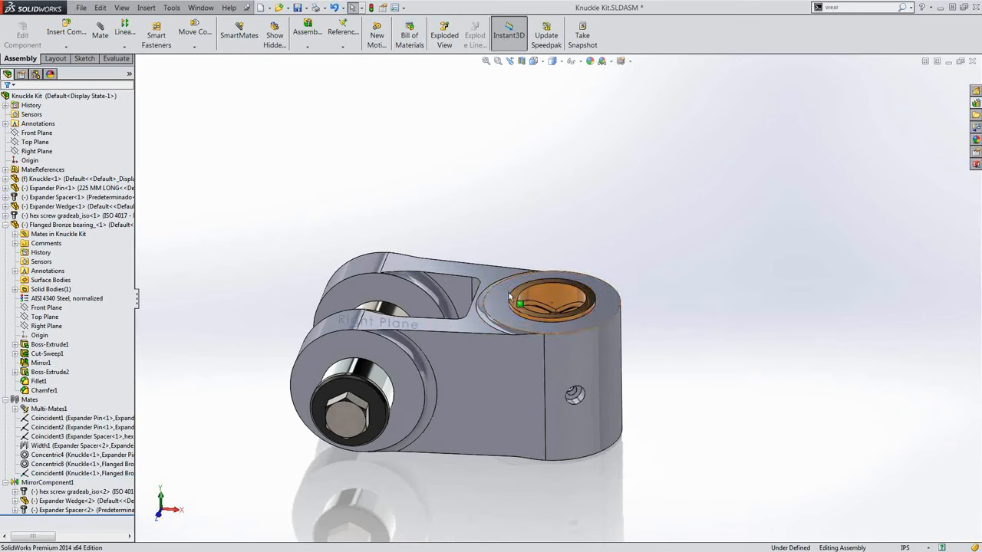
- Set the search scope to Files and Models and search for "wear"
click(910, 8)
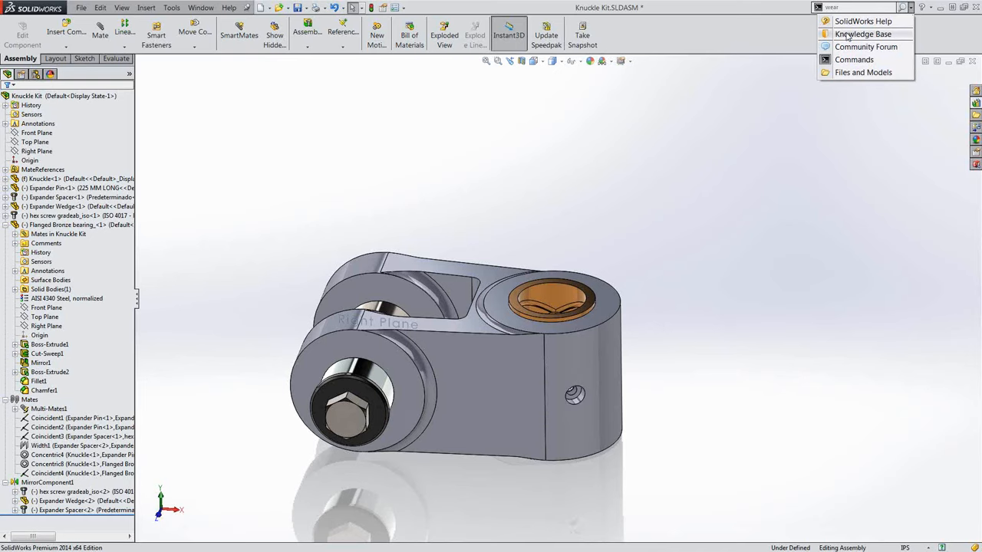
click(850, 74)
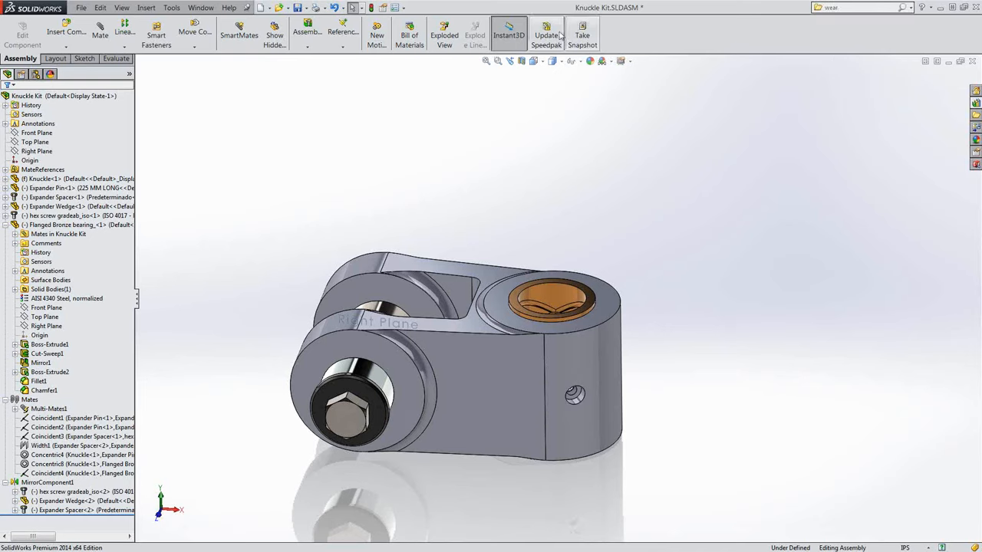
click(855, 8)
key(Return)
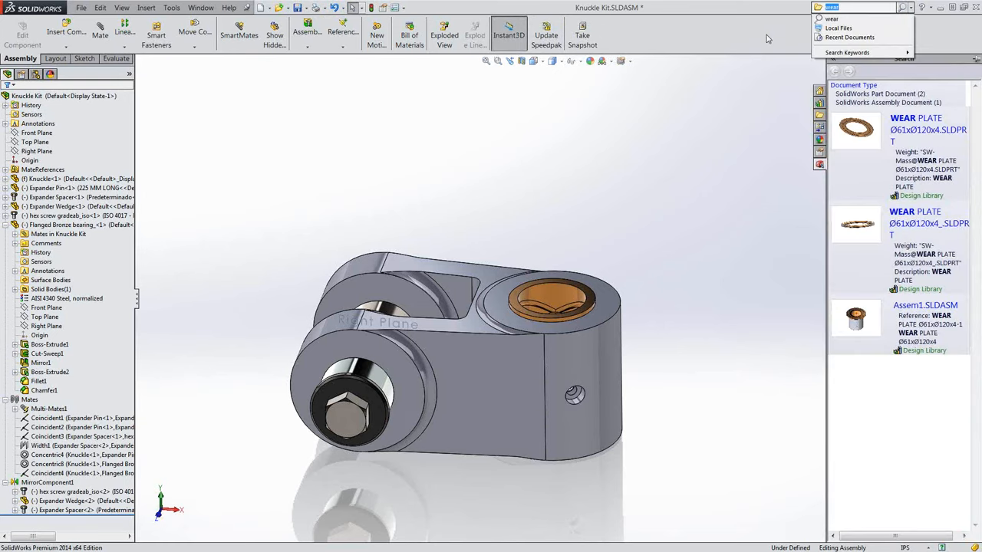
text(wear)
key(Return)
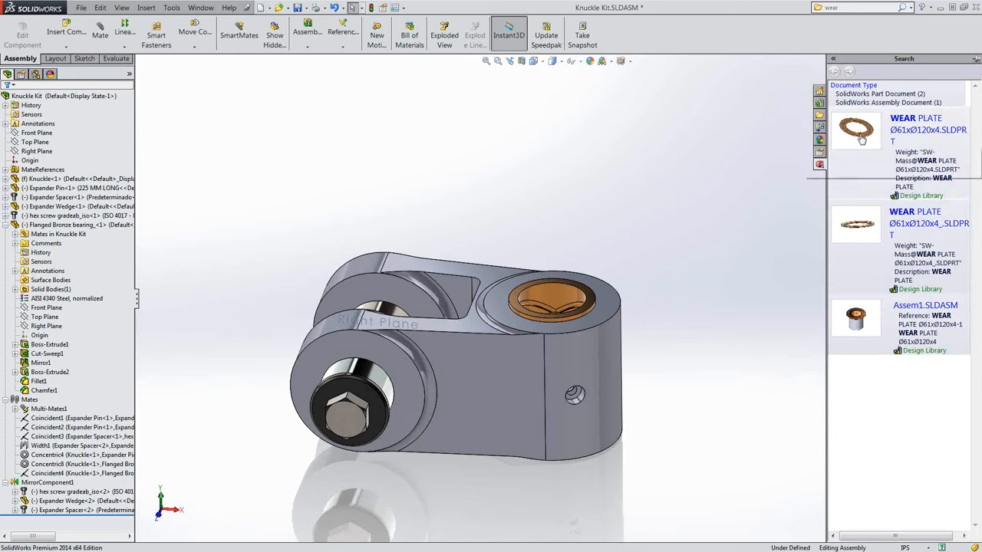
- Insert WEAR PLATE Ø61xØ120x4 from the search results onto the knuckle's upper face, centred on the bearing bore
drag(825, 155, 595, 295)
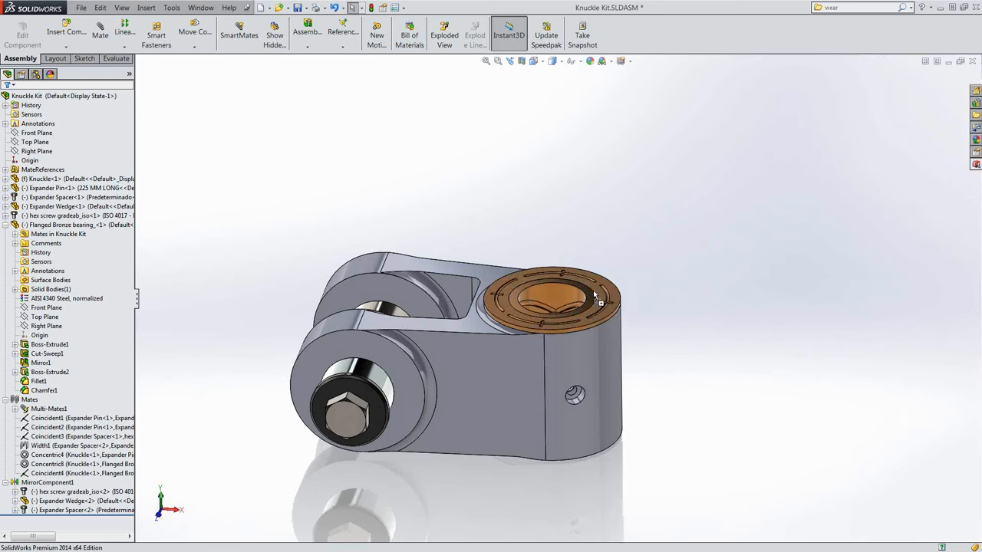
drag(595, 295, 596, 296)
middle_drag(638, 339, 584, 319)
scroll(533, 344, up, 3)
scroll(532, 342, down, 3)
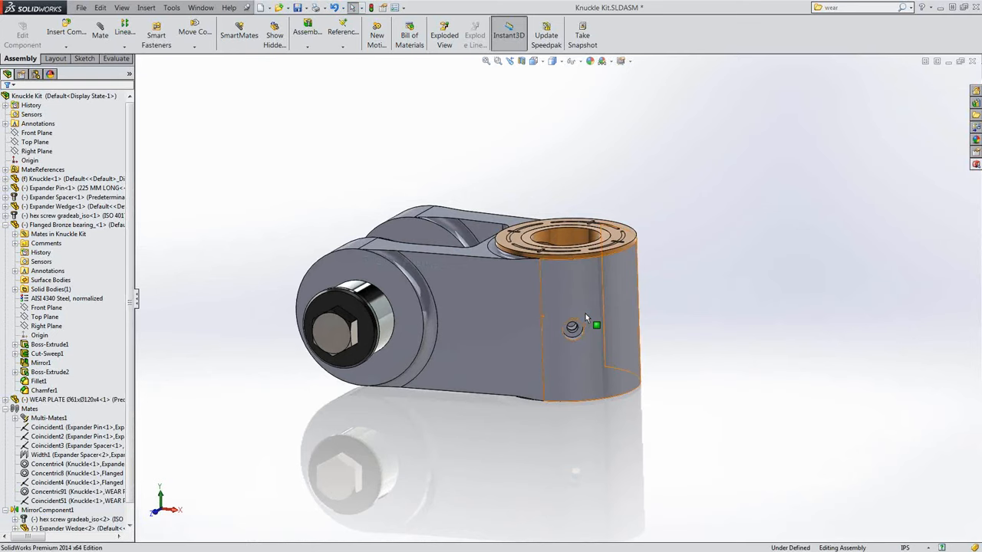
- Insert the 1-4 NPT Grease Fitting from the design library's Resemin Library folder into the port on the knuckle's side, without extra copies
click(976, 104)
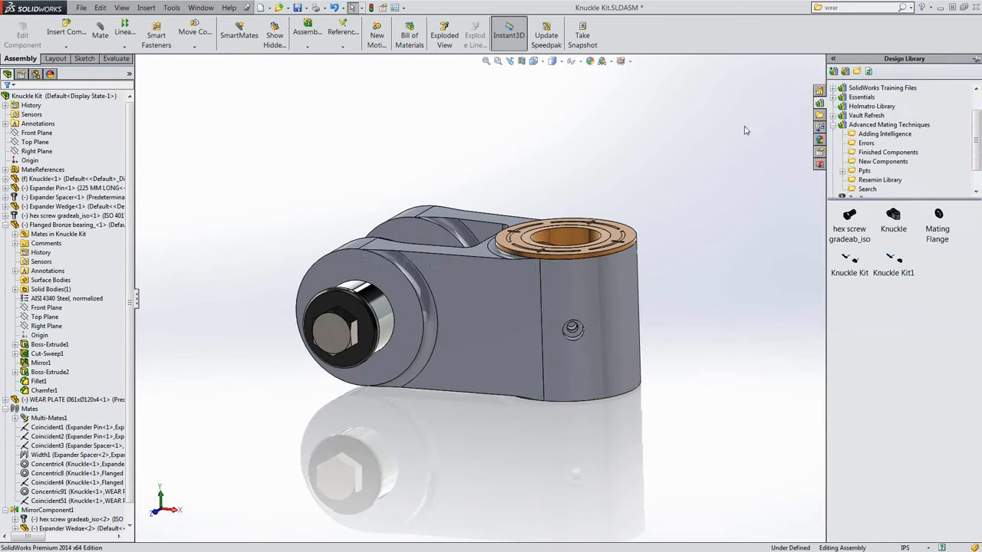
click(871, 181)
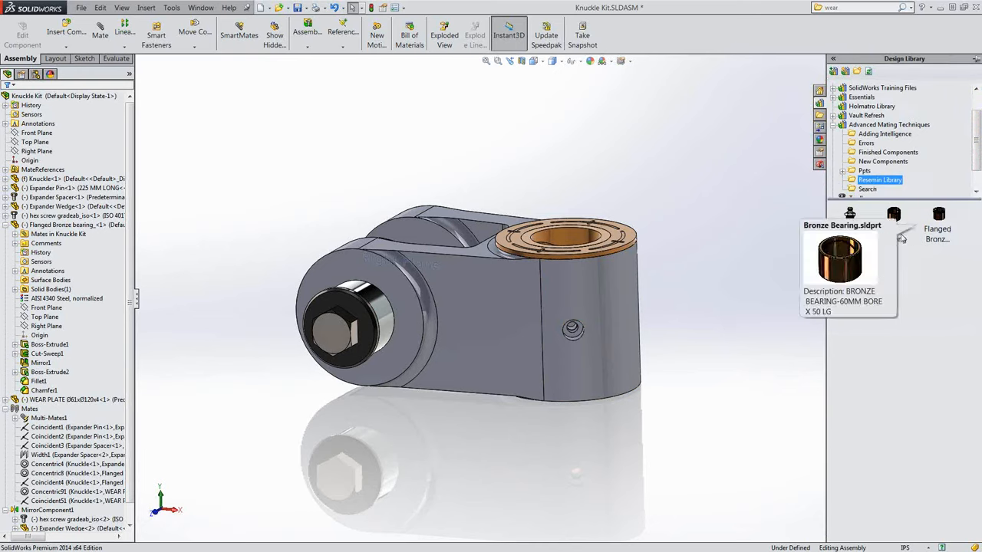
click(849, 218)
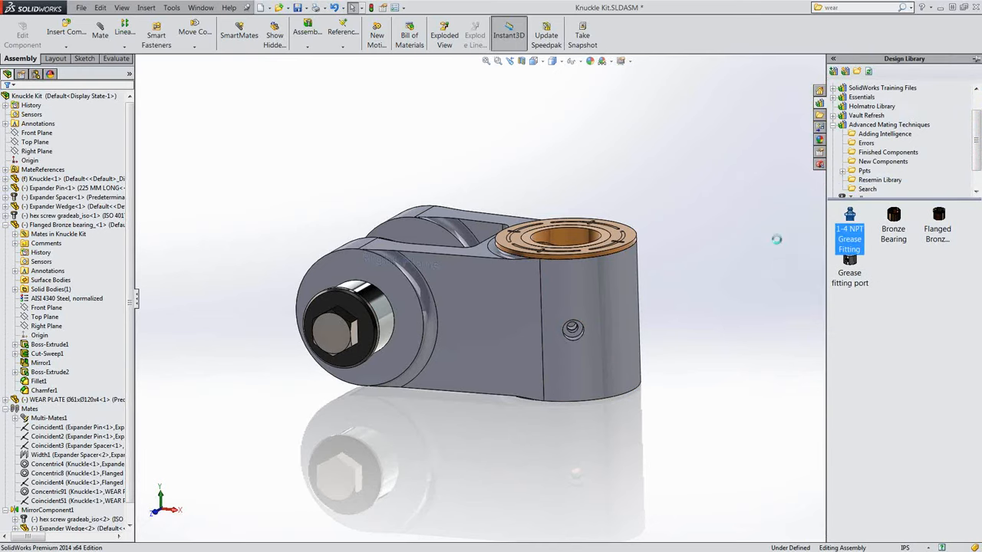
drag(777, 240, 572, 330)
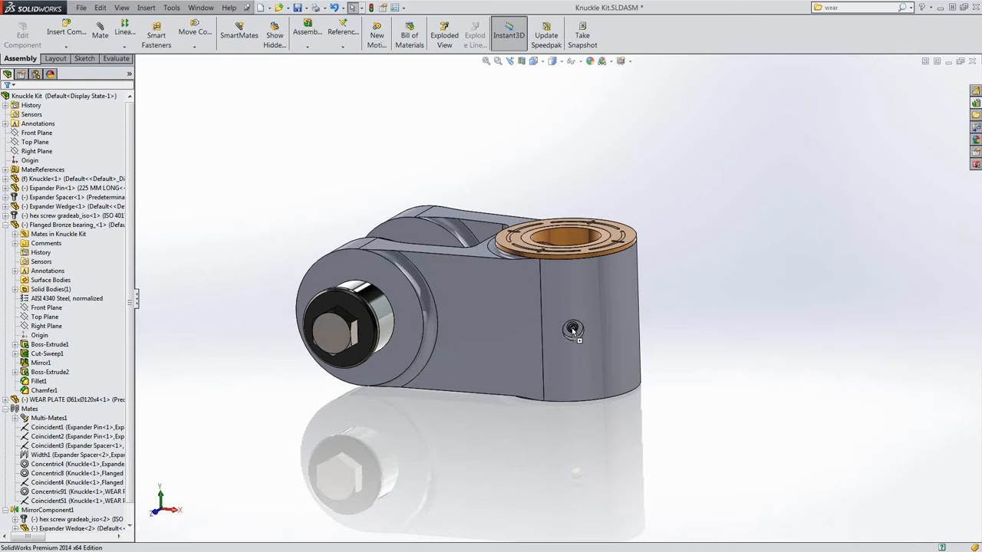
drag(573, 335, 572, 337)
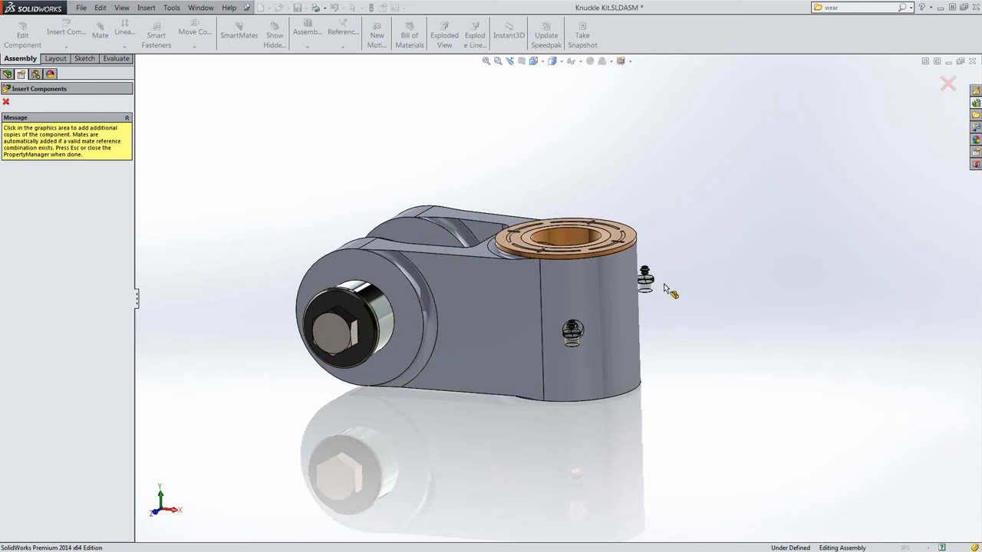
click(741, 311)
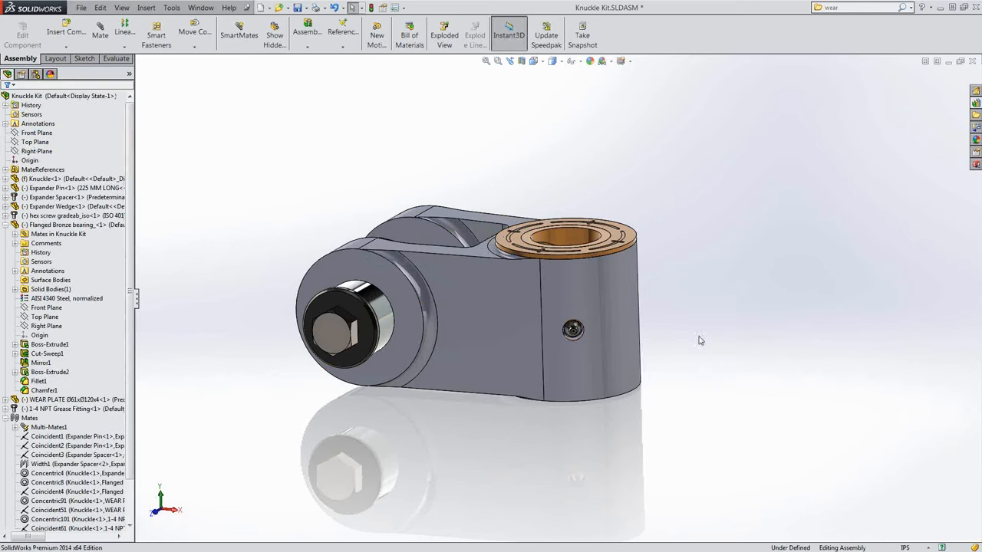
- Examine the seated grease fitting up close and check whether the wear plate can still rotate about the bore
scroll(591, 330, down, 5)
scroll(566, 317, down, 3)
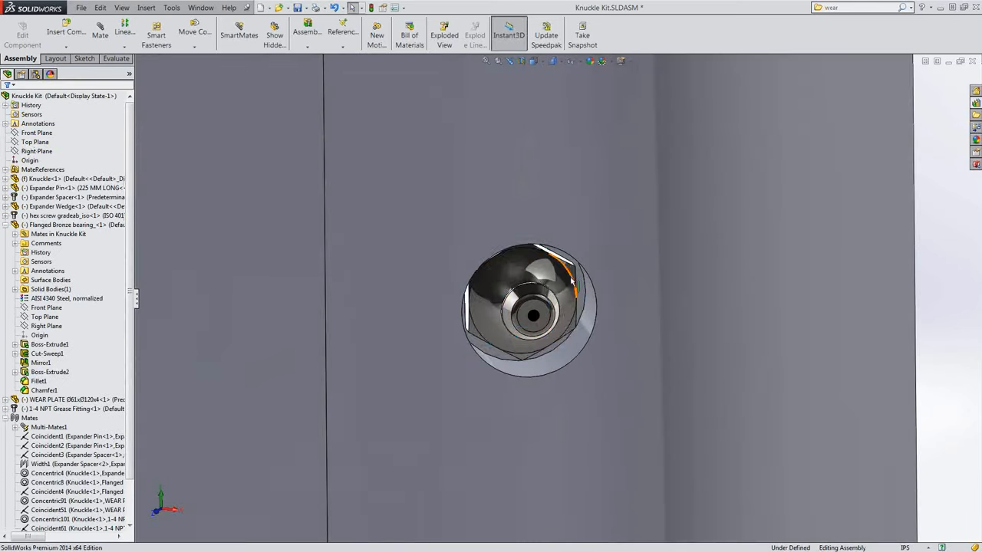
click(539, 288)
key(ctrl+7)
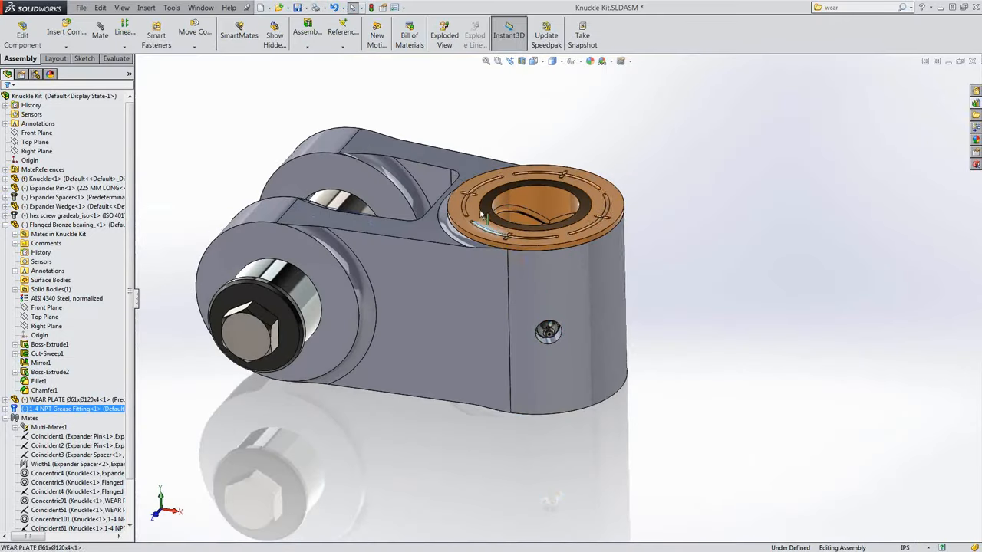
key(Escape)
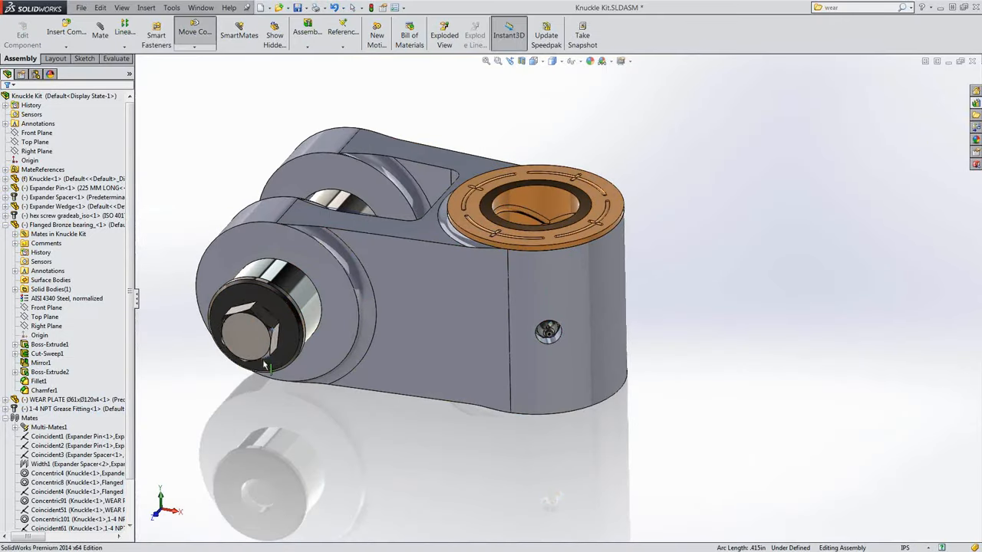
- Check whether the hex screw in the expander pin's front end still turns about its axis
scroll(257, 336, up, 3)
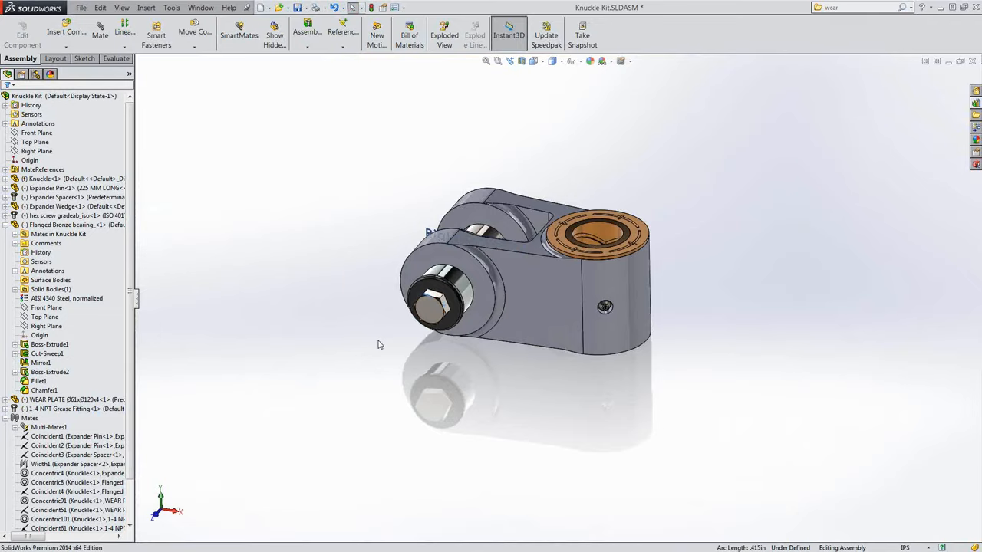
scroll(403, 324, down, 4)
middle_drag(526, 265, 375, 322)
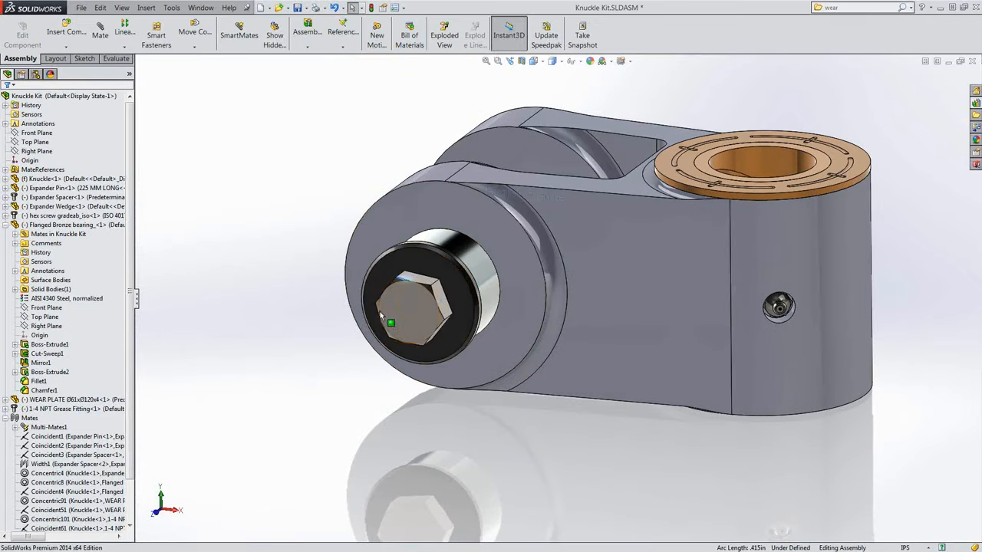
middle_drag(499, 323, 422, 320)
click(422, 320)
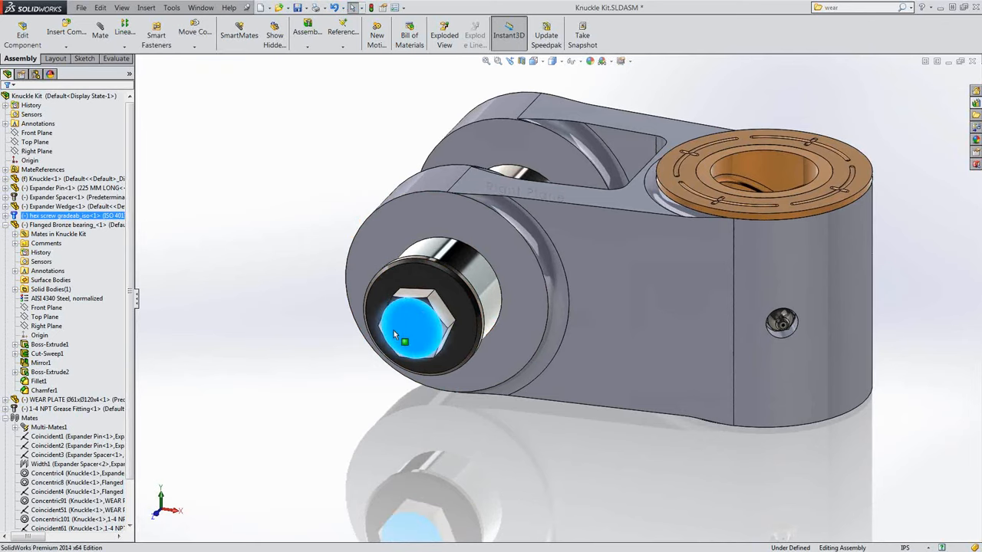
click(457, 277)
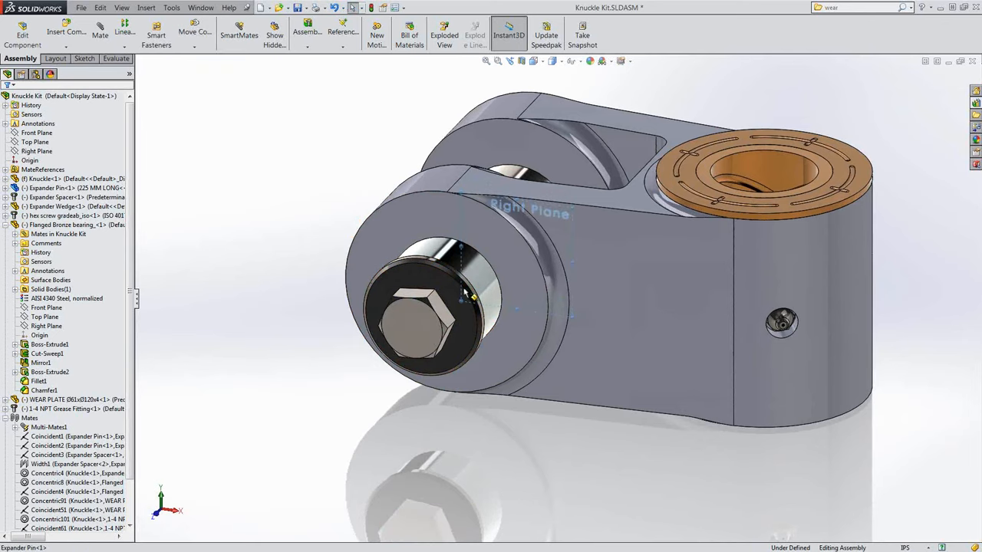
click(467, 315)
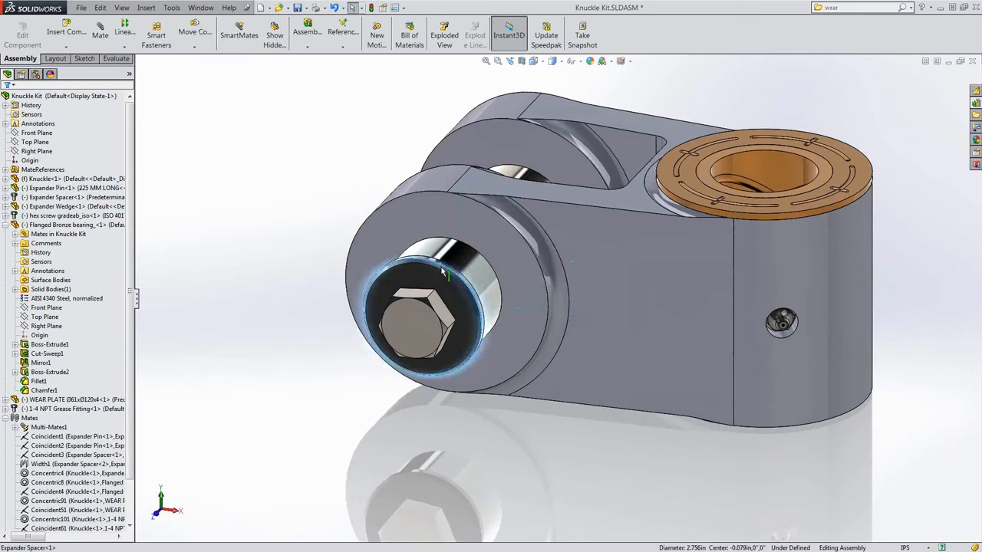
click(381, 327)
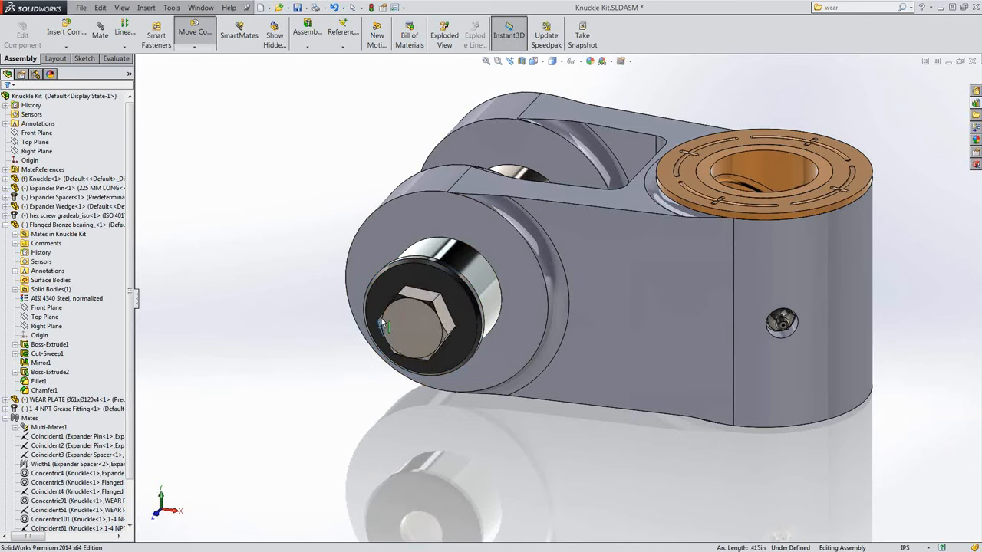
key(Escape)
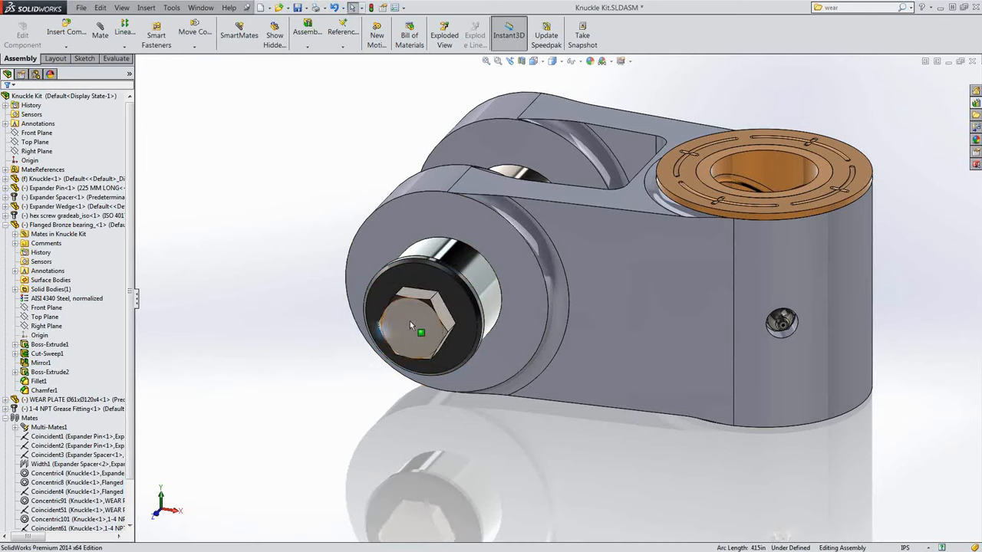
- Lock rotation on the hex screw's concentric mate with the expander pin and try turning the screw
click(417, 331)
click(6, 215)
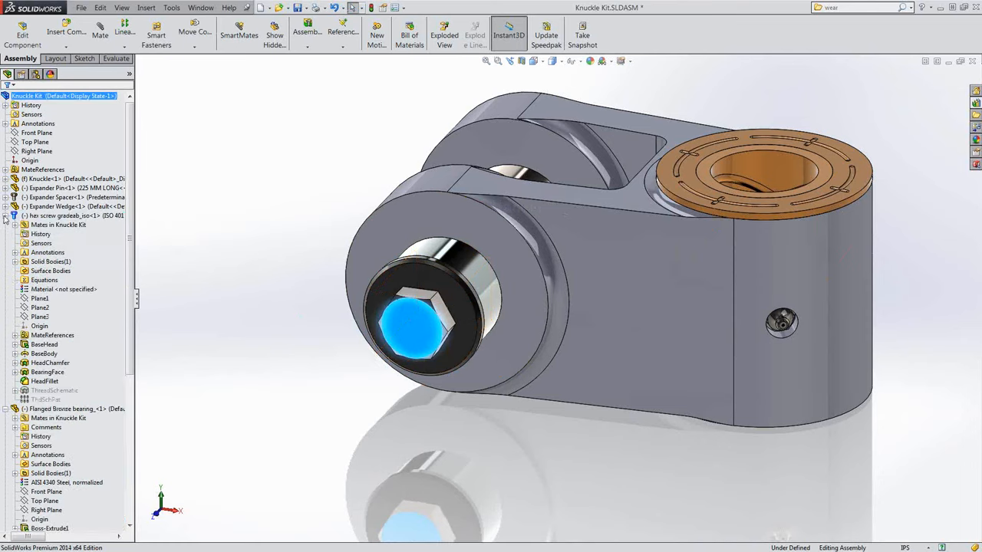
click(14, 225)
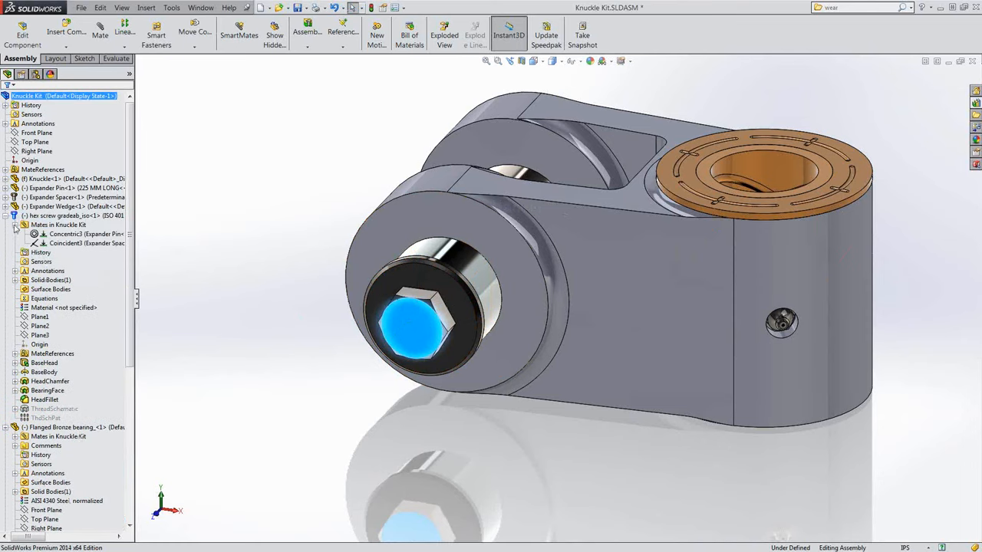
right_click(62, 233)
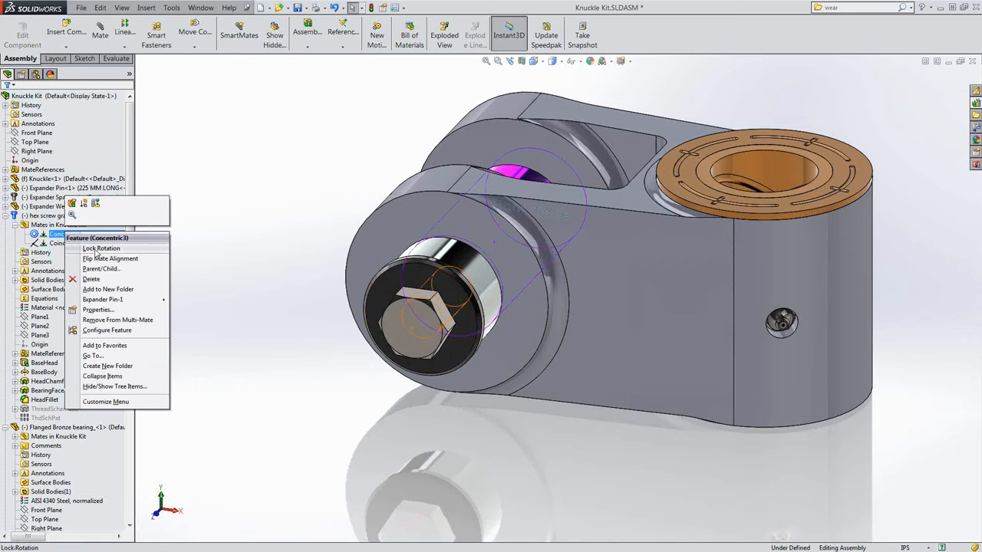
click(97, 251)
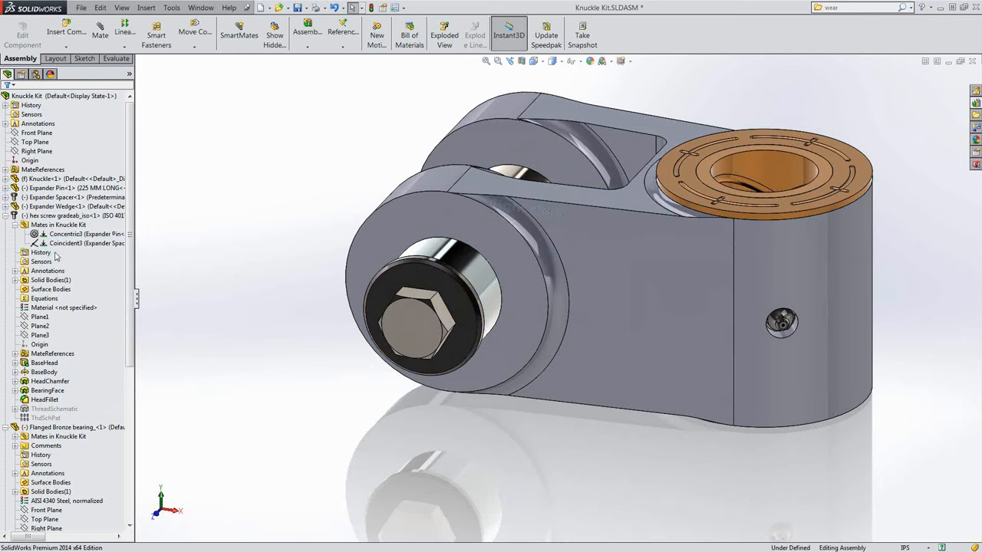
click(5, 216)
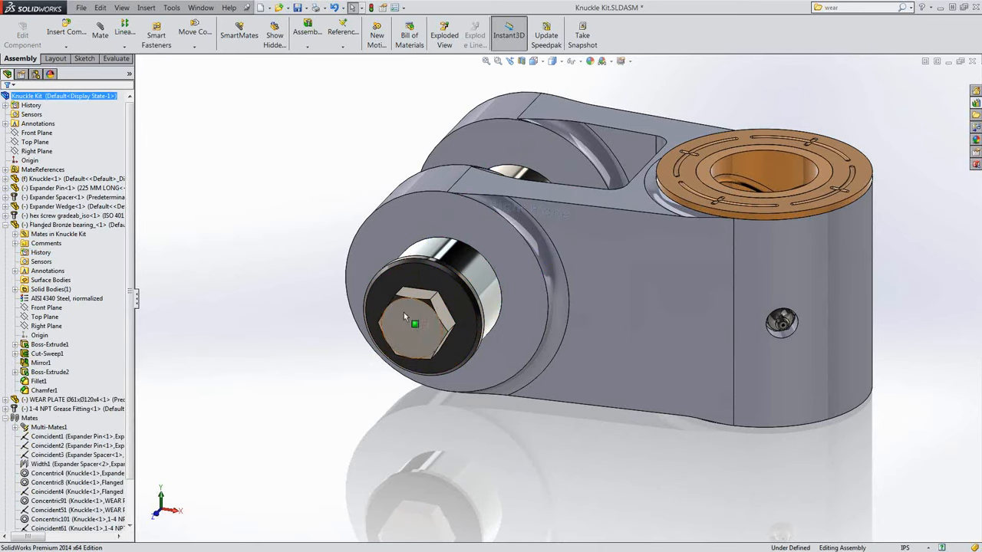
drag(404, 312, 439, 335)
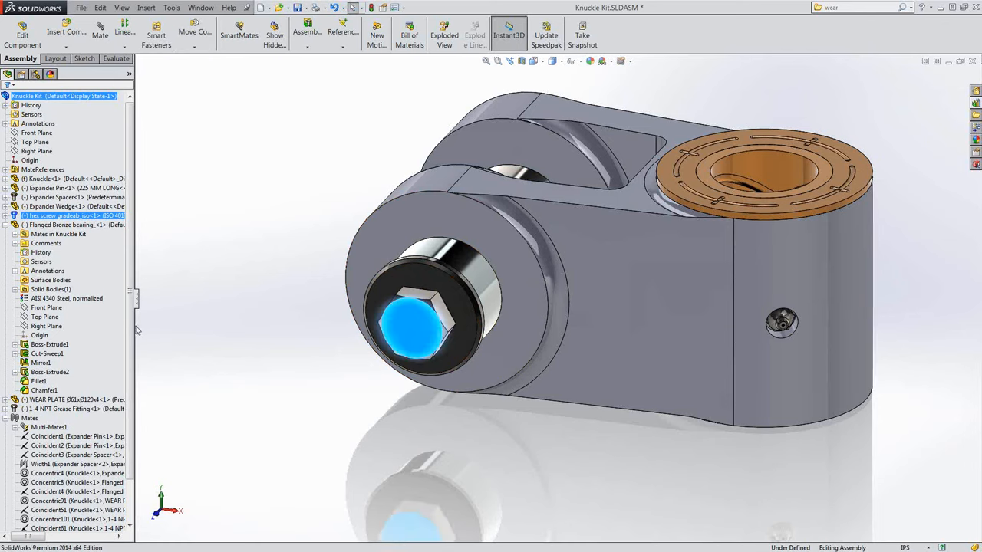
- Lock the rotation of all concentric mates in the Knuckle Kit's Mates folder at once
drag(130, 330, 131, 371)
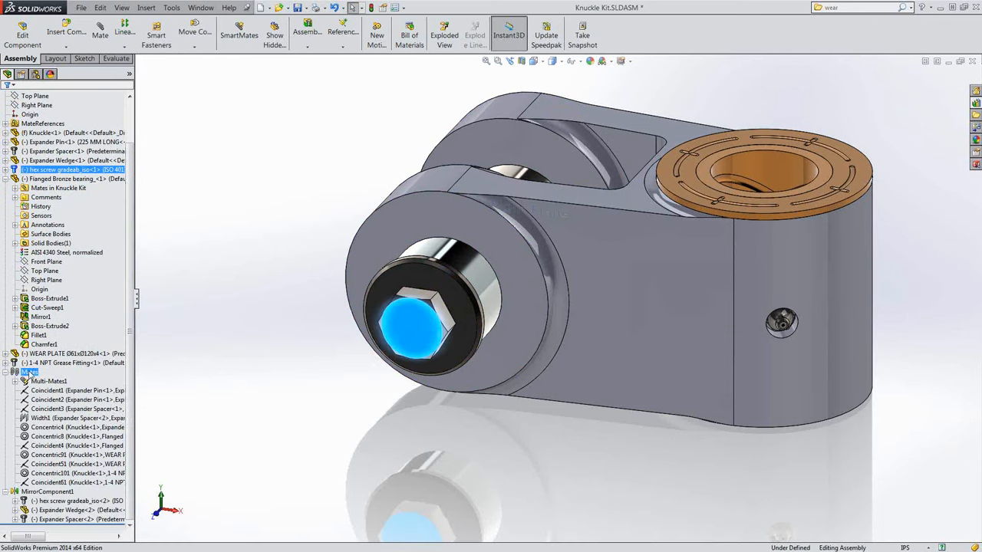
right_click(29, 374)
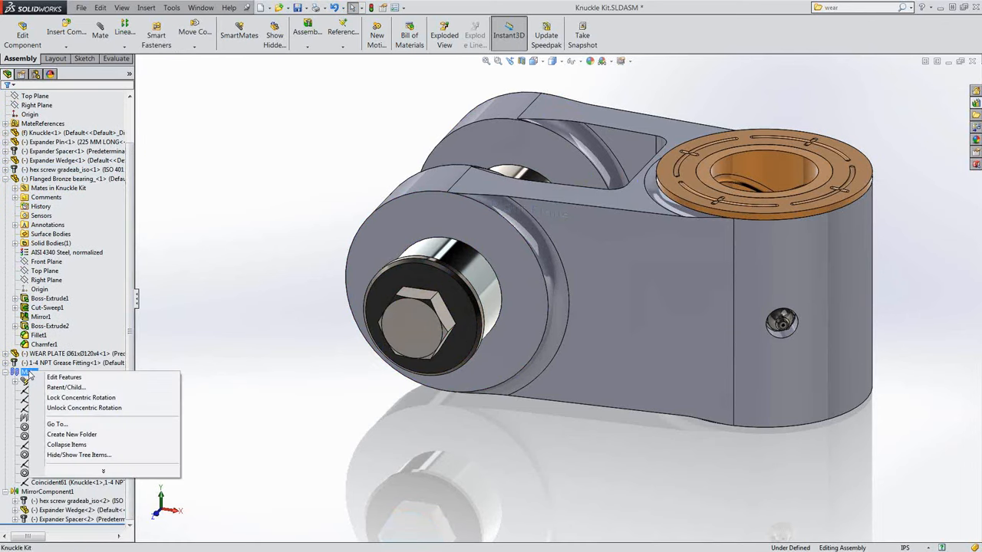
click(59, 399)
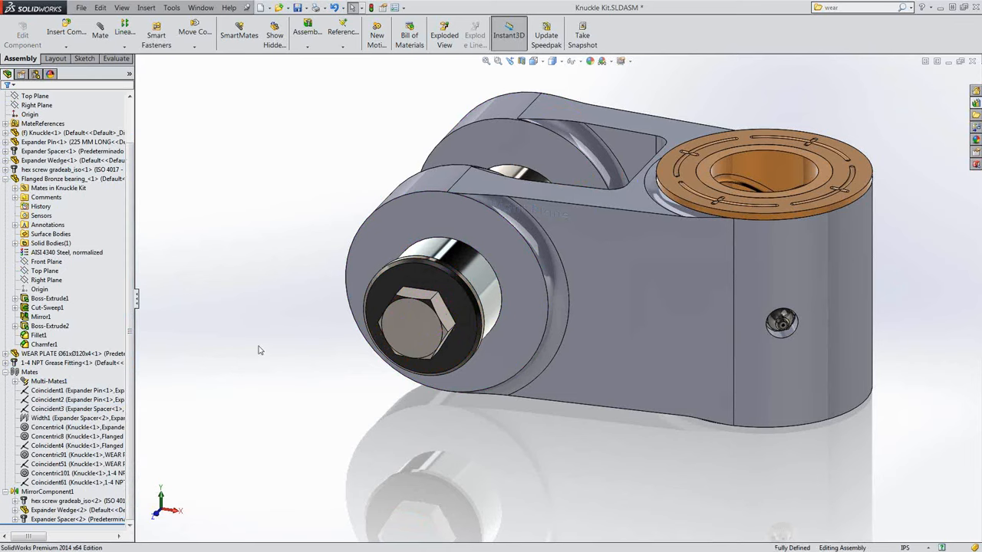
- Try moving the hex screw, the wear plate and the flanged bearing to check that their rotation is locked
drag(440, 326, 396, 308)
click(689, 163)
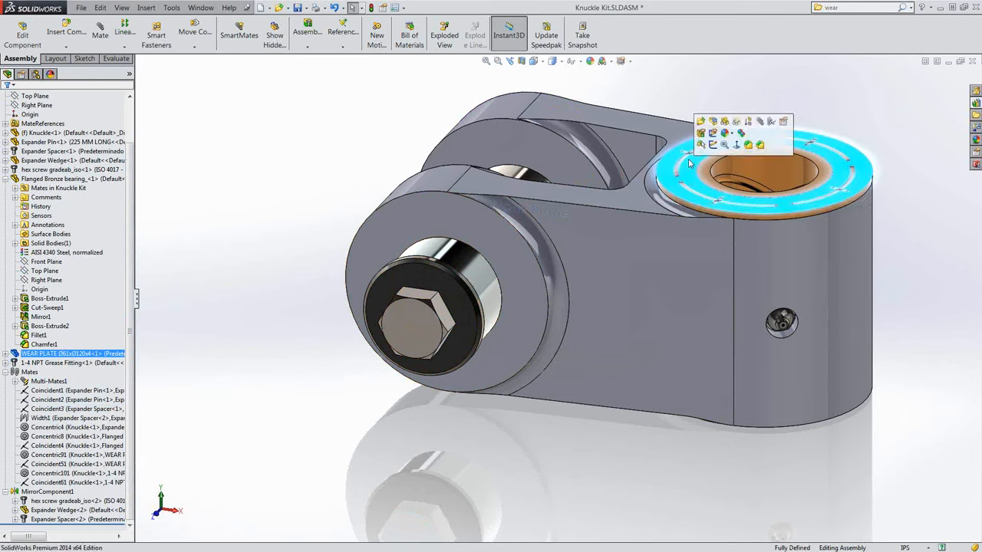
drag(712, 166, 757, 160)
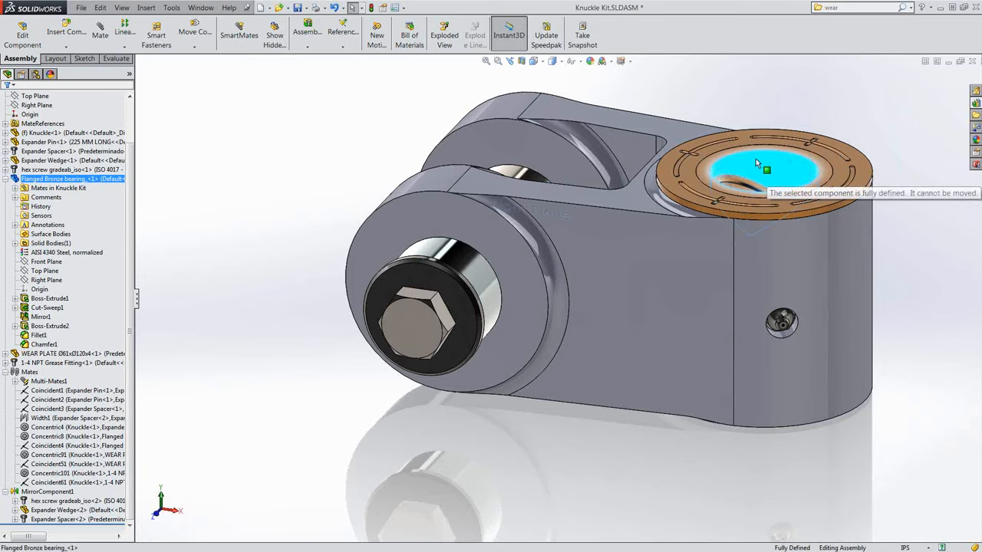
scroll(755, 284, up, 1)
scroll(755, 284, down, 1)
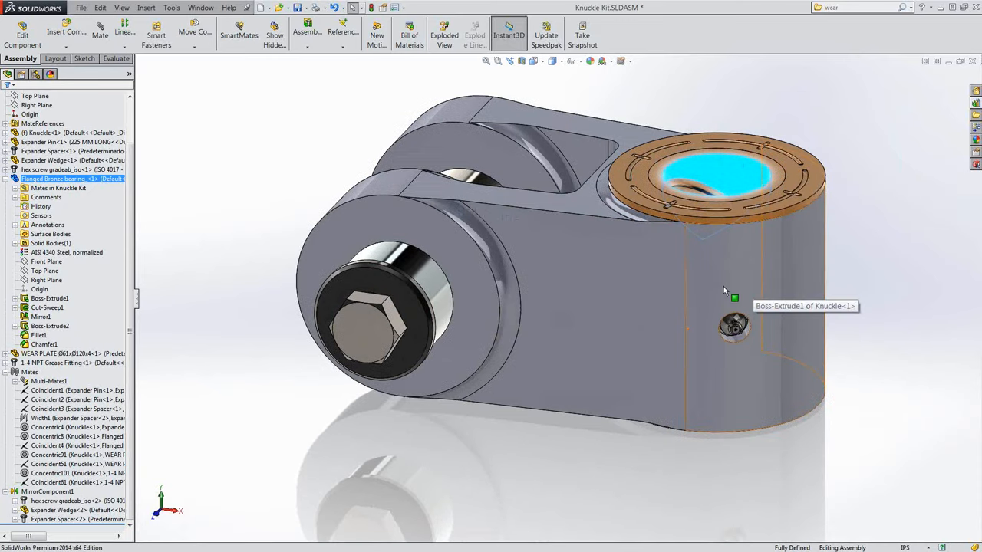
middle_drag(694, 359, 760, 319)
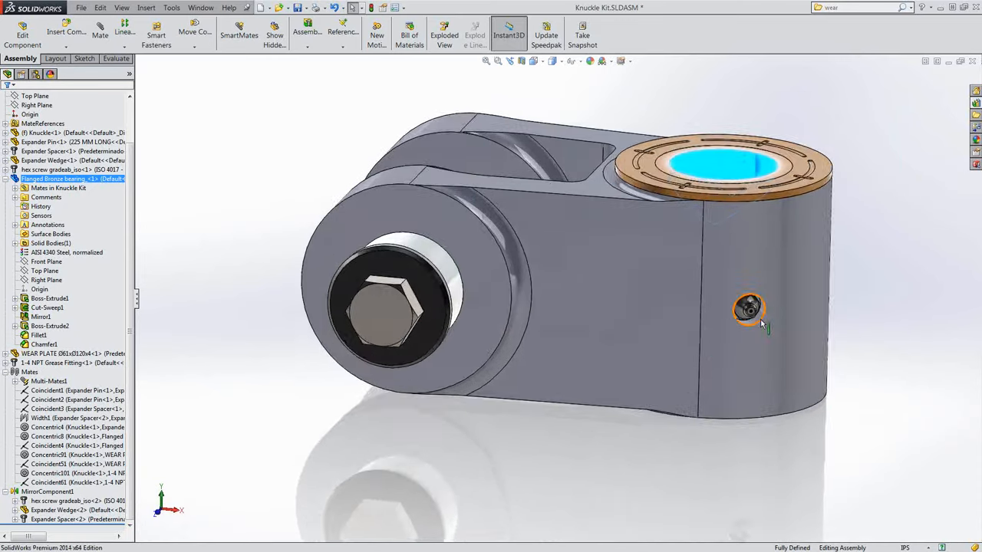
- Start Copy with Mates for the flanged bronze bearing and the wear plate, leaving out the grease fitting
scroll(735, 309, up, 2)
scroll(712, 303, down, 1)
scroll(684, 305, up, 2)
drag(490, 146, 729, 340)
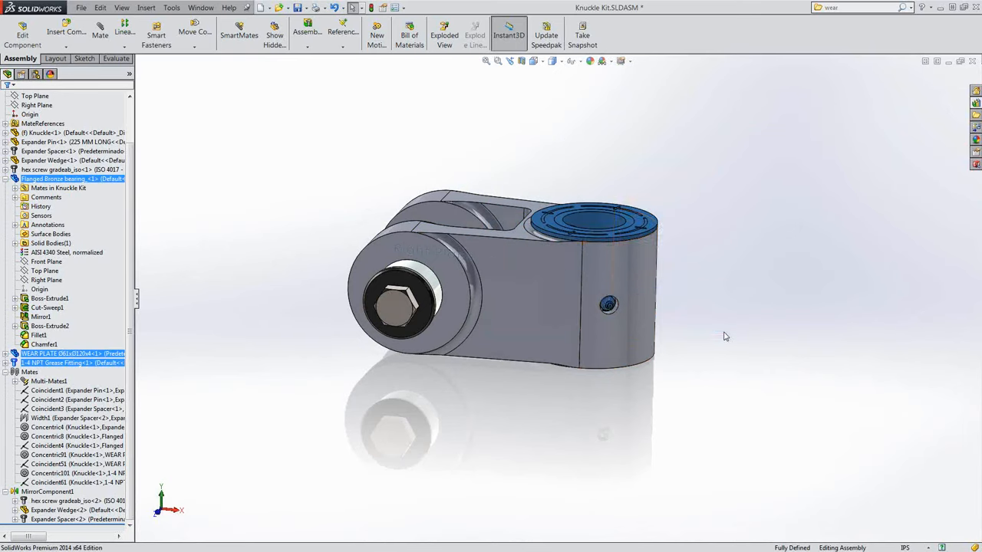
click(608, 306)
middle_drag(691, 330, 699, 269)
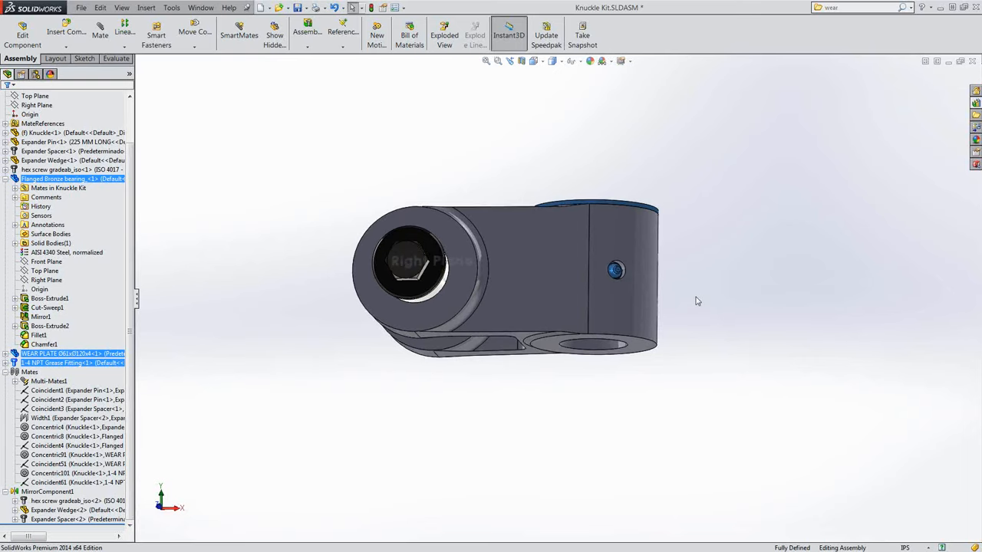
key(s)
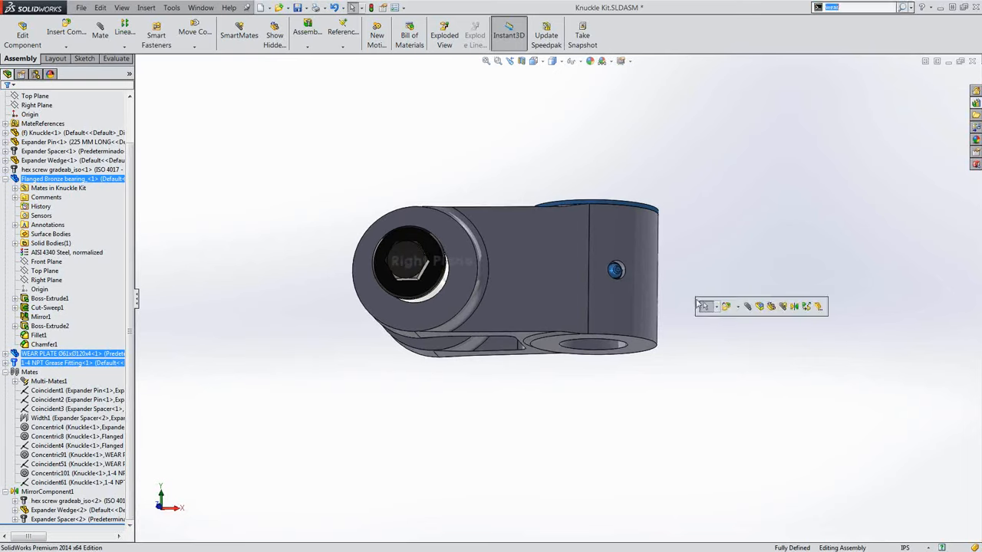
click(818, 306)
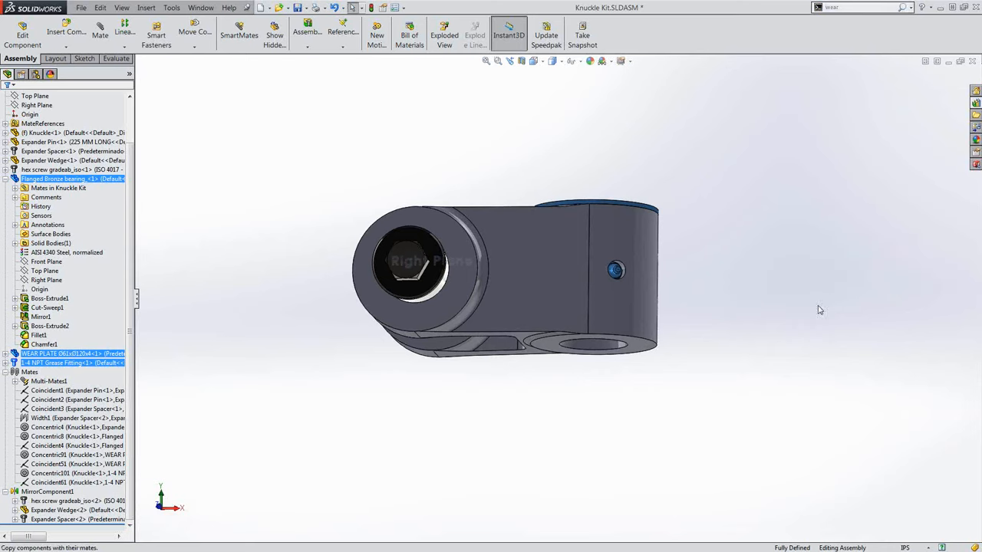
middle_drag(649, 210, 638, 230)
click(638, 234)
click(642, 233)
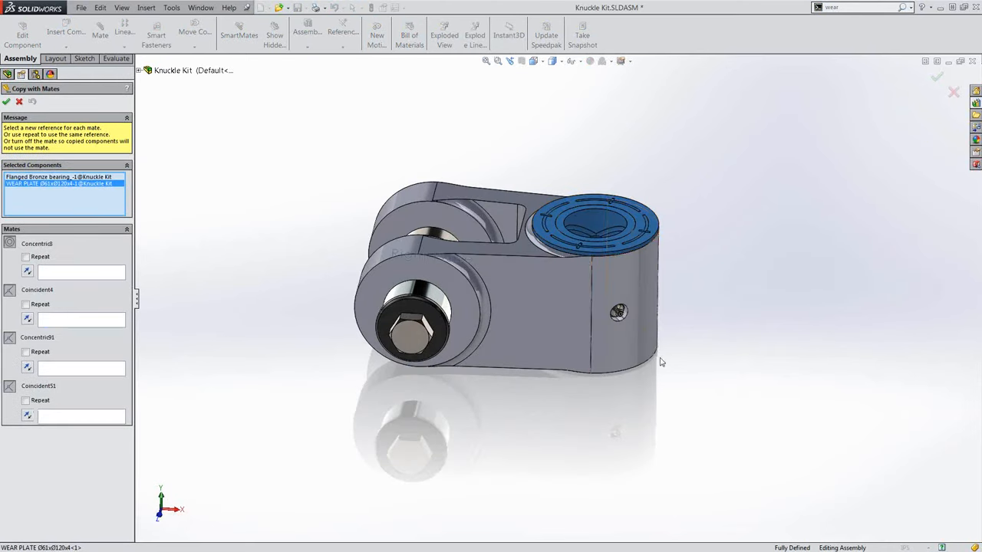
- Try copying both parts by repeating the Concentric8 reference and using the knuckle boss's underside face for Coincident4
middle_drag(679, 383, 643, 297)
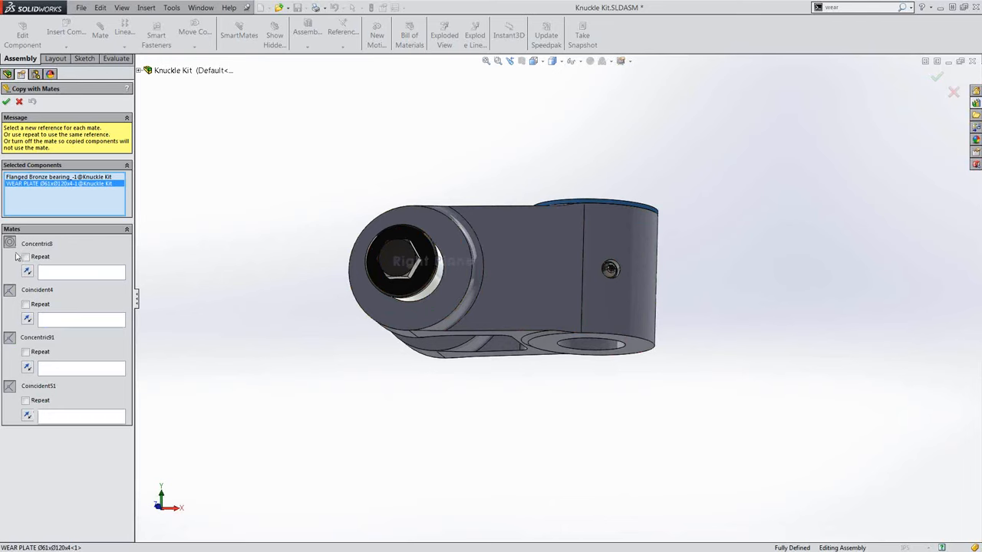
click(26, 257)
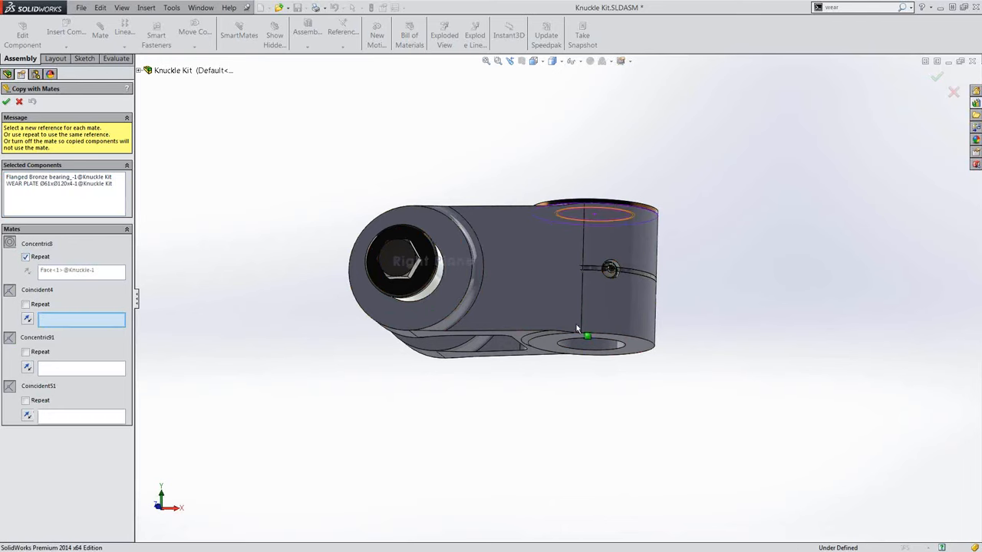
click(639, 347)
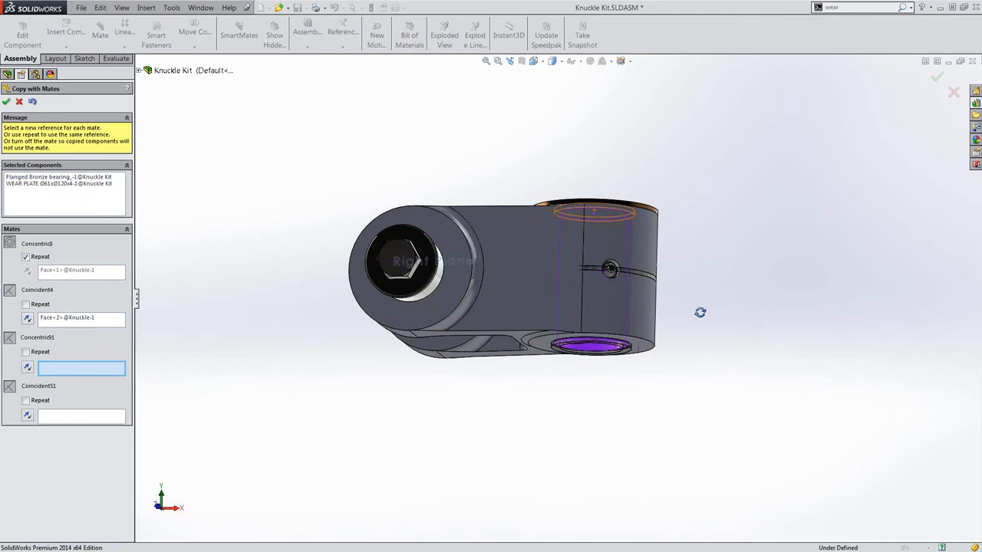
middle_drag(700, 312, 696, 399)
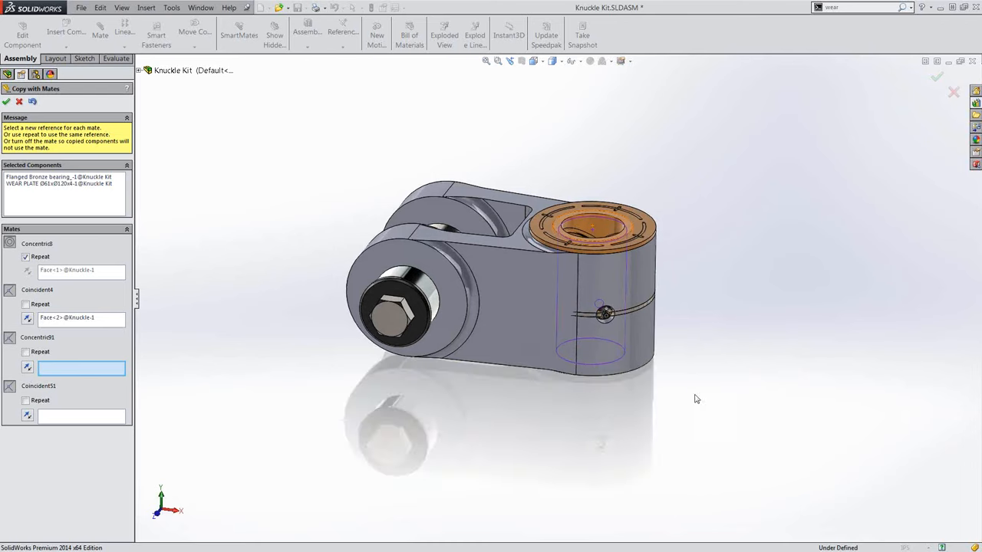
click(7, 102)
middle_drag(511, 409, 497, 198)
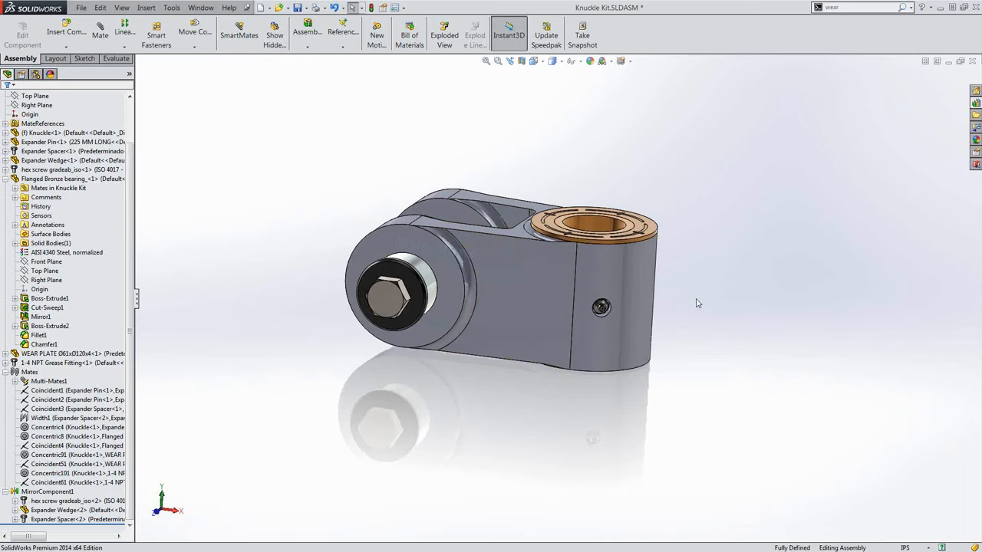
- Set up Copy with Mates for the bearing and wear plate, repeating Concentric8 and assigning the knuckle boss's underside face to Coincident4
drag(720, 345, 707, 283)
drag(513, 170, 673, 300)
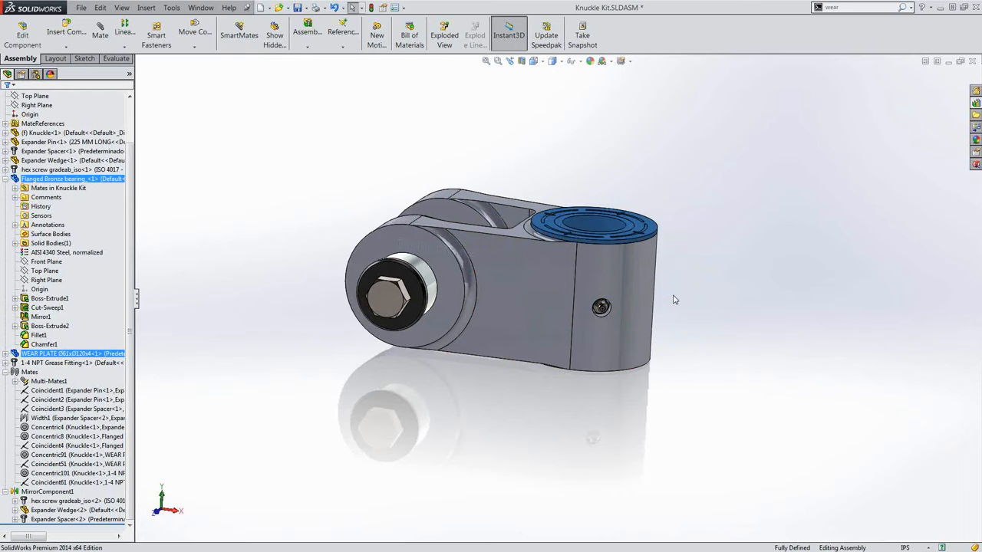
right_click(559, 406)
click(681, 406)
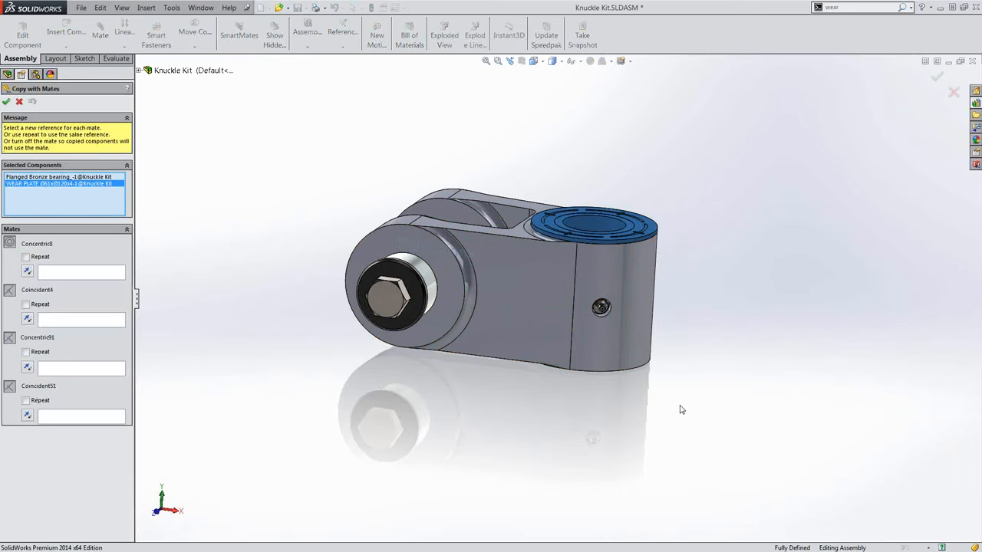
middle_drag(531, 426, 527, 295)
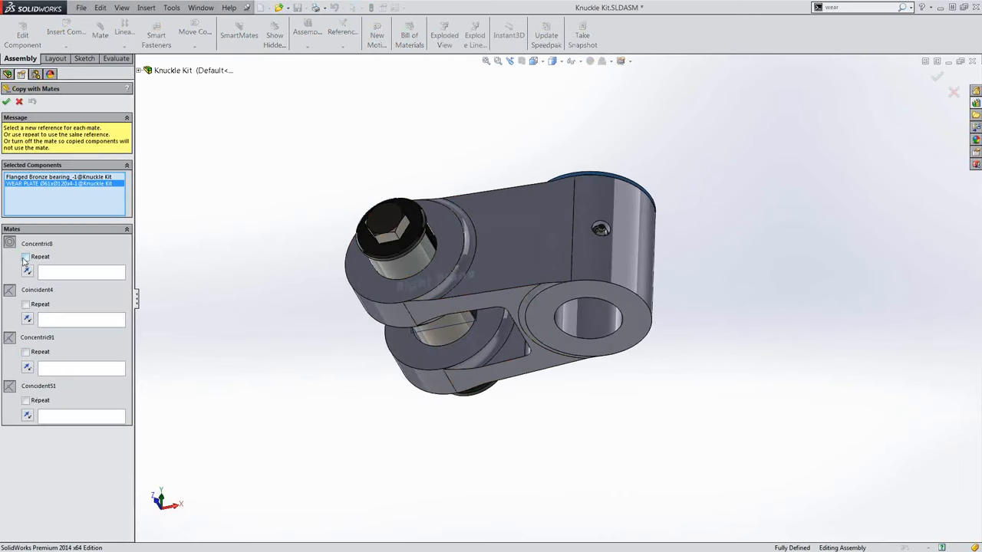
click(26, 258)
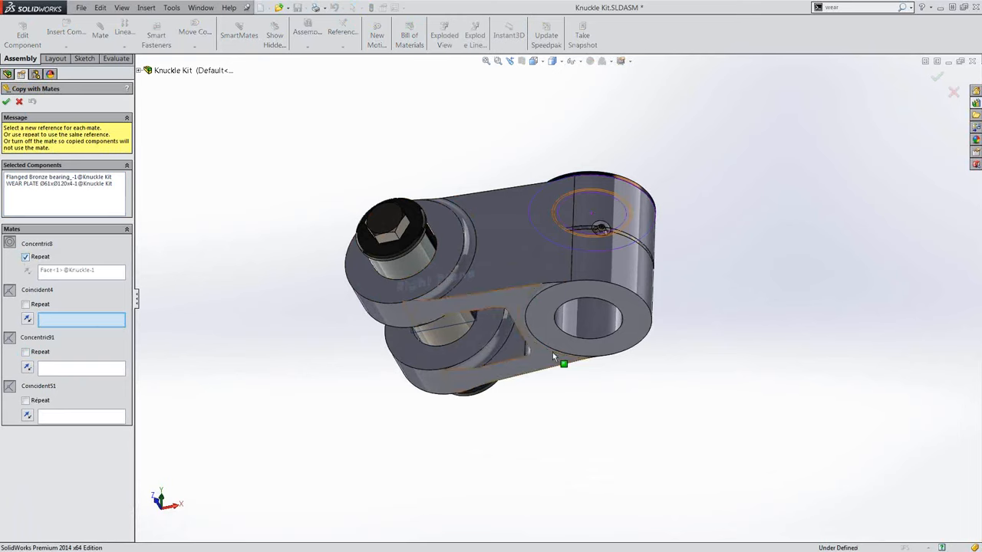
click(634, 321)
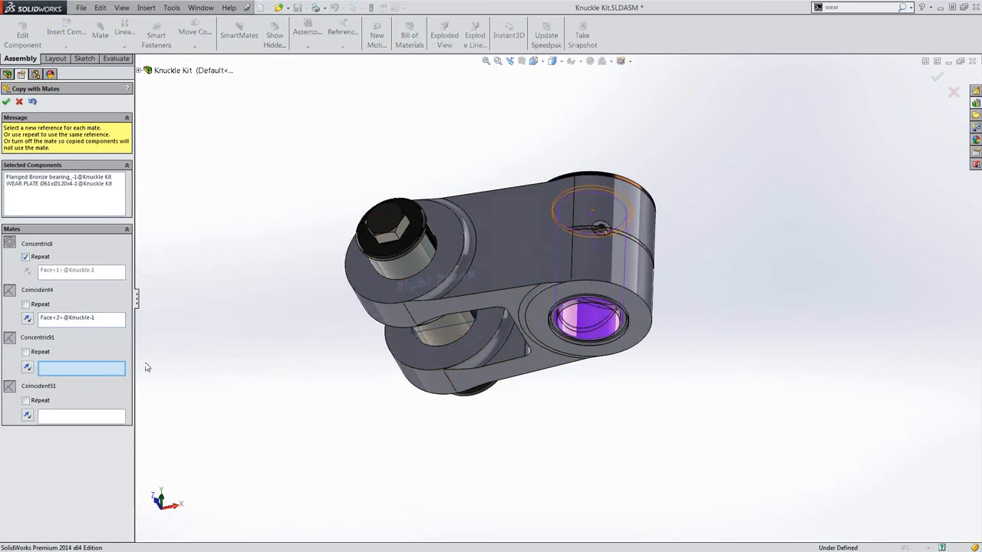
- Assign the knuckle's bore to Concentric91 and the boss's underside face to Coincident51, create the copies and finish the command
middle_drag(551, 349, 683, 323)
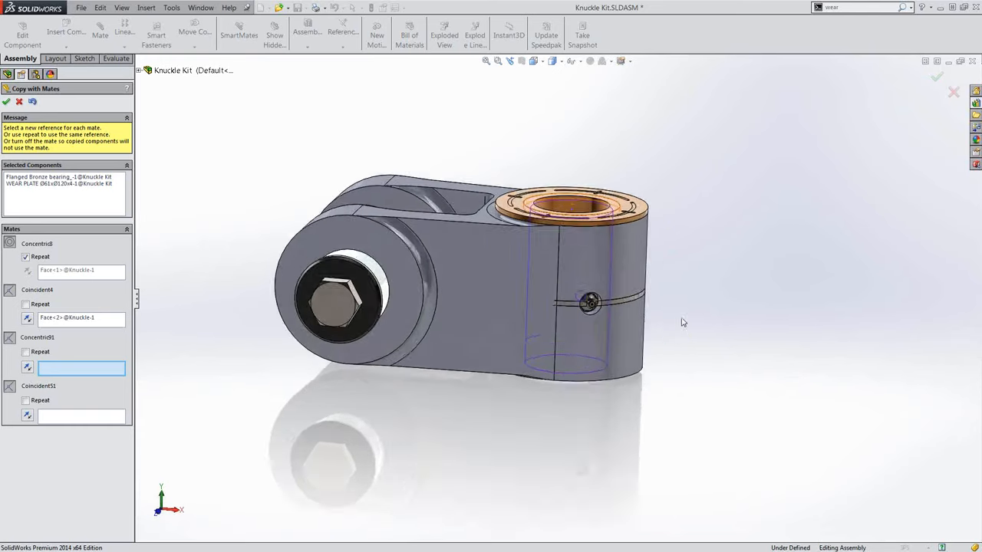
middle_drag(686, 370, 683, 226)
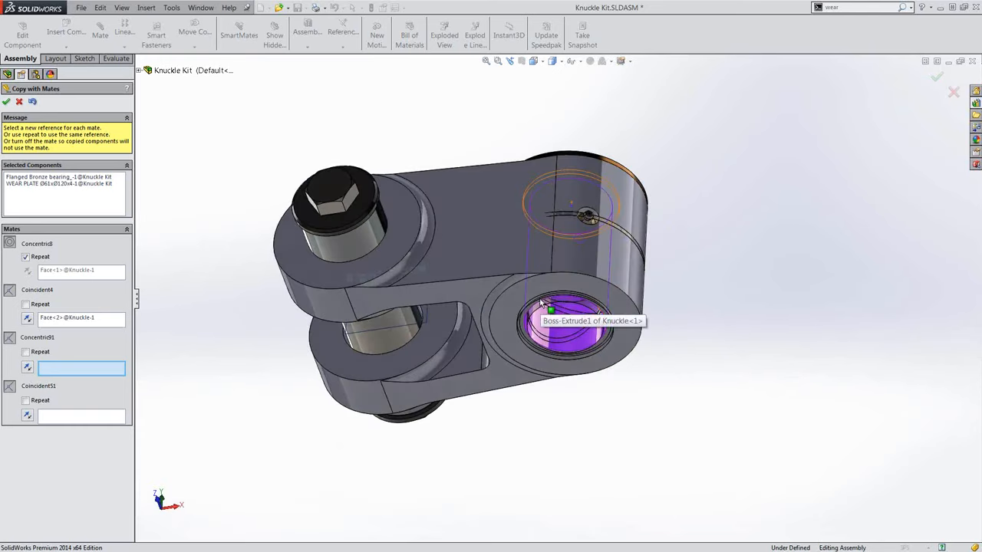
scroll(539, 299, up, 5)
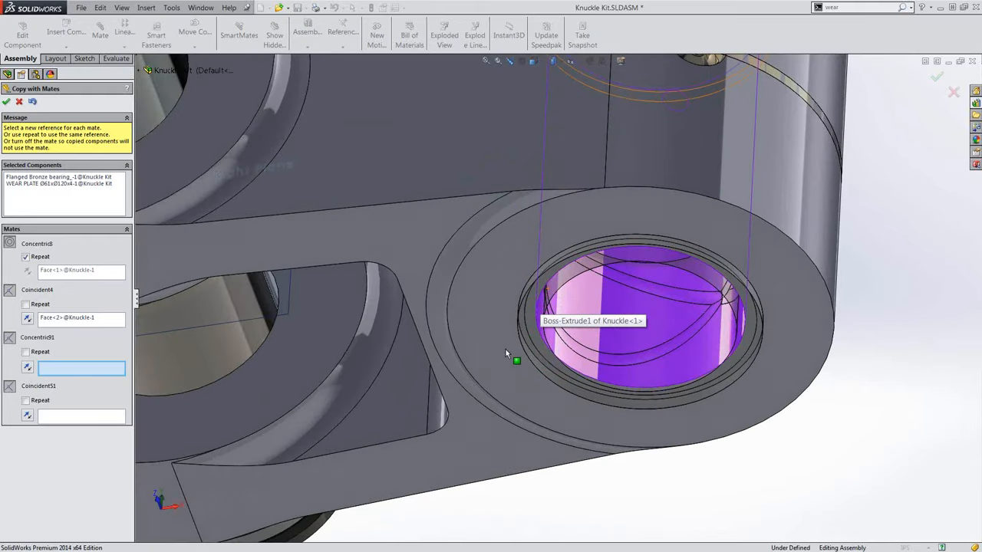
click(495, 350)
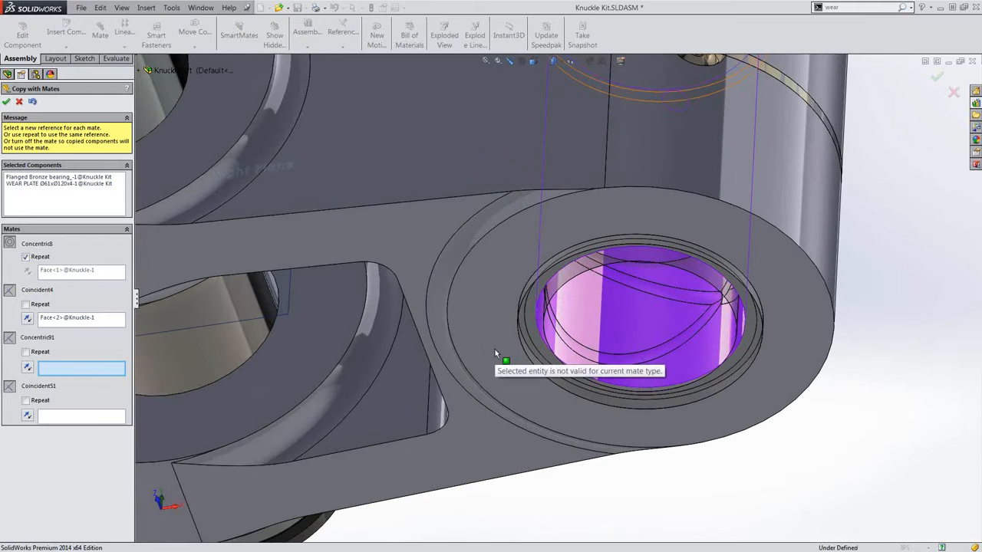
scroll(495, 351, up, 4)
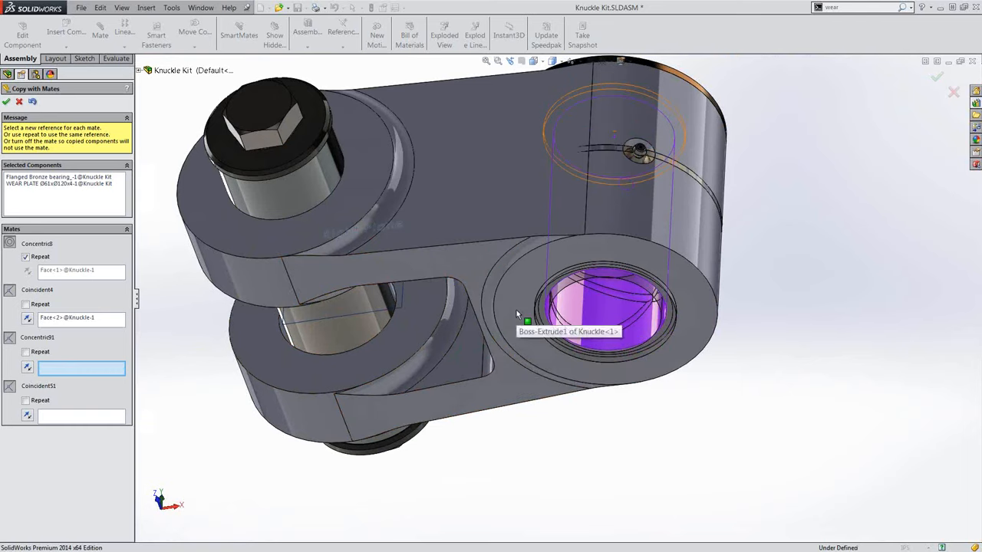
click(611, 339)
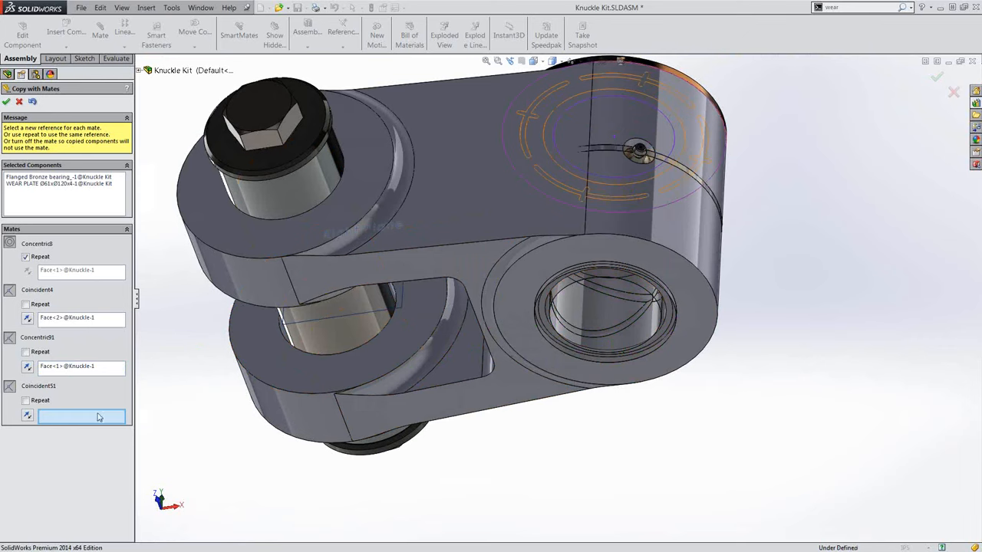
click(546, 301)
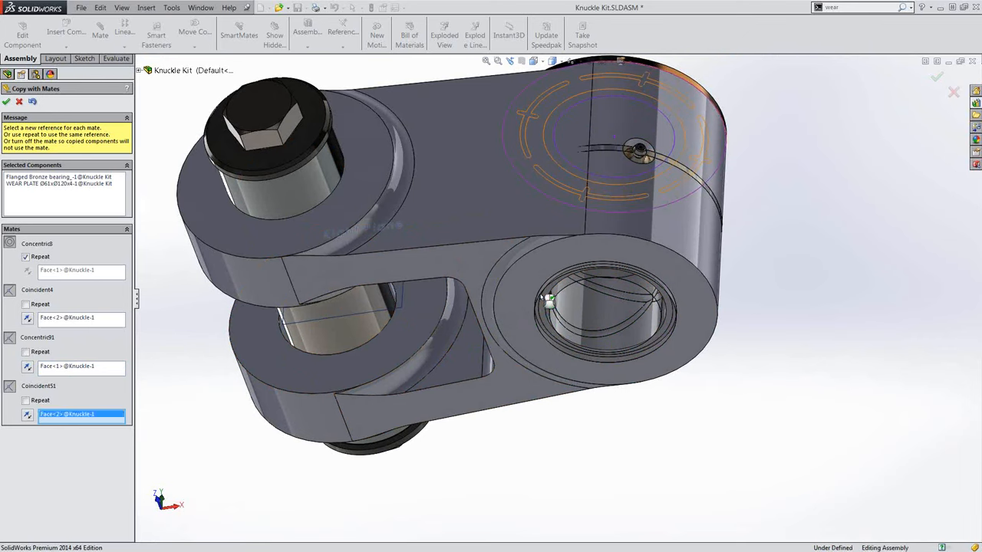
middle_drag(618, 322, 579, 337)
click(6, 102)
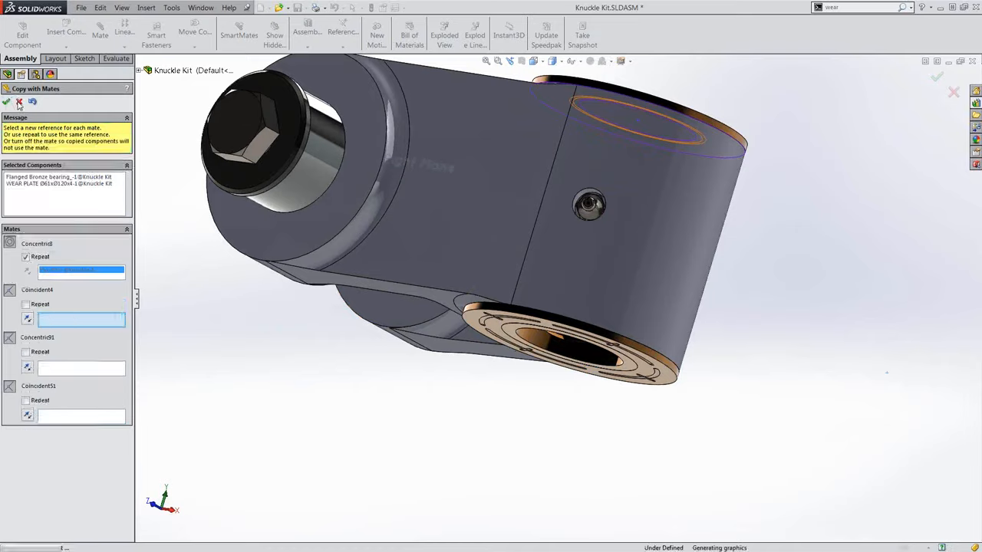
click(19, 102)
- Examine the bearing and wear plate copies on the knuckle's underside from several angles
middle_drag(416, 307, 453, 272)
middle_drag(694, 277, 596, 281)
scroll(521, 234, up, 3)
scroll(525, 345, down, 3)
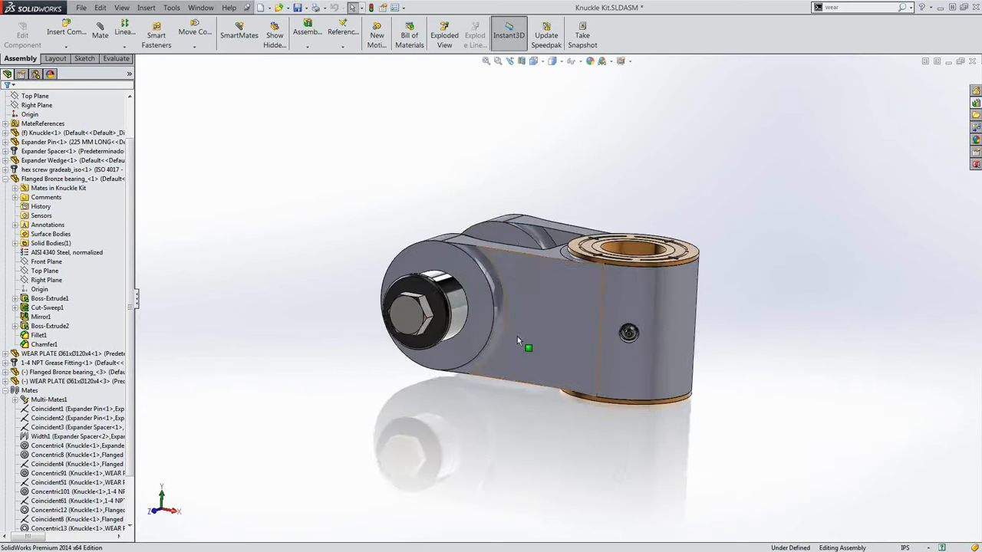
middle_drag(525, 345, 684, 318)
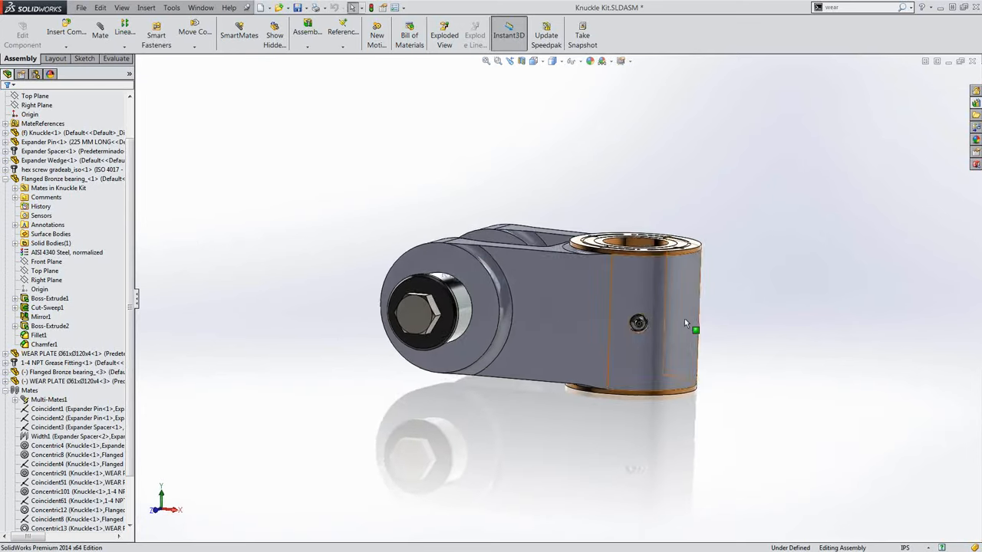
scroll(621, 299, up, 2)
scroll(621, 299, down, 2)
scroll(509, 324, up, 3)
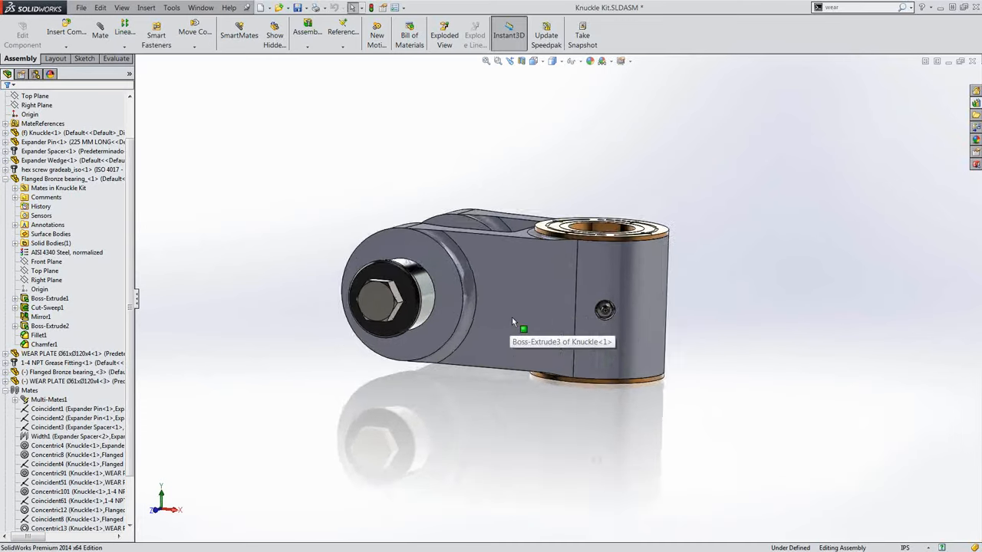
- Turn the knuckle to its front view and show Knuckle Kit and ASM BOOM 14 side by side
key(ctrl+1)
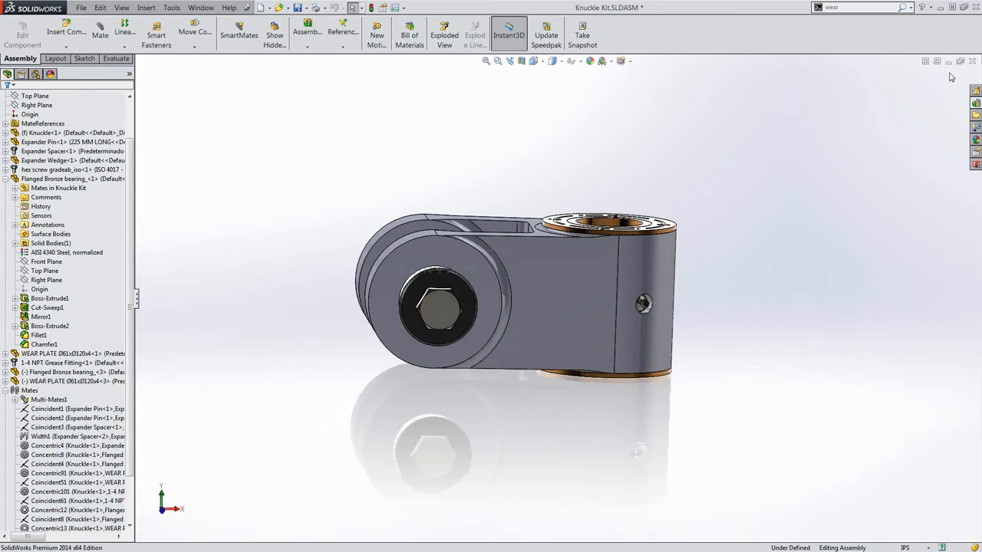
click(925, 62)
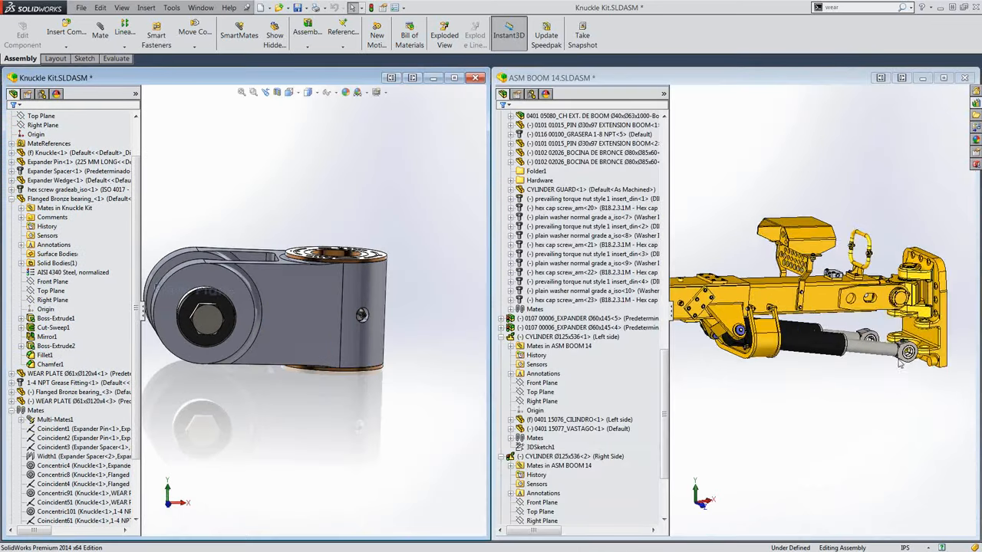
- In ASM BOOM 14, reposition the cylinder rod ends in front of the yellow mounting bracket's lugs
click(910, 389)
scroll(909, 389, up, 3)
scroll(930, 341, down, 5)
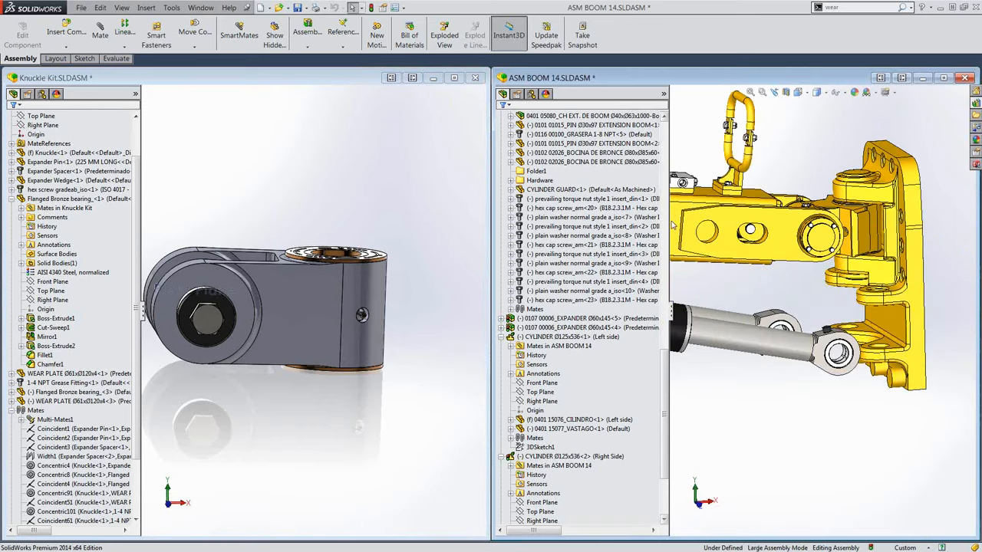
drag(673, 224, 676, 218)
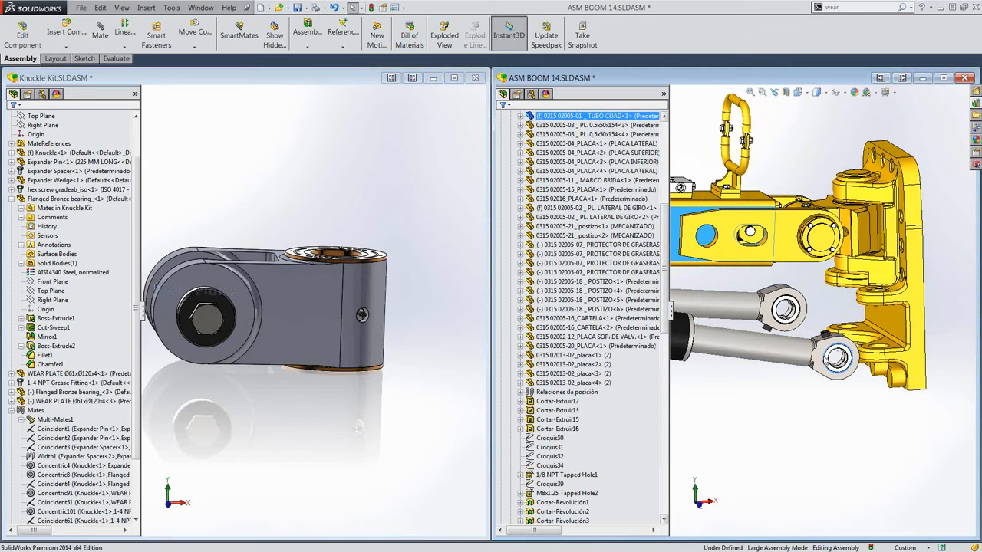
drag(826, 358, 817, 363)
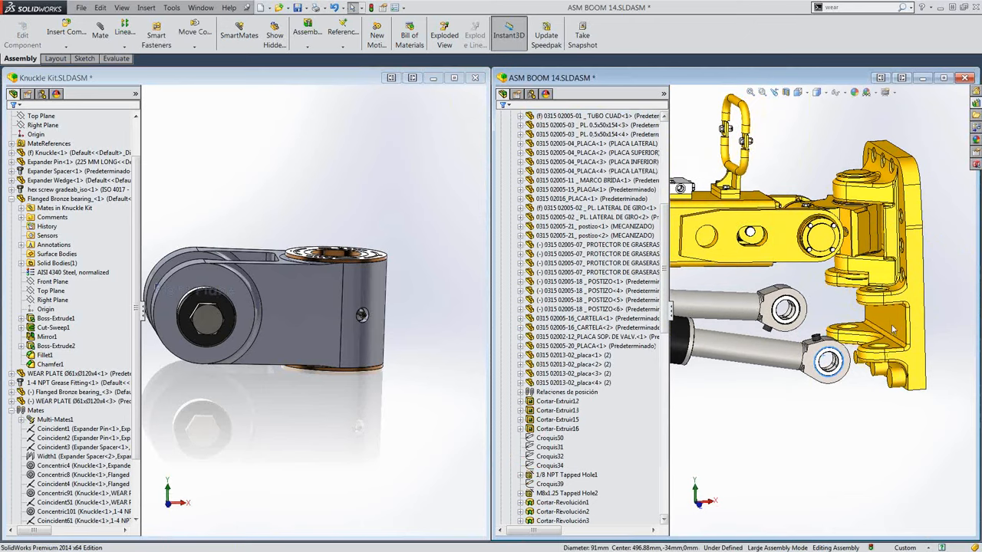
scroll(882, 314, down, 4)
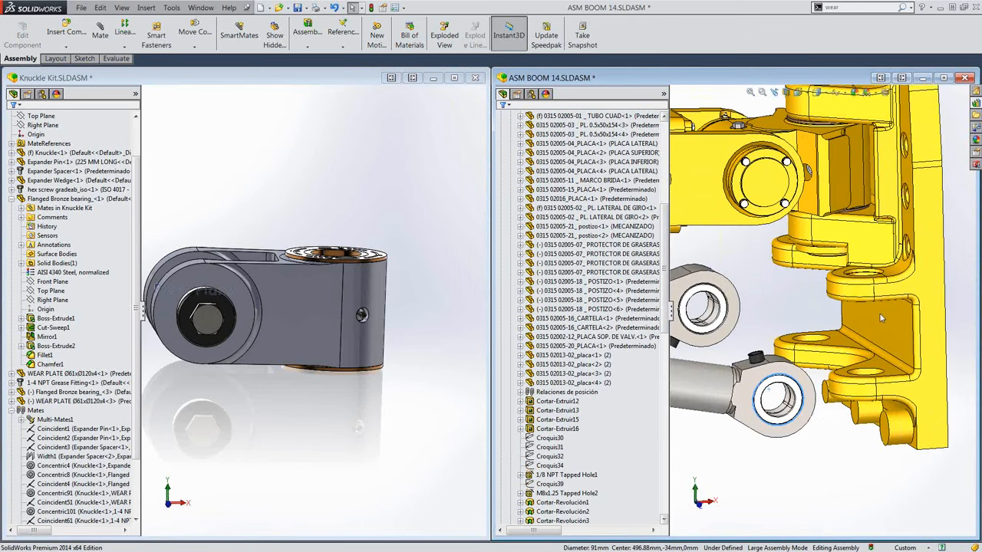
scroll(879, 313, down, 3)
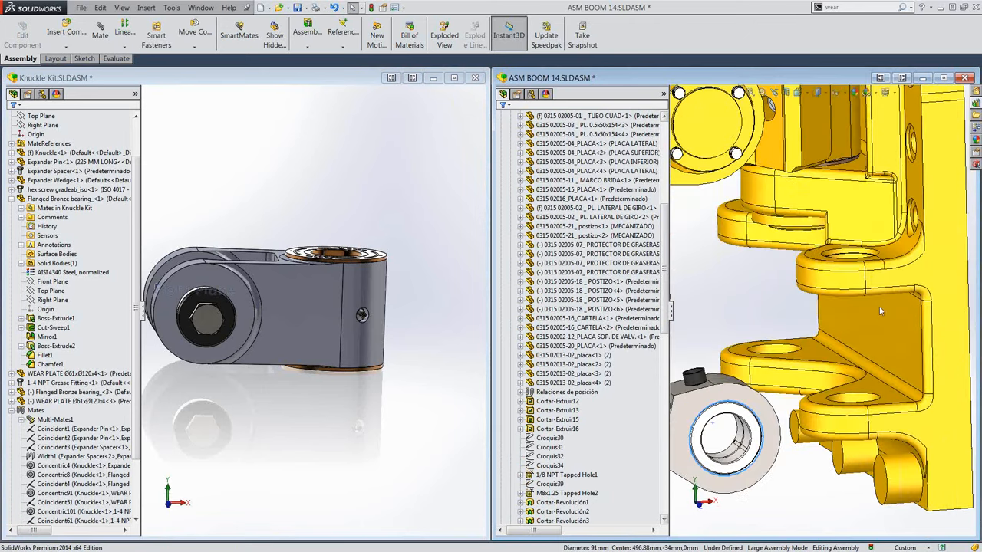
scroll(852, 311, up, 3)
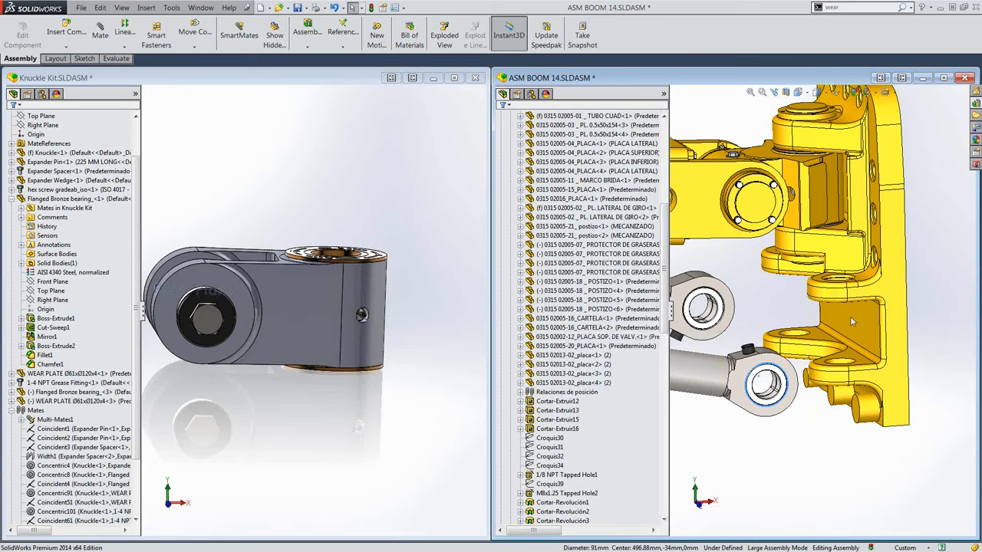
- Insert the knuckle and the flanged bronze bearing from Knuckle Kit into ASM BOOM 14 as separate components
drag(138, 269, 139, 185)
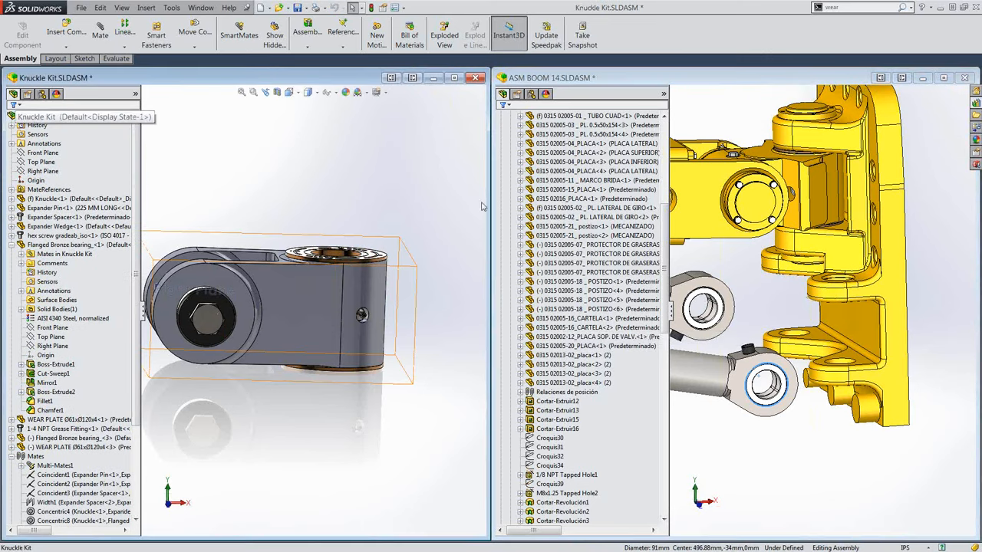
click(92, 117)
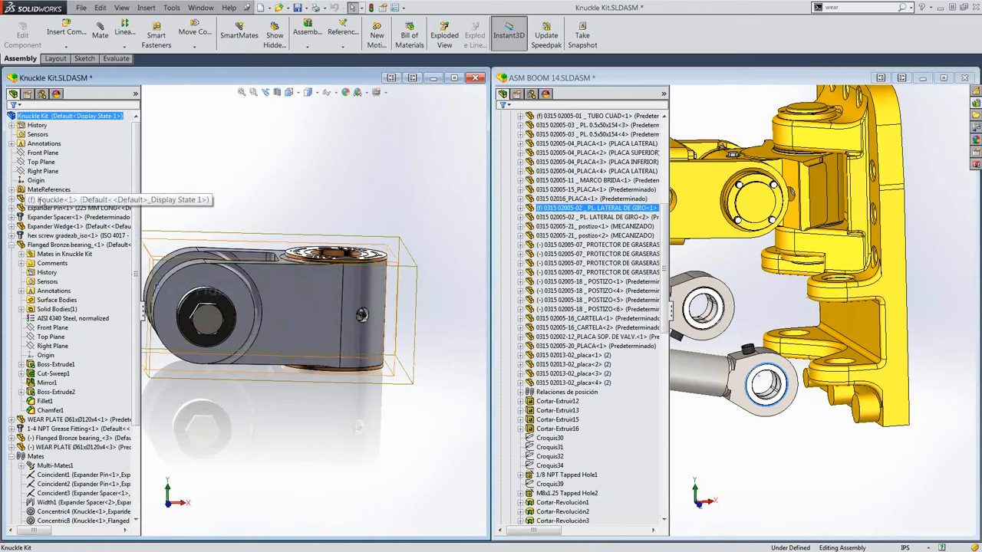
click(46, 199)
ctrl+click(69, 226)
drag(69, 226, 805, 476)
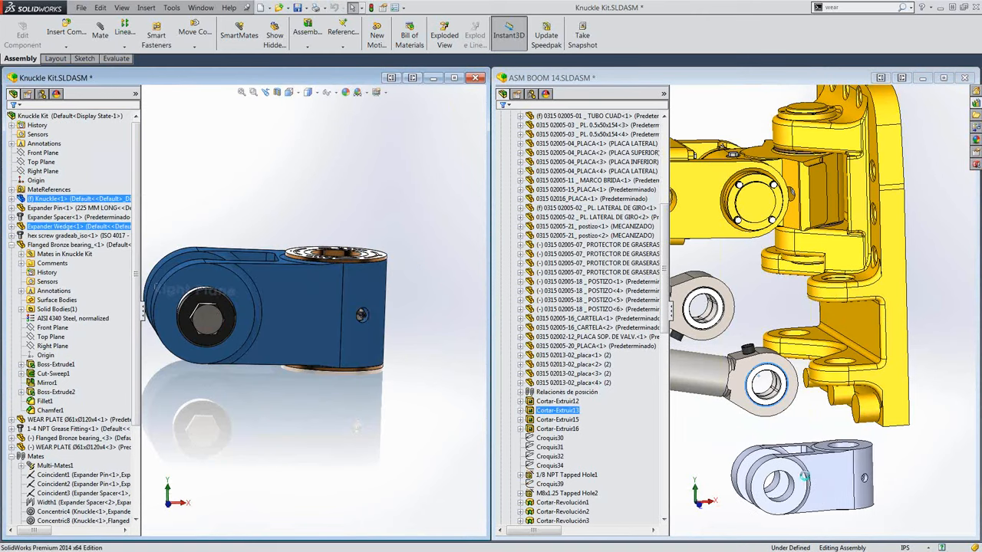
drag(49, 245, 921, 476)
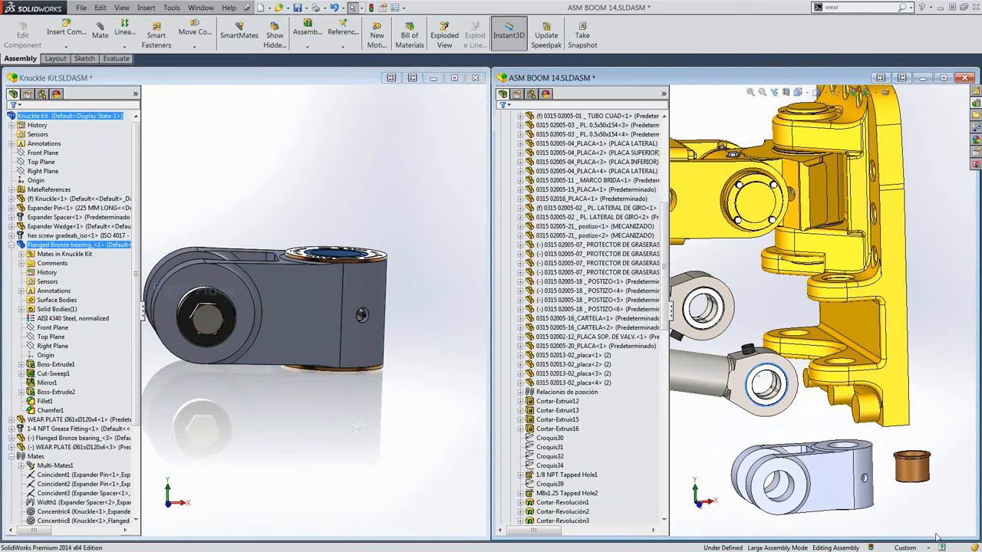
- Delete the separately inserted knuckle and flanged bronze bearing from ASM BOOM 14
drag(933, 520, 737, 440)
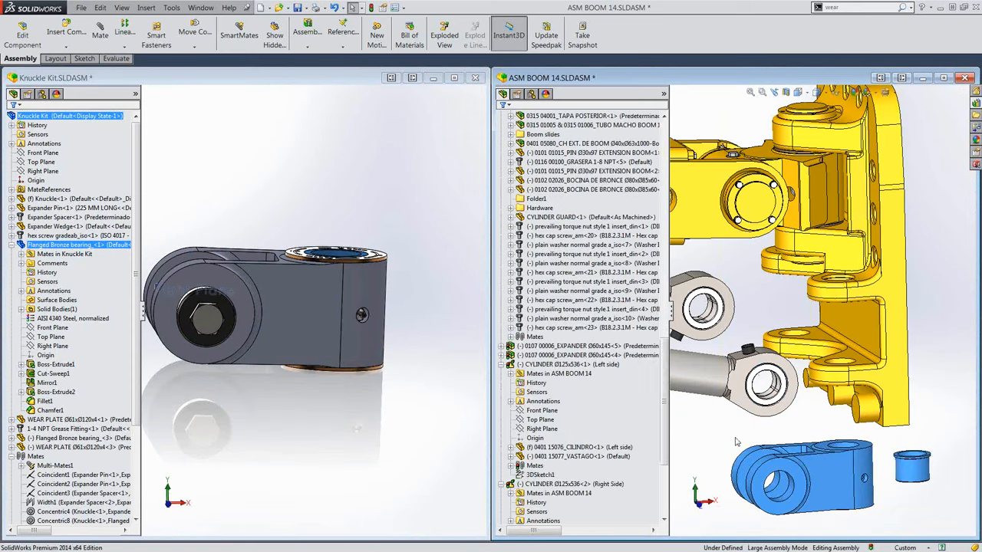
key(Delete)
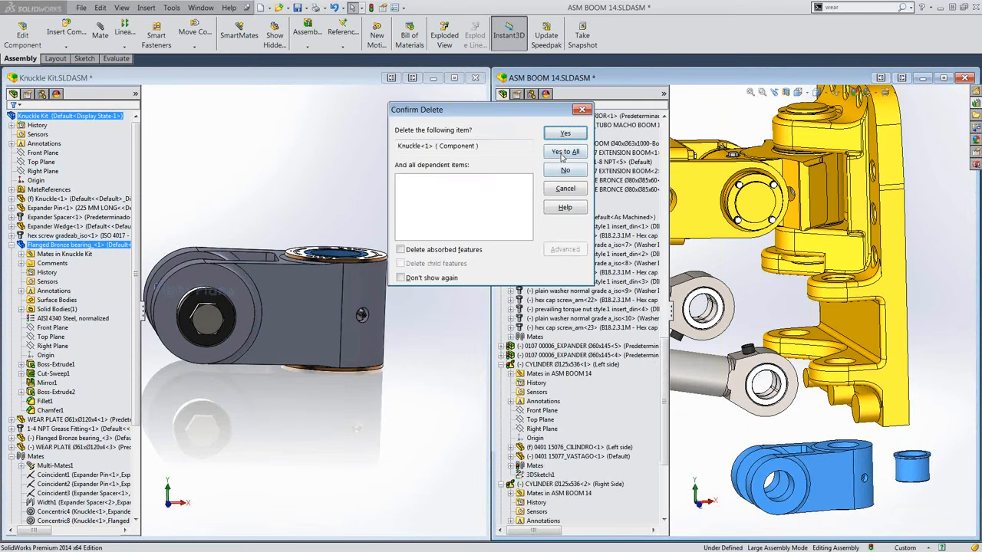
click(564, 153)
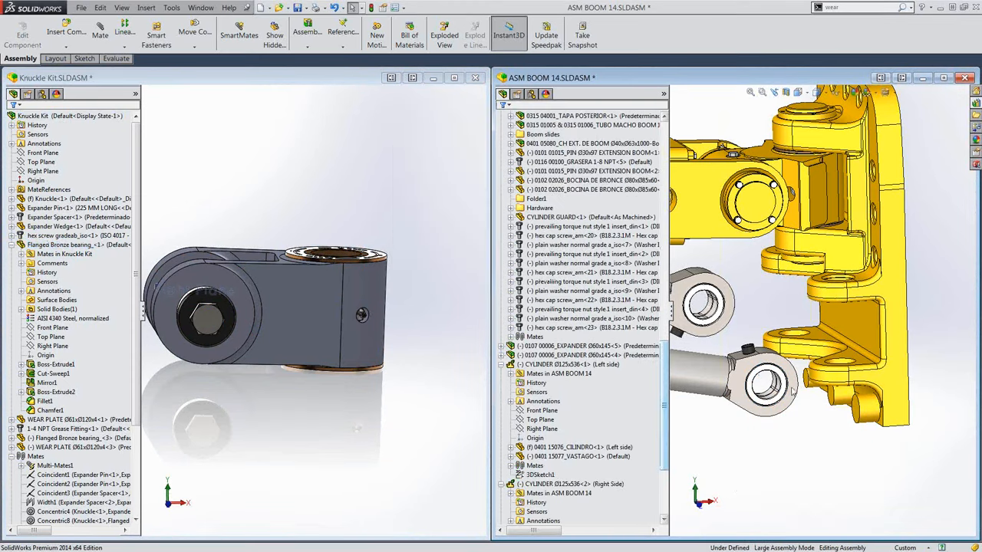
- Insert the whole Knuckle Kit assembly into ASM BOOM 14, mated concentric with the front lug bore of the yellow bracket
drag(62, 116, 838, 363)
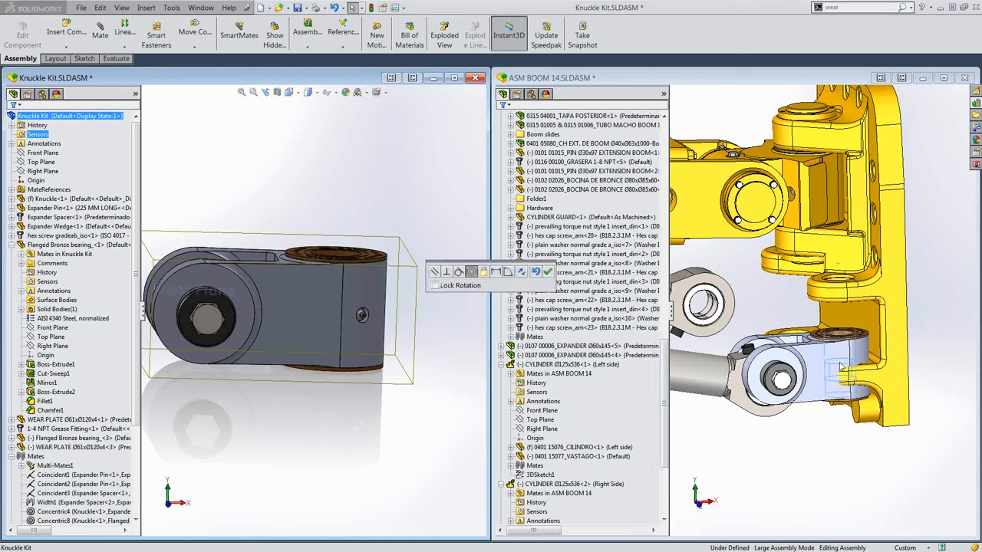
click(546, 272)
- Try to mate the knuckle's upper wear plate face to the underside of the bracket's upper lug
scroll(837, 281, down, 5)
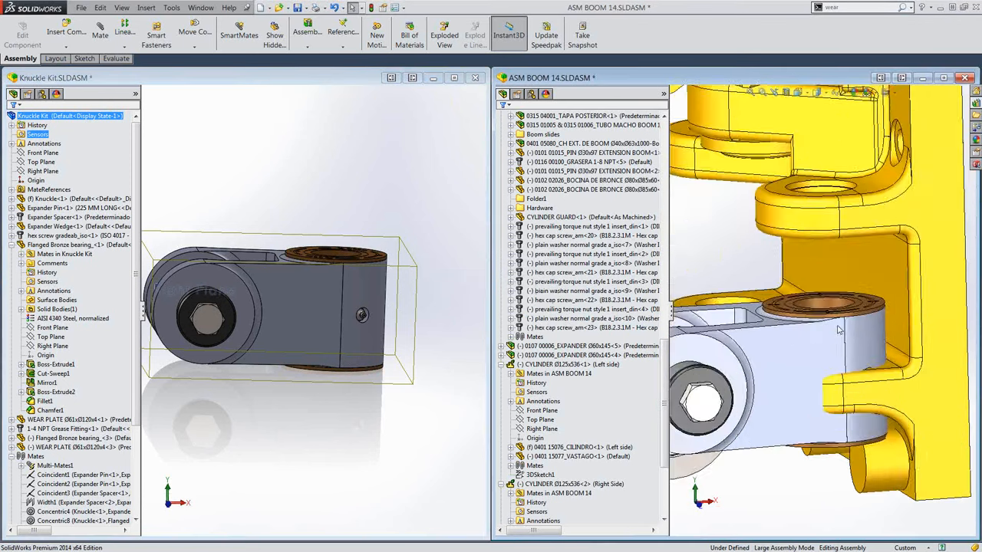
middle_drag(838, 280, 884, 299)
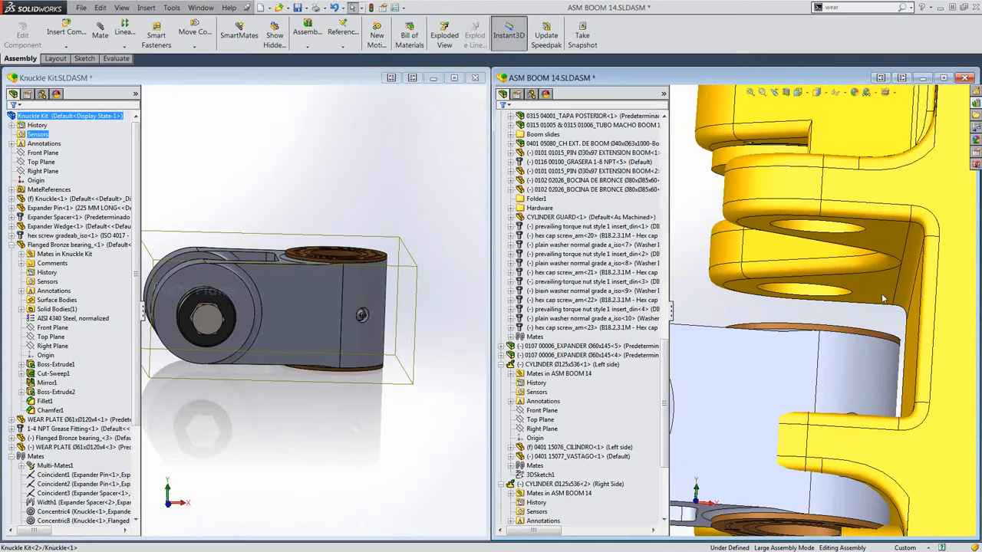
click(869, 235)
middle_drag(869, 235, 773, 347)
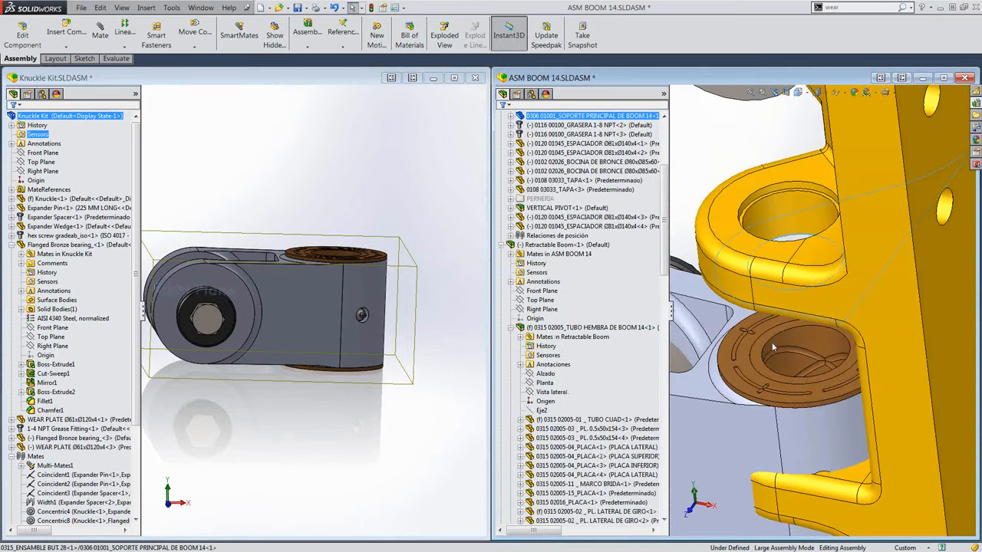
click(741, 364)
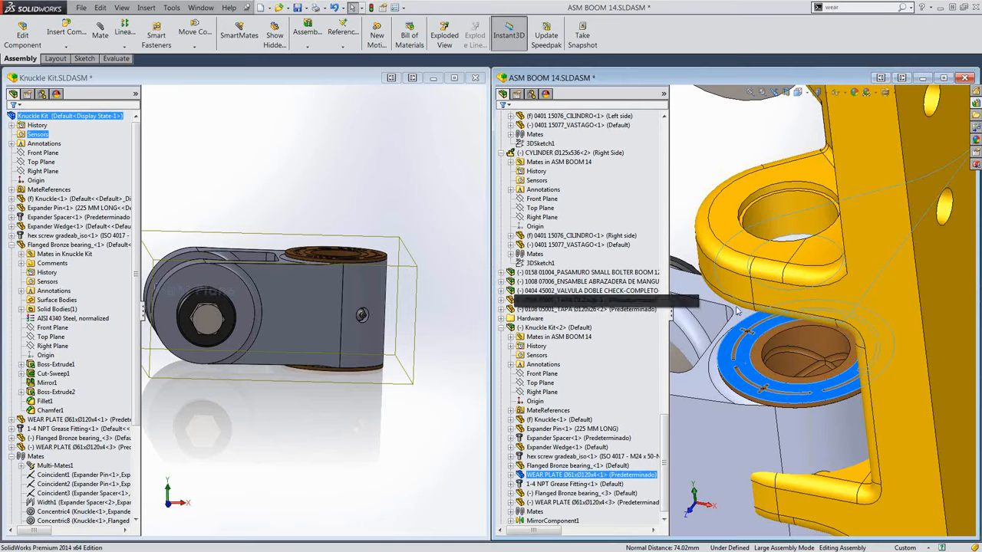
alt+drag(745, 365, 746, 365)
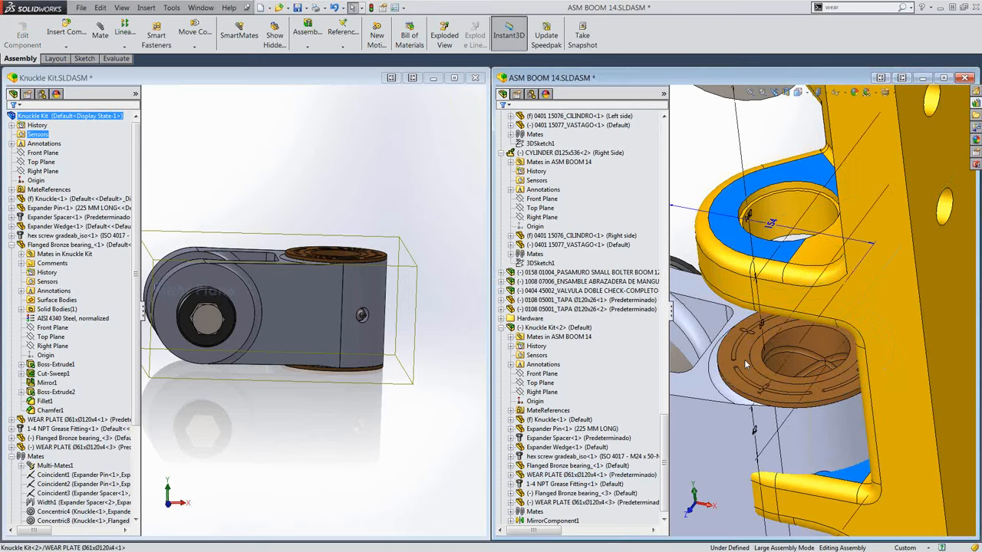
click(732, 366)
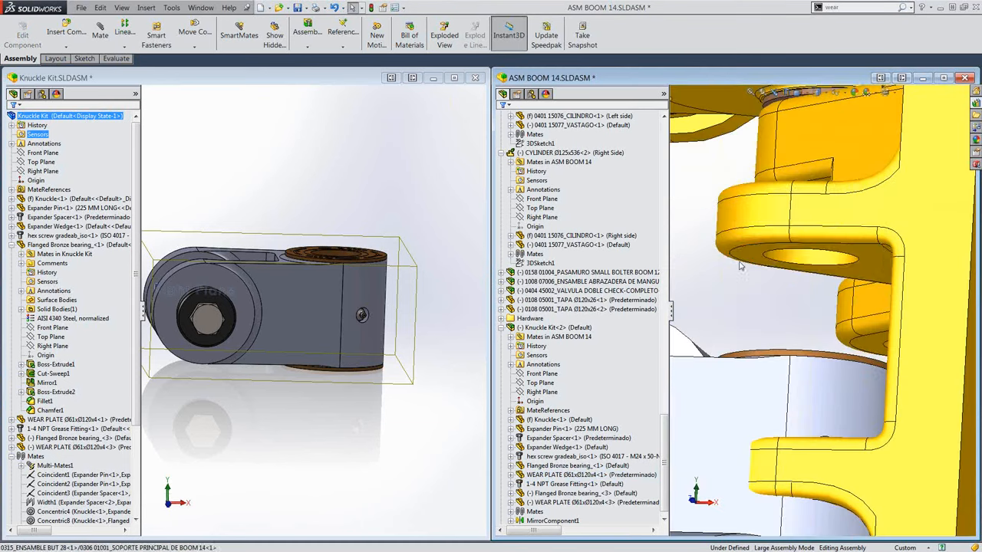
- Mate the knuckle's upper wear plate face against the underside of the upper lug so the knuckle sits between both lugs
click(738, 264)
middle_drag(738, 264, 743, 362)
click(742, 362)
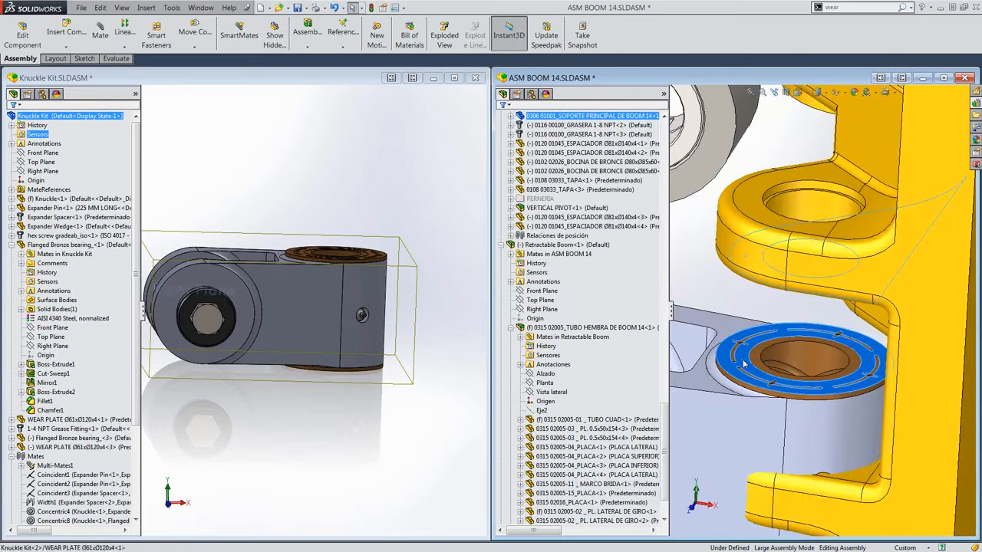
alt+drag(832, 305, 683, 294)
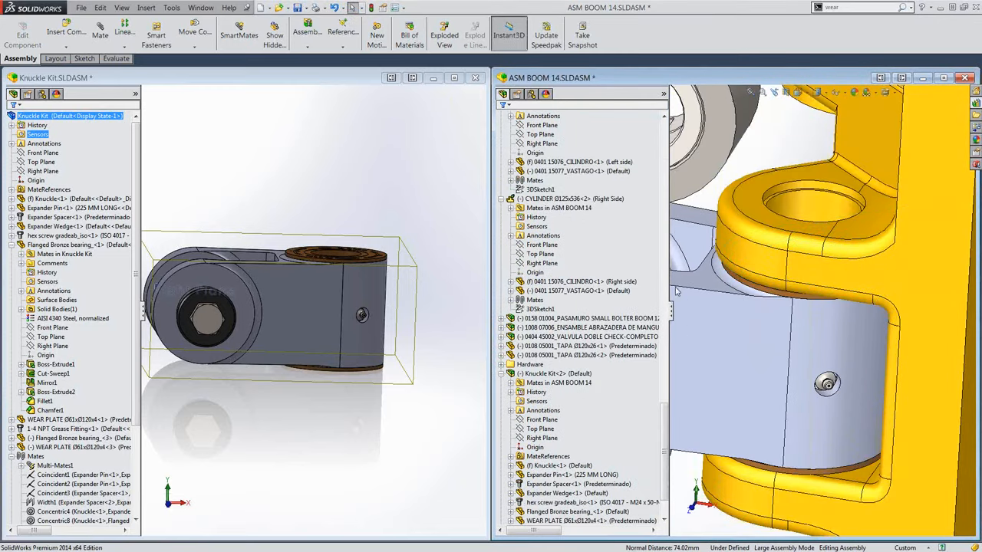
- Mate the bore of the left cylinder's rod eye concentric with the knuckle's pin
middle_drag(753, 360, 720, 322)
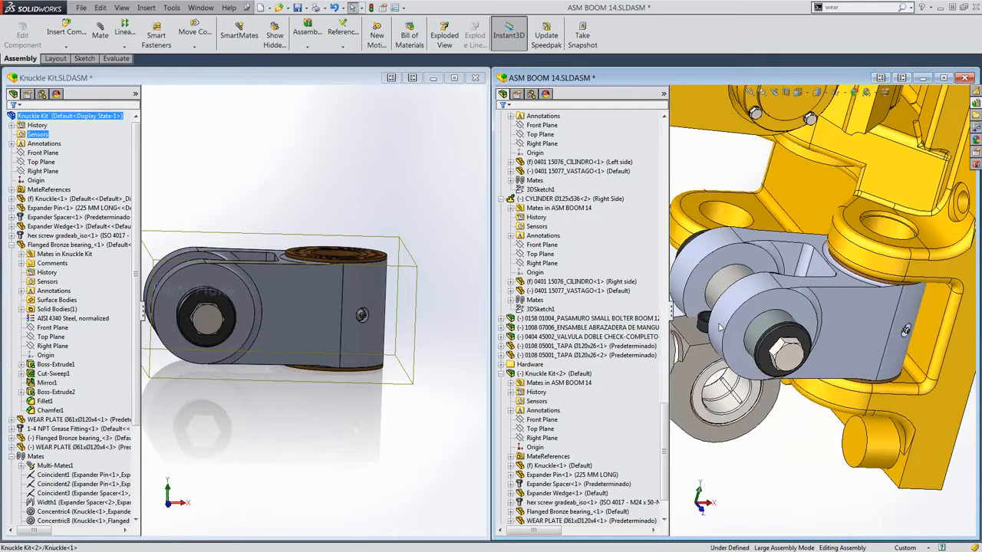
click(716, 395)
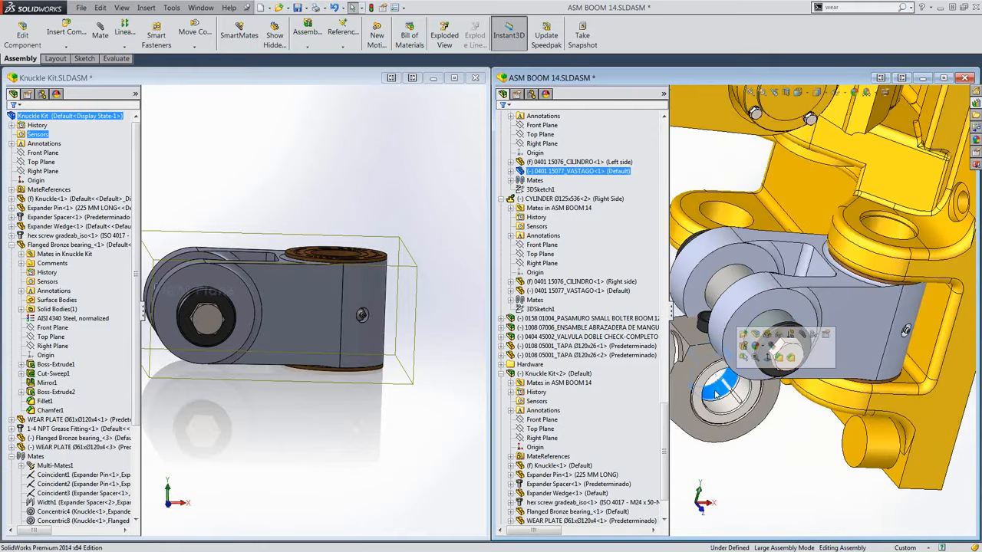
drag(715, 395, 709, 373)
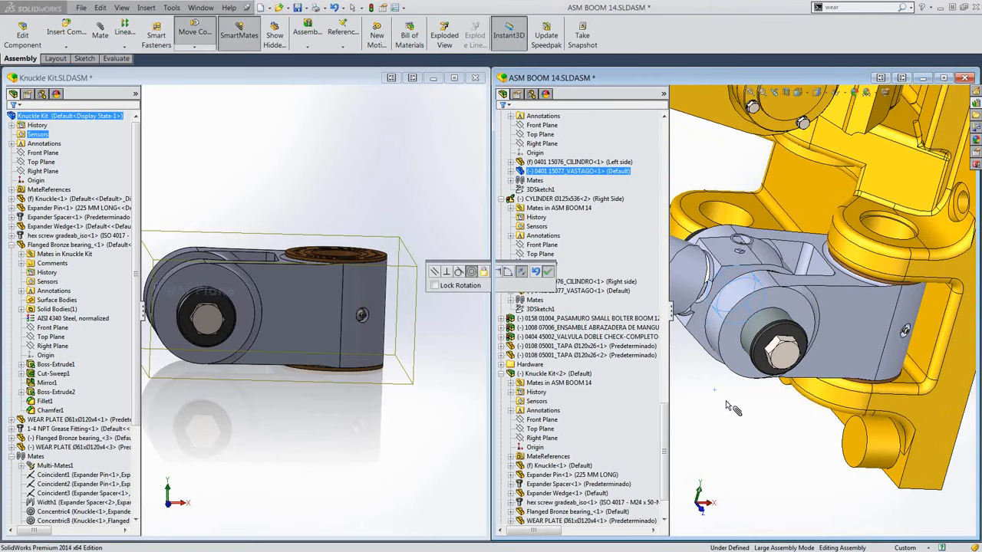
click(710, 405)
scroll(711, 395, up, 6)
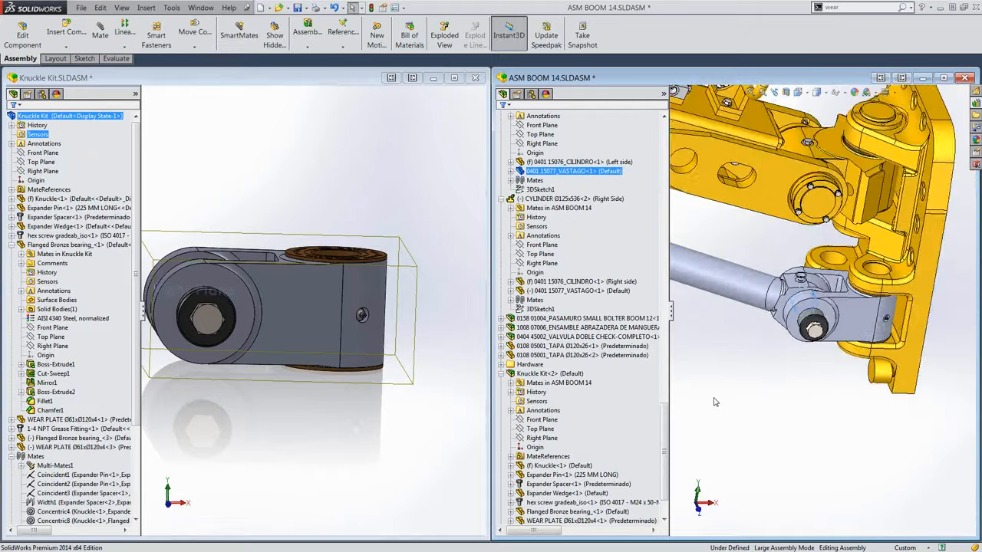
scroll(713, 356, down, 7)
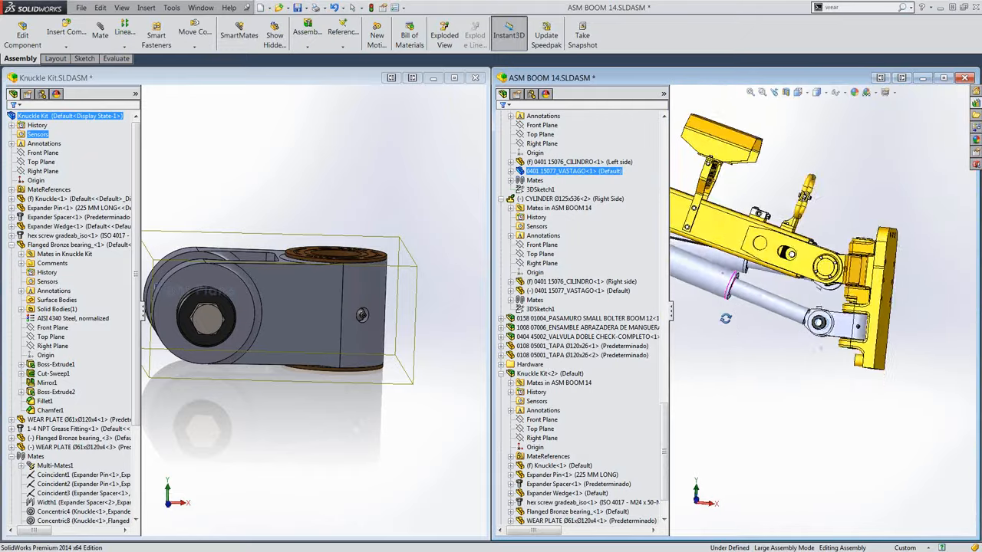
scroll(798, 338, up, 7)
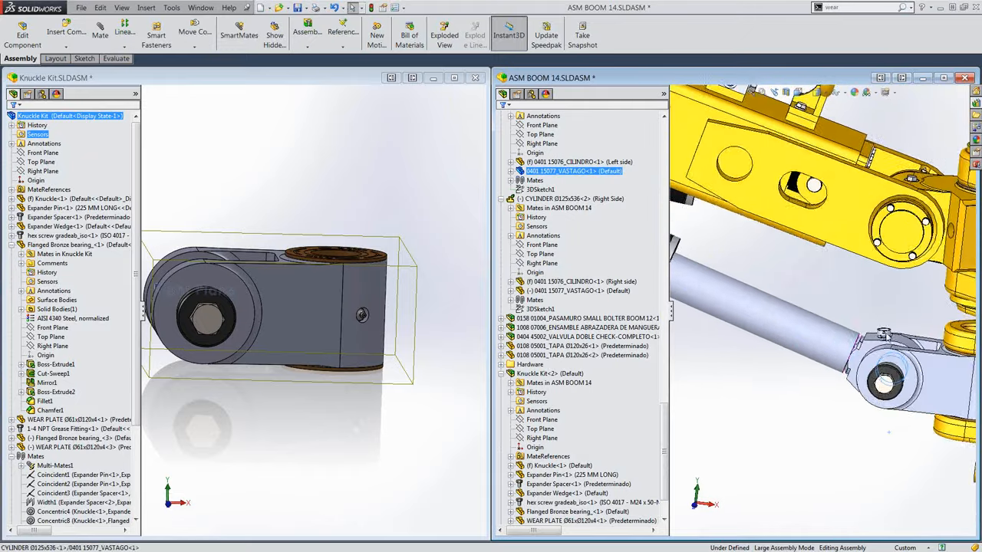
scroll(837, 332, up, 5)
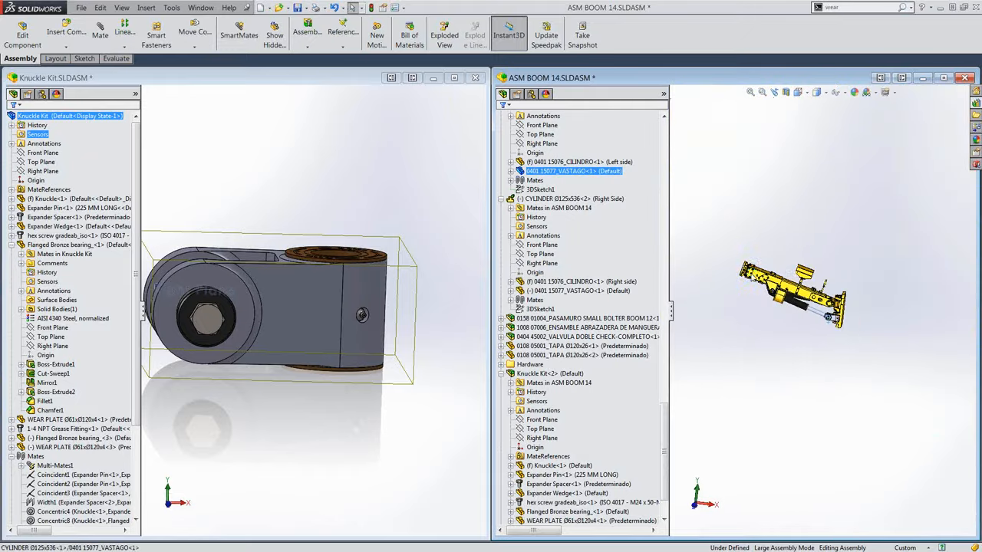
- Open Mating Flange from the New Components library folder and show it side by side with ASM BOOM 14's round flange end
middle_drag(837, 332, 818, 237)
scroll(827, 304, down, 10)
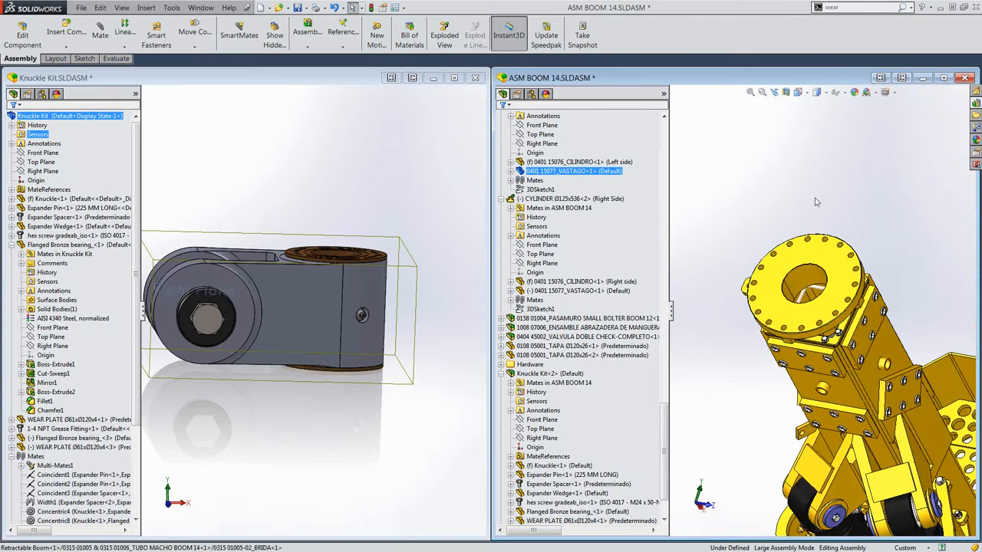
click(977, 113)
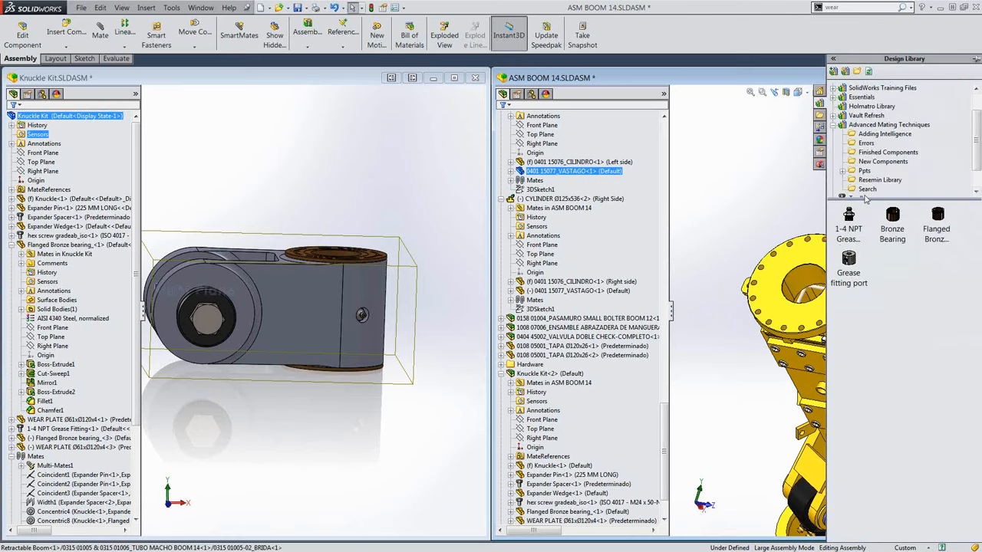
click(871, 162)
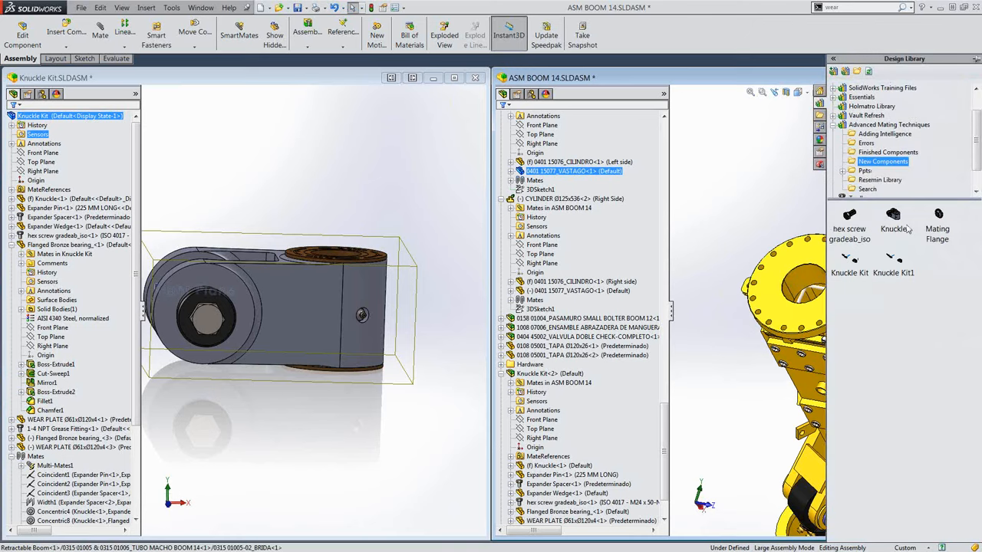
double_click(938, 222)
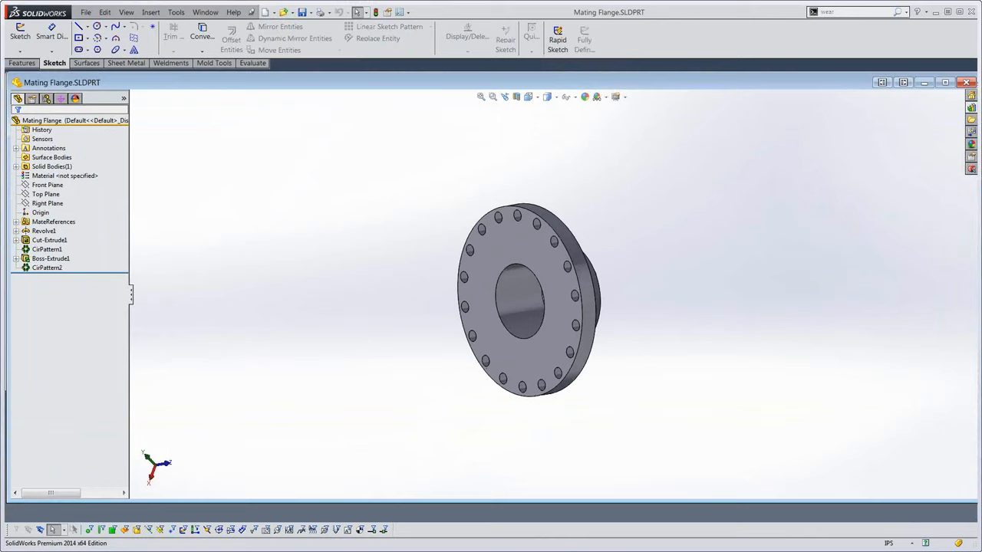
click(882, 82)
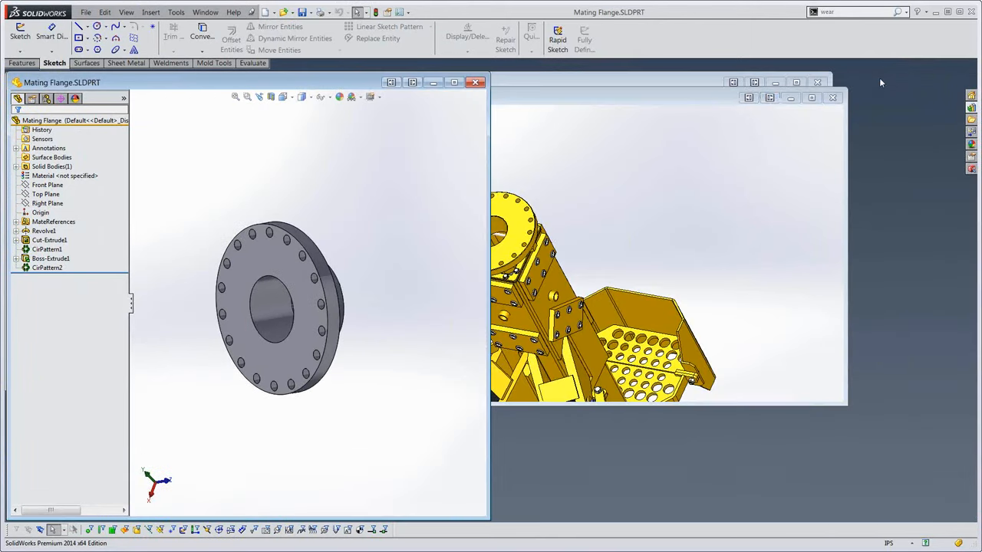
click(769, 97)
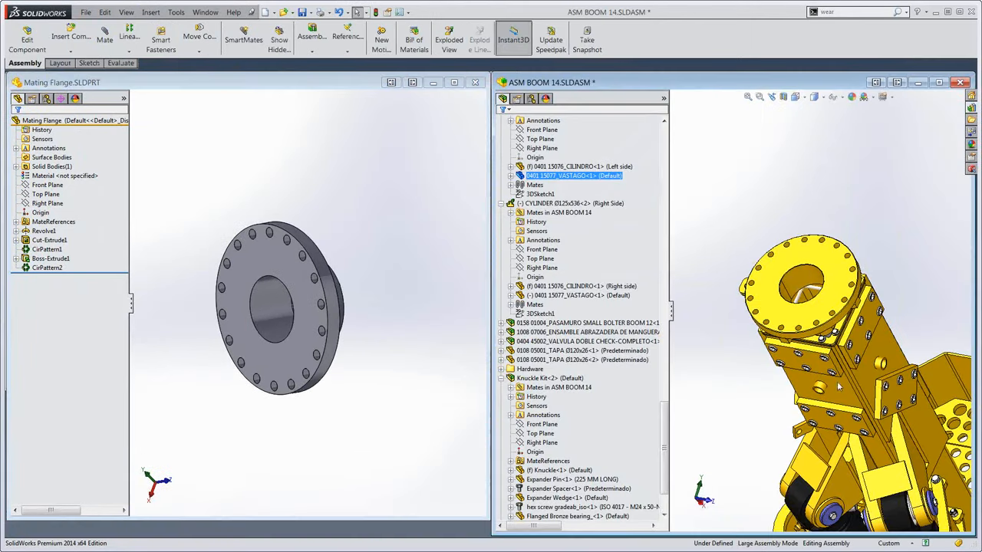
- Place the Mating Flange on the boom's round flange by its outer circular edge, snapping it flush and concentric with bolt holes aligned
click(311, 236)
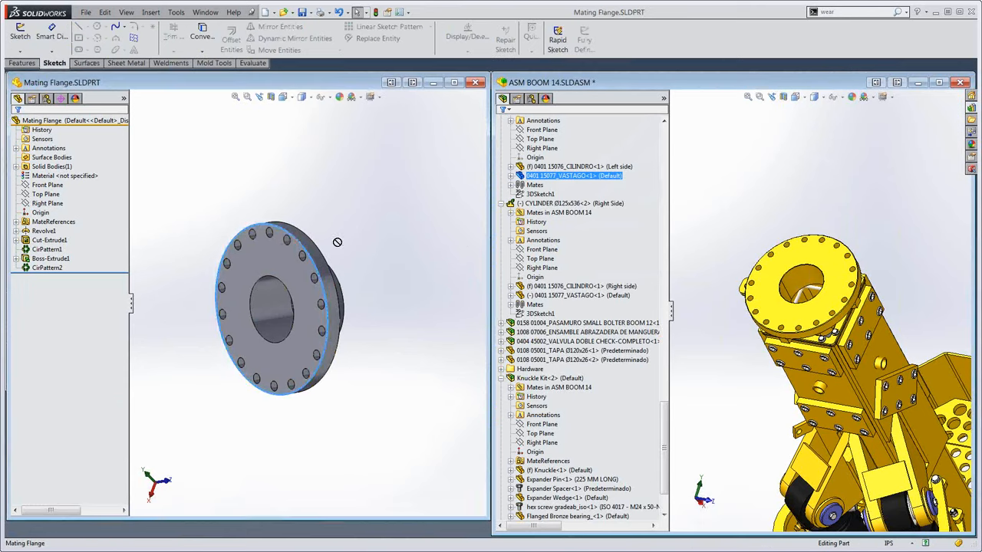
drag(337, 241, 854, 261)
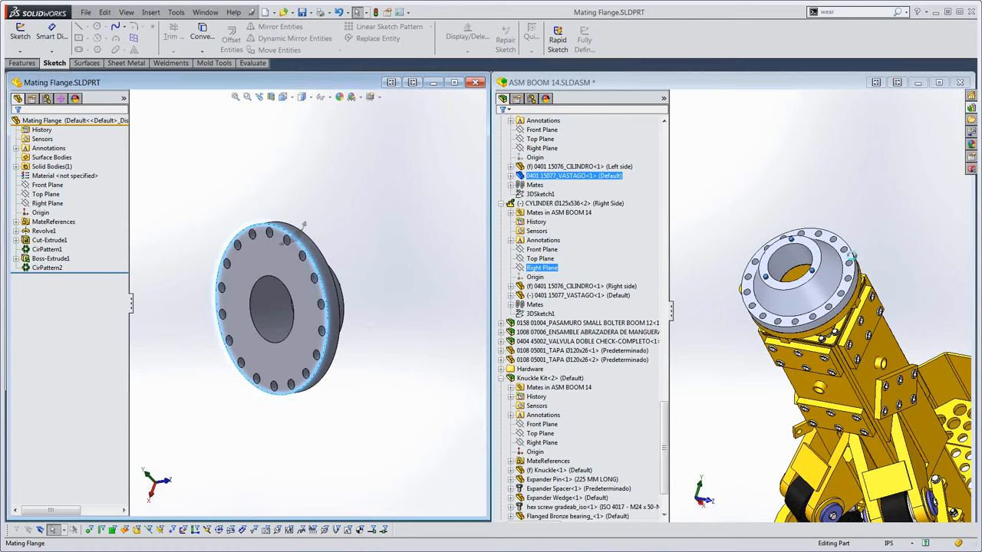
click(672, 227)
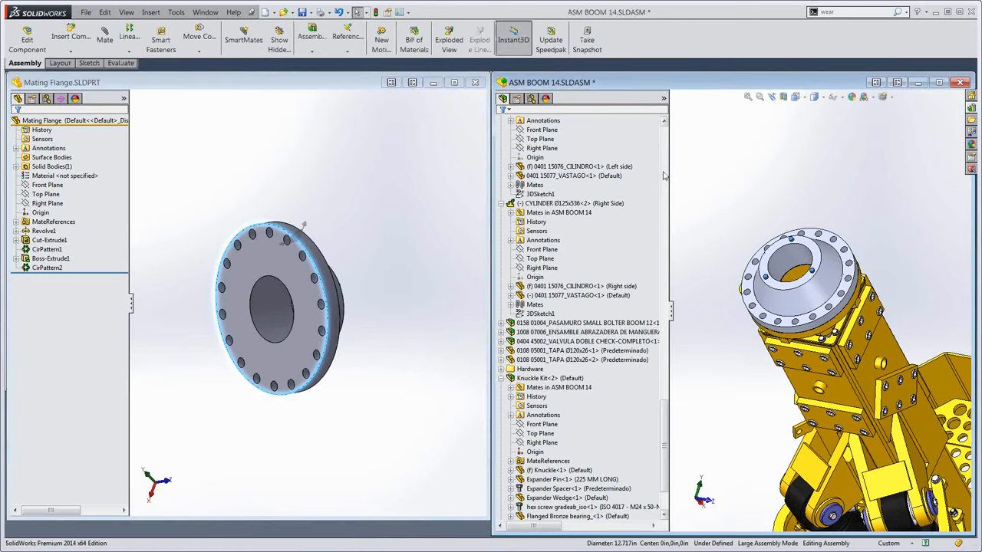
- Examine the coincident mate and two concentric mates between the Mating Flange and the Retractable Boom
scroll(581, 314, down, 3)
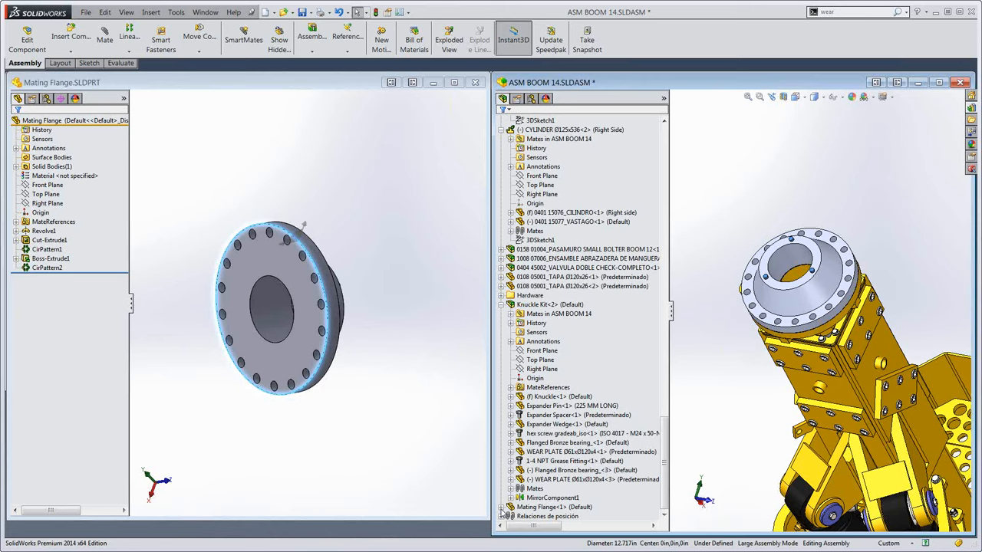
click(501, 305)
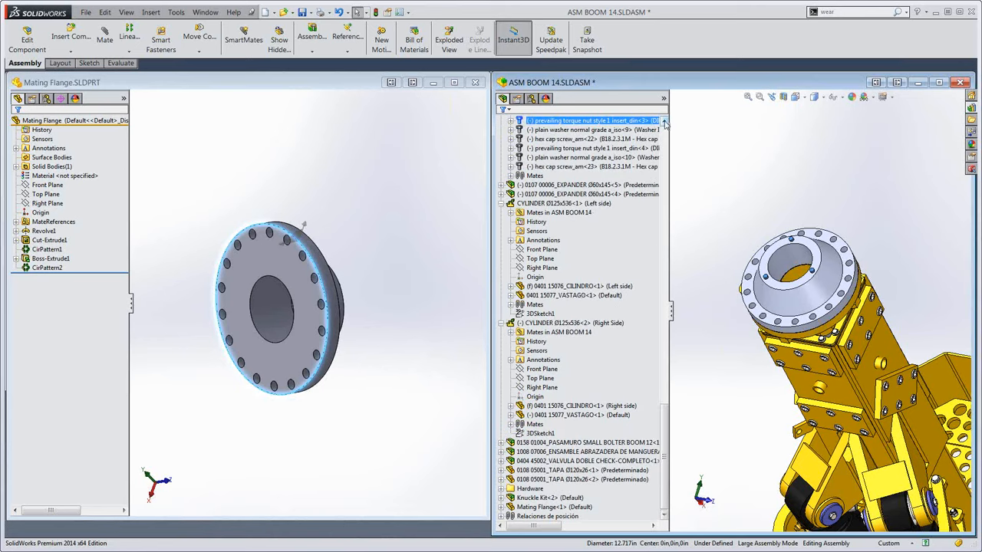
click(501, 516)
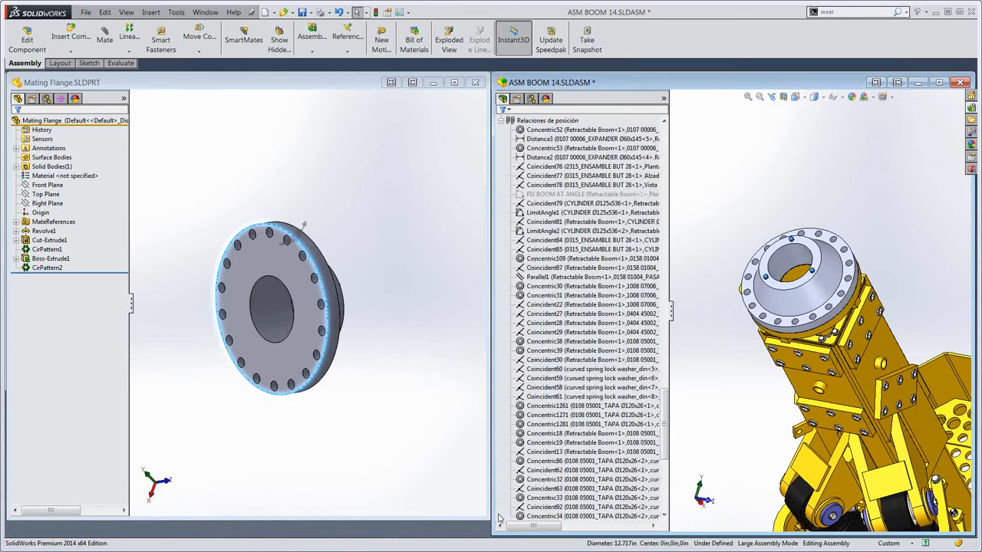
scroll(664, 436, down, 1)
scroll(665, 436, down, 10)
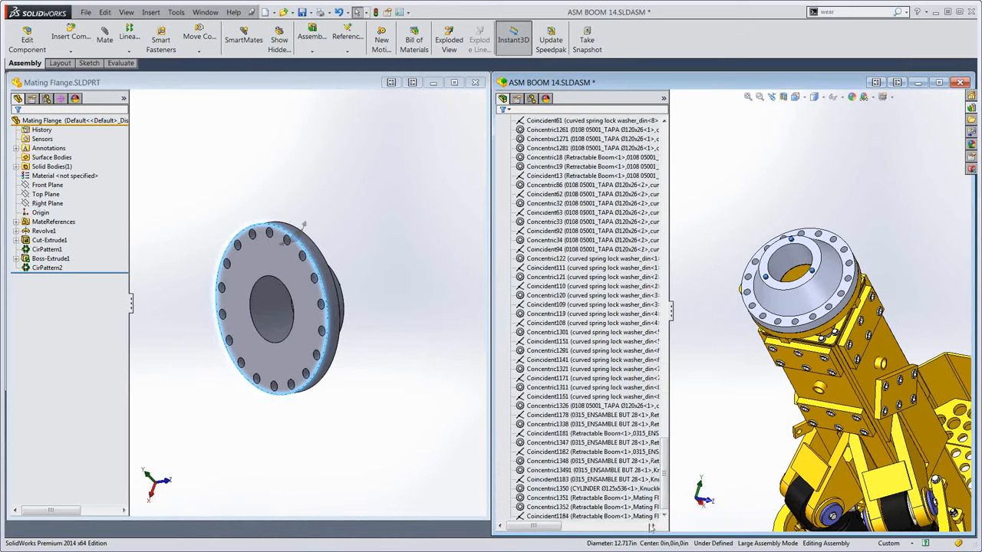
click(532, 516)
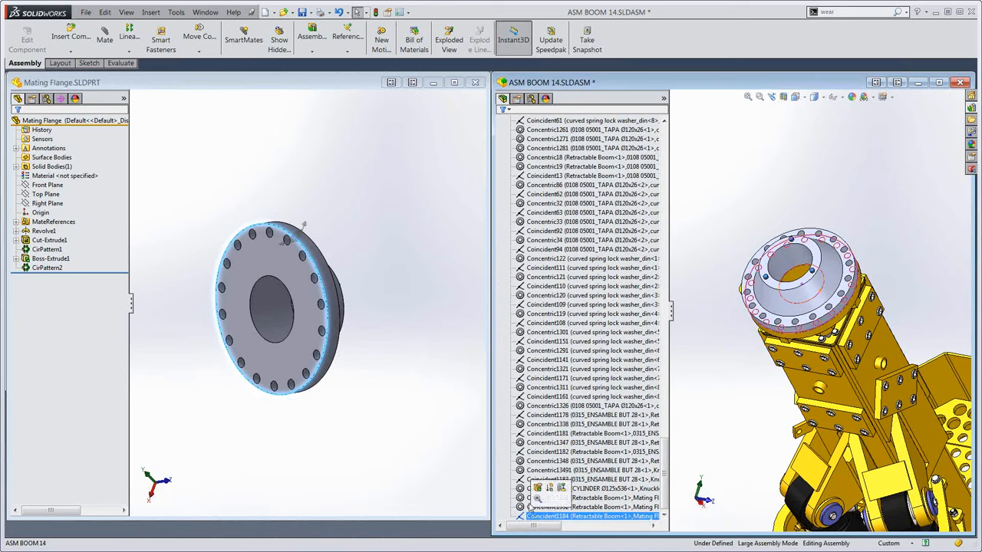
click(536, 507)
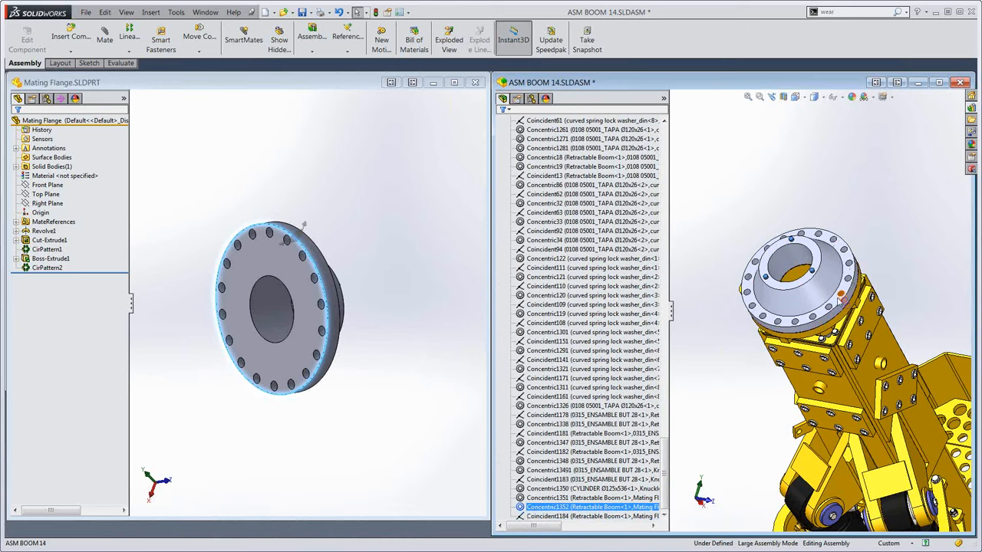
click(559, 499)
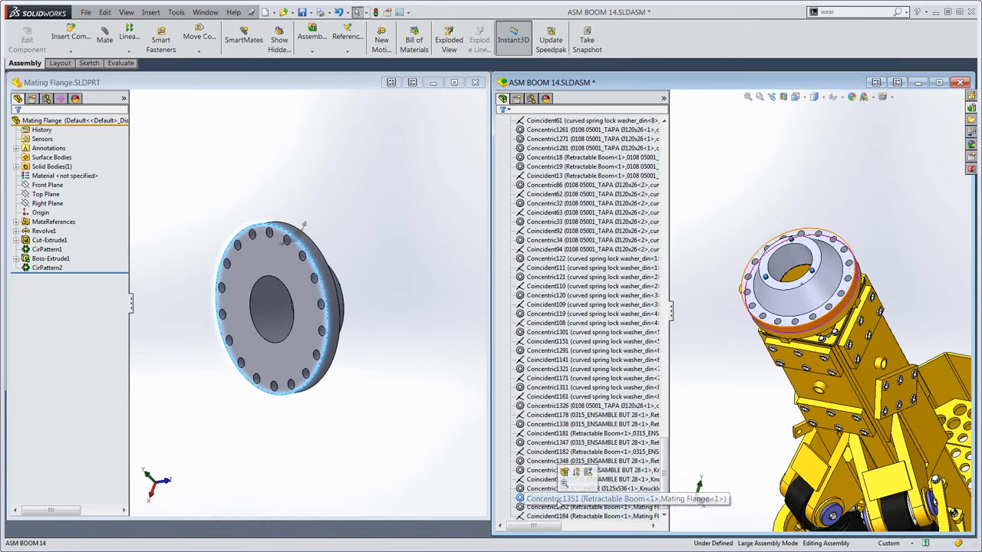
scroll(846, 304, down, 2)
click(837, 300)
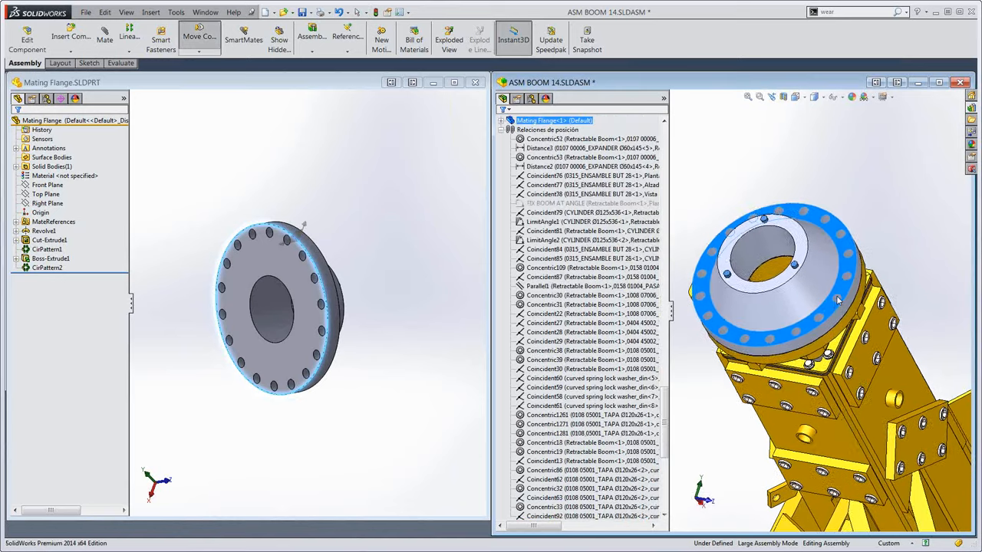
middle_drag(837, 301, 843, 305)
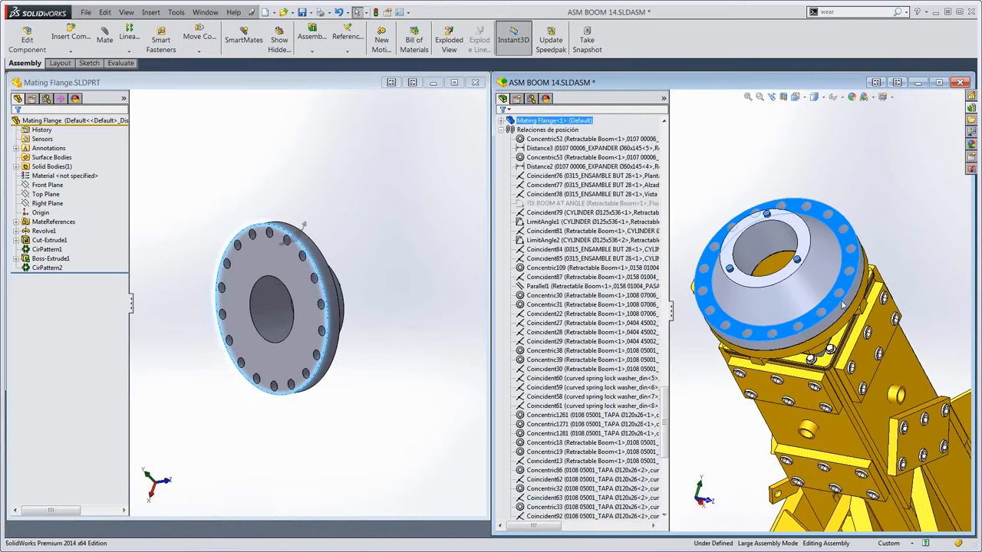
scroll(859, 322, up, 3)
scroll(855, 337, down, 3)
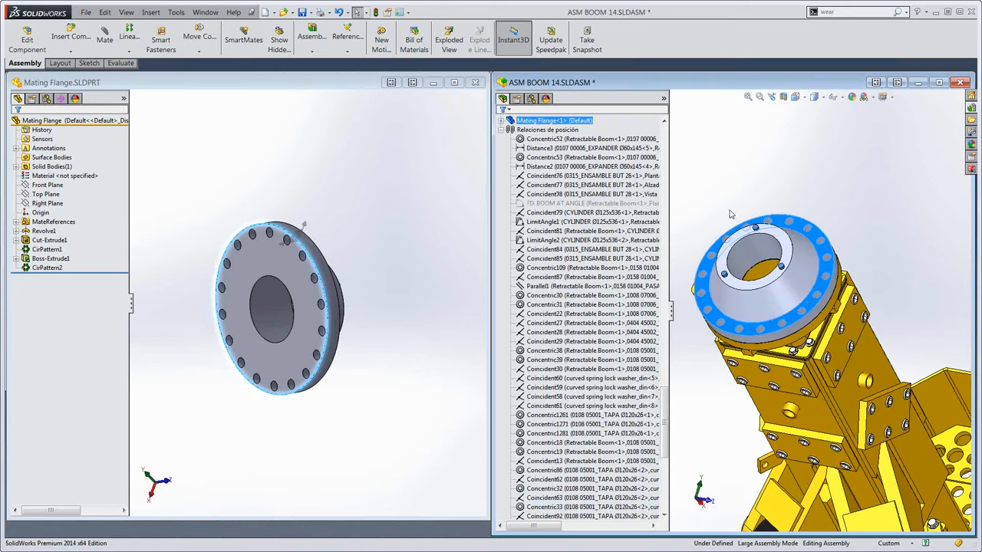
- Collapse the Retractable Boom component in the ASM BOOM 14 feature tree and clear the flange face selection
drag(662, 444, 663, 157)
click(501, 194)
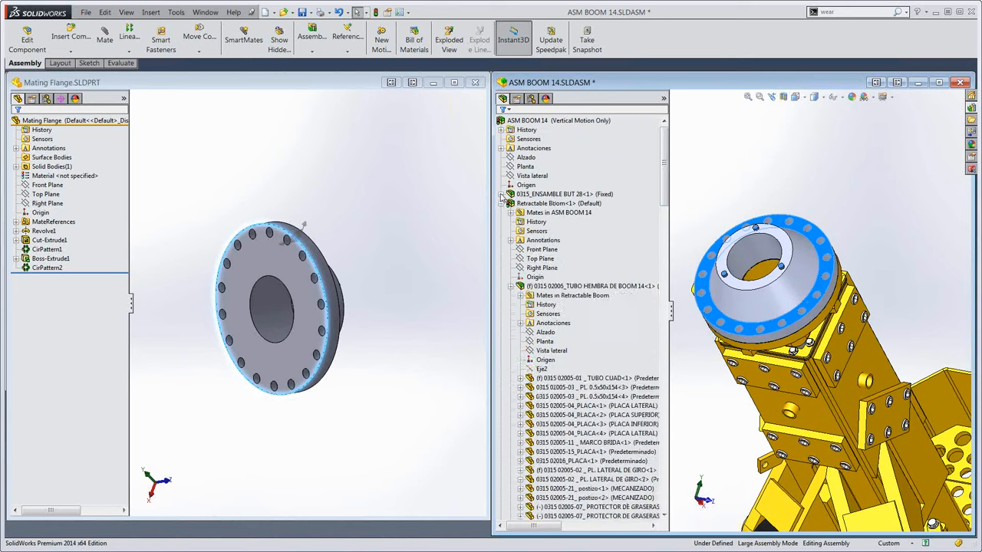
click(501, 204)
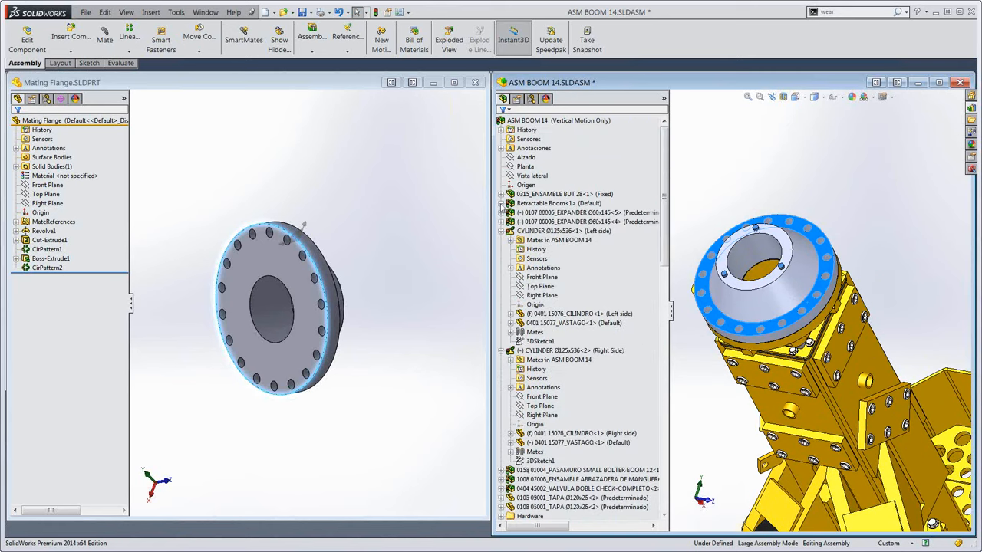
click(753, 190)
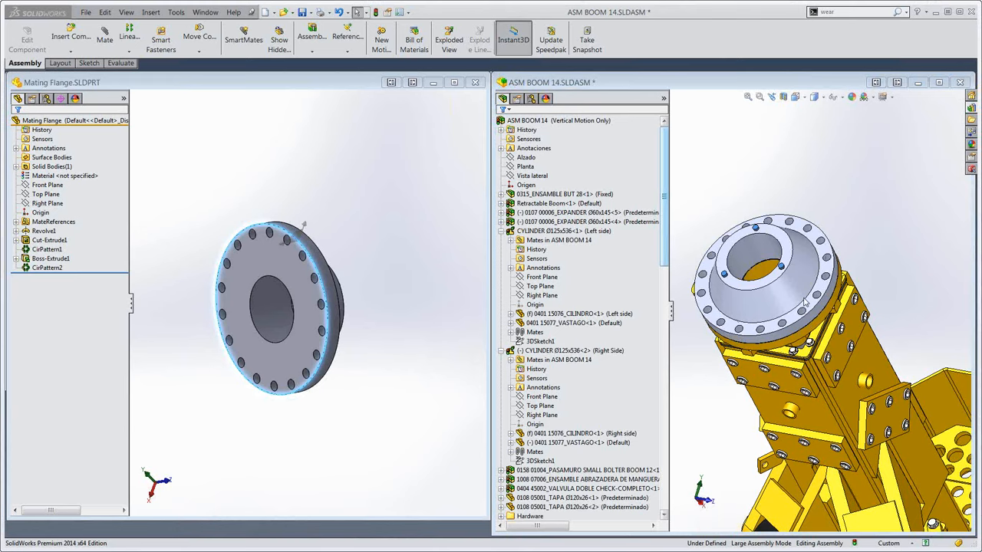
- Close the Mating Flange, ASM BOOM 14 and Knuckle Kit documents
click(344, 237)
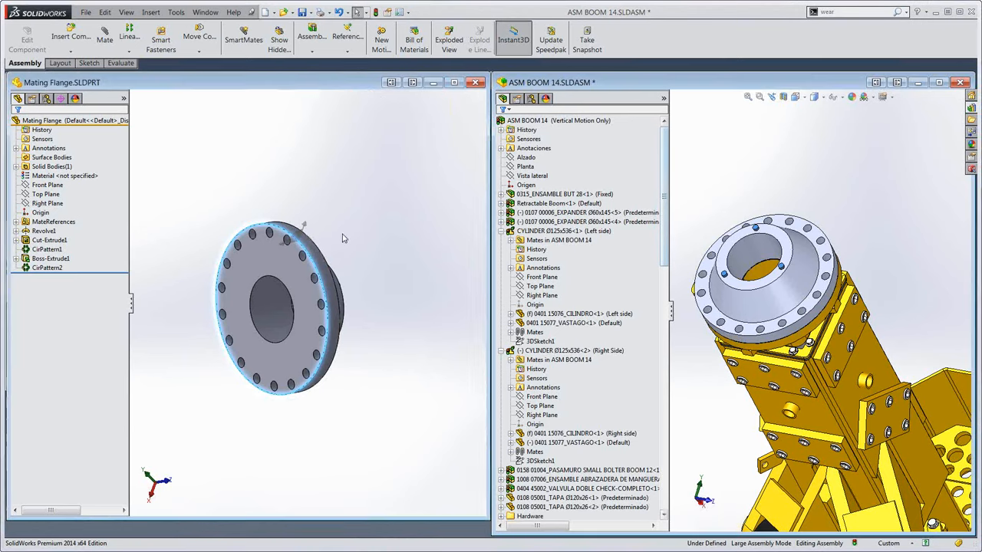
click(475, 83)
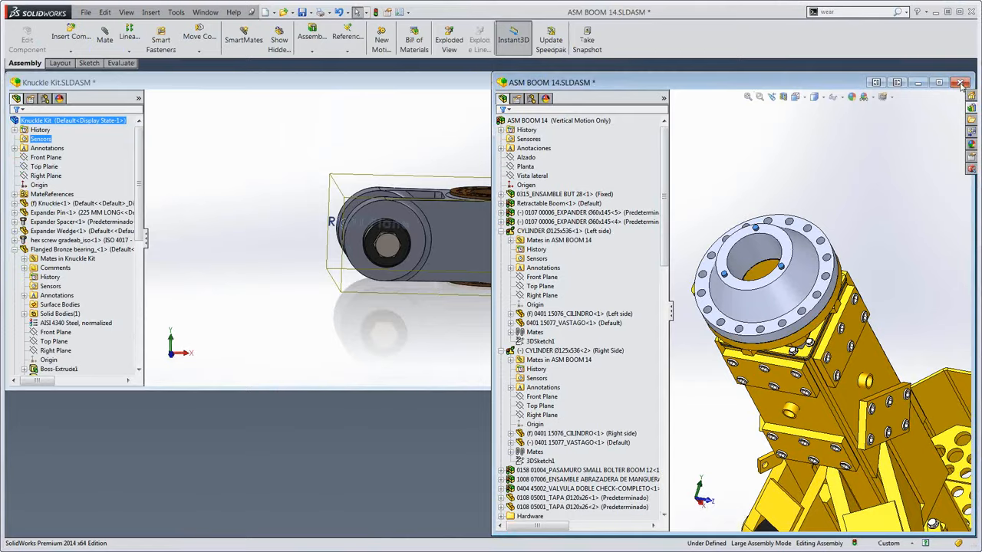
click(959, 83)
click(549, 360)
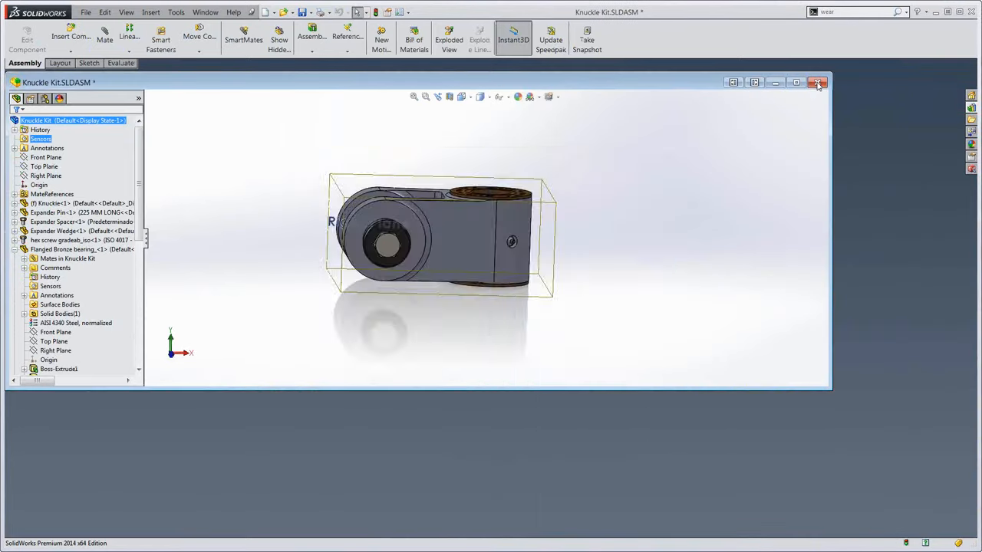
click(817, 85)
click(602, 359)
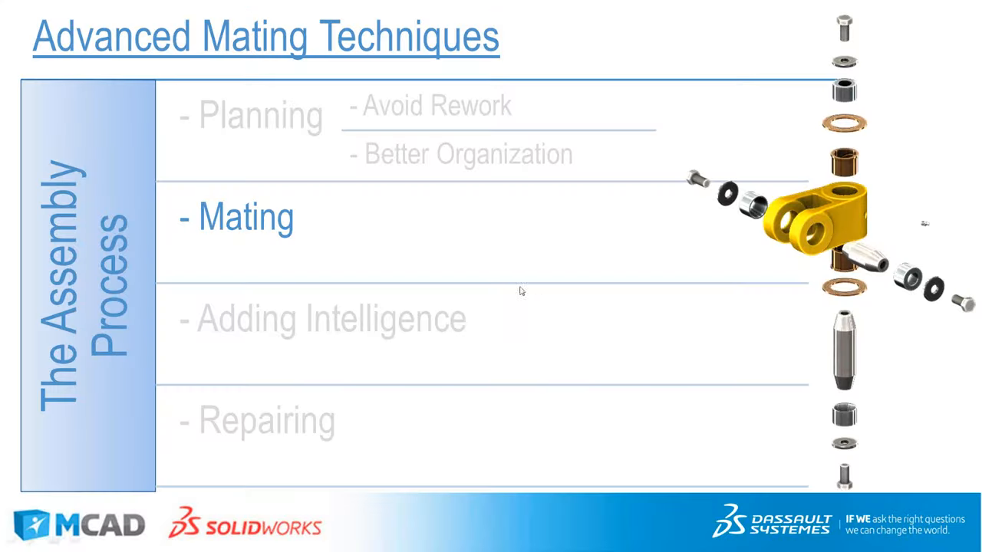
click(511, 279)
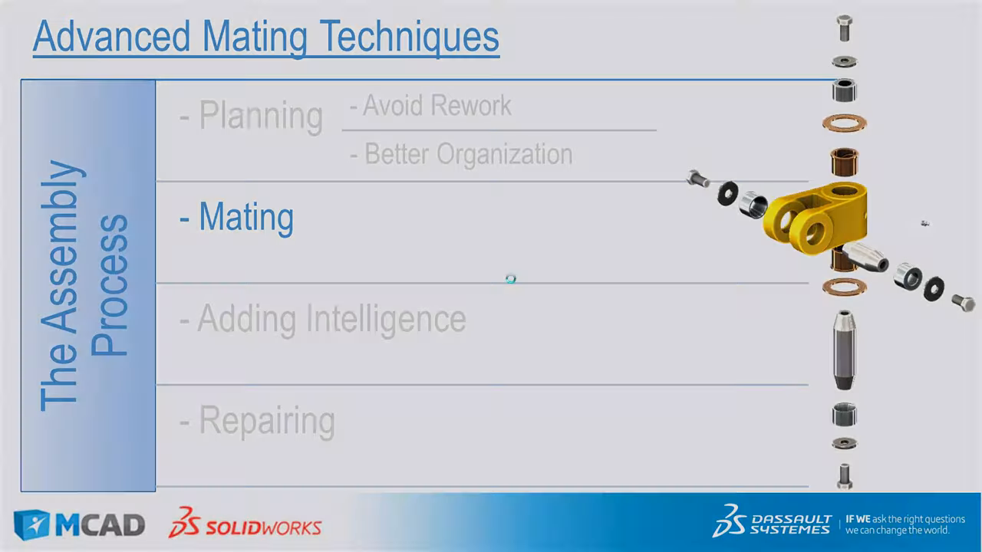
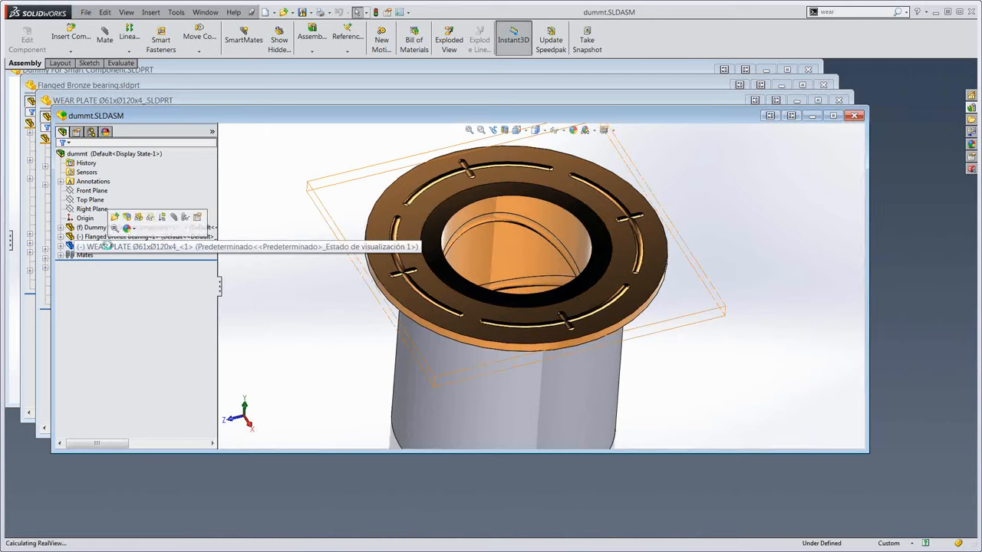
- Delete the WEAR PLATE Ø61xØ120x4 and Flanged Bronze bearing components from the dummt assembly
click(108, 247)
key(Delete)
click(564, 135)
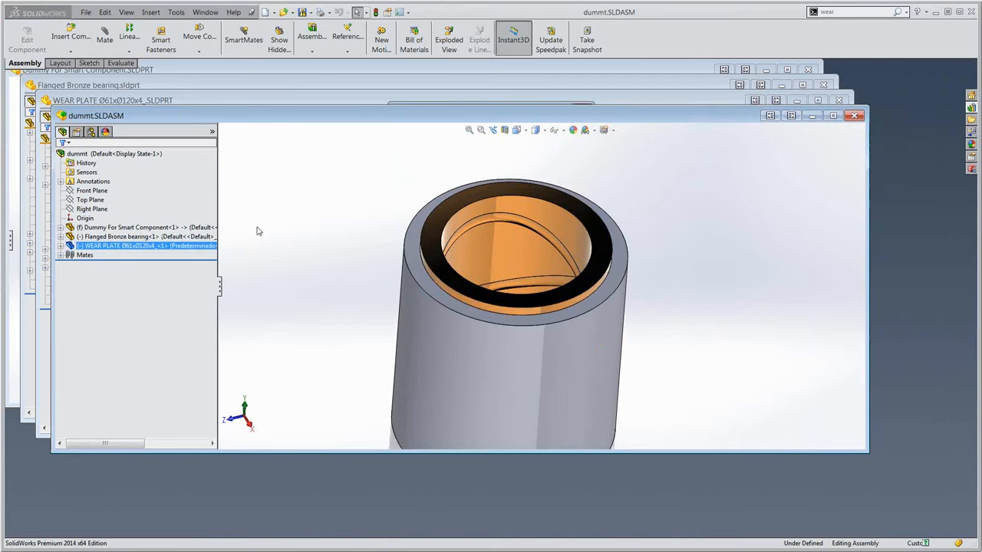
click(125, 237)
key(Delete)
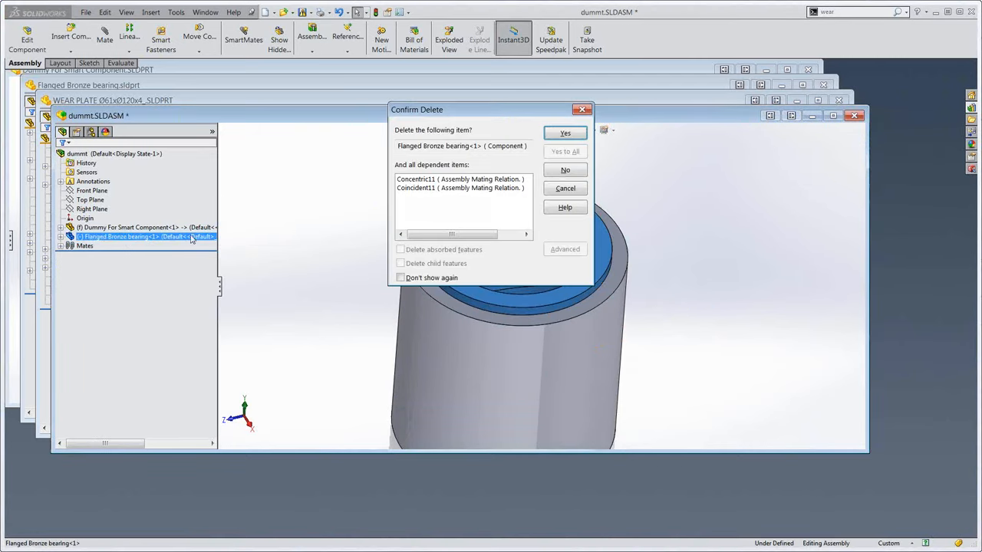
click(571, 132)
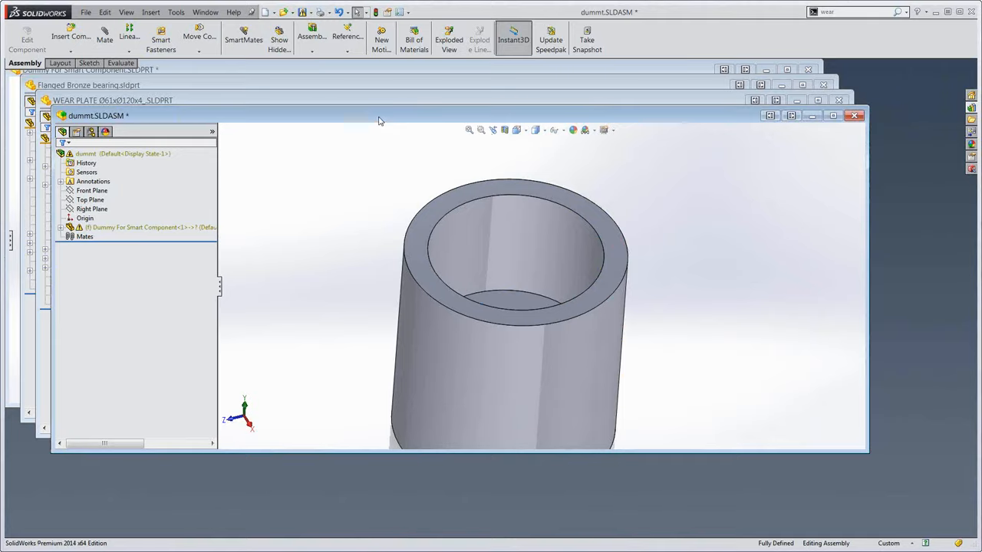
- Rebuild the dummt assembly and delete Cut-Extrude1 and its leftover Sketch2 from the Dummy For Smart Component part
drag(378, 120, 399, 174)
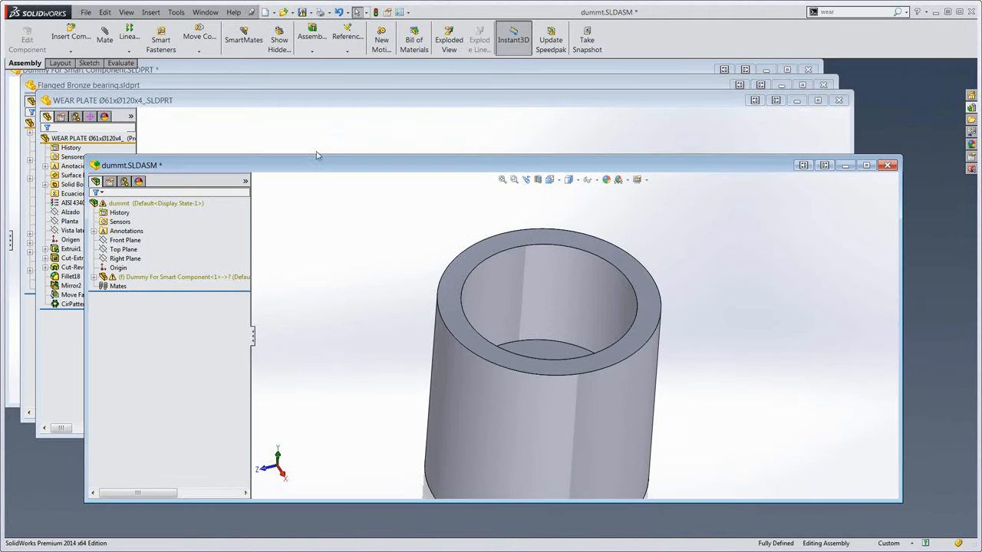
click(375, 13)
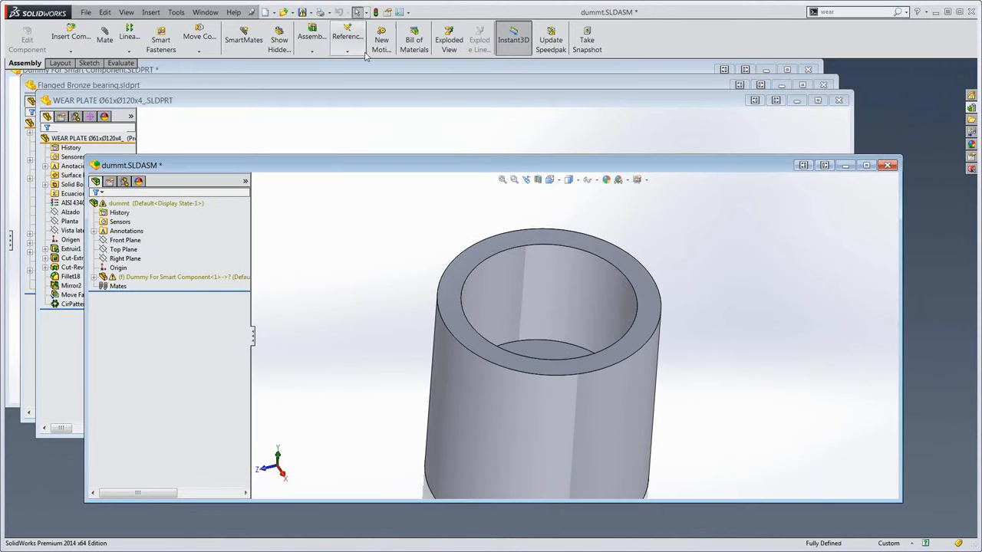
click(94, 277)
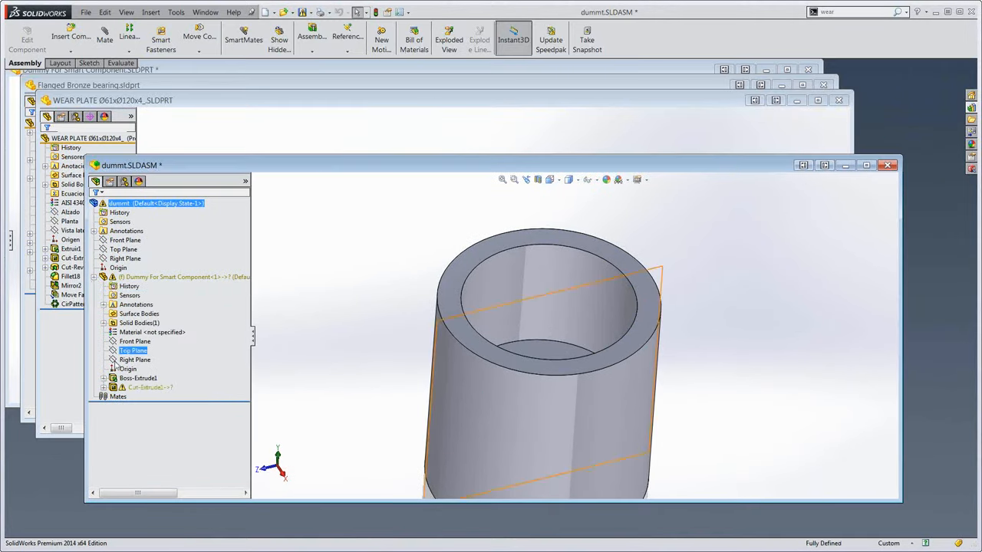
key(Delete)
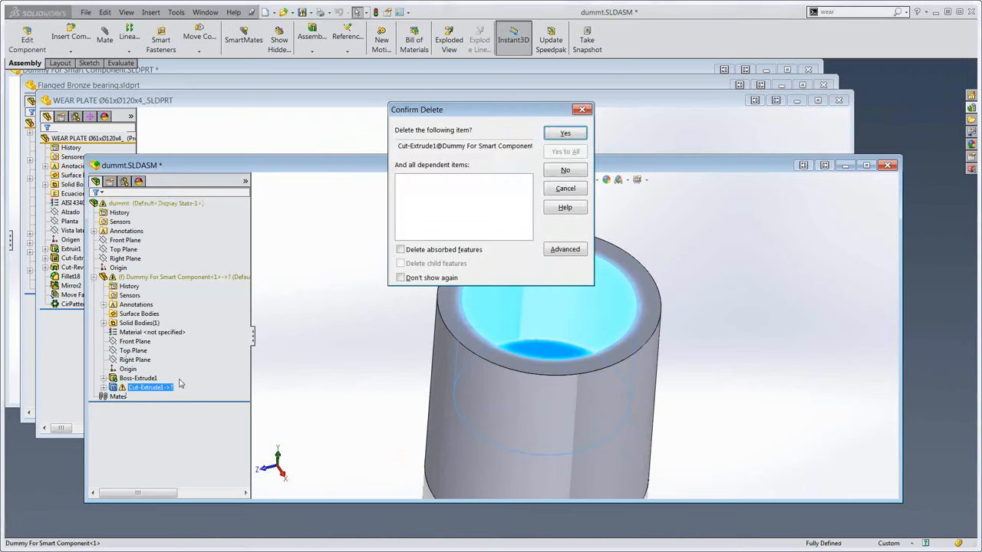
click(566, 134)
click(135, 388)
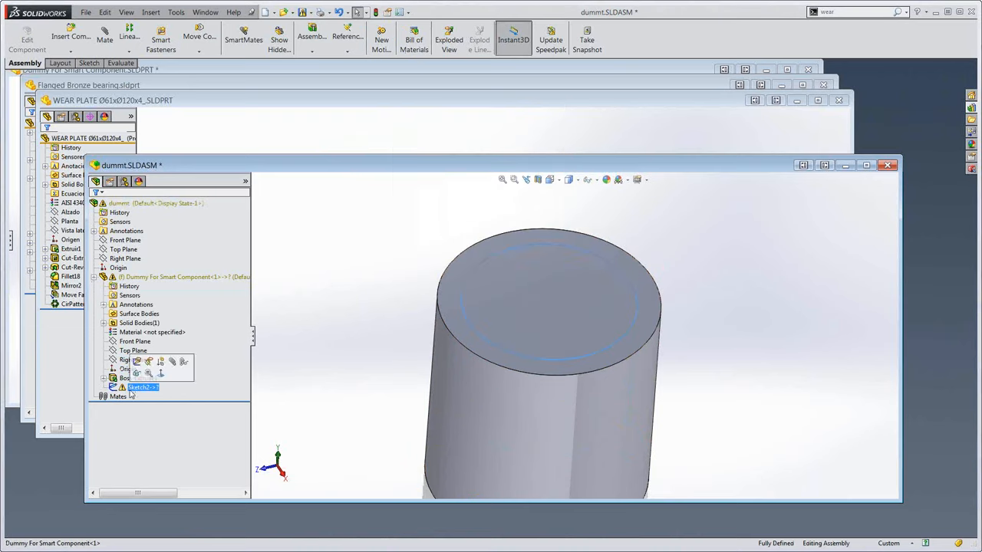
key(Delete)
click(565, 132)
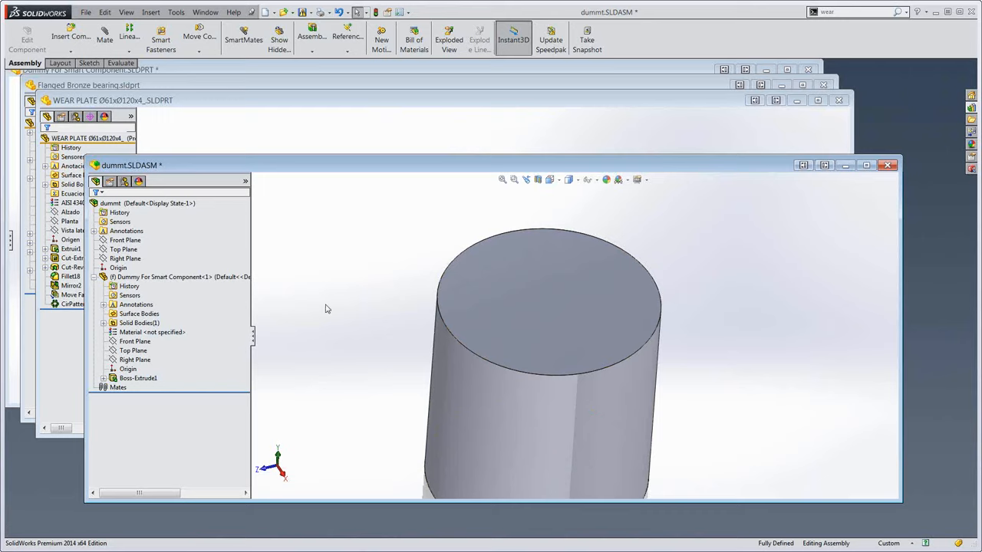
- Check the open dummy and wear plate parts, and select the MateReferences folder in the Flanged Bronze bearing part
click(395, 69)
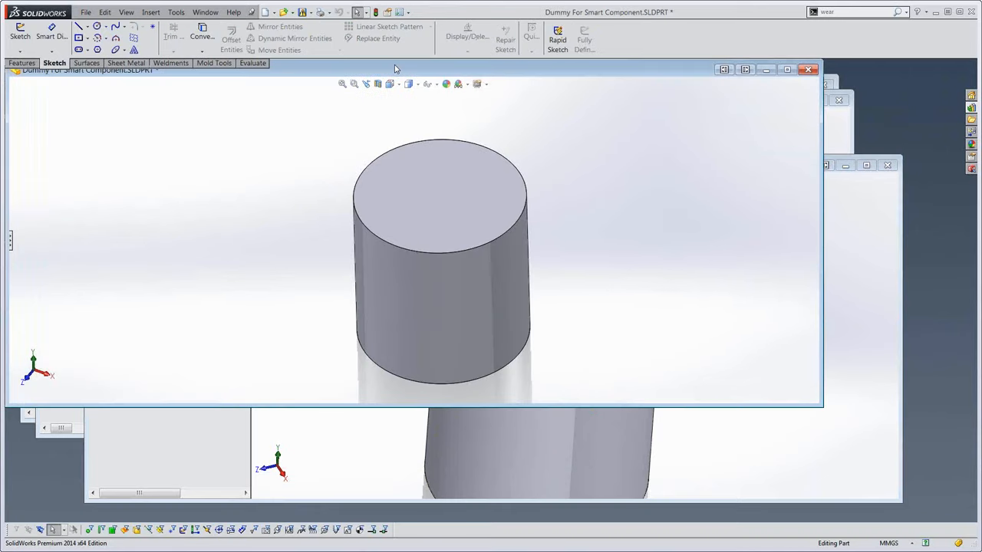
click(841, 116)
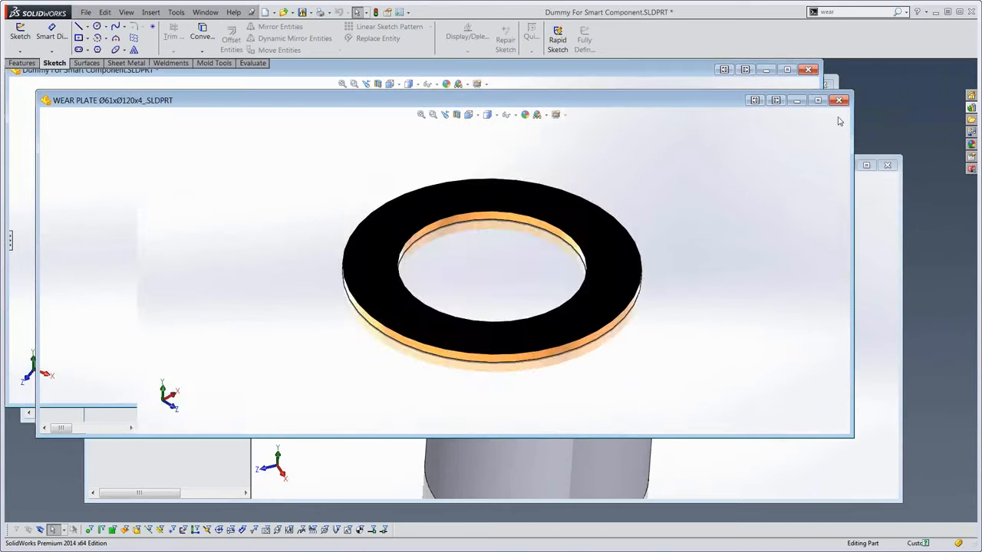
click(675, 76)
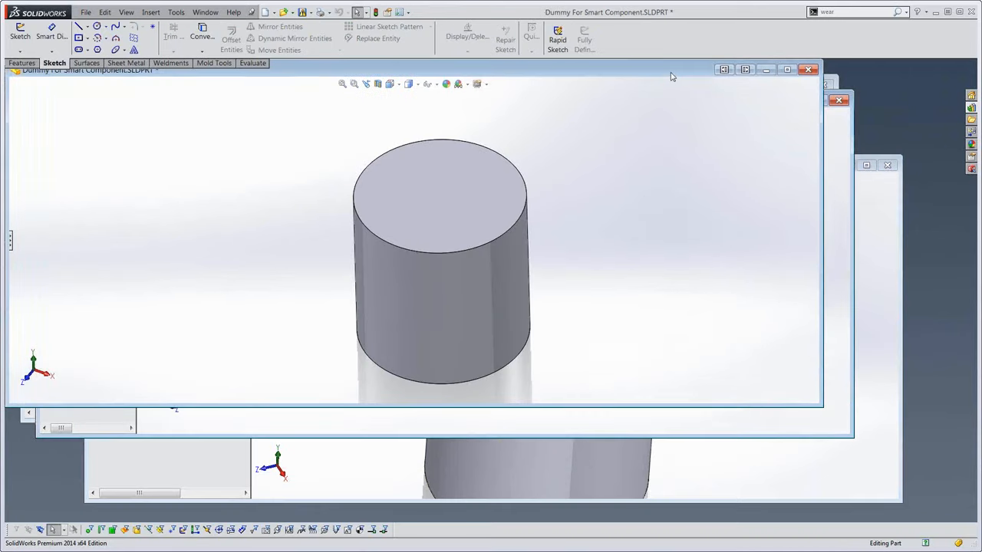
click(833, 84)
middle_drag(529, 262, 488, 350)
click(59, 234)
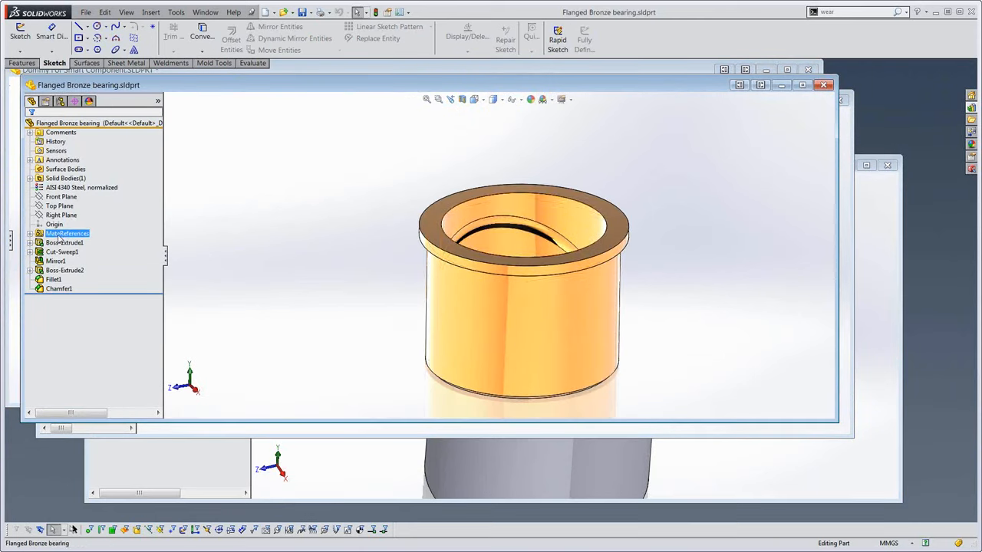
- Delete the MateReferences folder from the Flanged Bronze bearing part
key(Delete)
click(566, 131)
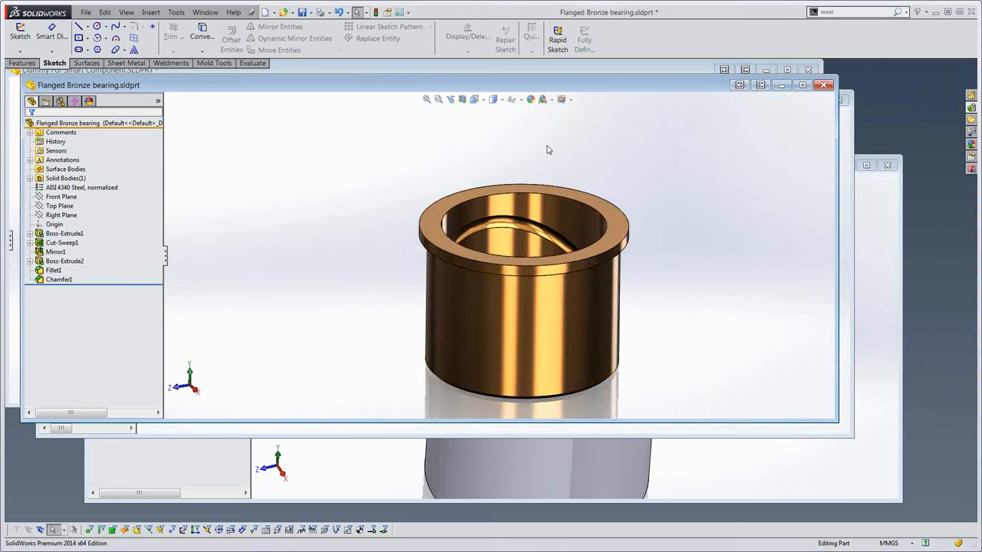
mouse_move(449, 307)
middle_down()
mouse_move(634, 287)
mouse_move(361, 268)
mouse_move(382, 268)
mouse_move(390, 322)
mouse_move(381, 259)
mouse_move(398, 263)
mouse_move(379, 277)
middle_up()
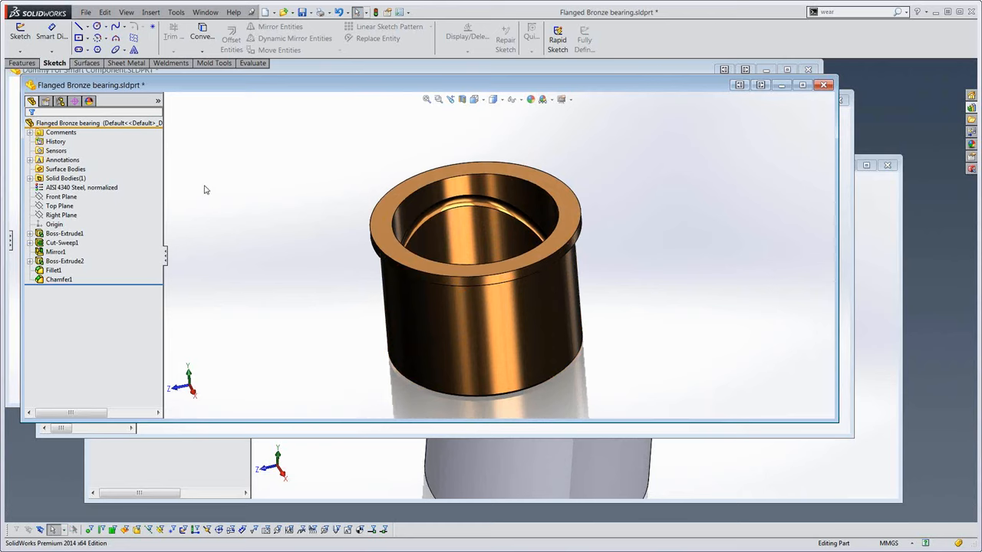
- Start a new mate reference in the bearing part with the flange's lower outer circular edge as the primary reference entity
click(22, 63)
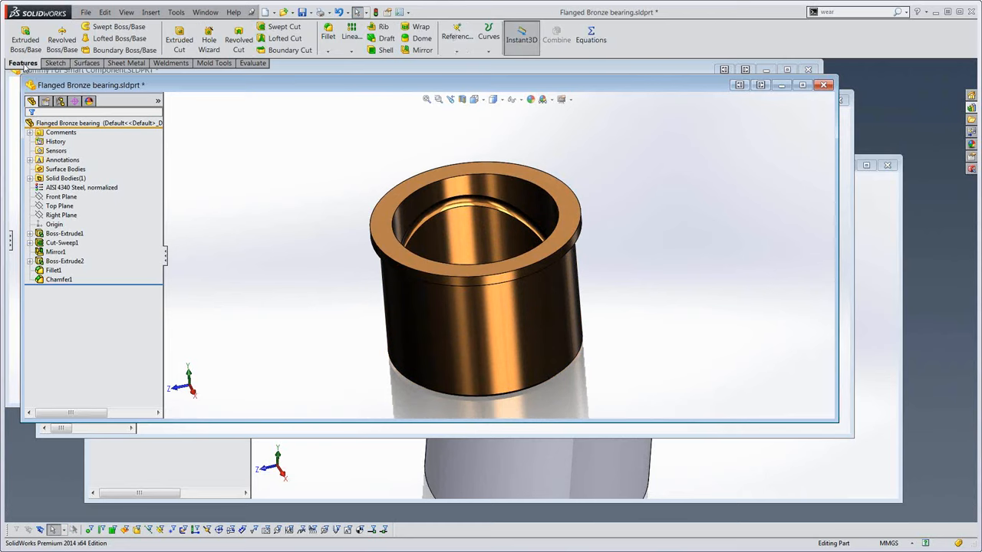
click(457, 52)
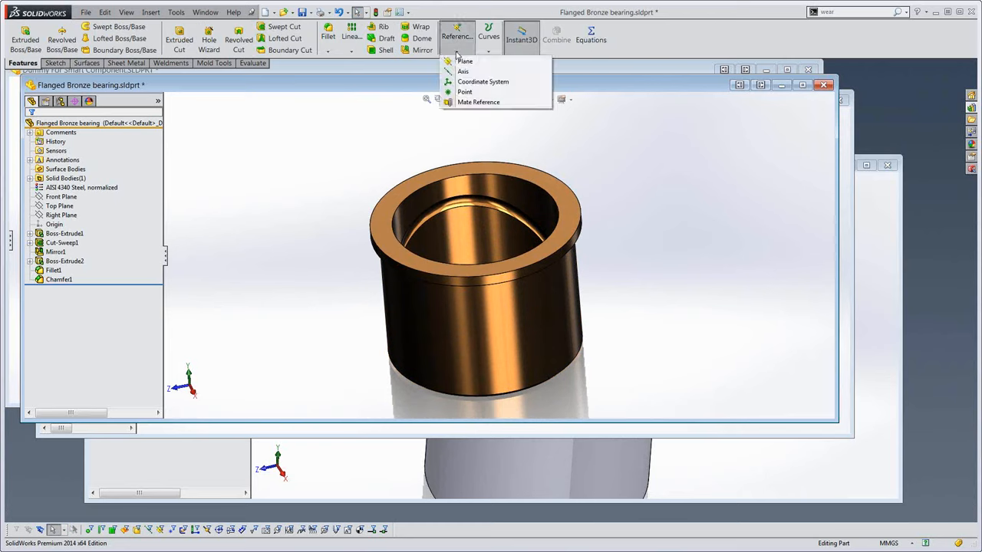
click(466, 103)
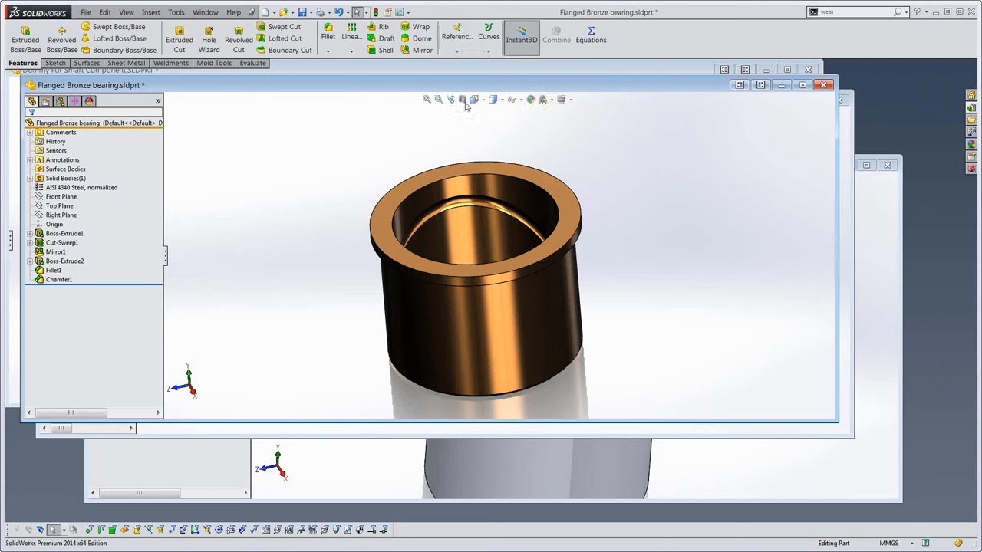
middle_drag(466, 330, 411, 204)
scroll(433, 245, down, 3)
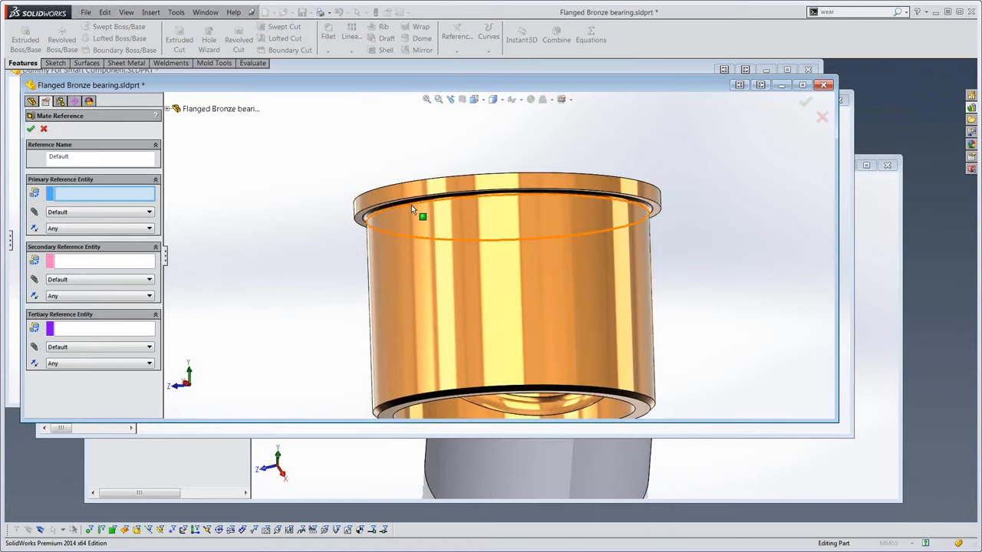
click(414, 202)
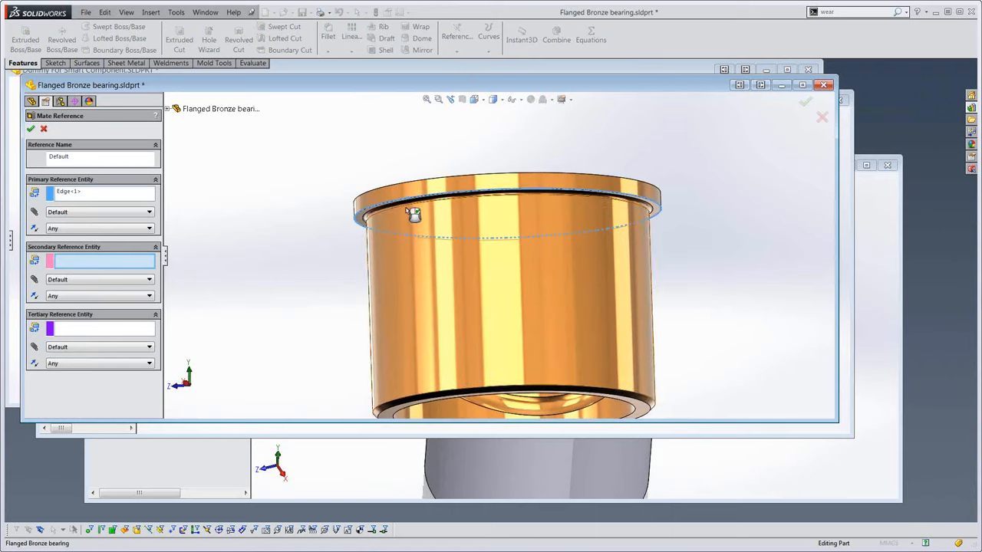
middle_drag(430, 204, 411, 201)
middle_drag(449, 242, 443, 262)
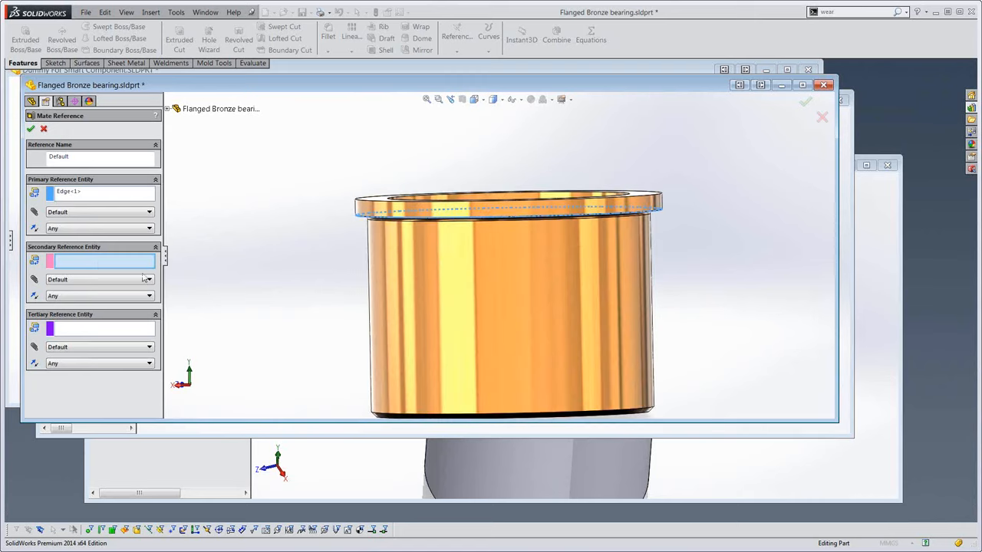
- Add the bearing's outer cylindrical face as the secondary reference entity with a Concentric mate type
click(465, 303)
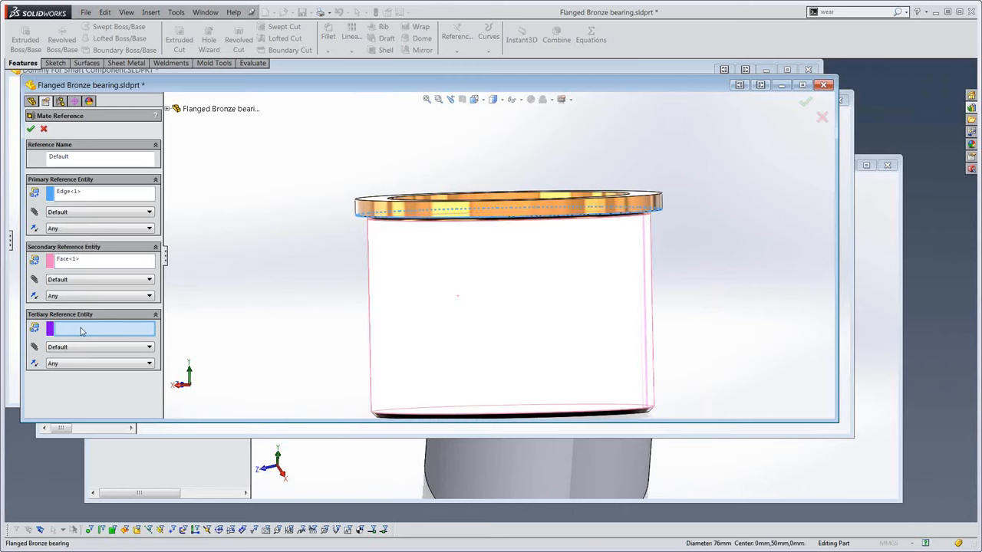
click(148, 280)
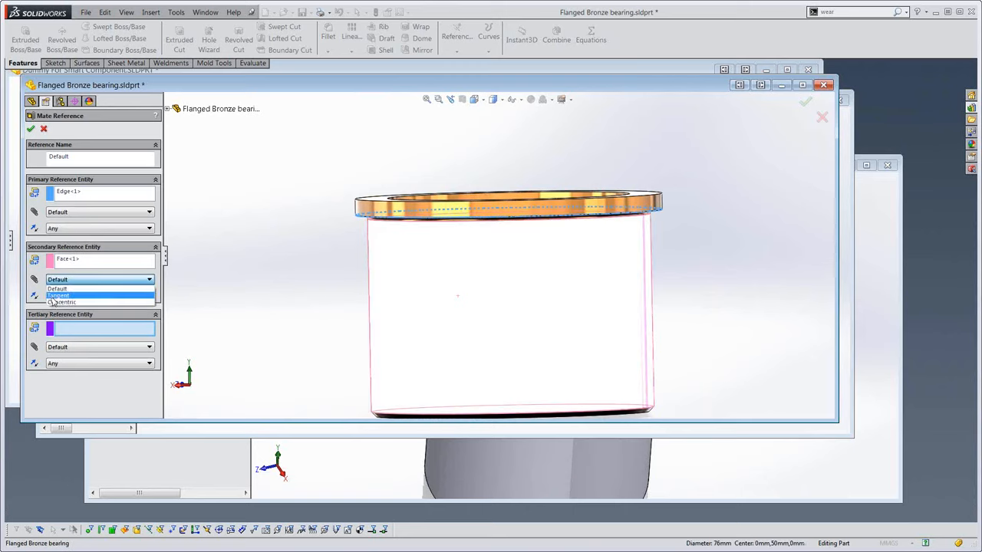
click(77, 299)
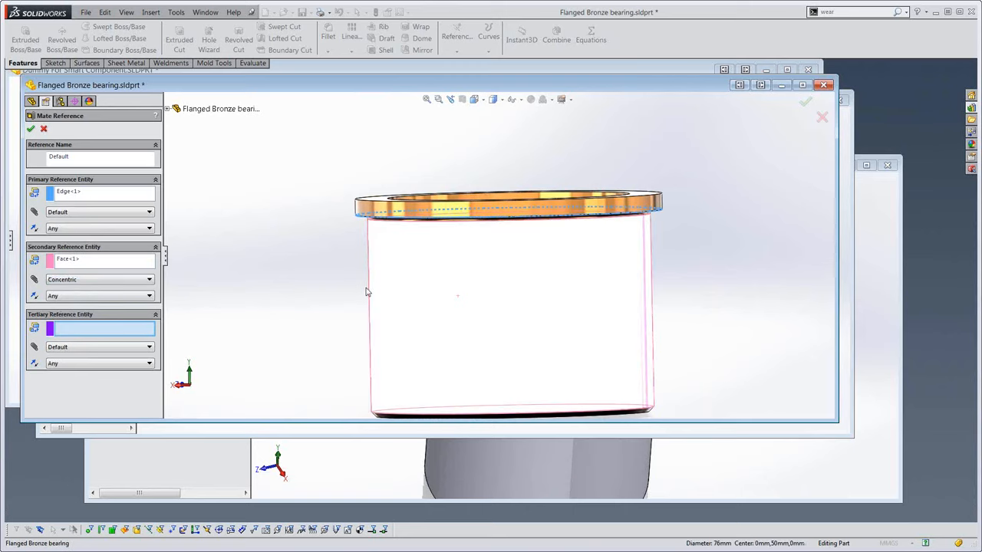
- Add the flange's underside face as the tertiary reference entity, set it to Coincident and Anti-Aligned, and accept the mate reference
middle_drag(376, 294, 374, 251)
click(375, 251)
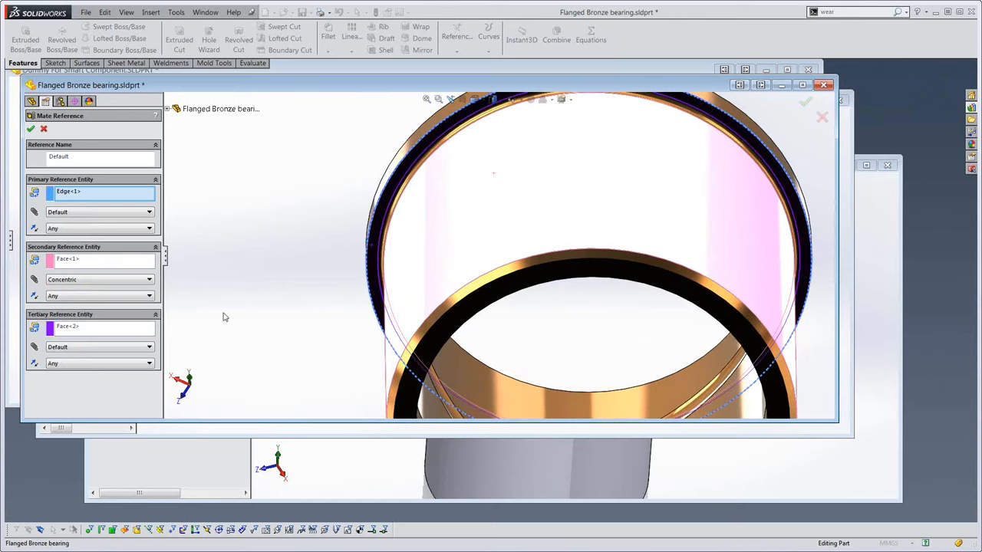
click(150, 365)
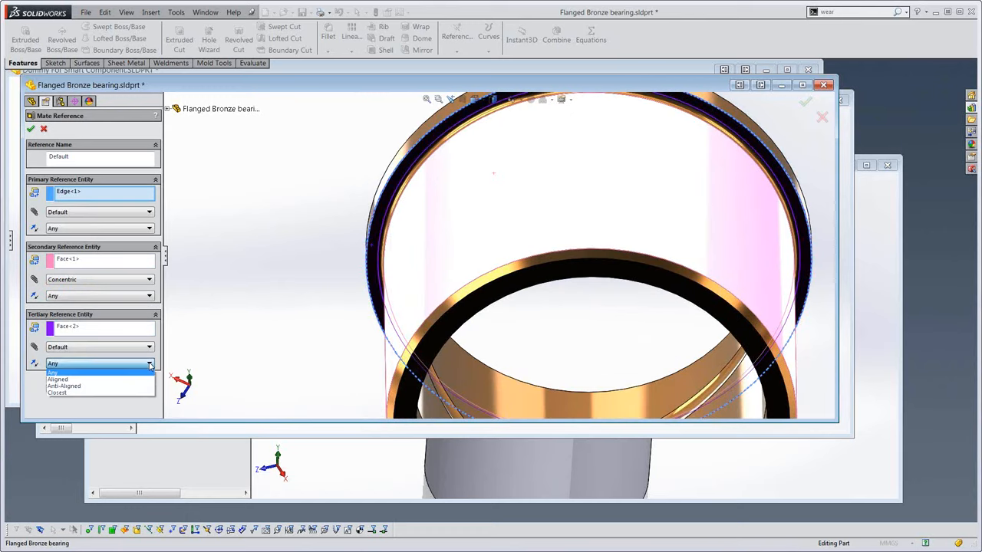
click(62, 388)
click(149, 347)
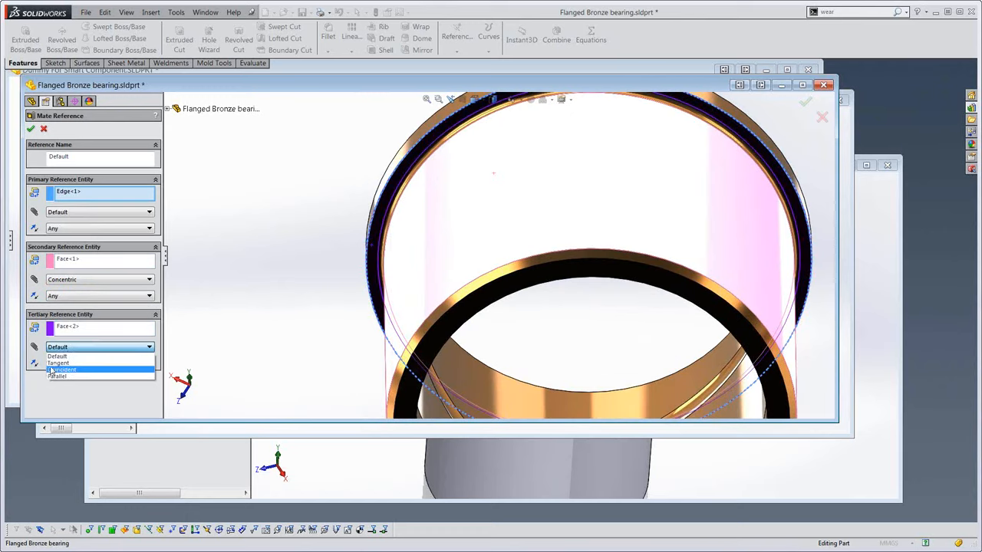
click(57, 370)
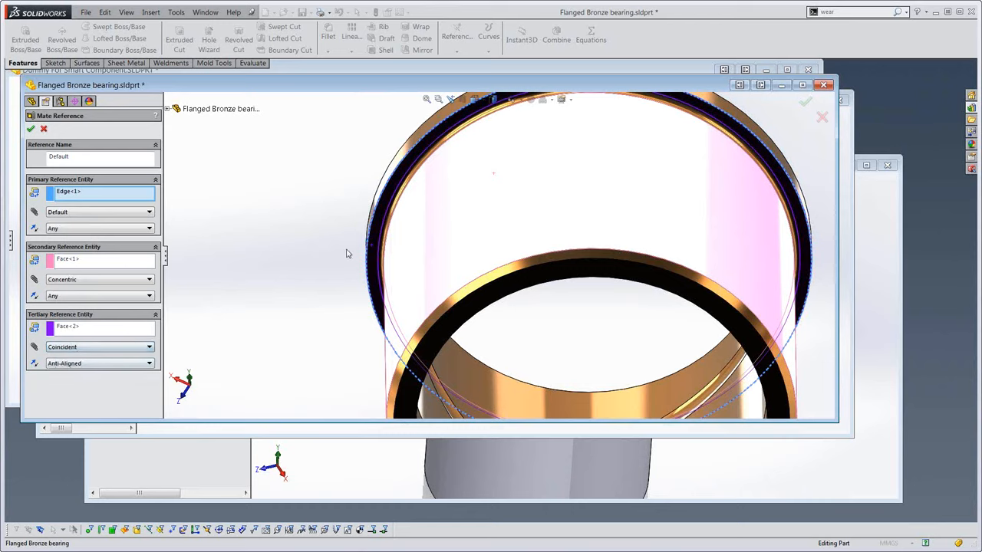
key(f)
middle_drag(365, 230, 476, 316)
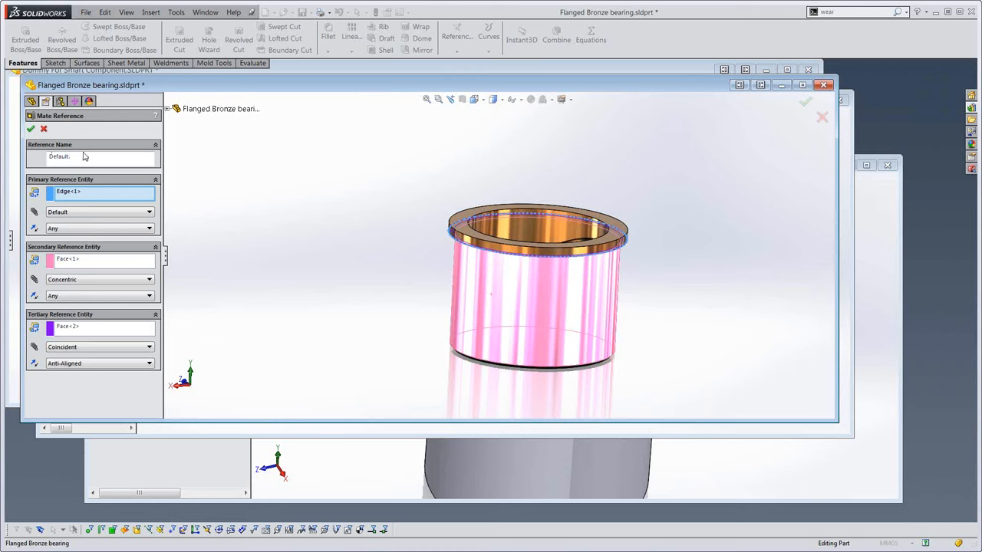
click(30, 129)
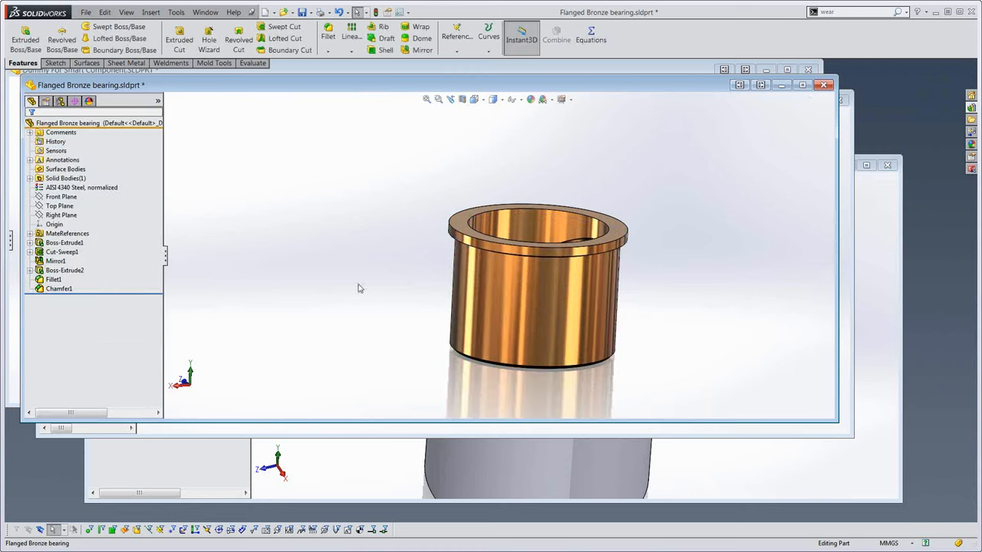
- Expand the MateReferences folder and inspect the mate reference stored in the bearing part
middle_drag(360, 284, 360, 318)
click(29, 233)
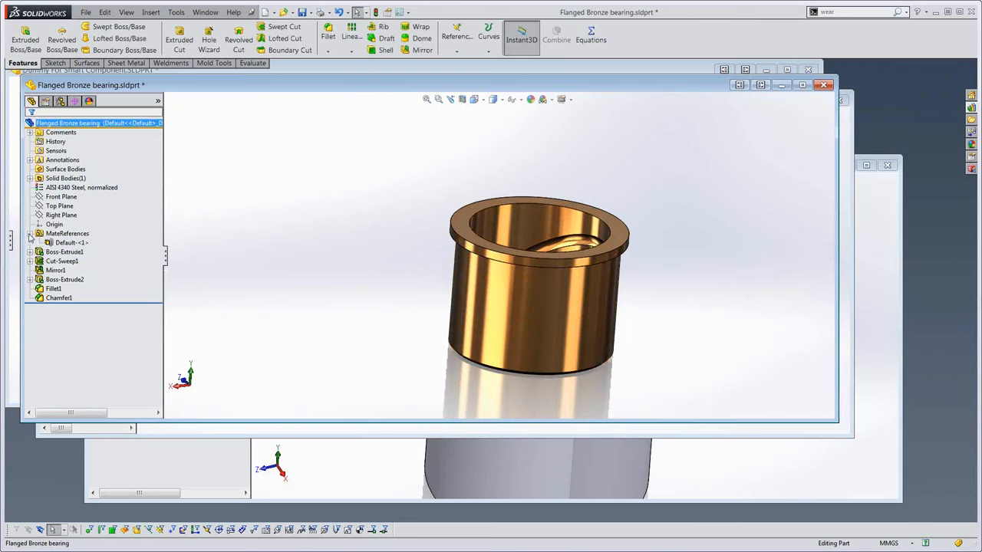
click(61, 242)
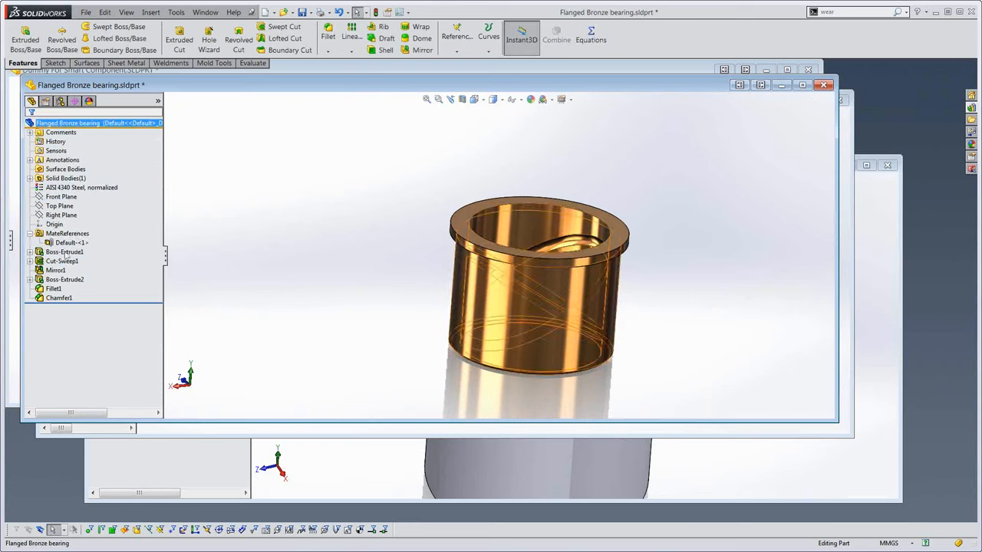
click(284, 288)
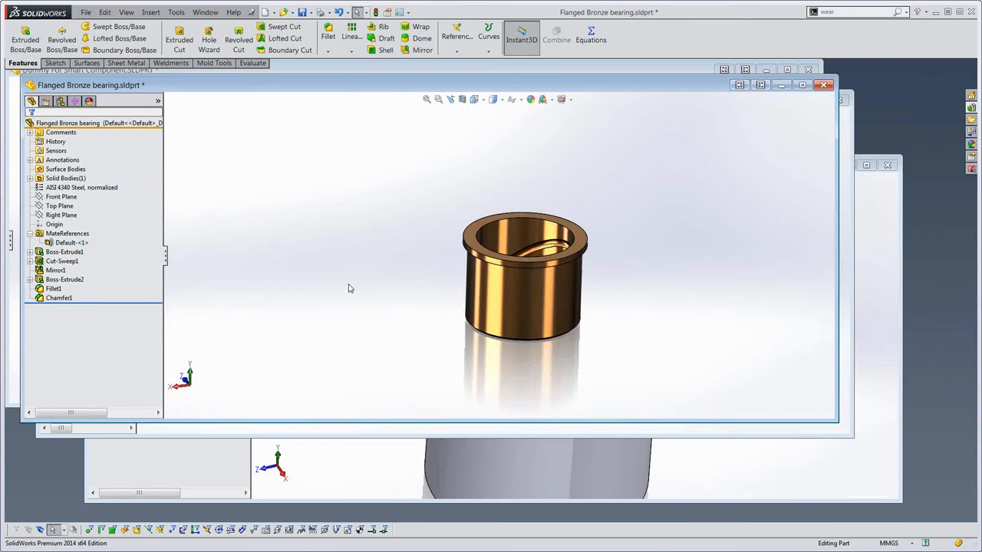
- Examine the plain dummy cylinder in the Dummy For Smart Component part and in the dummt assembly
click(384, 452)
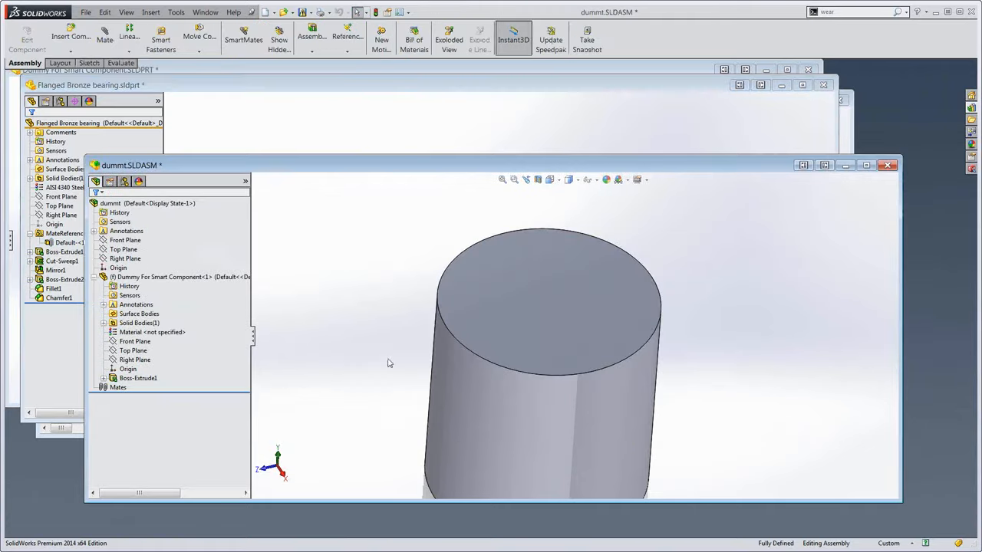
click(849, 145)
click(671, 71)
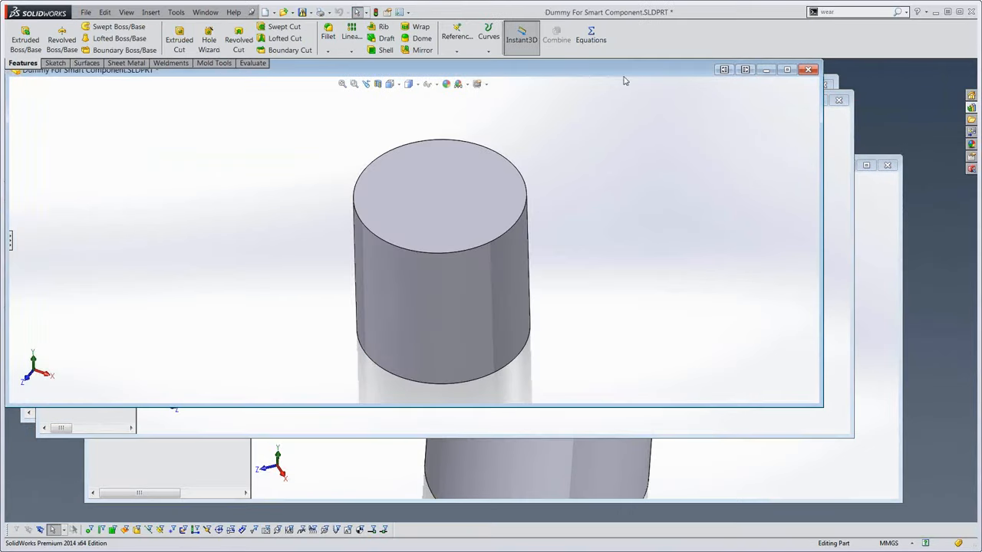
drag(554, 72, 648, 136)
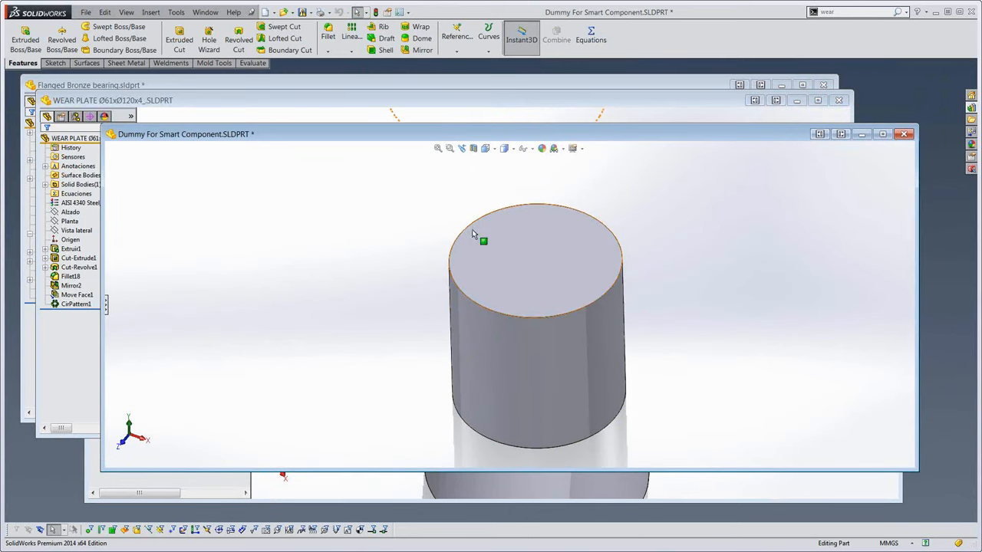
middle_drag(593, 309, 591, 277)
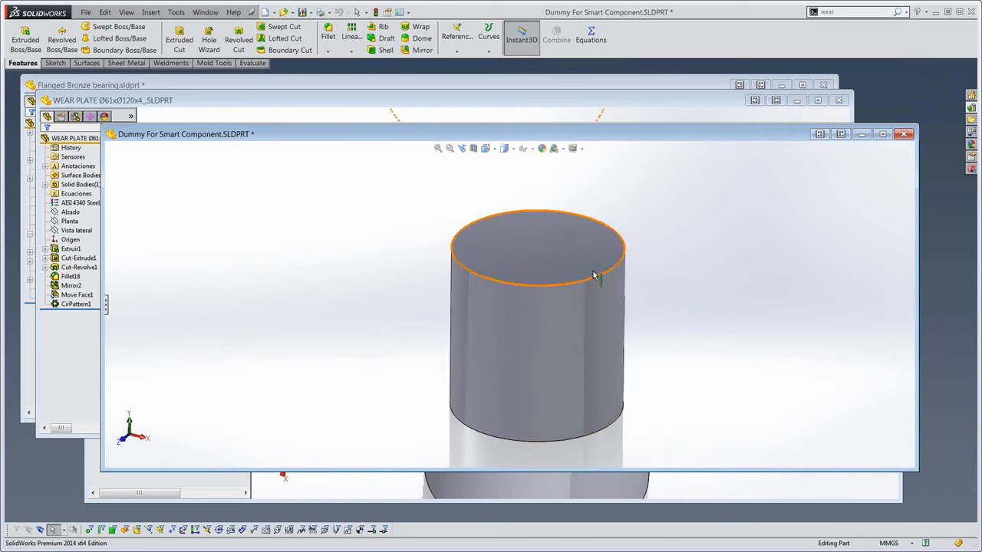
middle_drag(522, 344, 526, 368)
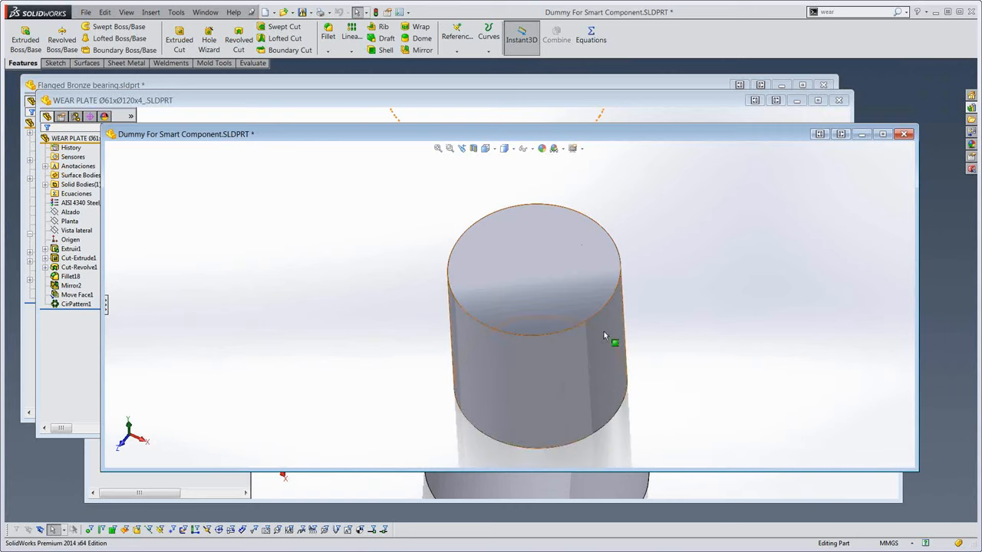
middle_drag(562, 330, 533, 289)
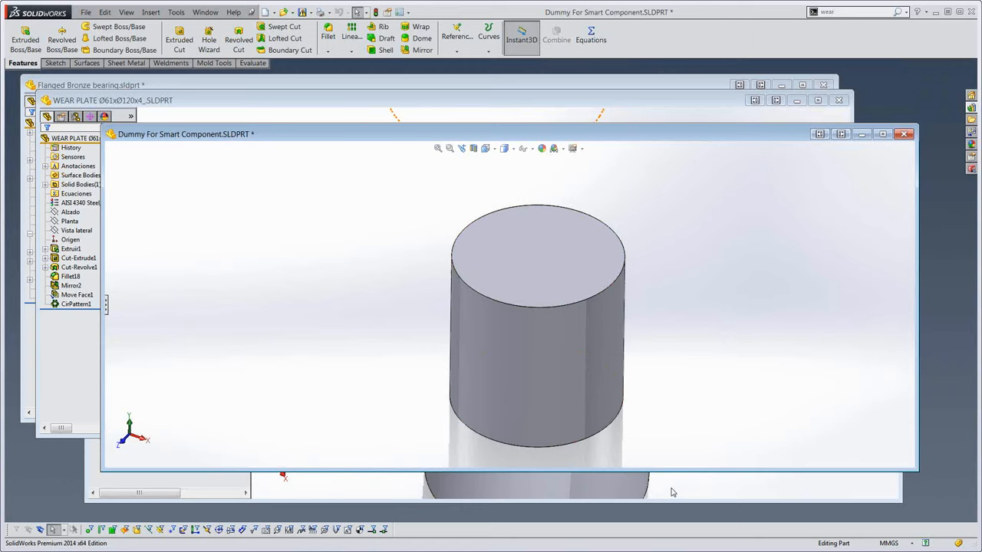
click(563, 395)
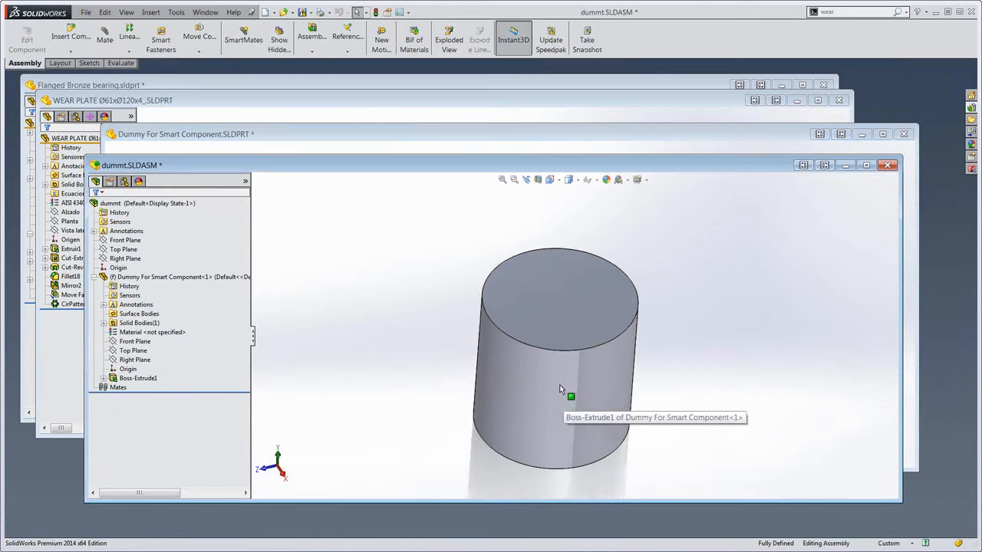
middle_drag(560, 387, 566, 337)
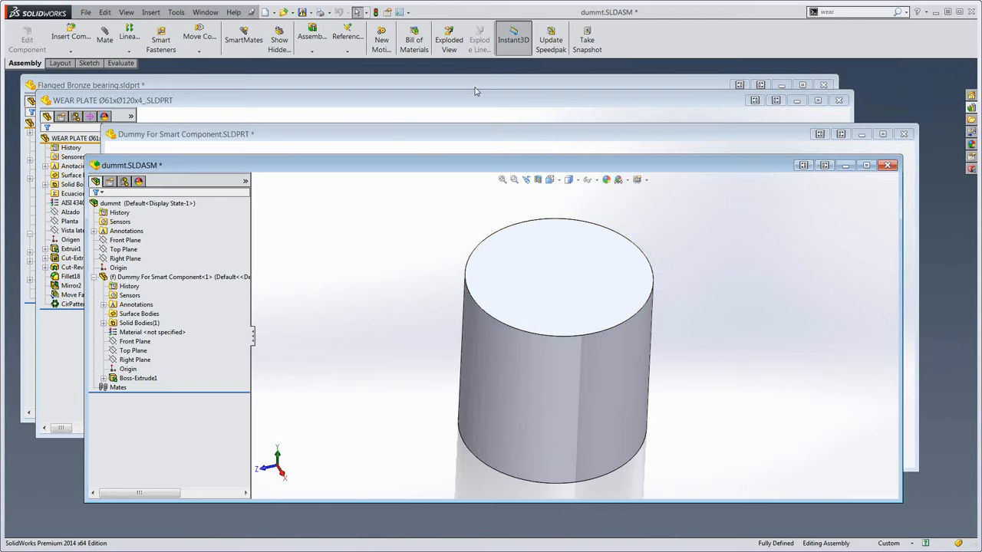
- Minimize the WEAR PLATE and Dummy For Smart Component documents and tile the Flanged Bronze bearing and dummt documents side by side
click(796, 103)
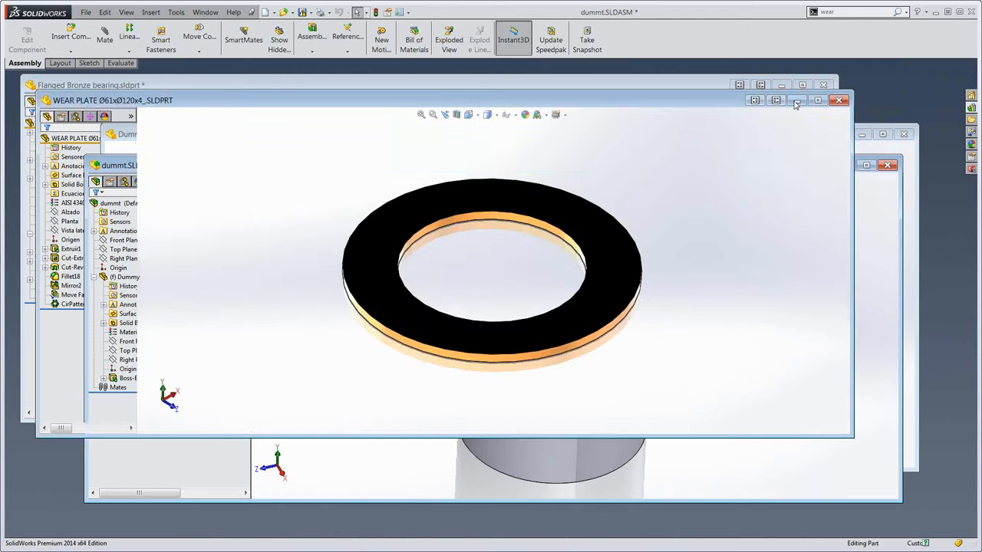
click(862, 135)
drag(519, 165, 524, 181)
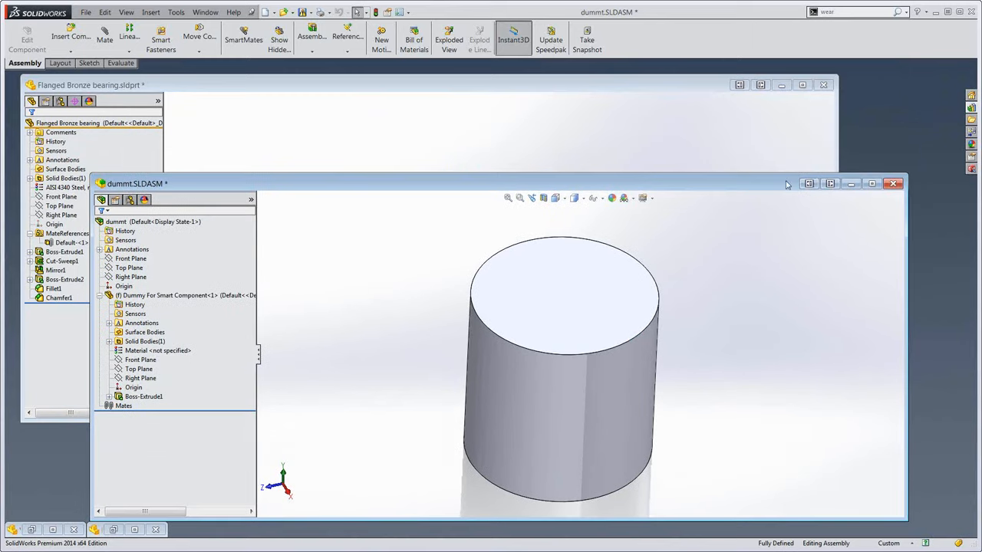
click(826, 181)
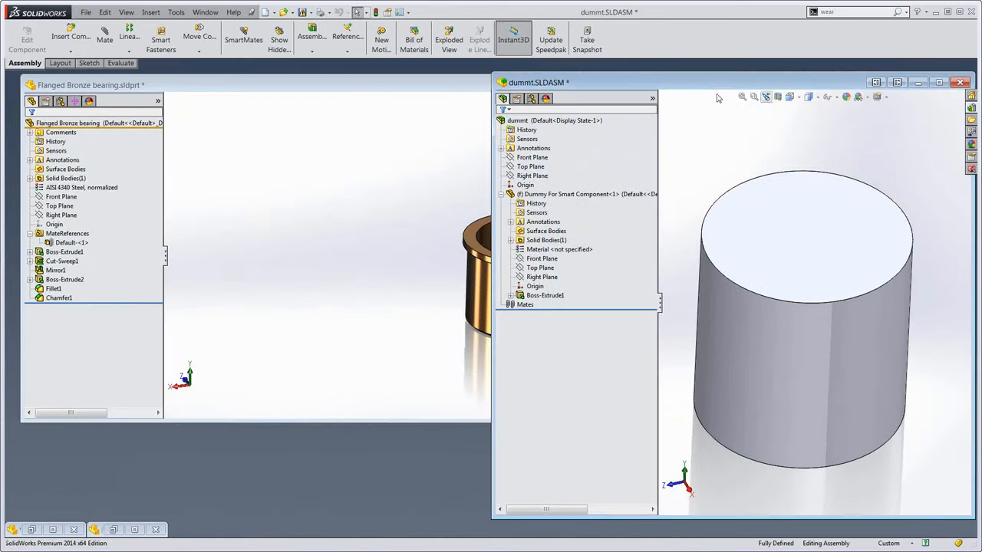
click(376, 86)
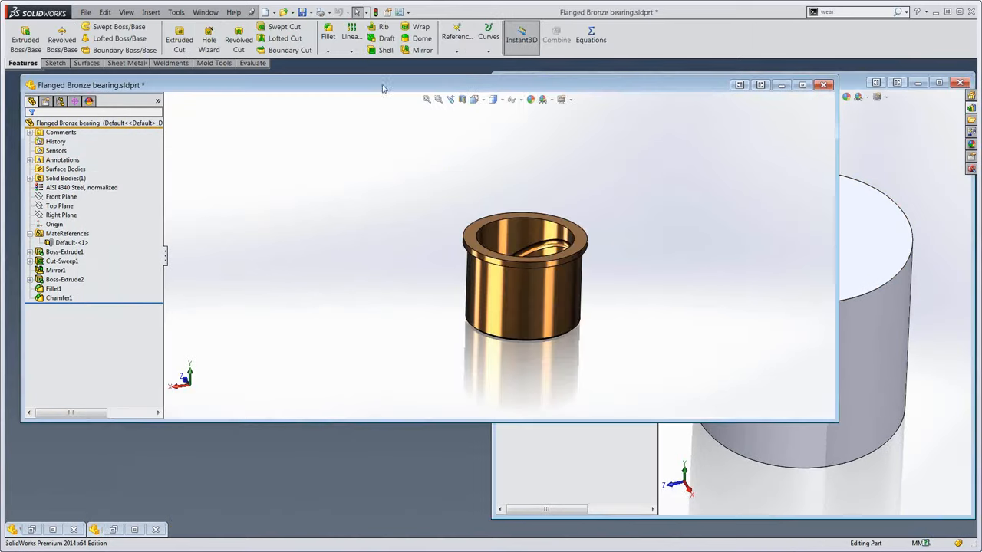
click(738, 85)
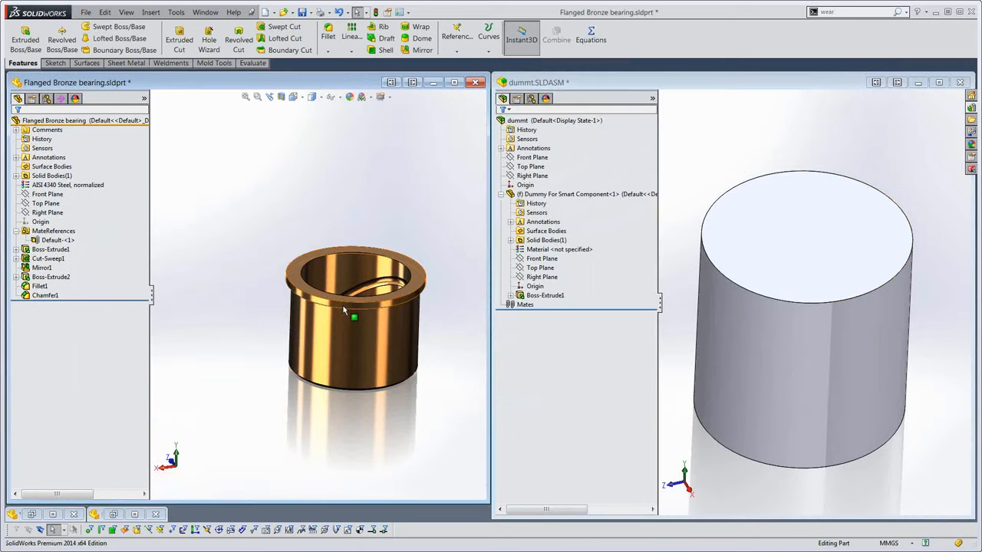
- Insert the Flanged Bronze bearing onto the dummy cylinder's upper face using its mate reference, and maximize the dummt assembly
drag(344, 306, 817, 277)
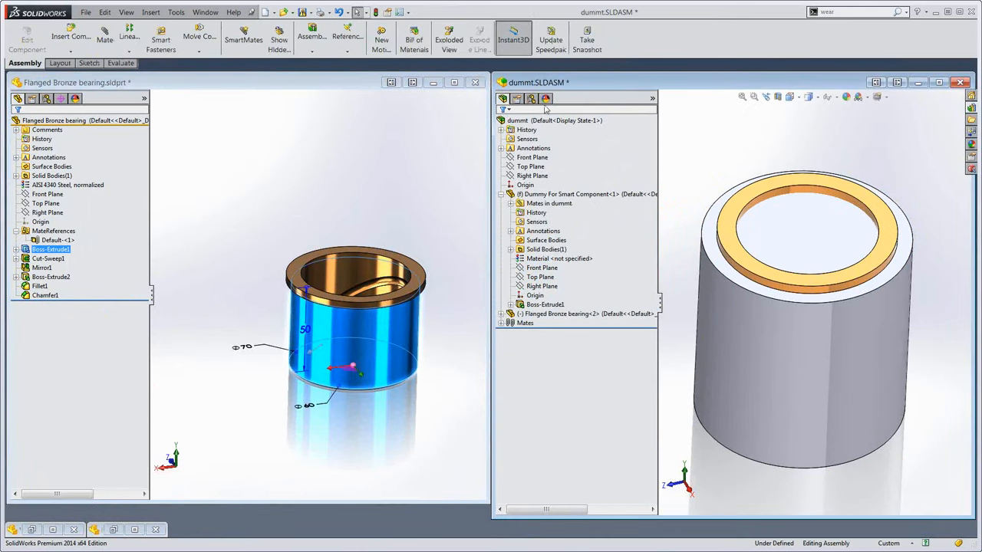
click(939, 82)
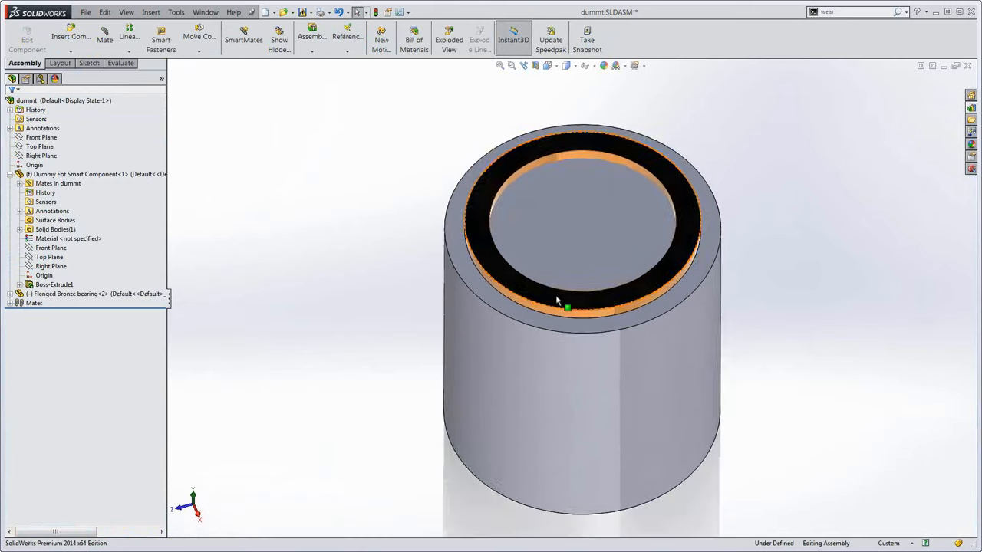
- Edit the Dummy For Smart Component part in the context of the dummt assembly and display the model with hidden lines visible
scroll(597, 278, down, 4)
mouse_move(657, 255)
middle_down()
mouse_move(644, 277)
mouse_move(640, 257)
middle_up()
scroll(640, 258, up, 3)
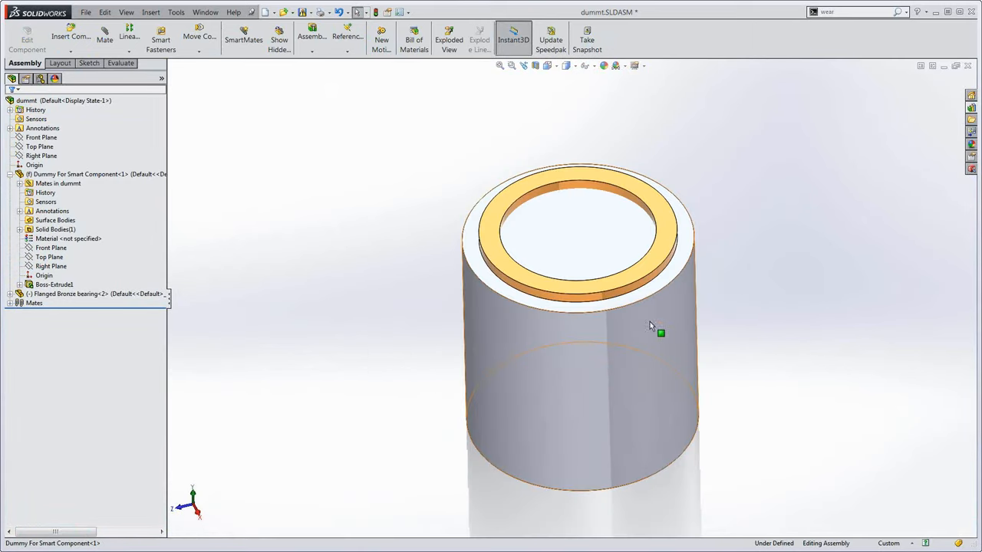
middle_drag(556, 332, 560, 351)
scroll(581, 233, down, 2)
scroll(573, 250, up, 2)
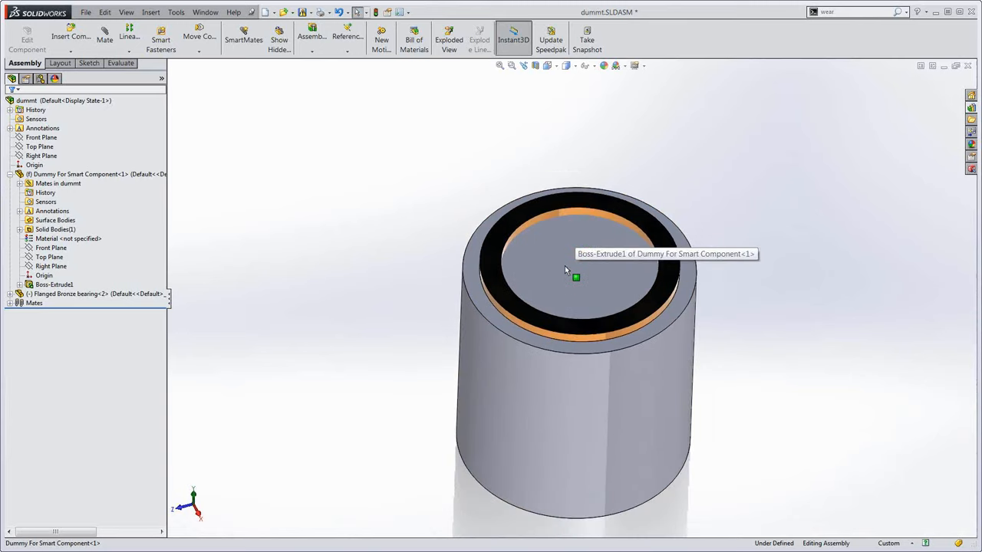
click(565, 270)
click(605, 217)
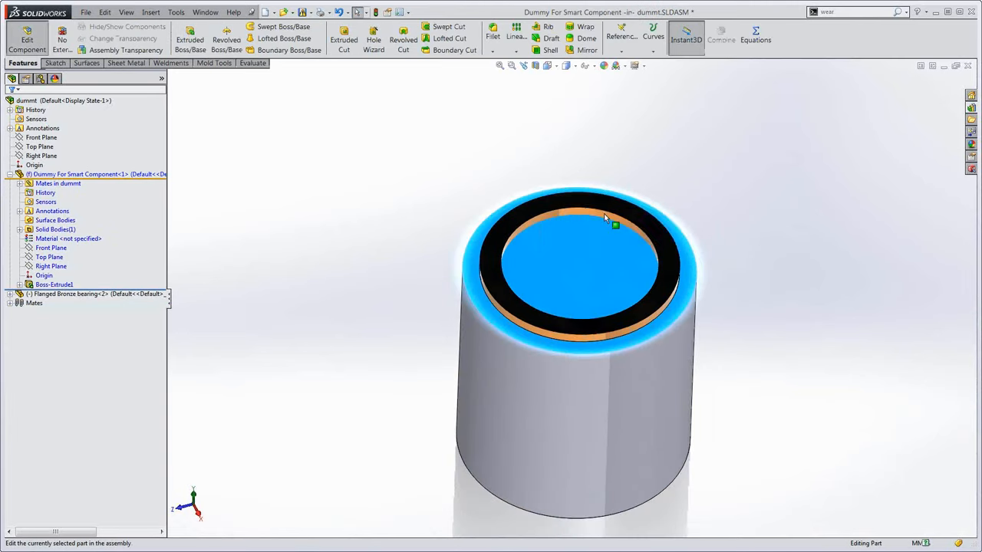
click(574, 67)
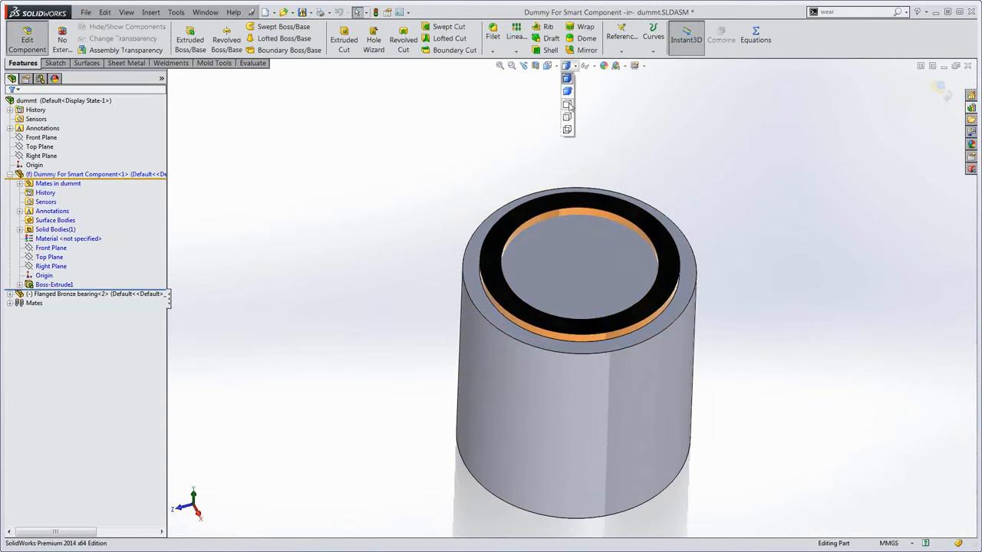
click(566, 116)
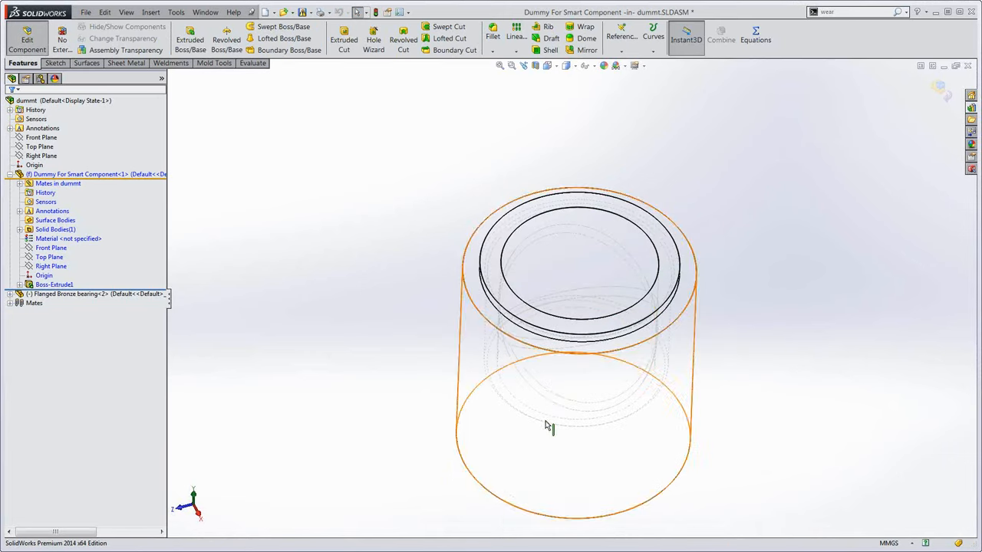
- Start a new sketch on the upper circular face of the dummy cylinder
middle_drag(549, 396, 580, 397)
scroll(579, 395, down, 1)
scroll(579, 394, up, 1)
scroll(578, 385, down, 1)
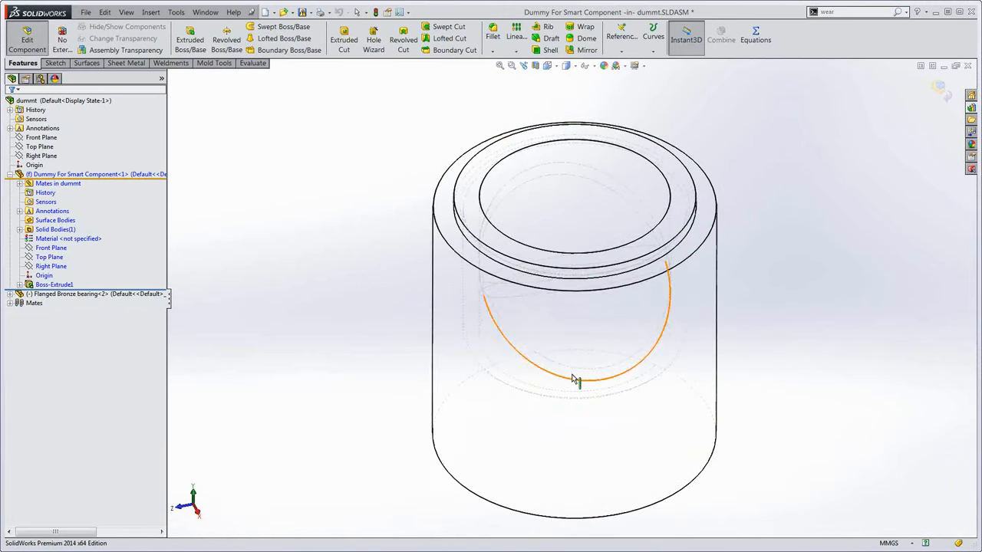
click(457, 241)
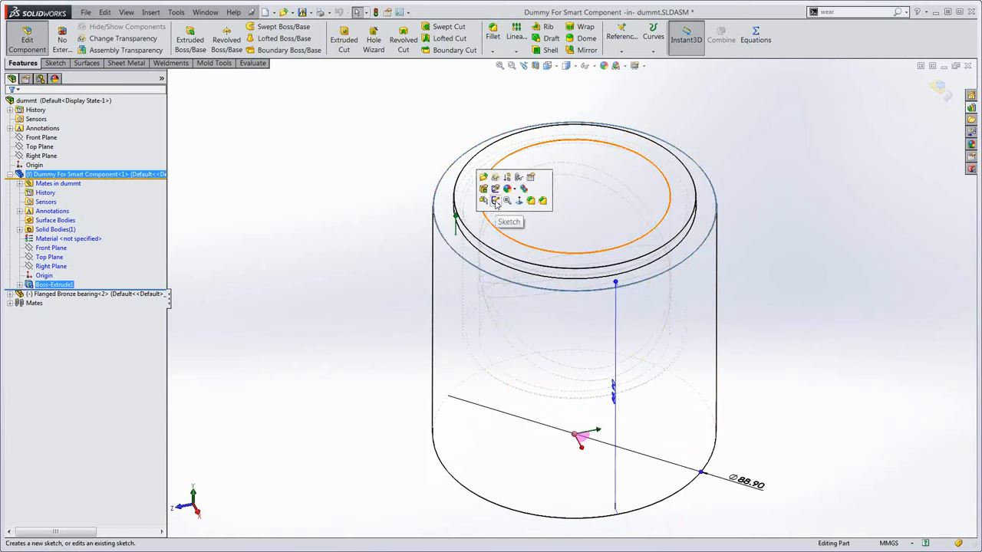
click(562, 204)
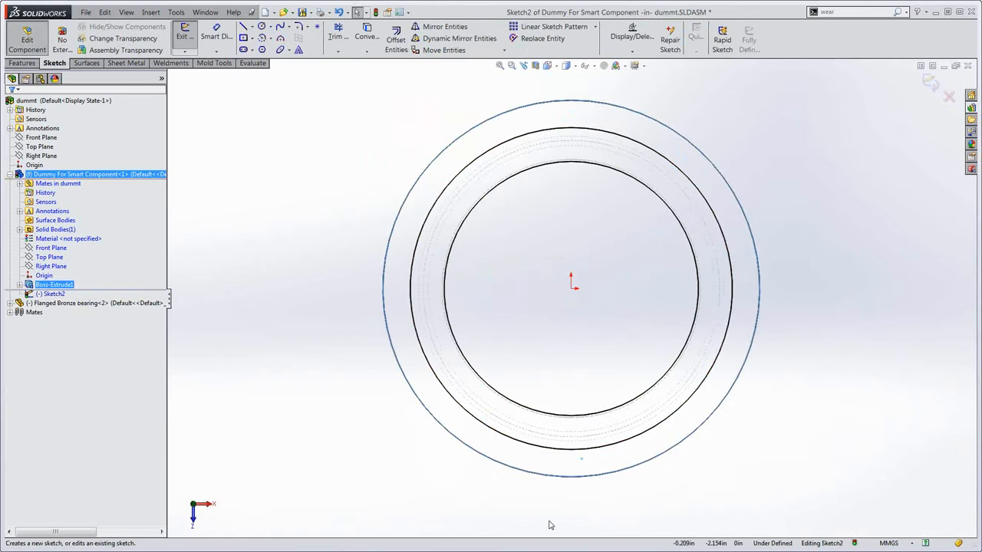
- Convert the outer circular edge of the bearing's body, just below its flange, into the sketch with Convert Entities
mouse_move(535, 515)
middle_down()
mouse_move(519, 269)
mouse_move(460, 152)
middle_up()
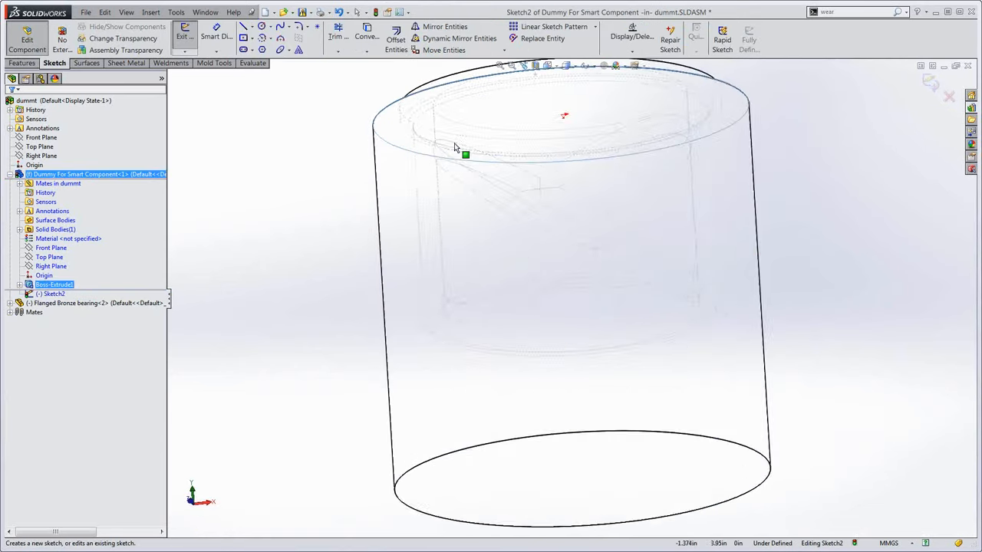
scroll(479, 190, down, 2)
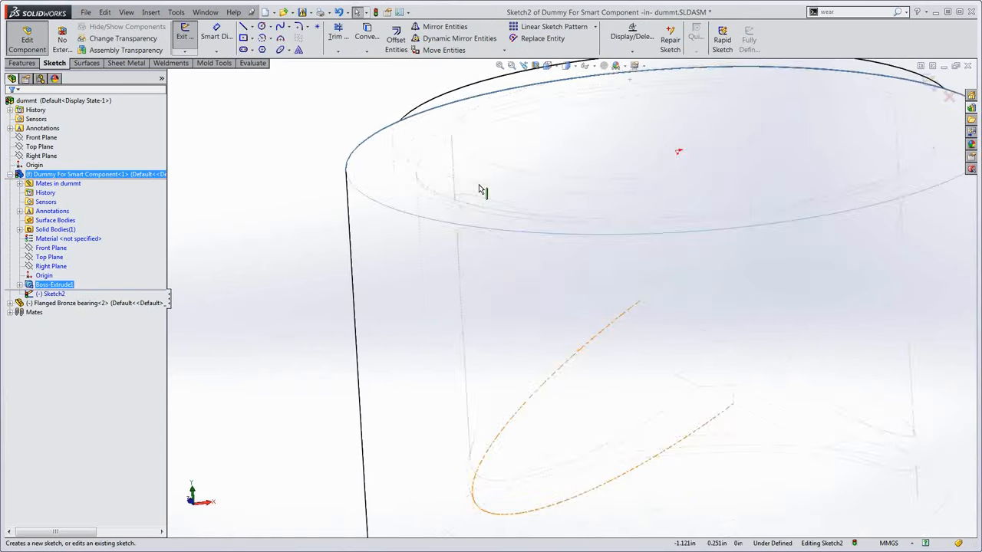
click(464, 221)
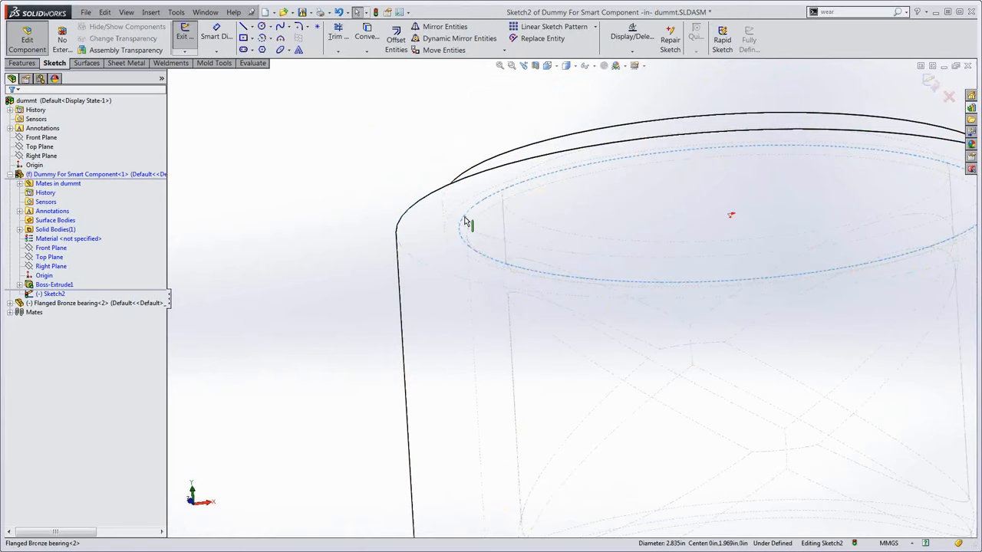
key(s)
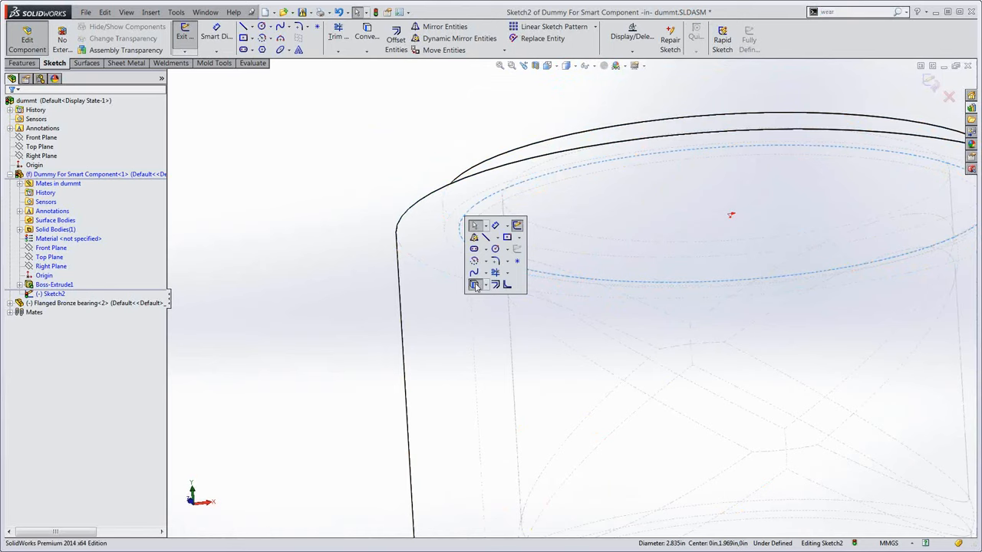
click(474, 285)
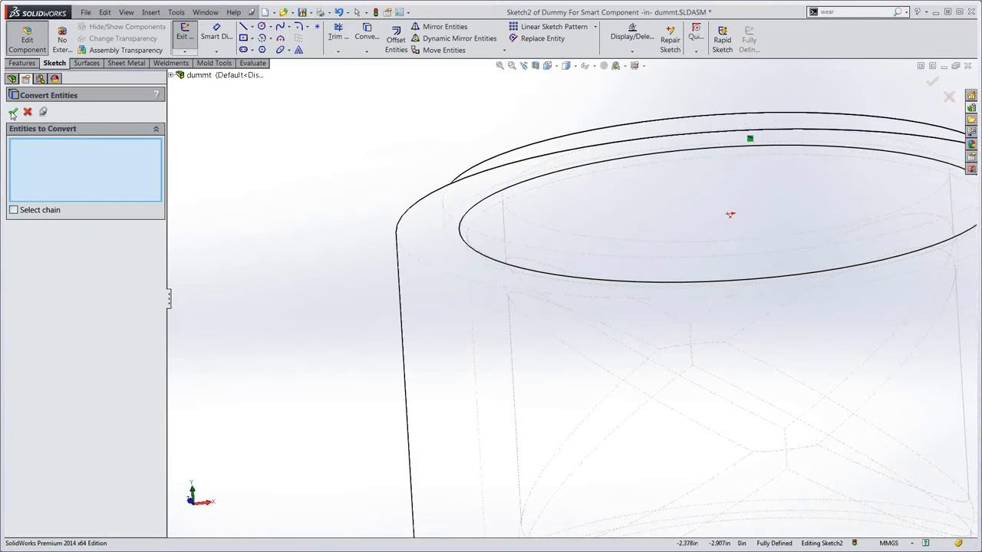
click(13, 113)
scroll(575, 306, down, 5)
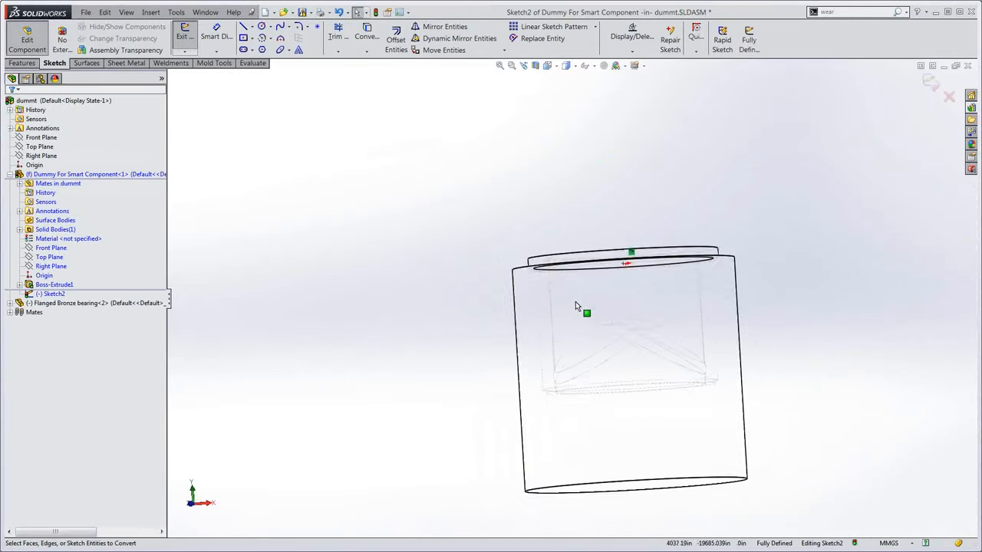
middle_drag(575, 302, 578, 261)
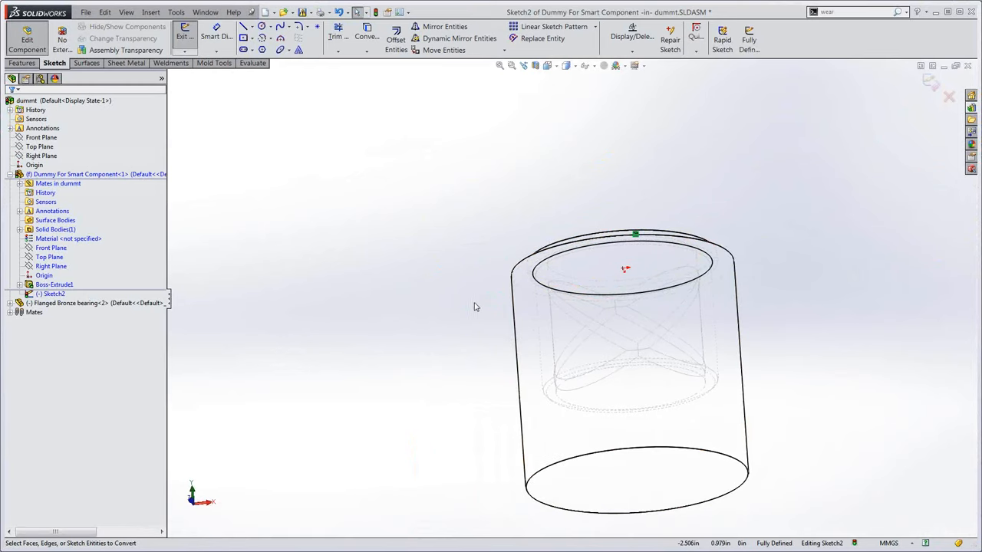
- Show the model in isometric view, exit the sketch and save the document
mouse_move(474, 307)
right_down()
mouse_move(456, 307)
mouse_move(469, 266)
mouse_move(451, 301)
mouse_move(508, 285)
mouse_move(511, 257)
mouse_move(491, 235)
mouse_move(452, 230)
mouse_move(448, 272)
mouse_move(482, 290)
mouse_move(499, 277)
mouse_move(500, 256)
mouse_move(477, 240)
mouse_move(457, 252)
mouse_move(453, 278)
mouse_move(478, 288)
mouse_move(504, 266)
mouse_move(511, 229)
right_up()
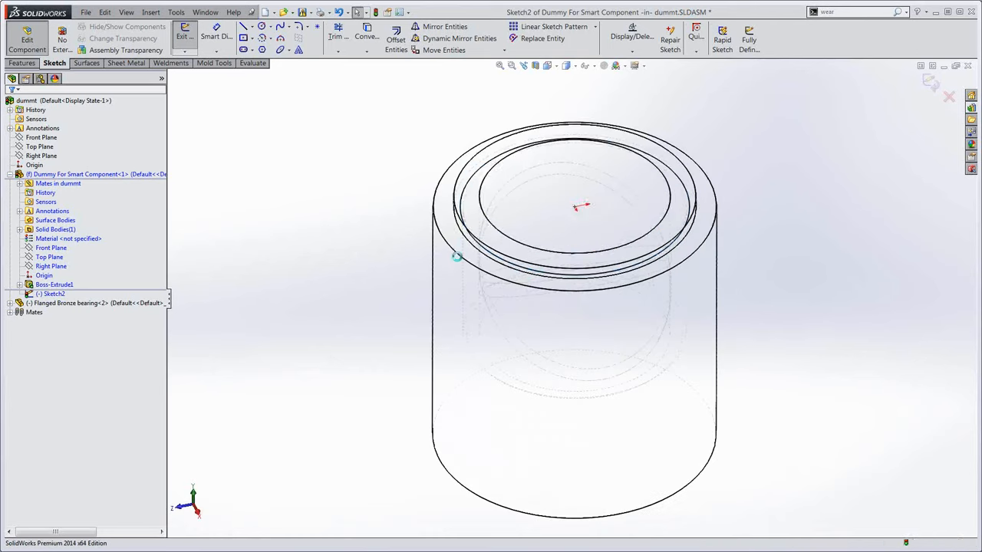
right_drag(349, 284, 358, 244)
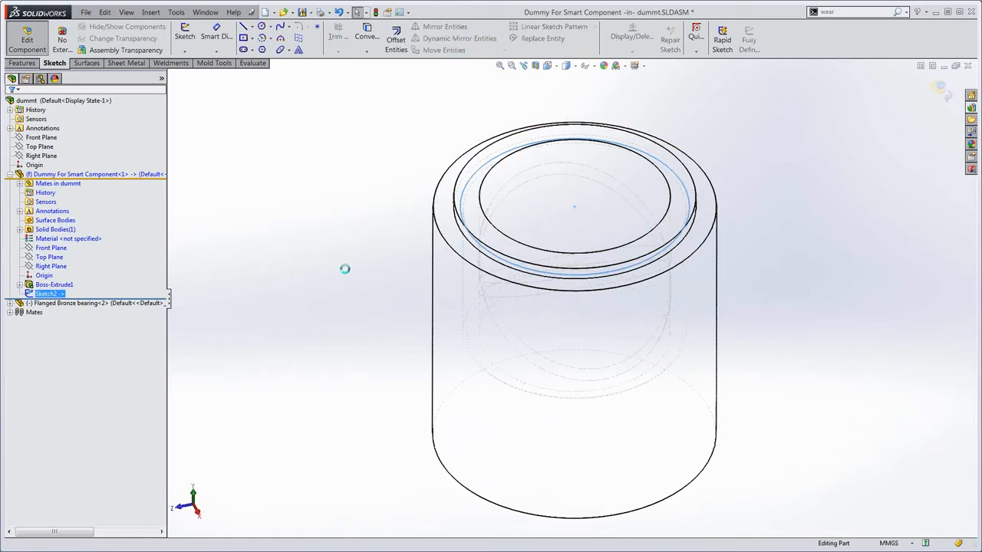
right_drag(342, 226, 342, 243)
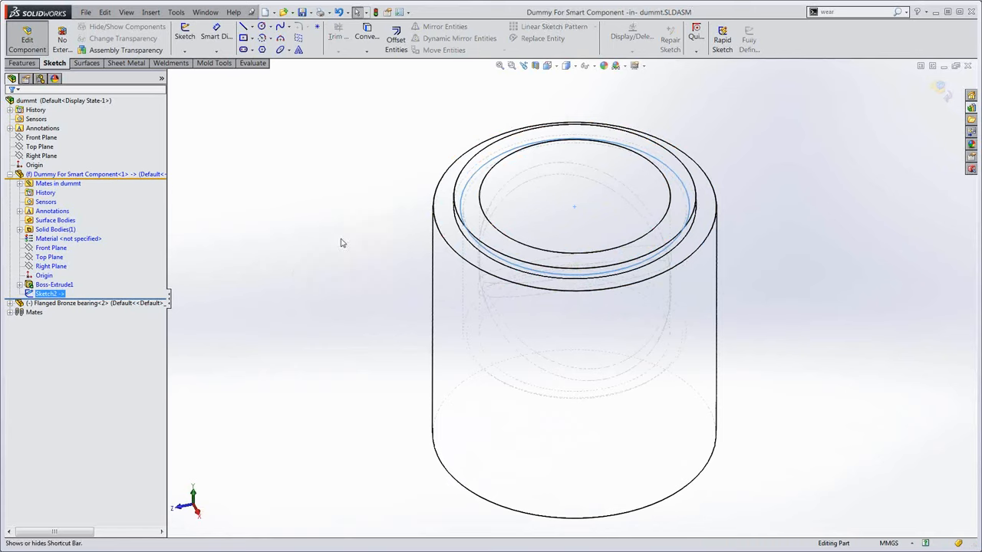
- Start an extruded cut from the converted circle and set its end condition to Up To Surface
right_drag(344, 225, 372, 239)
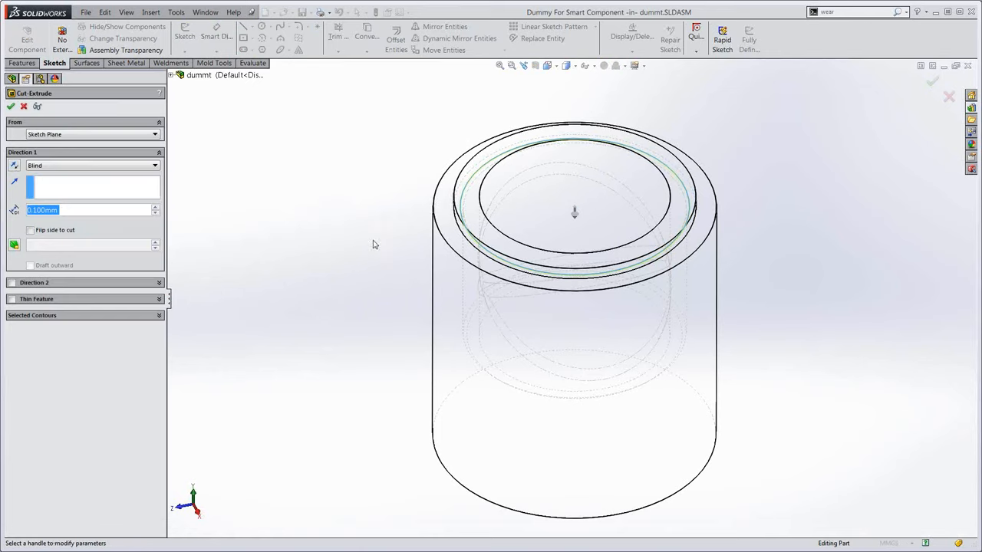
right_click(338, 286)
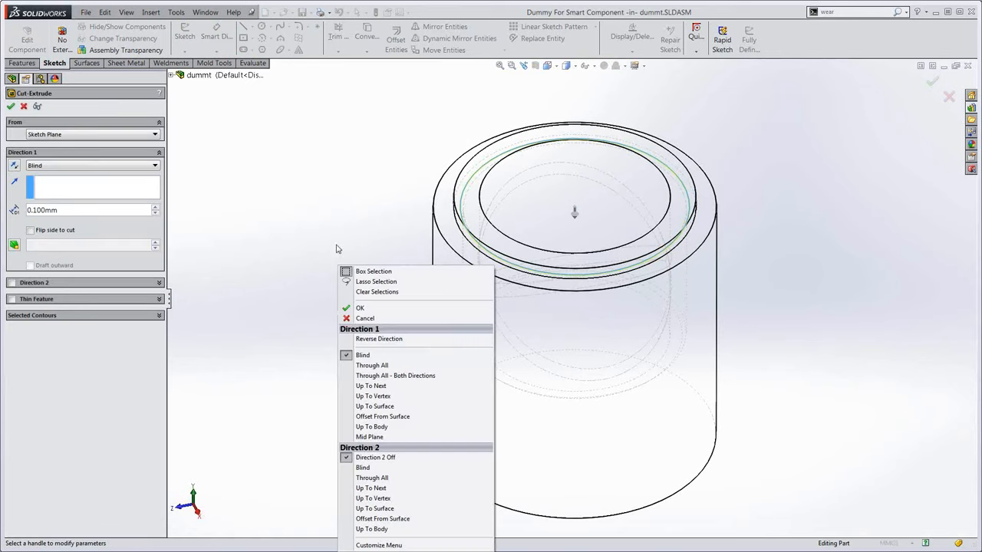
click(372, 407)
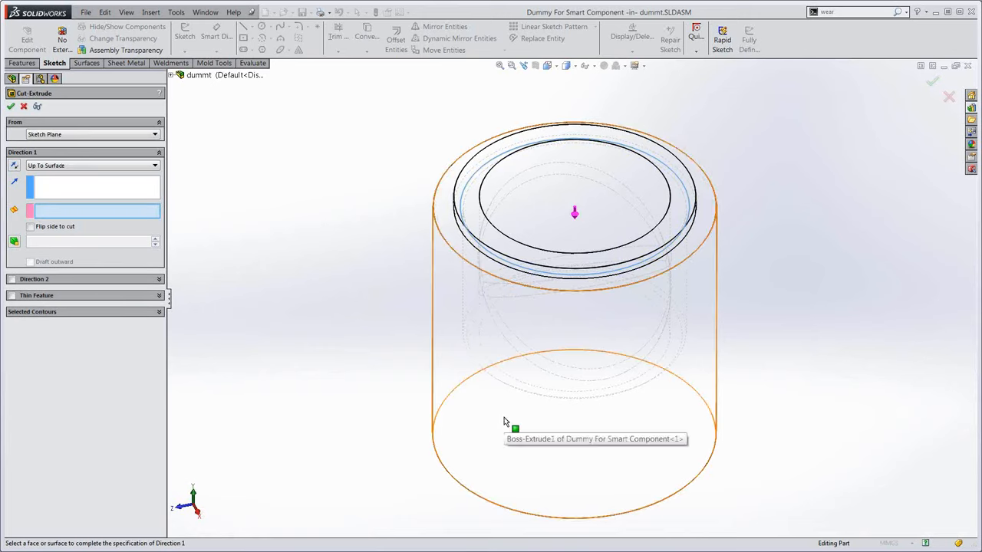
- Turn the cylinder to show its underside and switch the display style to Shaded With Edges
middle_drag(504, 422, 503, 251)
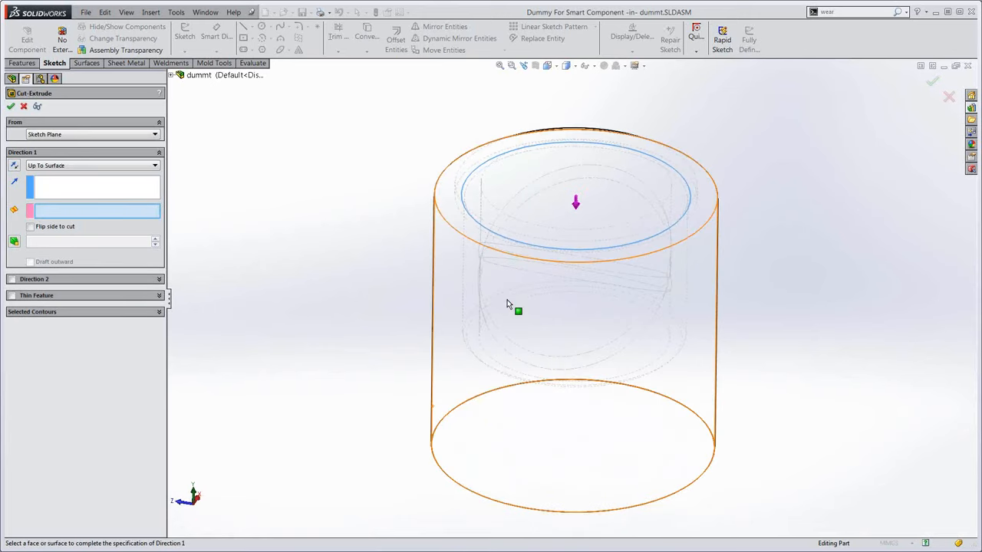
scroll(511, 307, down, 4)
scroll(560, 346, up, 4)
mouse_move(598, 350)
middle_down()
mouse_move(591, 355)
mouse_move(656, 330)
mouse_move(640, 375)
mouse_move(645, 329)
mouse_move(601, 347)
middle_up()
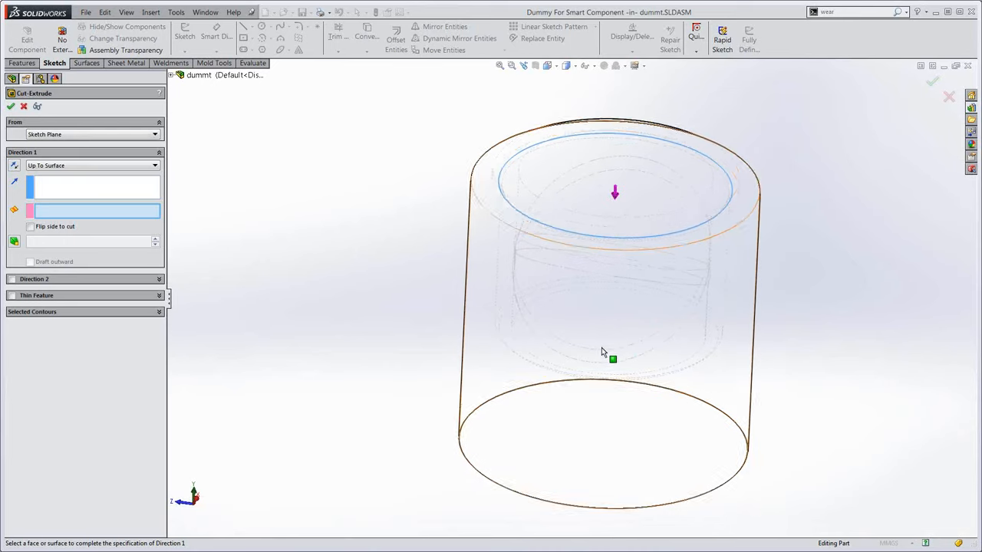
click(566, 66)
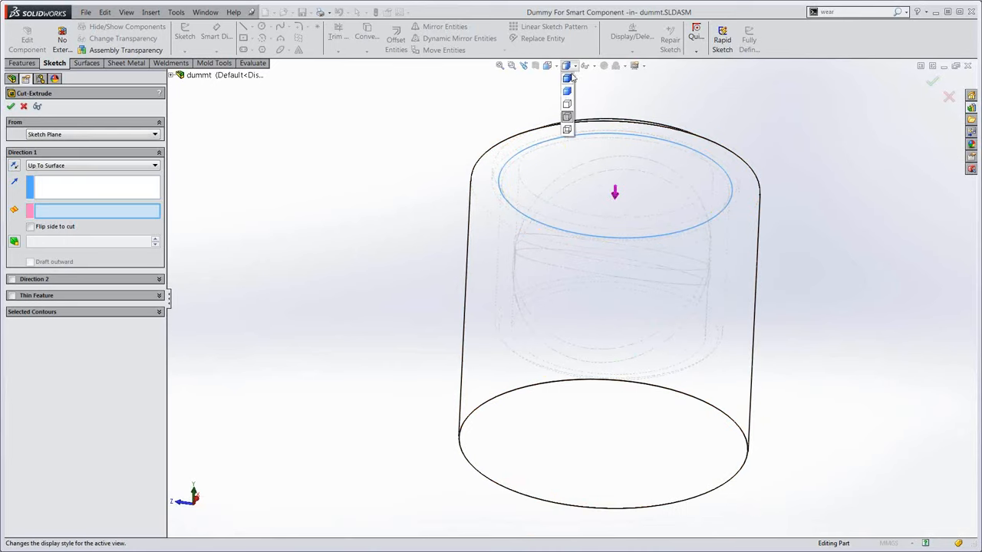
click(568, 86)
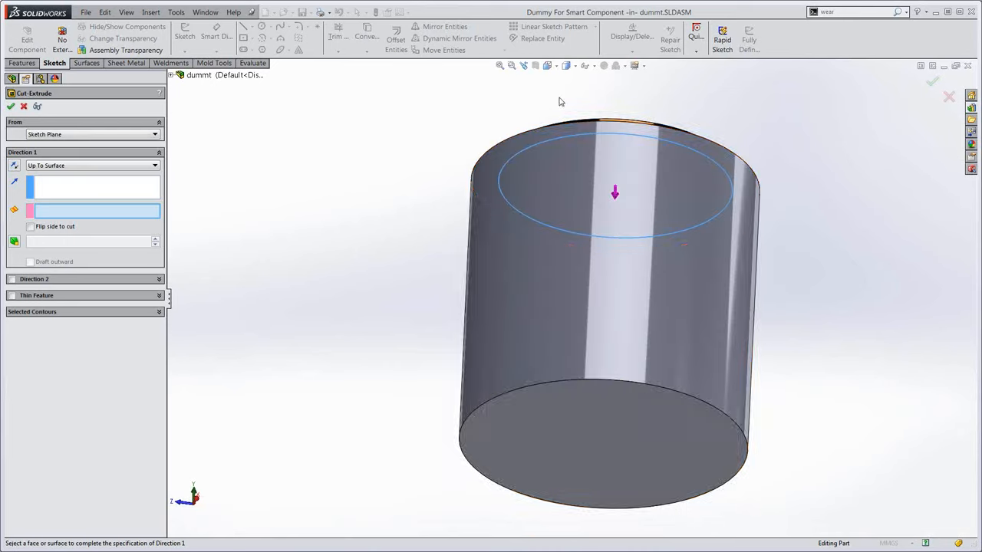
- Use Select Other on the dummy cylinder's side face to reach the bearing inside for the cut's end surface
right_click(659, 315)
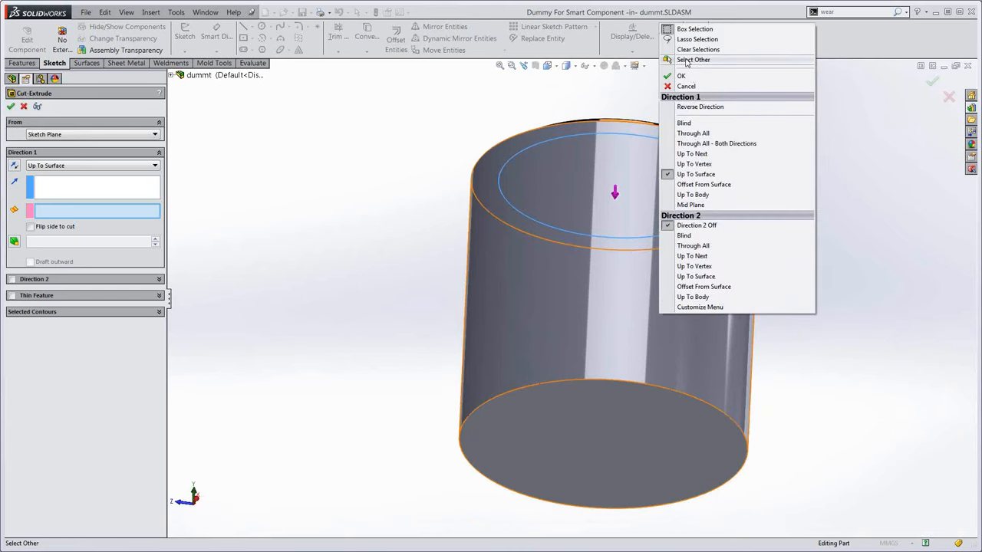
click(684, 60)
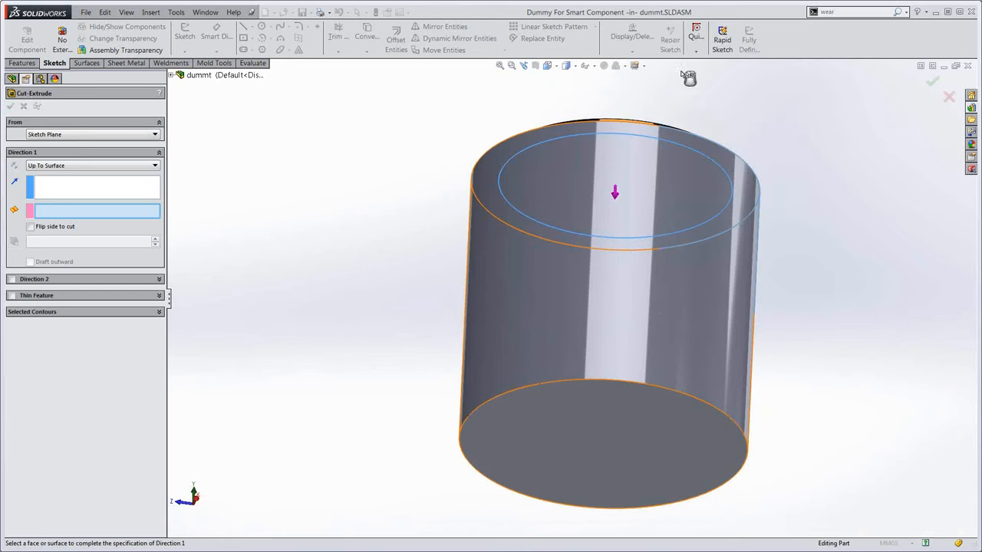
scroll(607, 416, down, 2)
scroll(607, 415, up, 2)
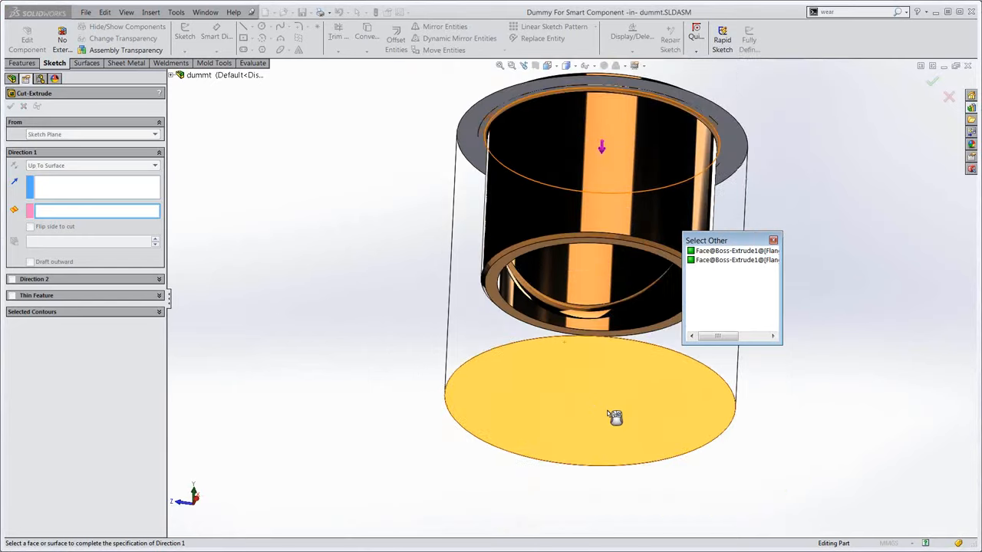
scroll(560, 227, down, 2)
scroll(566, 226, up, 2)
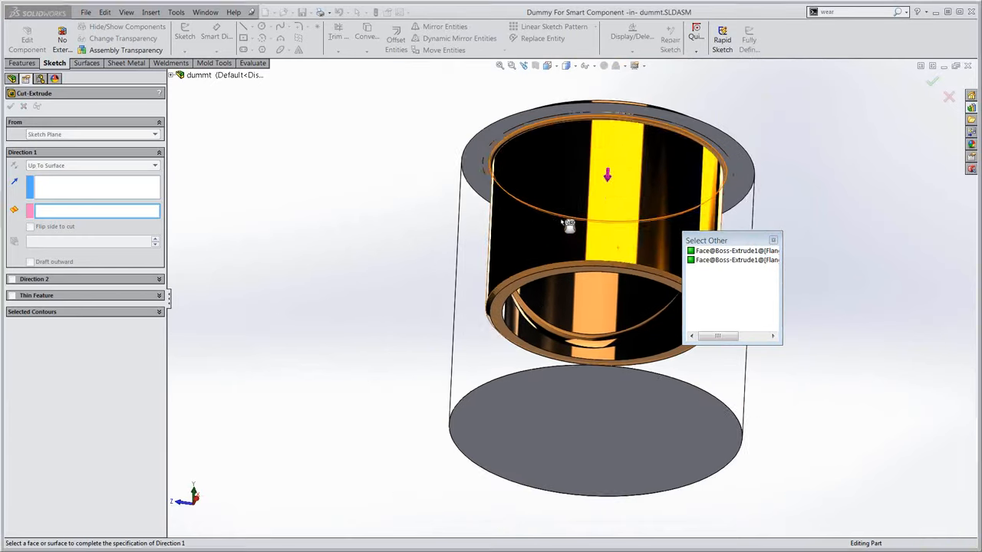
middle_drag(561, 220, 564, 216)
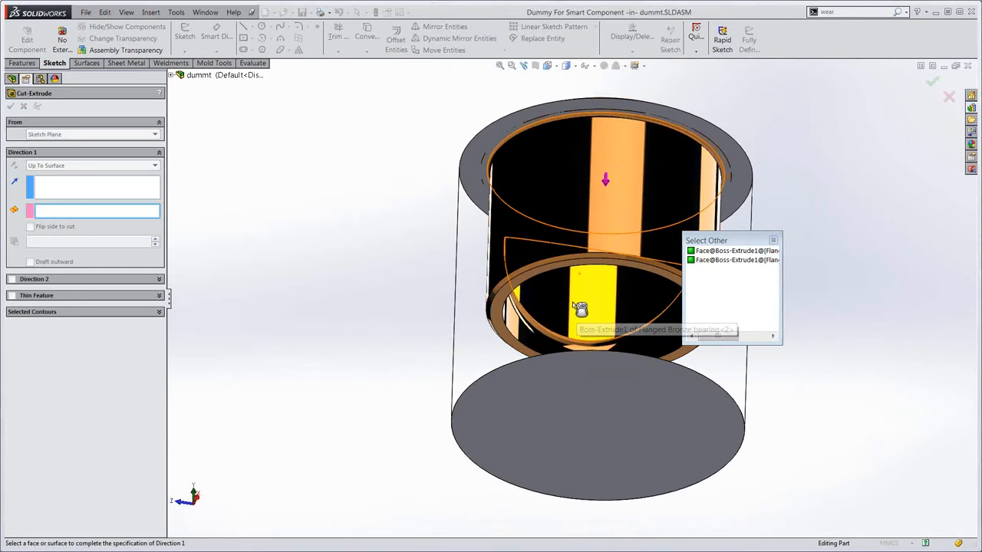
- Cut-extrude the sketched circle in the dummy cylinder up to the lower end face of the flanged bronze bearing
scroll(444, 313, down, 1)
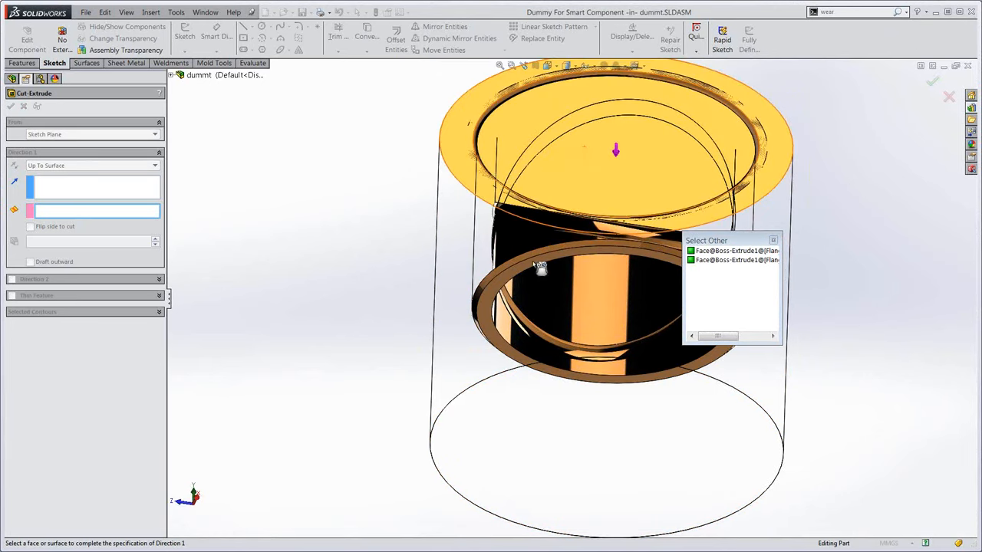
click(495, 290)
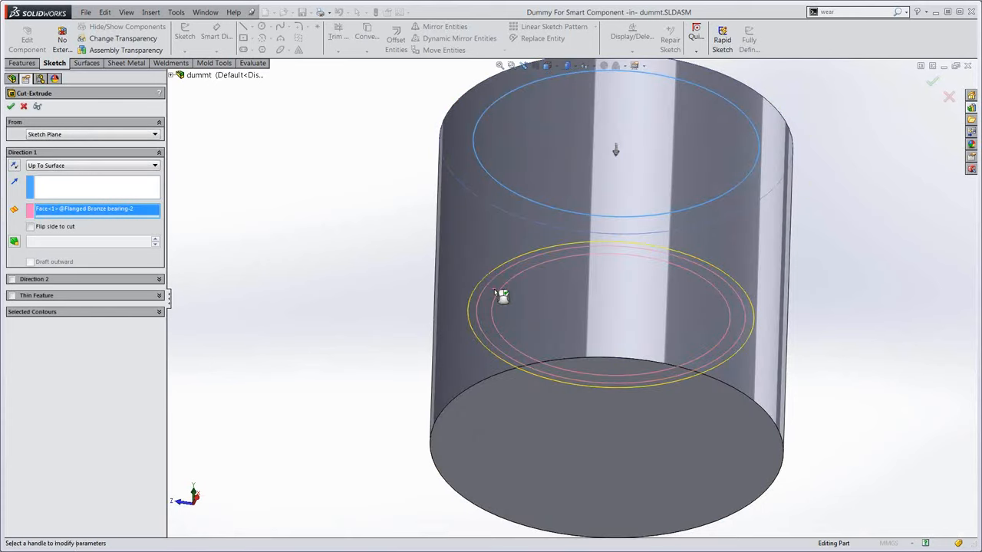
key(Return)
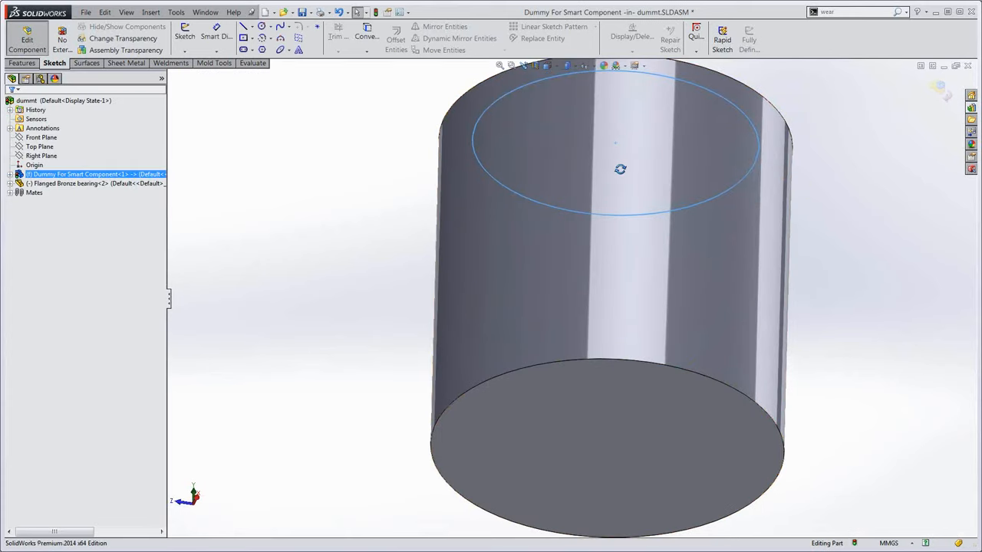
- Hide the flanged bronze bearing sitting in the cylinder's bore
middle_drag(619, 168, 605, 392)
scroll(631, 253, up, 2)
scroll(631, 254, down, 3)
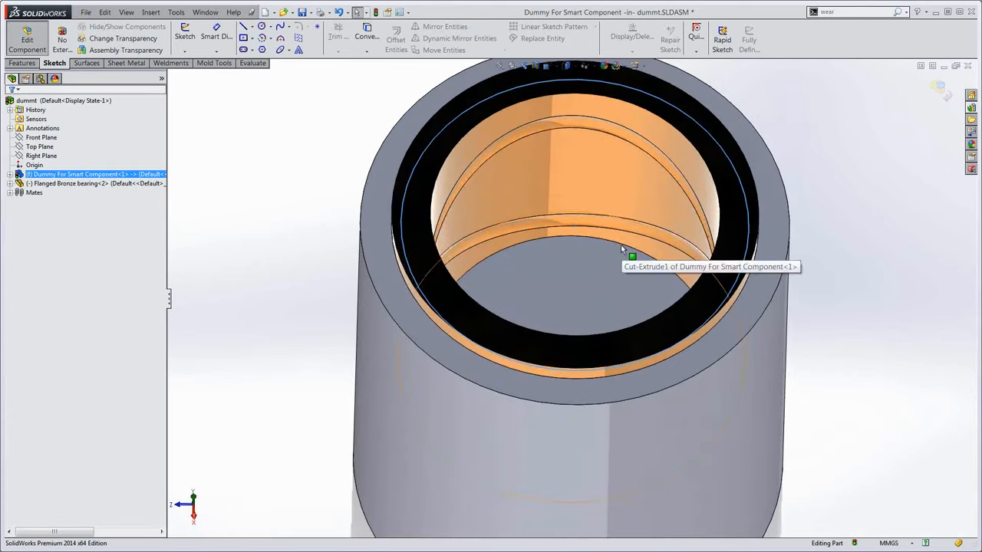
click(592, 169)
right_click(590, 170)
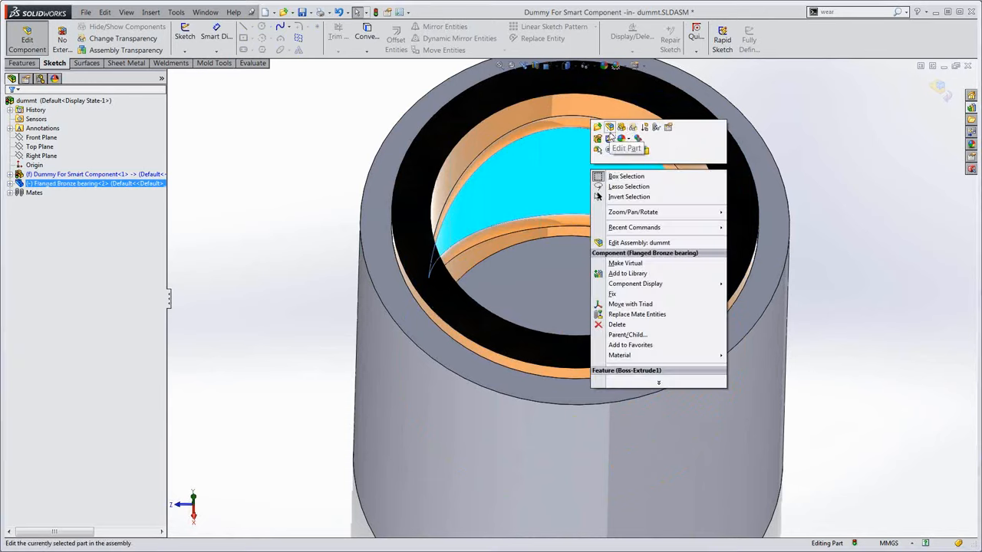
click(611, 138)
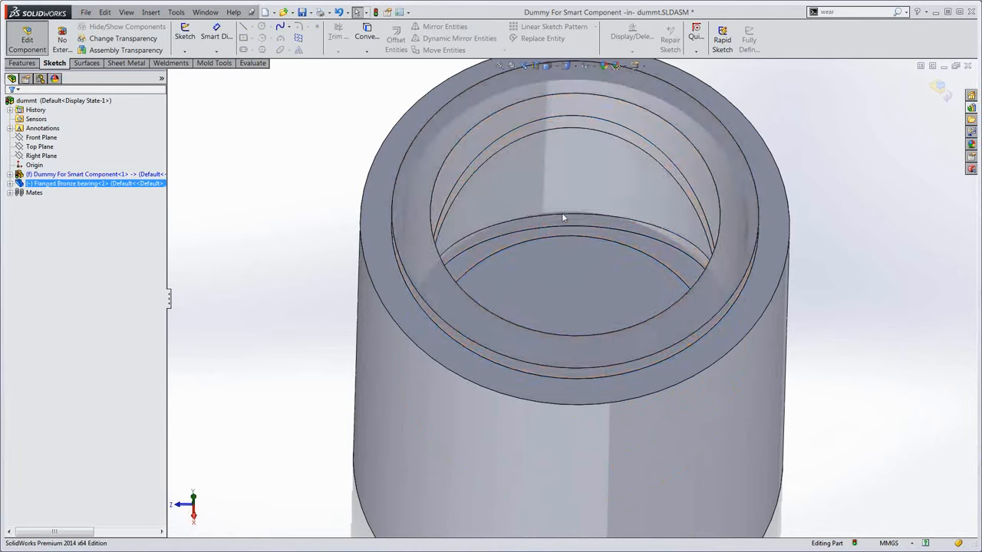
- Fillet the circular edge at the bottom of the cylinder's bore with a 2 mm radius
middle_drag(562, 213, 555, 268)
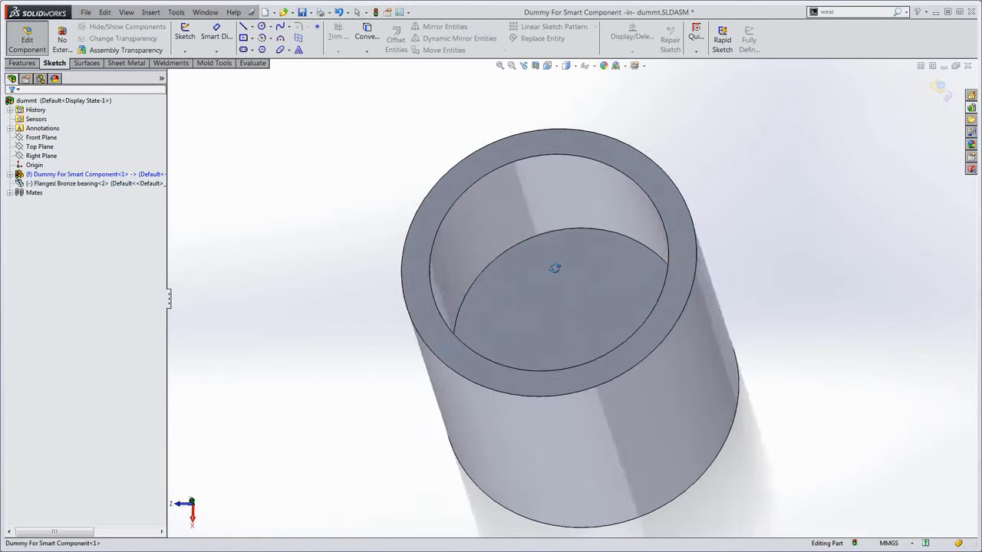
scroll(564, 255, down, 3)
click(566, 229)
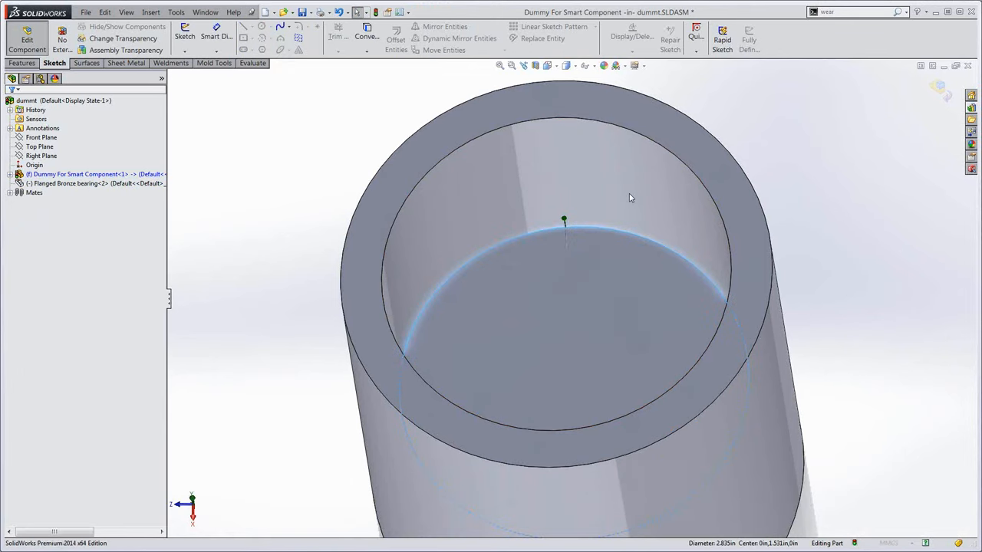
key(Return)
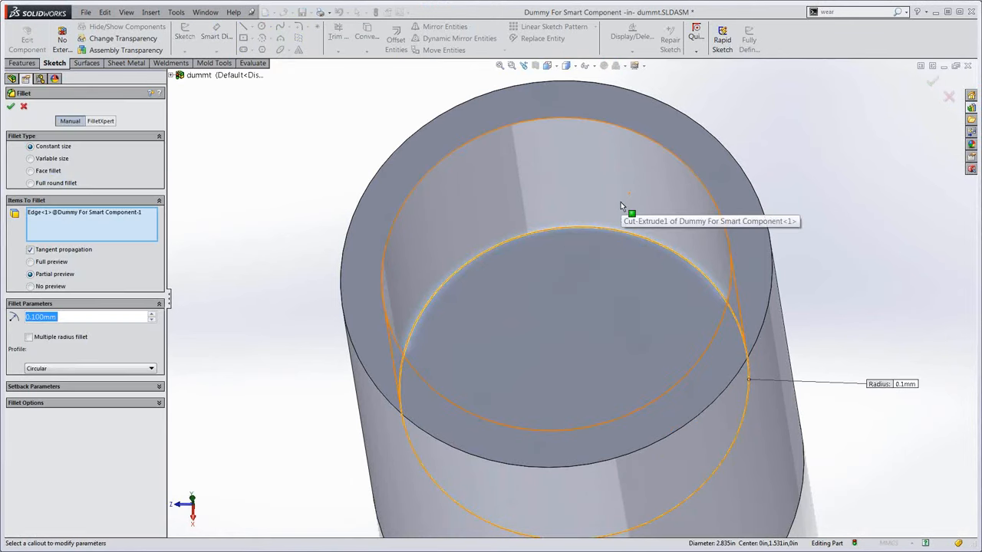
text(2)
key(Return)
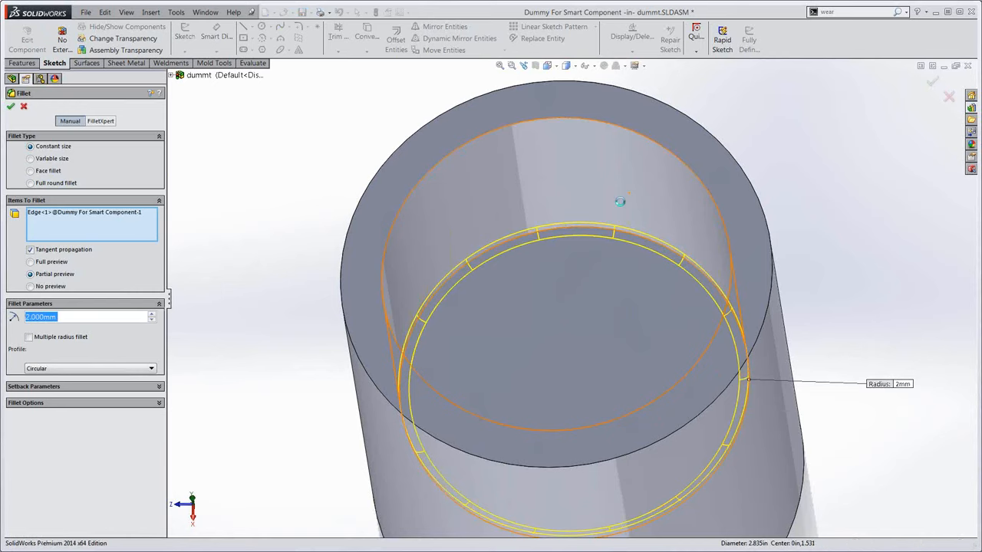
key(Return)
click(615, 123)
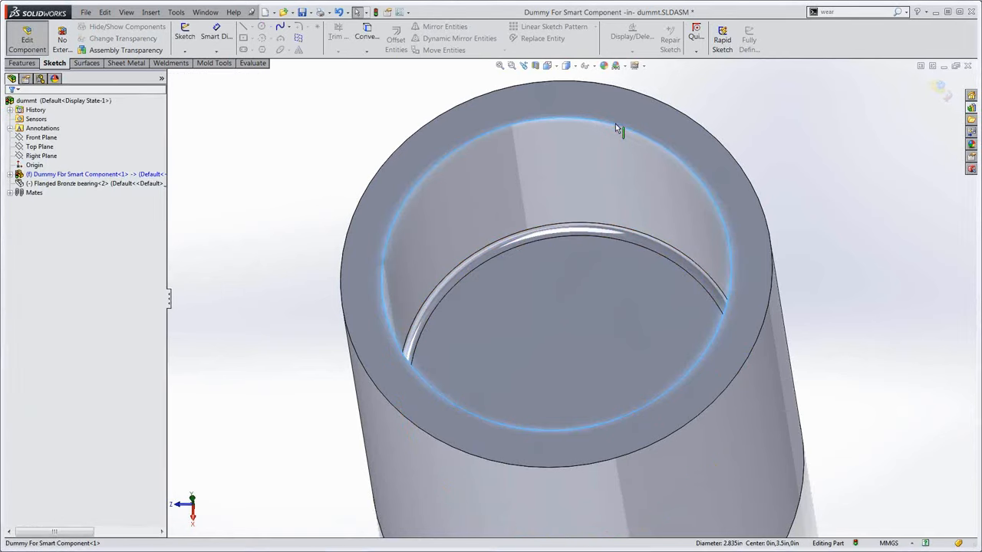
right_click(616, 124)
click(657, 105)
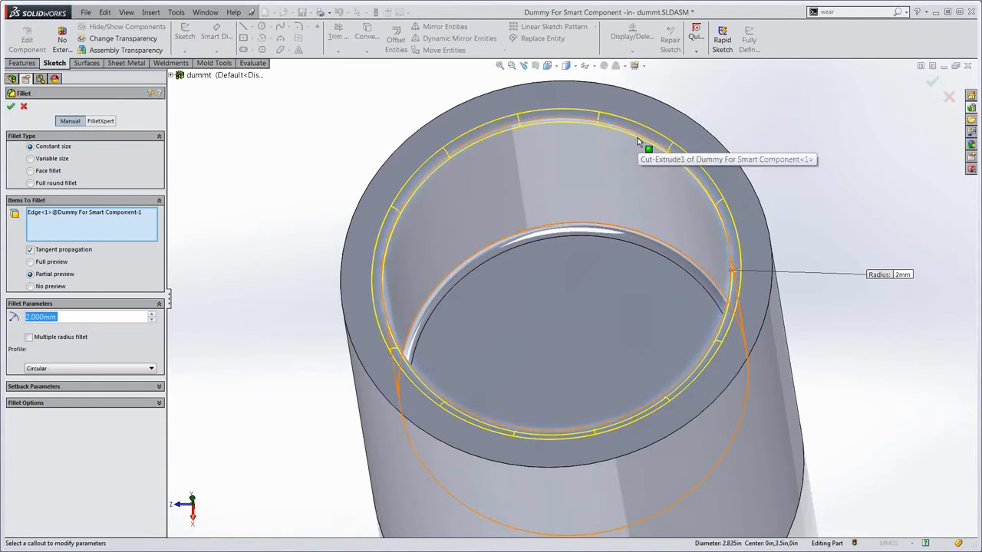
key(Return)
- Chamfer the upper edge of the cylinder's bore at 2 mm by 45 degrees
right_click(638, 138)
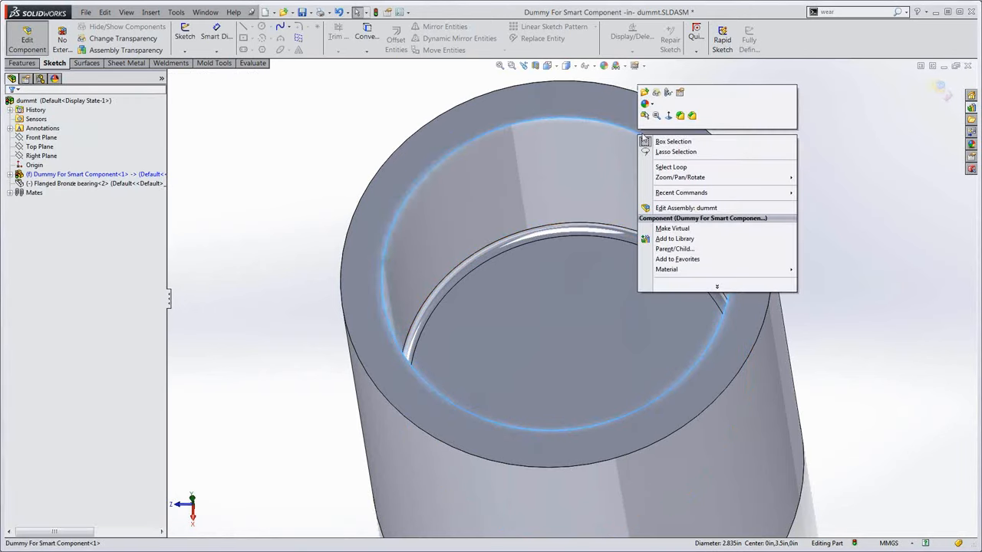
click(691, 116)
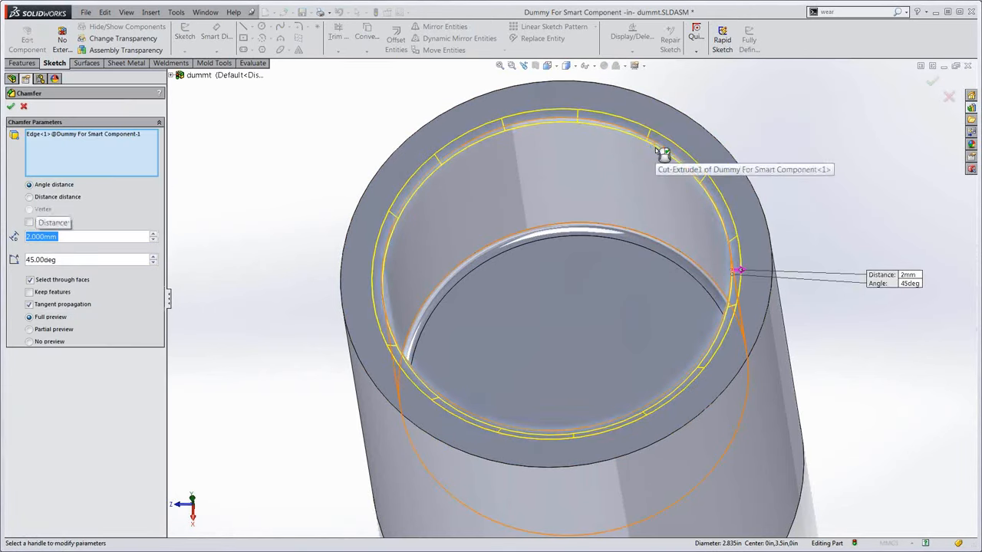
key(Return)
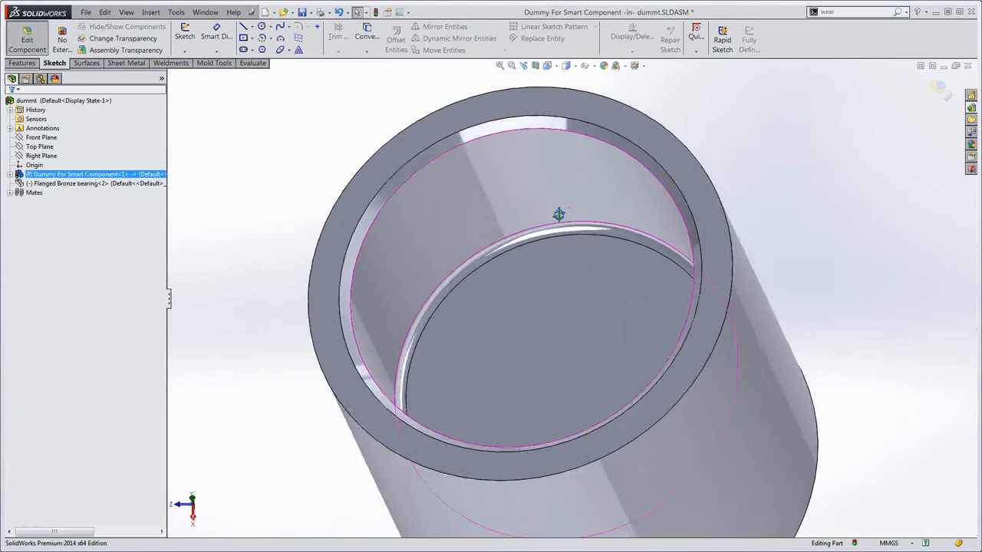
- Show the flanged bronze bearing again and return from part editing to the assembly
middle_drag(559, 214, 585, 269)
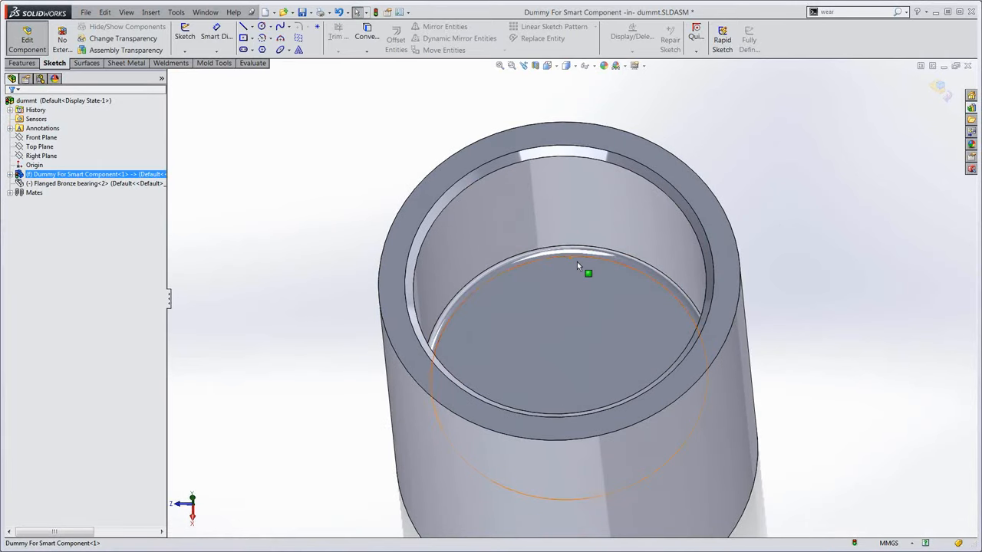
ctrl+click(57, 188)
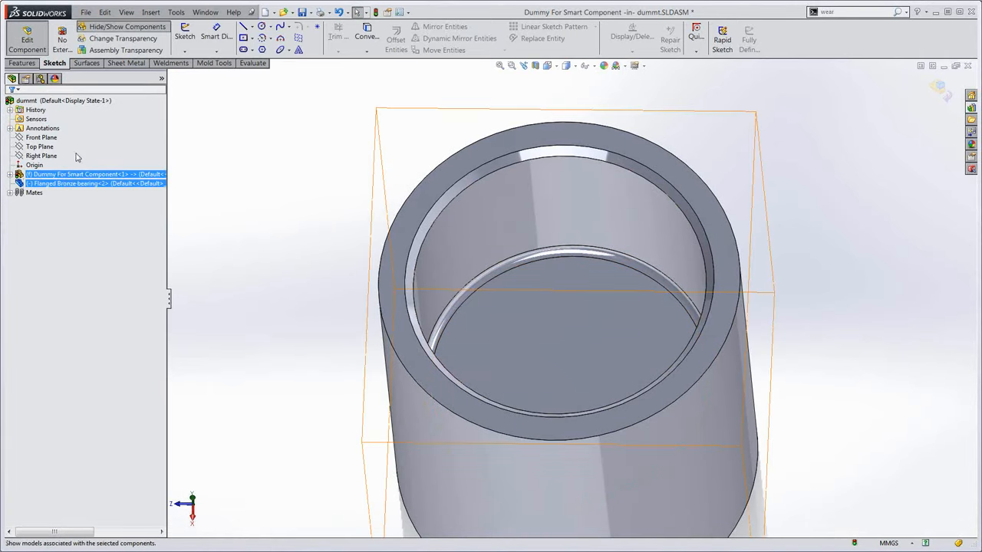
middle_drag(540, 270, 595, 300)
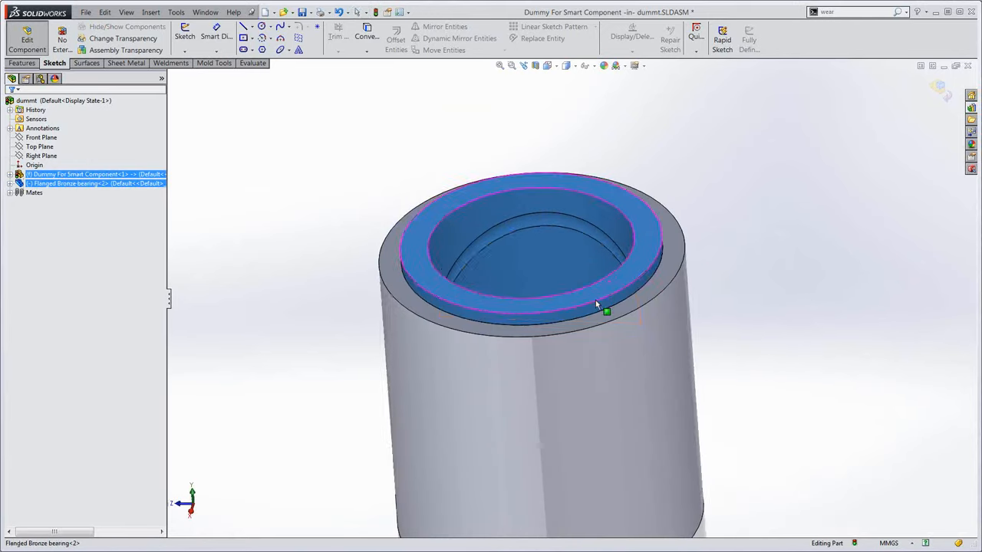
middle_drag(529, 251, 542, 287)
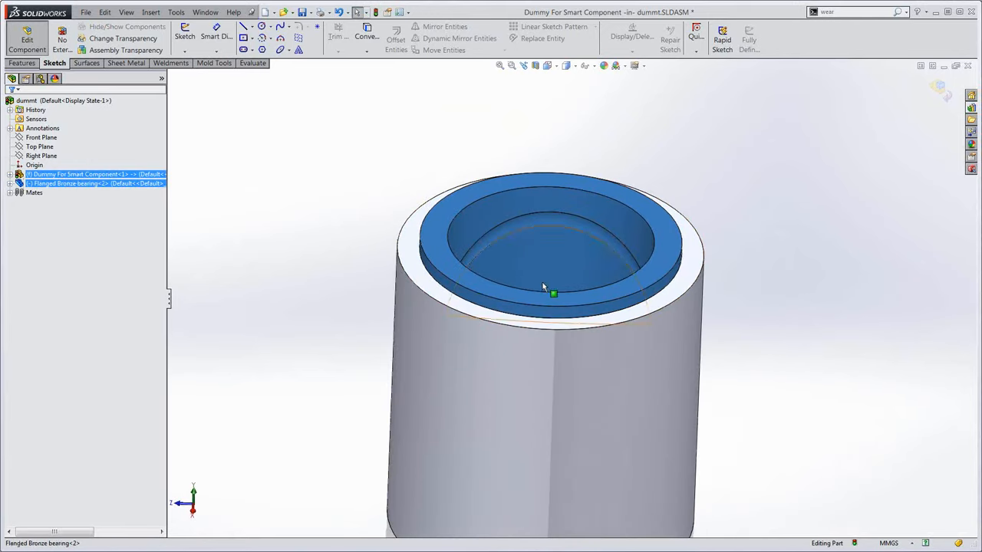
click(939, 89)
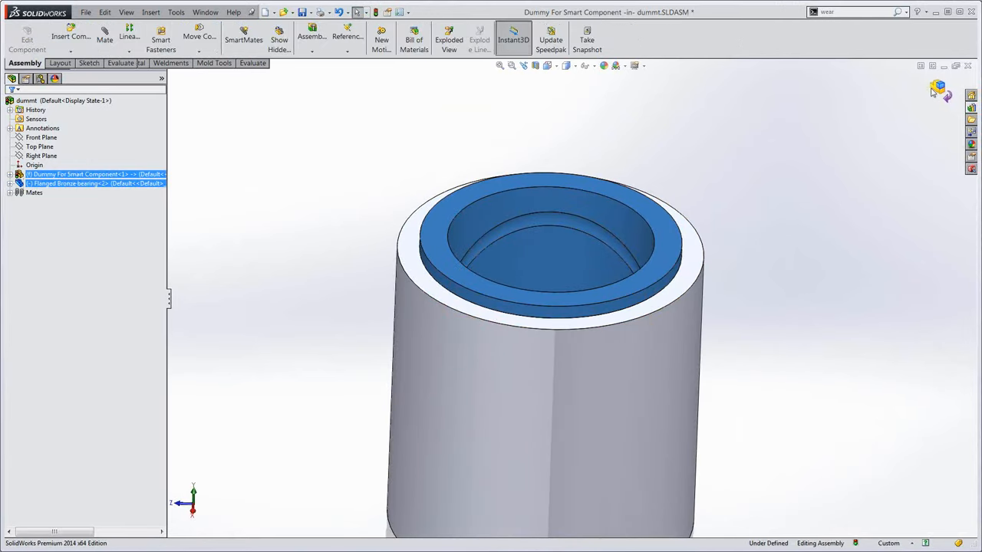
- Insert the part WEAR PLATE Ø61xØ120x4 from the library search results and seat it around the bearing's flange
click(970, 169)
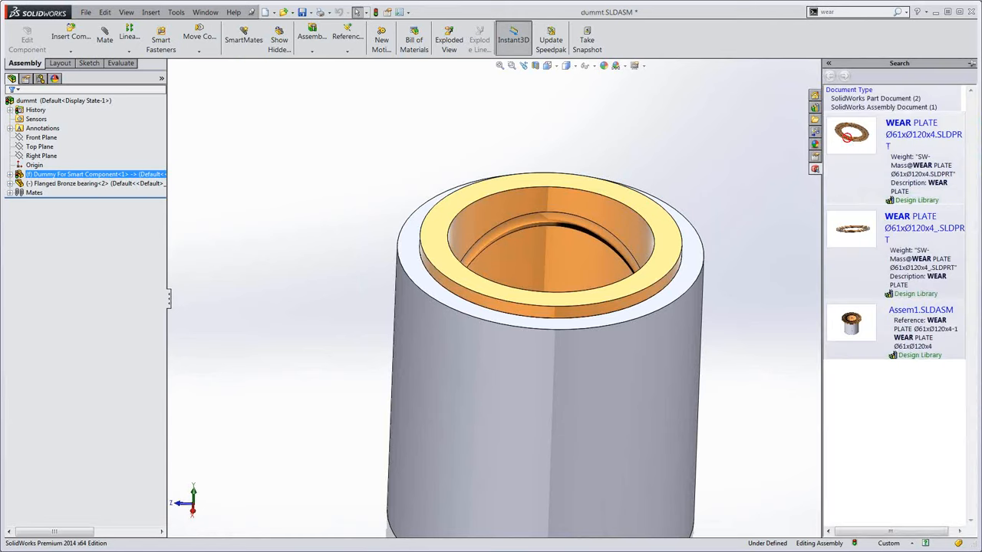
drag(847, 135, 661, 272)
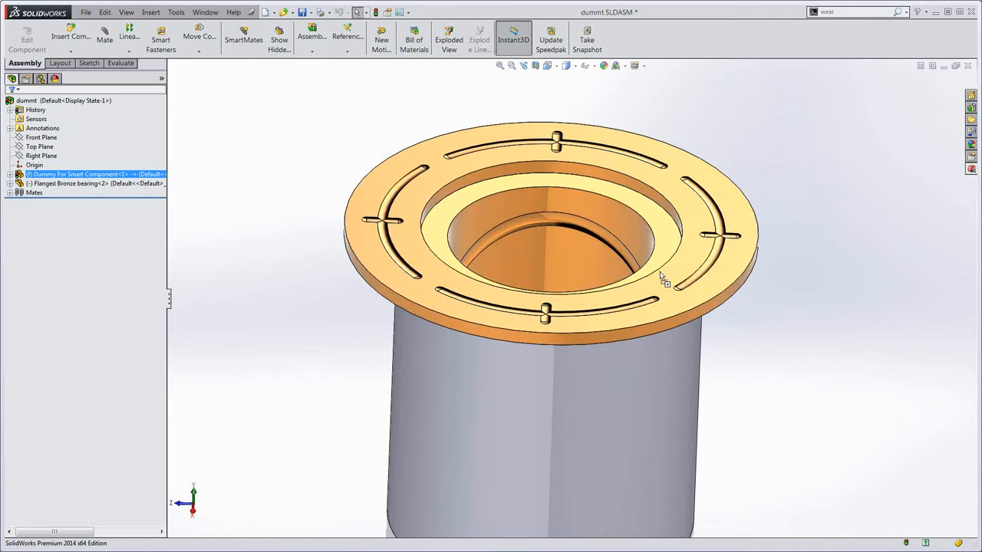
drag(660, 270, 649, 286)
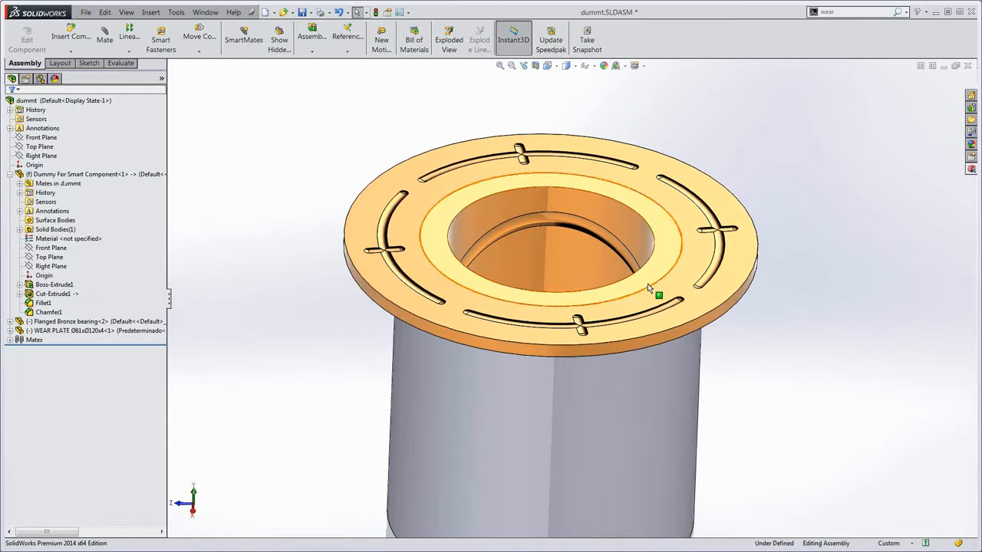
middle_drag(462, 147, 459, 186)
scroll(564, 254, up, 3)
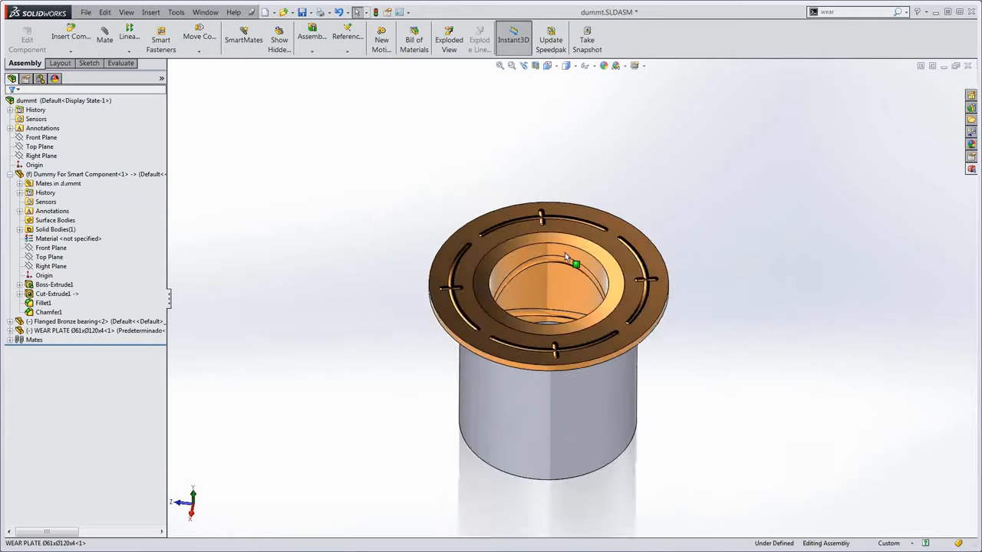
scroll(564, 255, down, 2)
middle_drag(564, 255, 569, 305)
scroll(569, 307, up, 4)
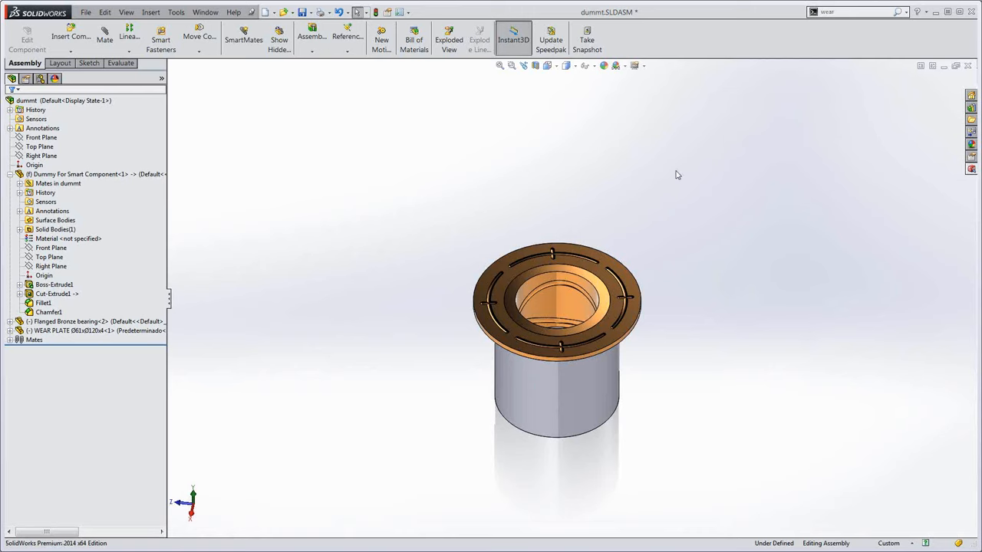
- Search the commands for "smart" and add Make Smart Component to the assembly commands
click(413, 299)
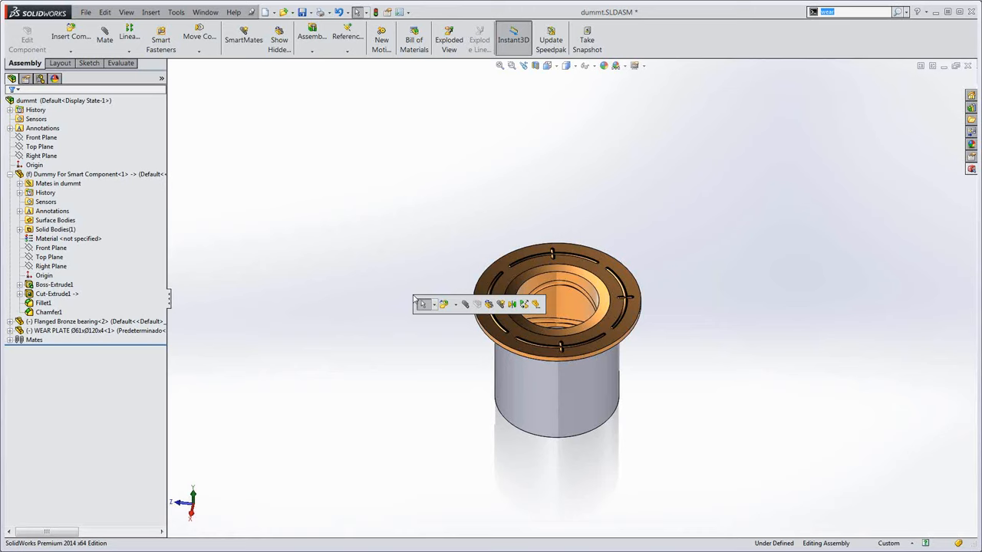
text(smart)
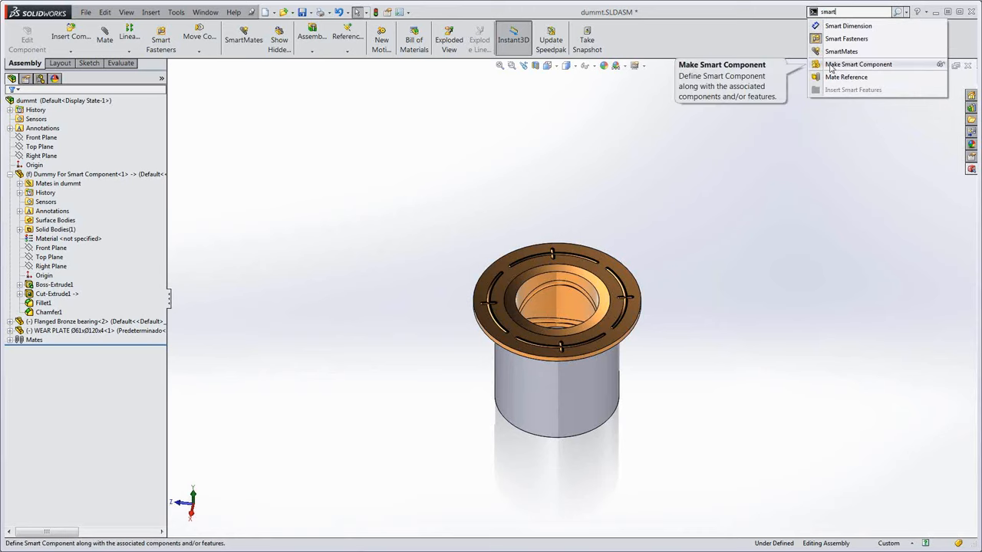
drag(831, 69, 640, 46)
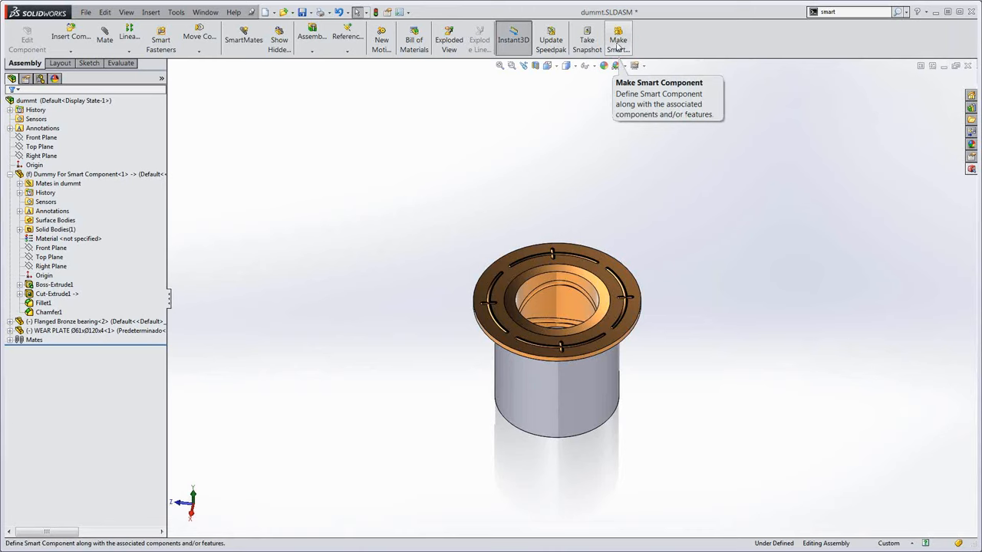
- Remove the added Make Smart Component command from the assembly commands by customizing the interface
click(621, 44)
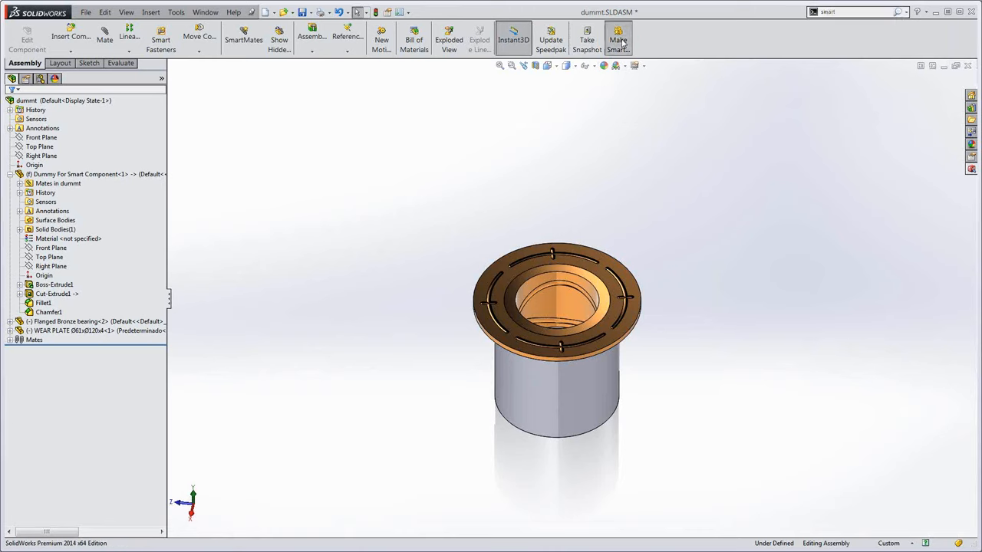
click(856, 13)
text(s)
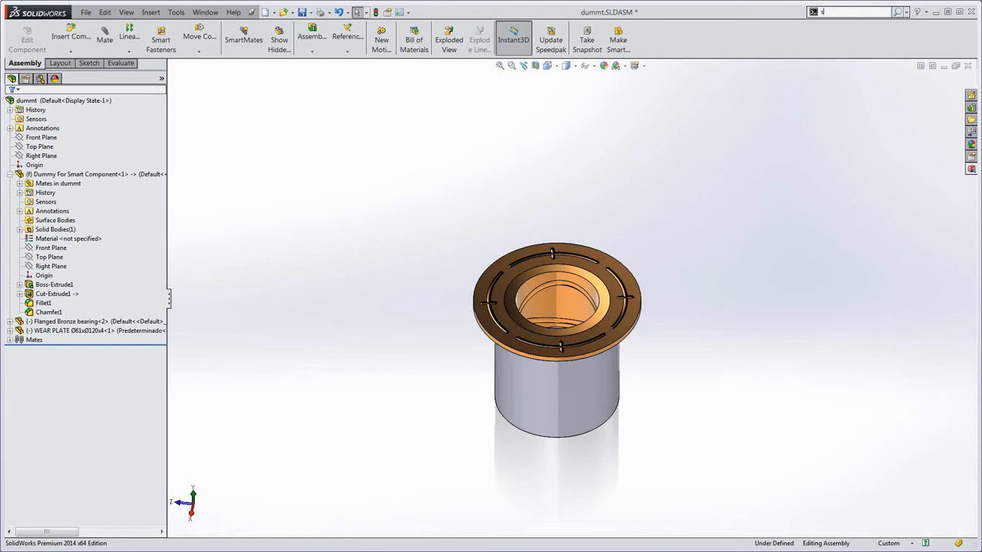
text(m)
click(617, 38)
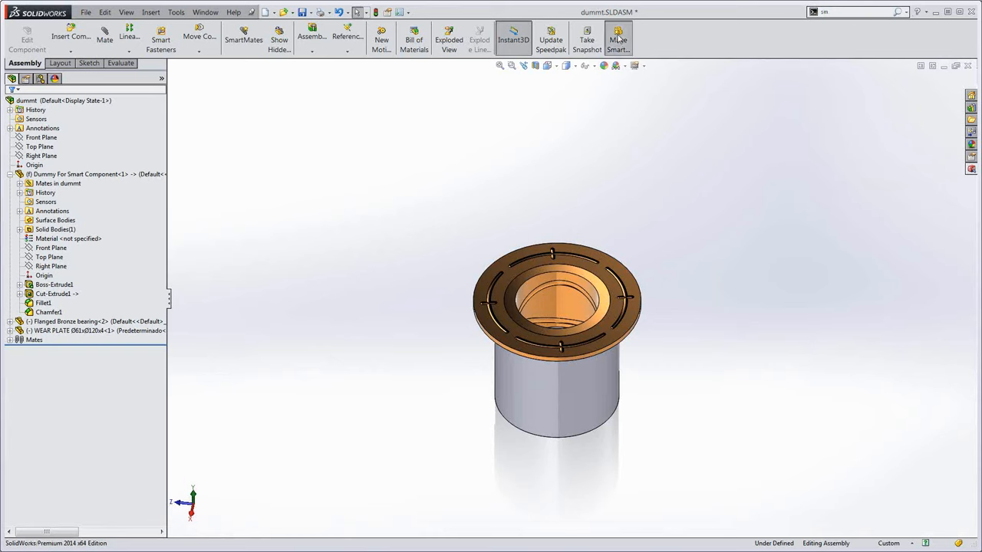
right_click(657, 38)
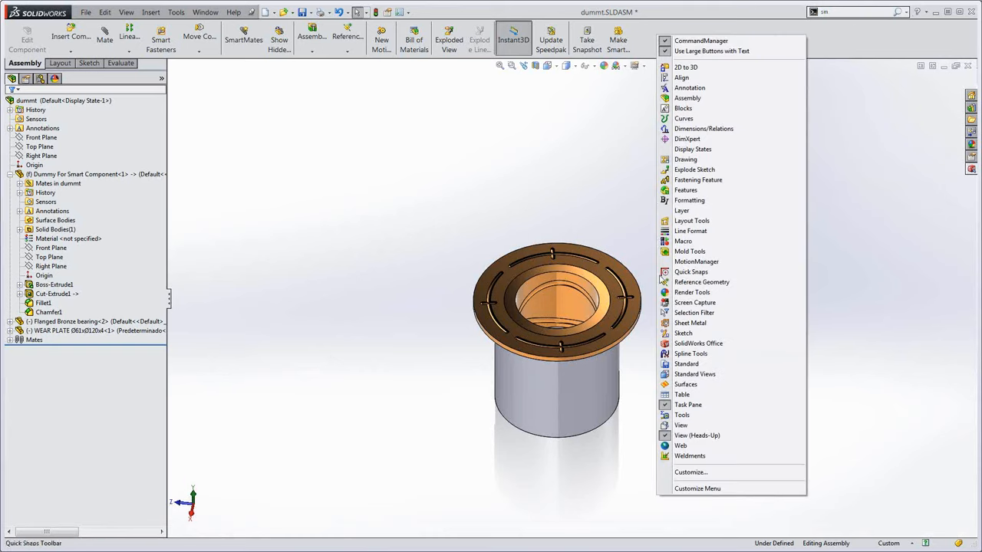
click(694, 473)
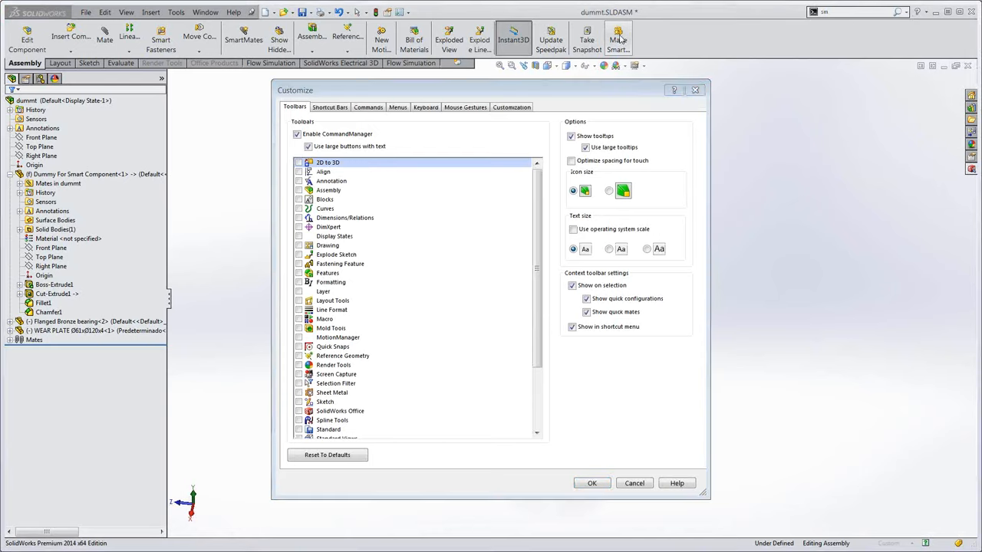
key(Return)
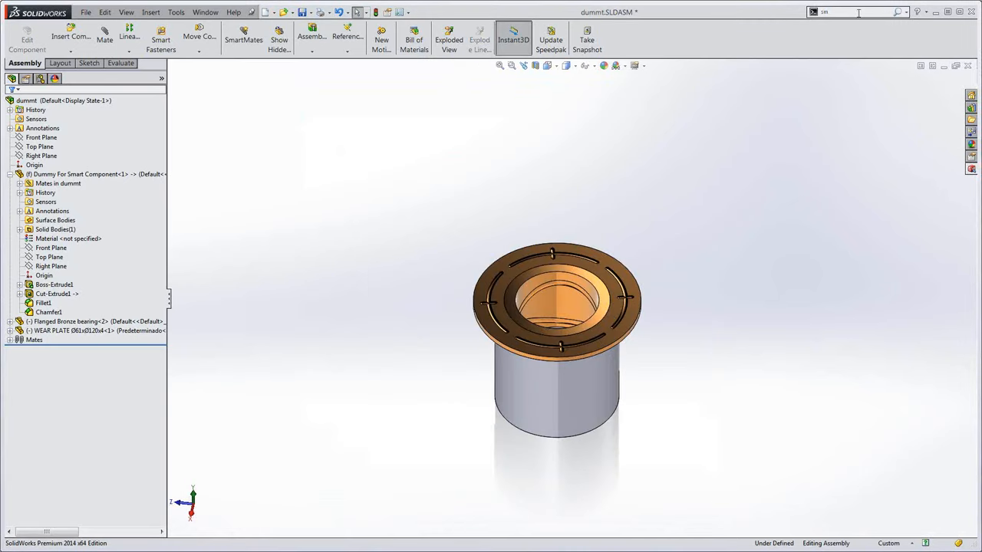
- Search the commands for "smart" and locate where Make Smart Component is found in the interface
click(856, 13)
text(smar)
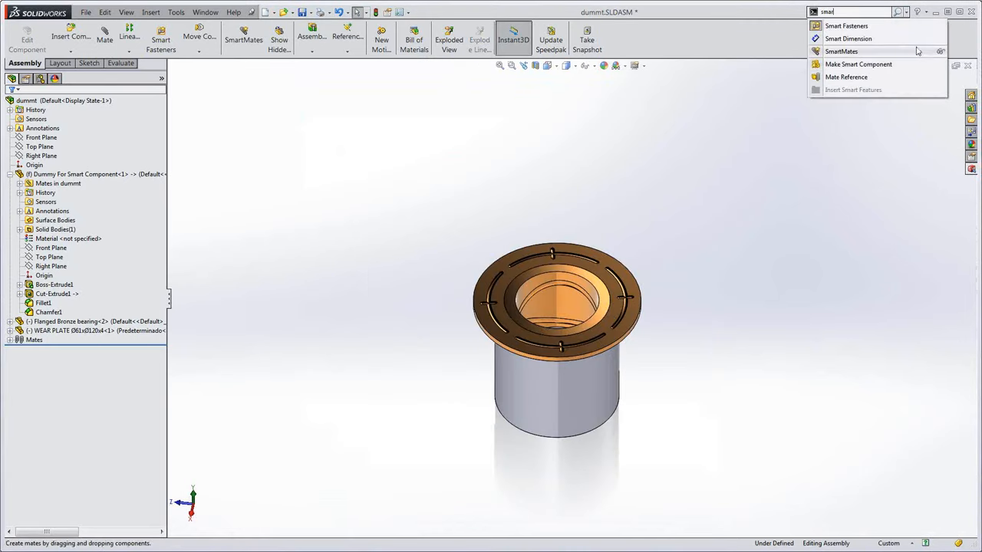
click(940, 53)
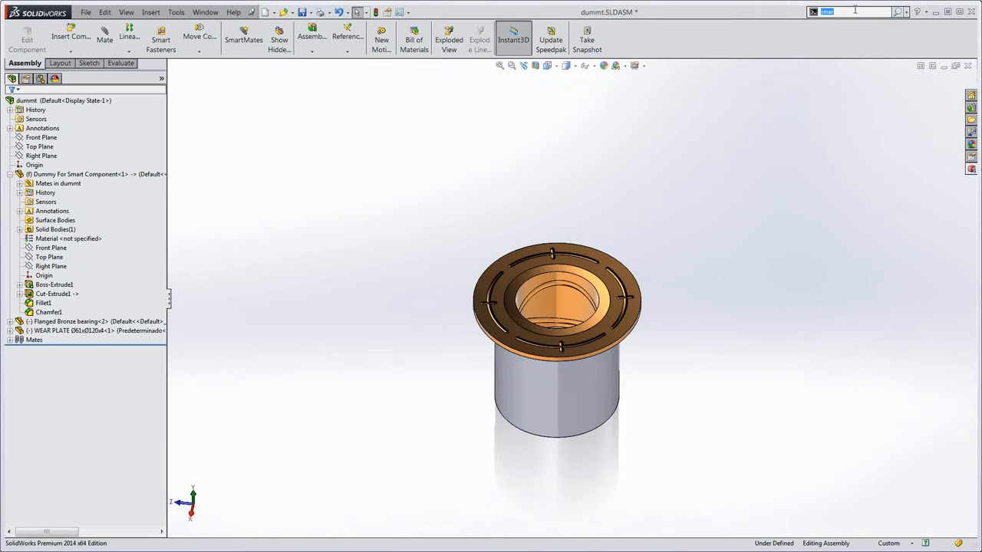
text(smart)
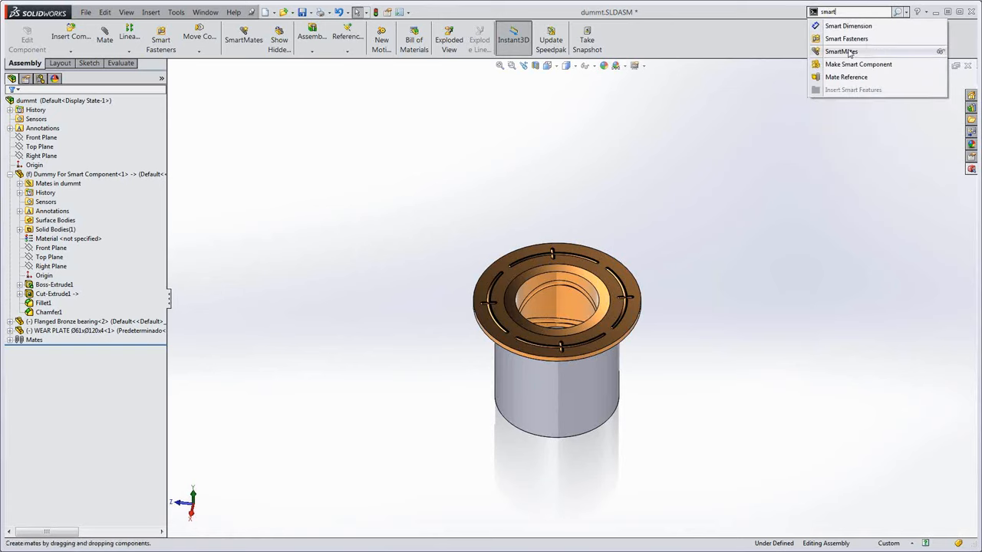
click(941, 65)
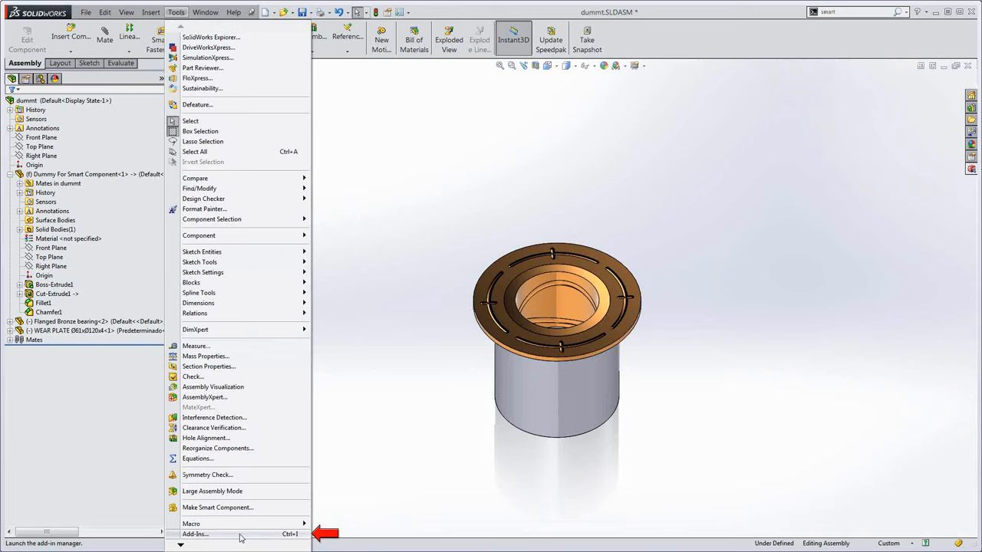
- Start Make Smart Component with the flanged bronze bearing as the smart component and WEAR PLATE Ø61xØ120x4 as its associated component
click(206, 510)
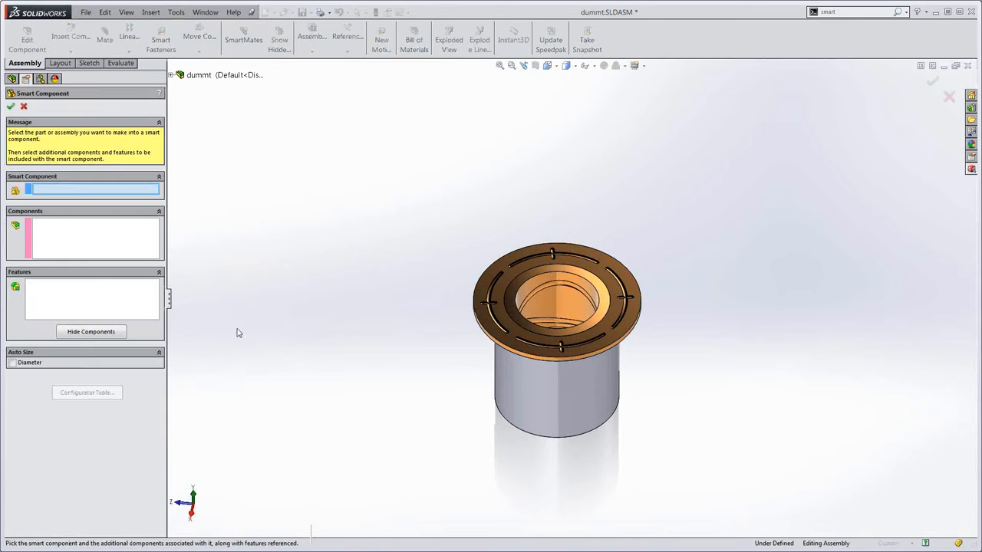
click(529, 290)
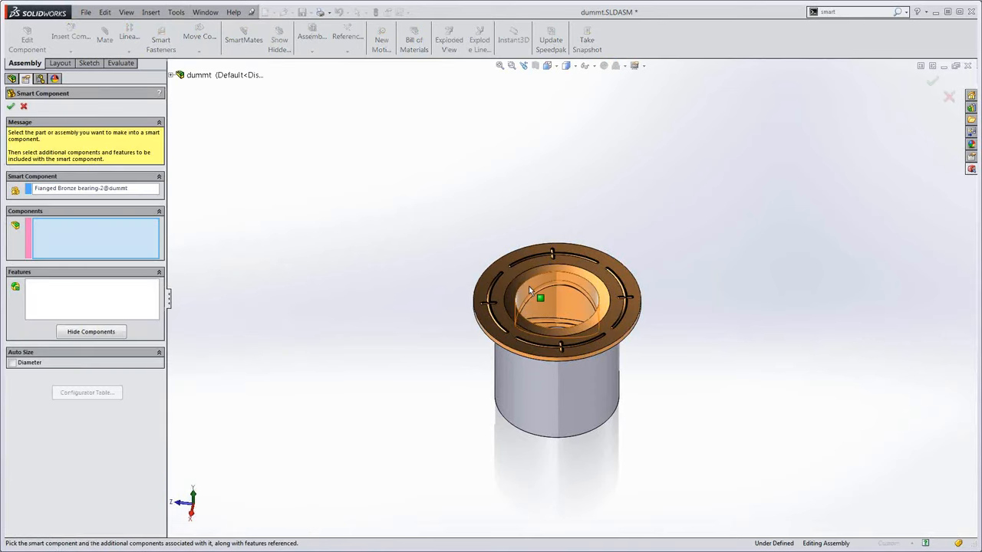
click(560, 259)
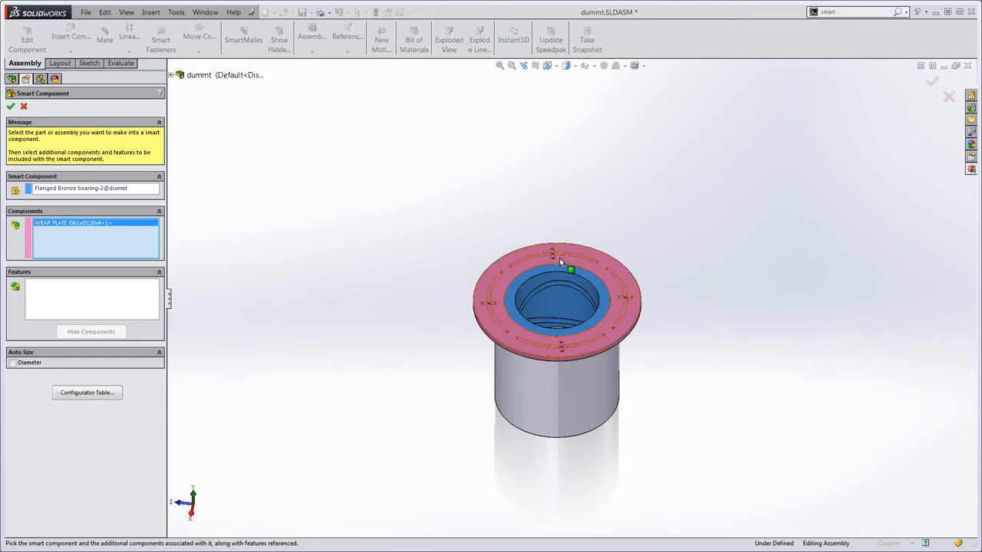
middle_drag(559, 258, 557, 292)
scroll(556, 292, down, 3)
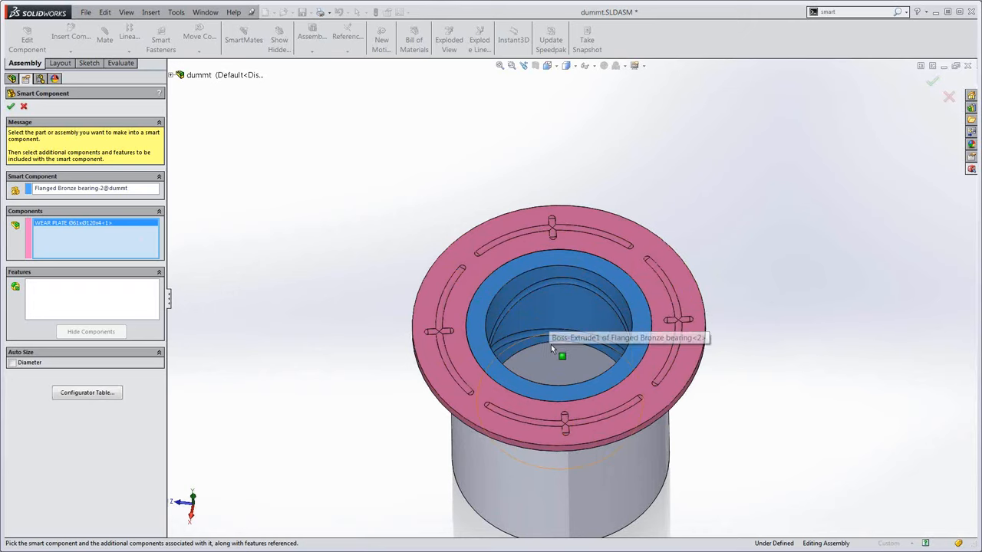
- Hide the selected components and include the dummy cylinder's Cut-Extrude1, Chamfer1 and Fillet1 as the smart component's features
click(171, 75)
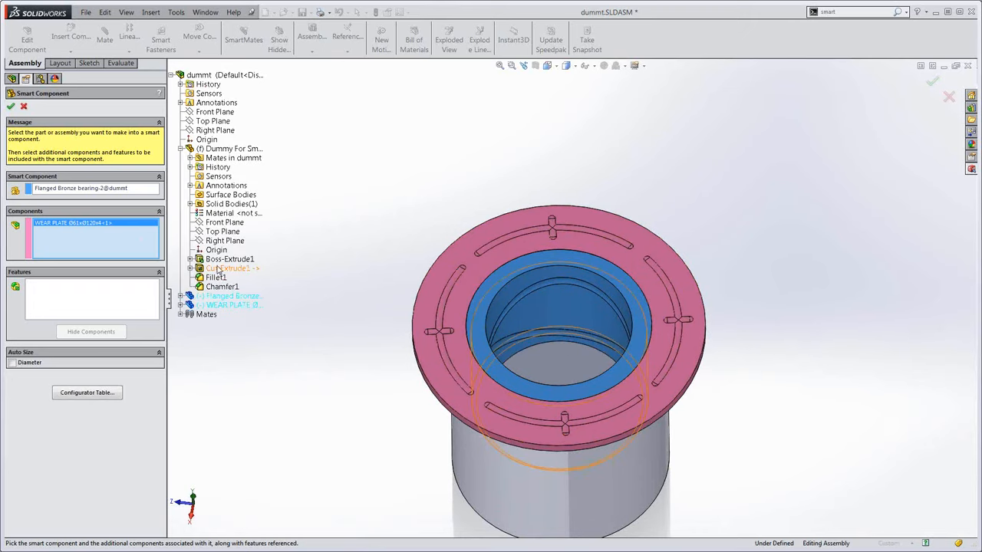
click(109, 309)
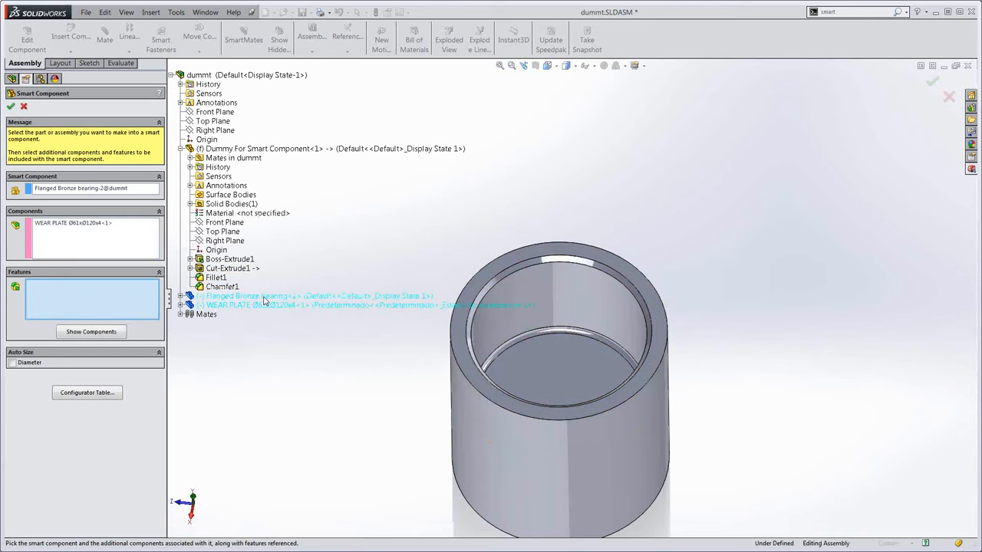
middle_drag(571, 304, 574, 326)
click(570, 297)
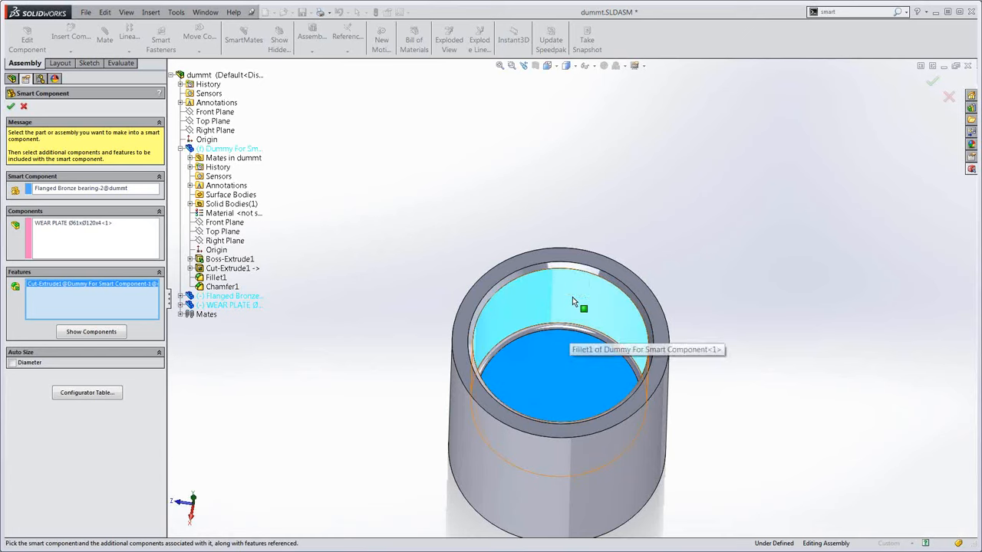
click(573, 270)
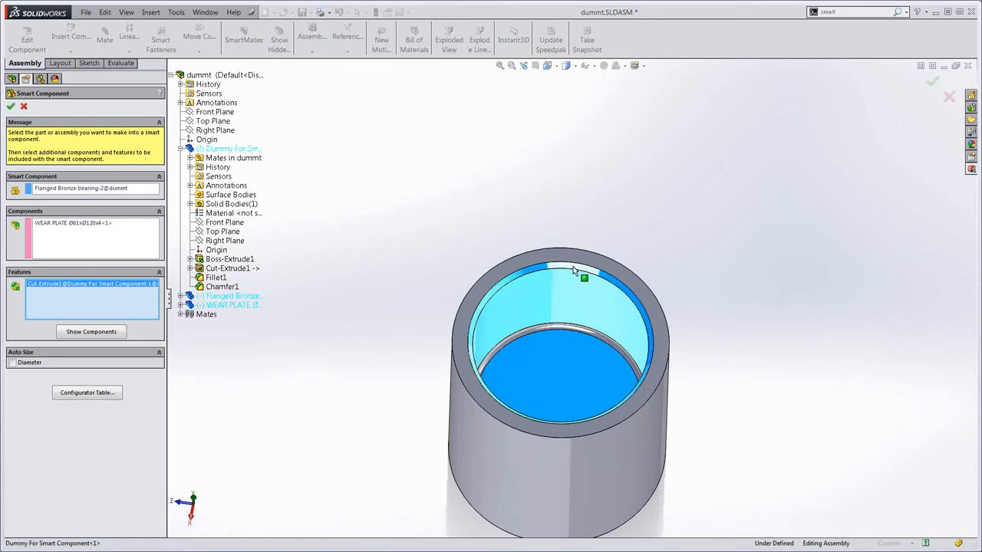
click(575, 331)
scroll(559, 393, up, 3)
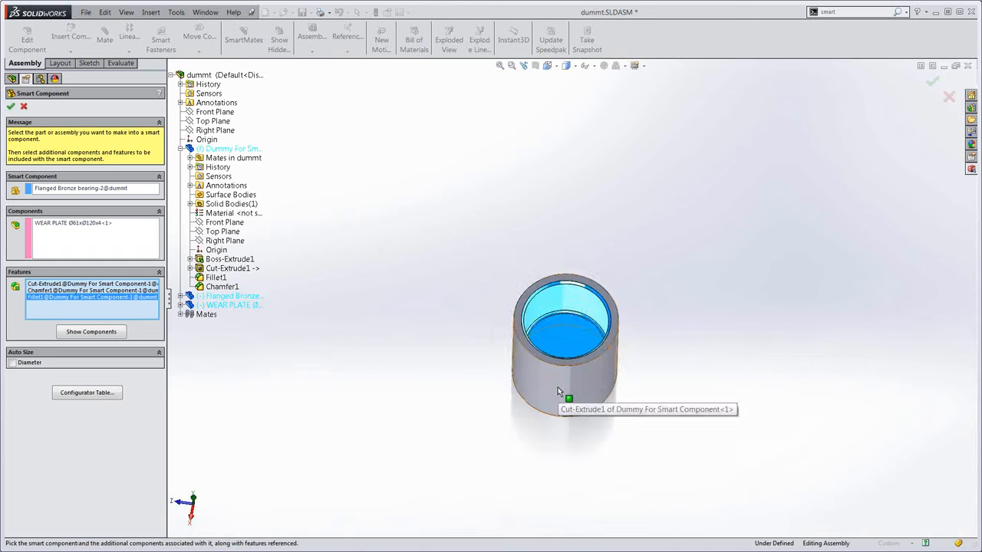
middle_drag(555, 370, 563, 332)
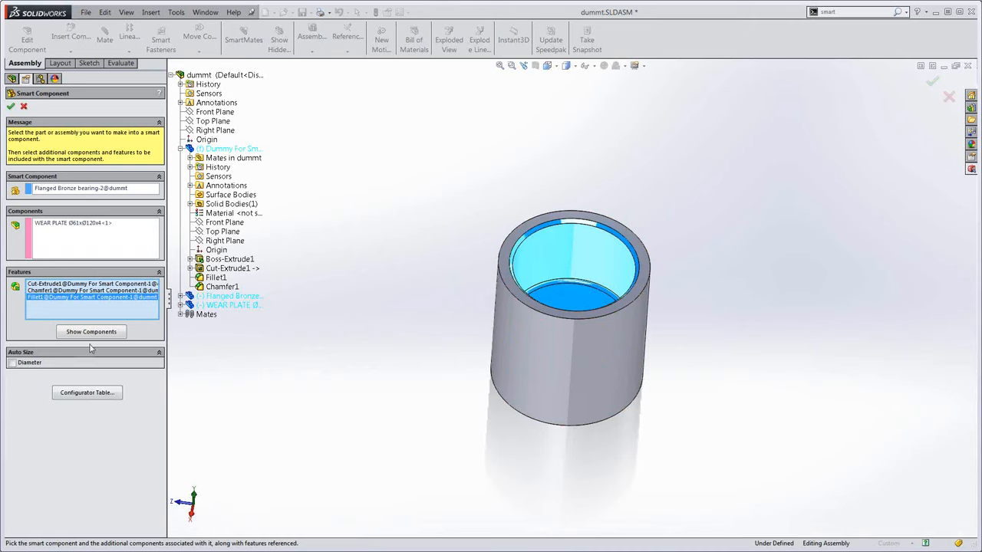
- Try diameter auto sizing with the bearing's outer cylindrical face as concentric mate reference, and review the configurator table
click(12, 364)
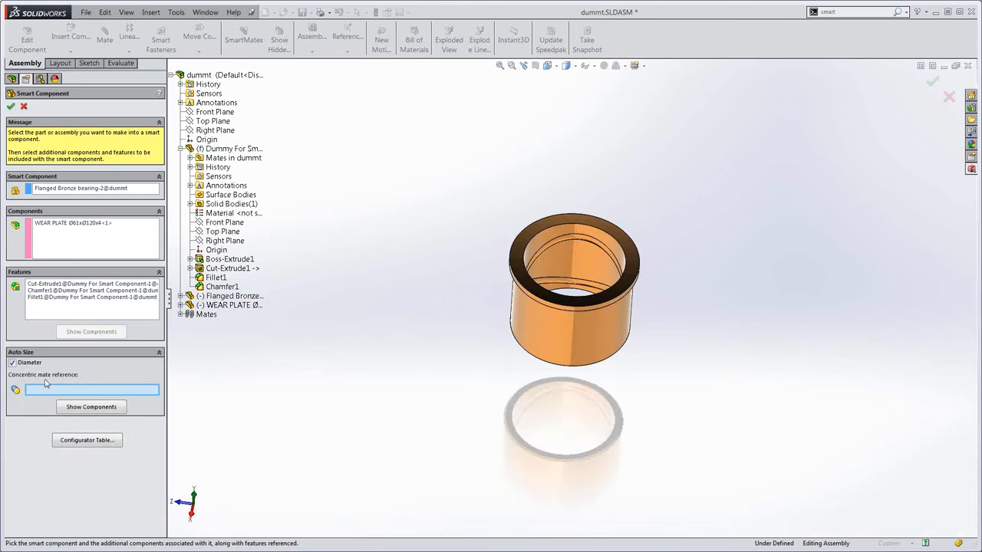
click(554, 325)
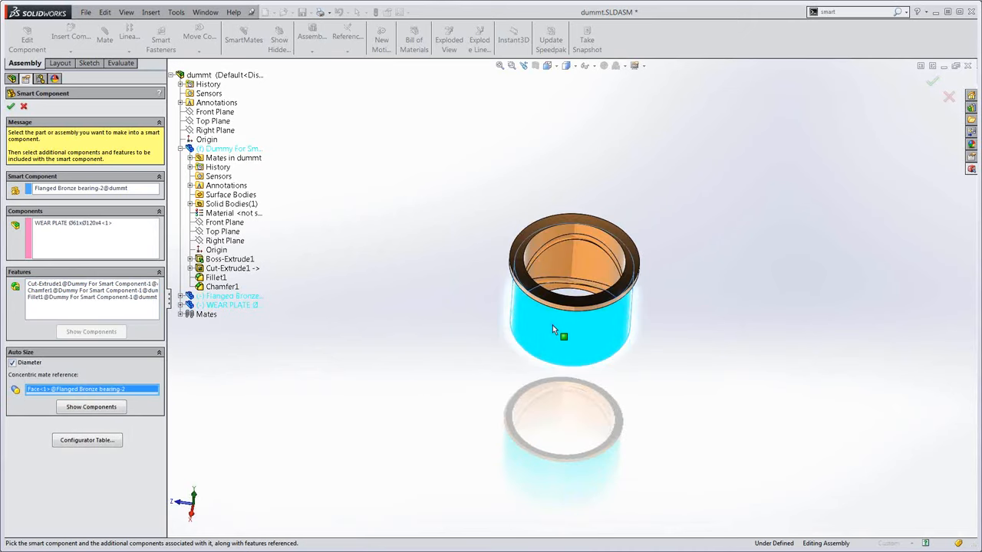
click(84, 442)
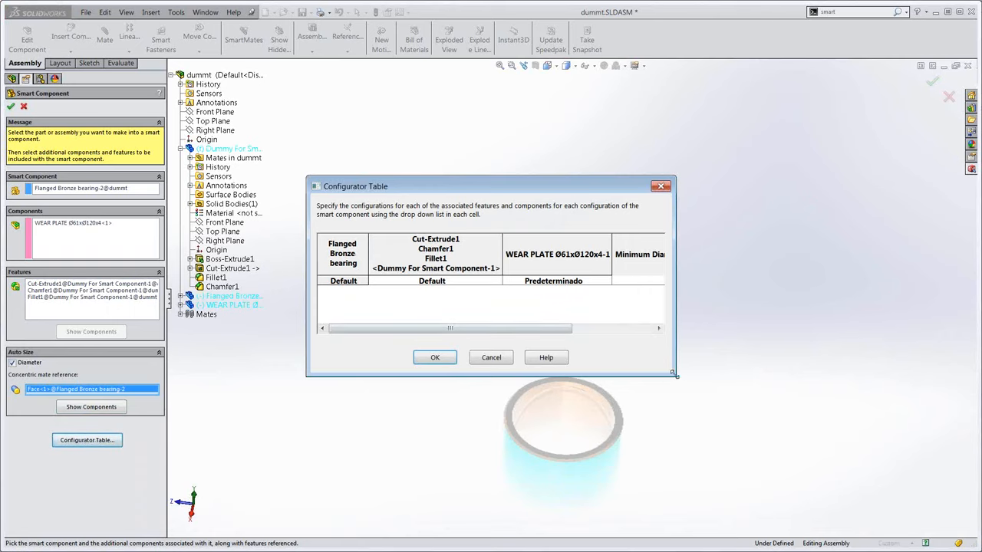
drag(672, 374, 887, 431)
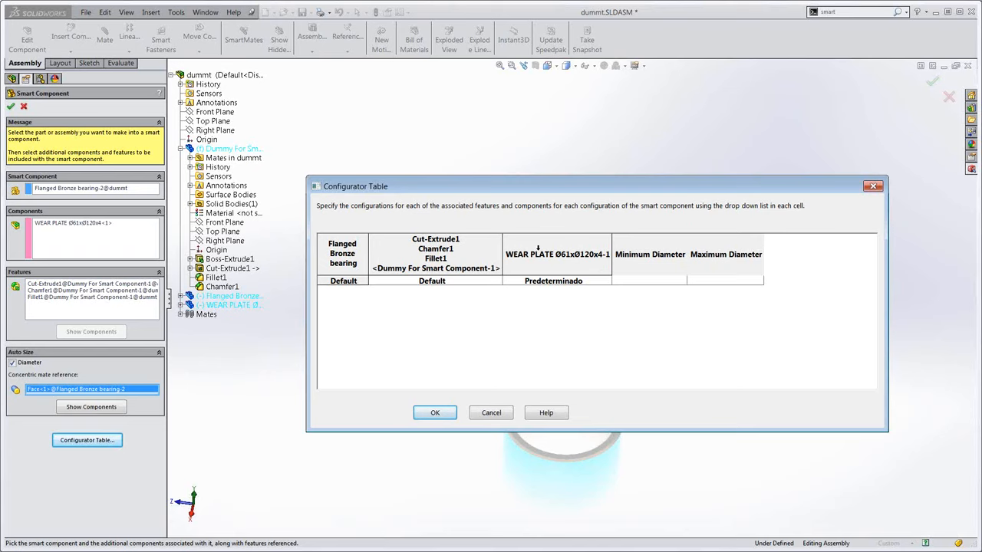
click(873, 188)
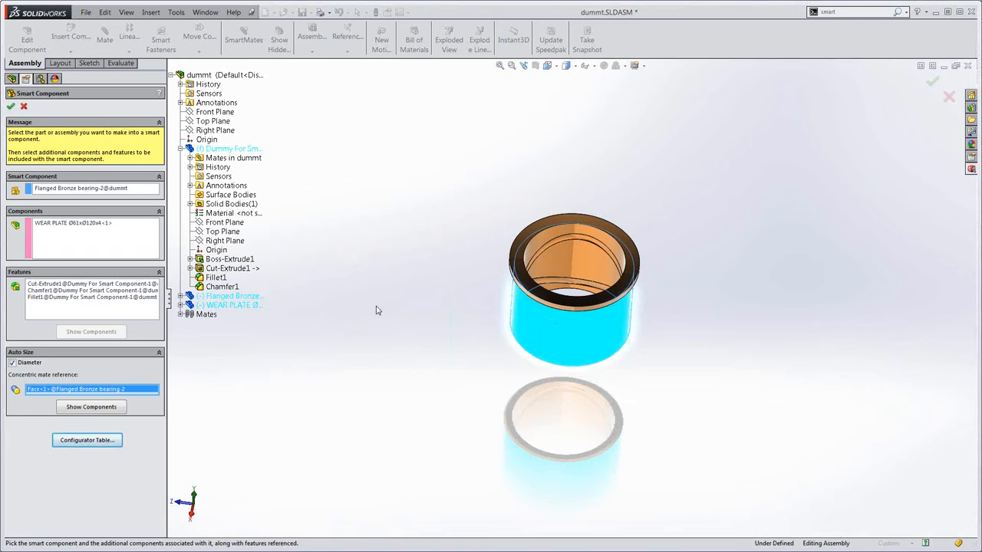
click(11, 363)
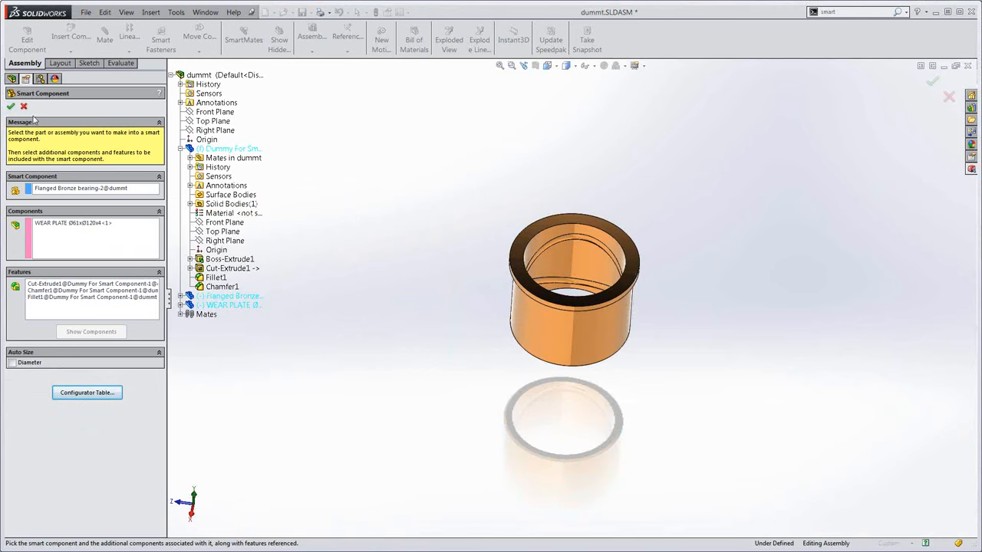
- Accept the smart component definition and save the dummt assembly together with the modified Flanged Bronze bearing part
click(11, 106)
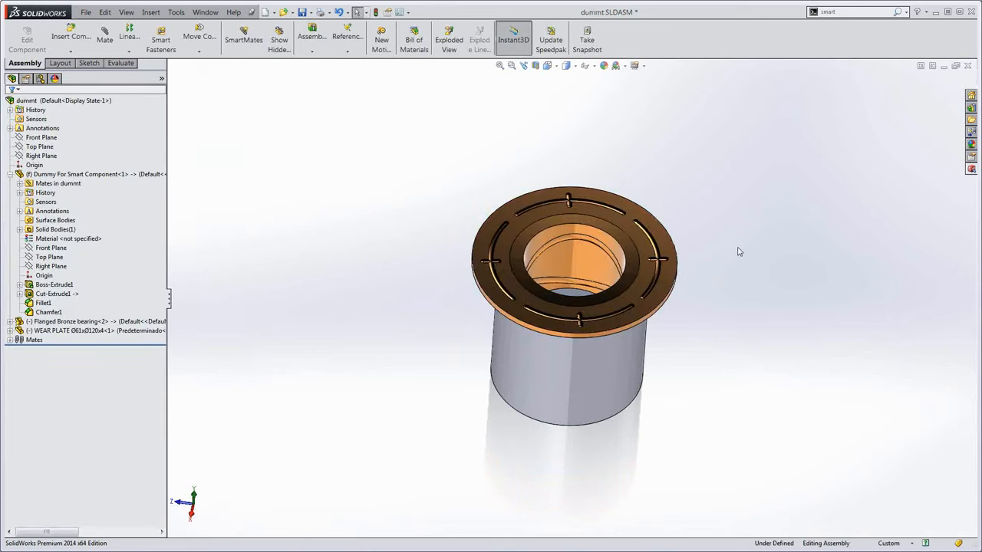
middle_drag(739, 251, 521, 308)
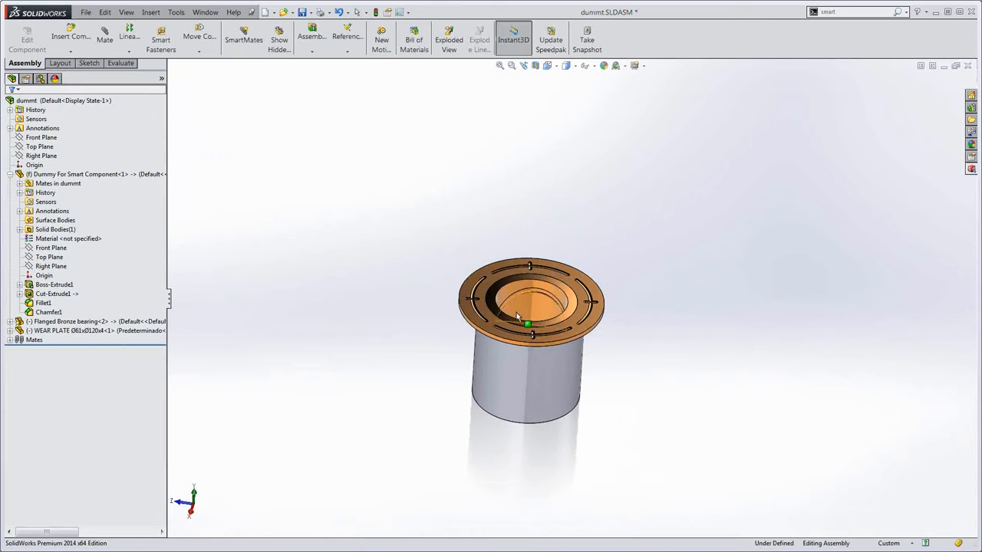
click(302, 12)
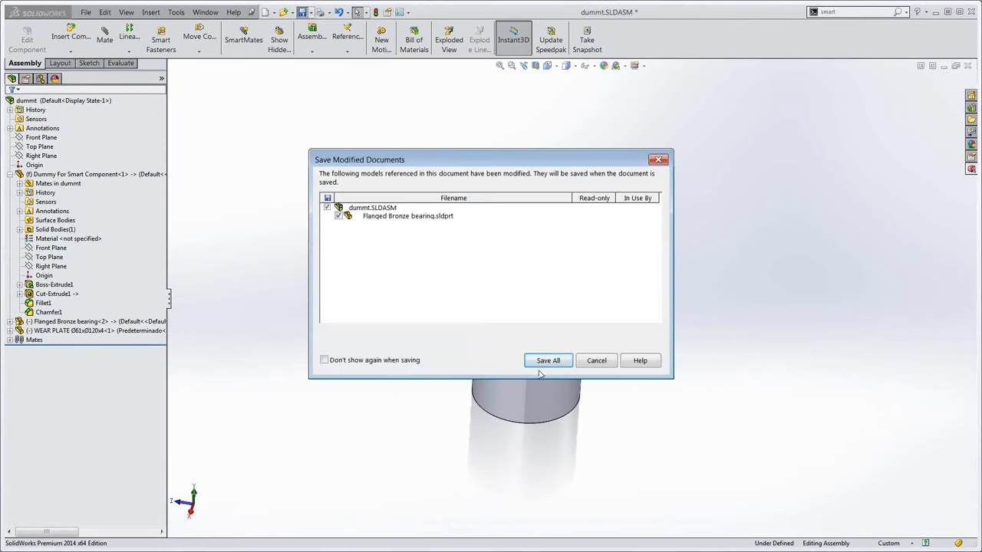
click(543, 362)
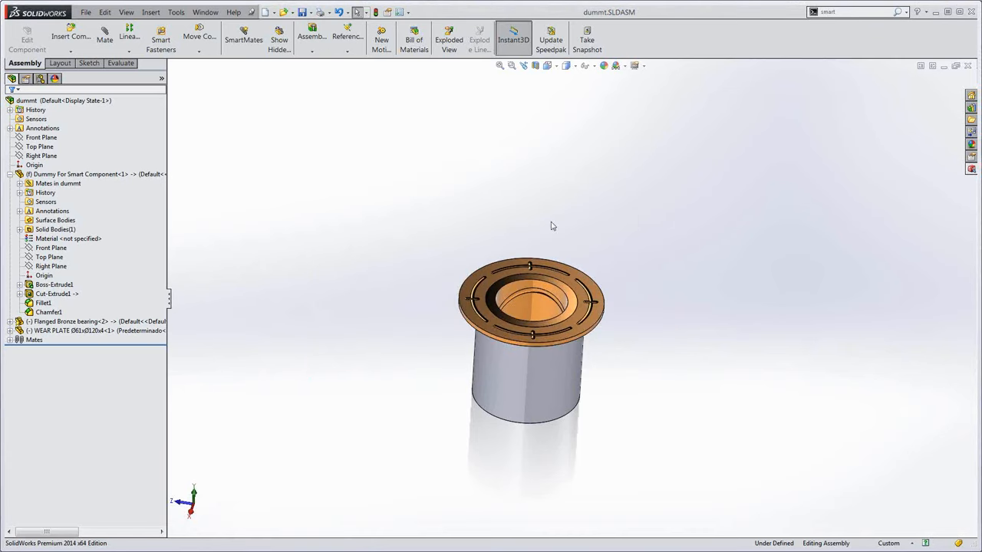
- Open the assembly Knuckle Kit from the recent documents and fit the whole model in view
key(r)
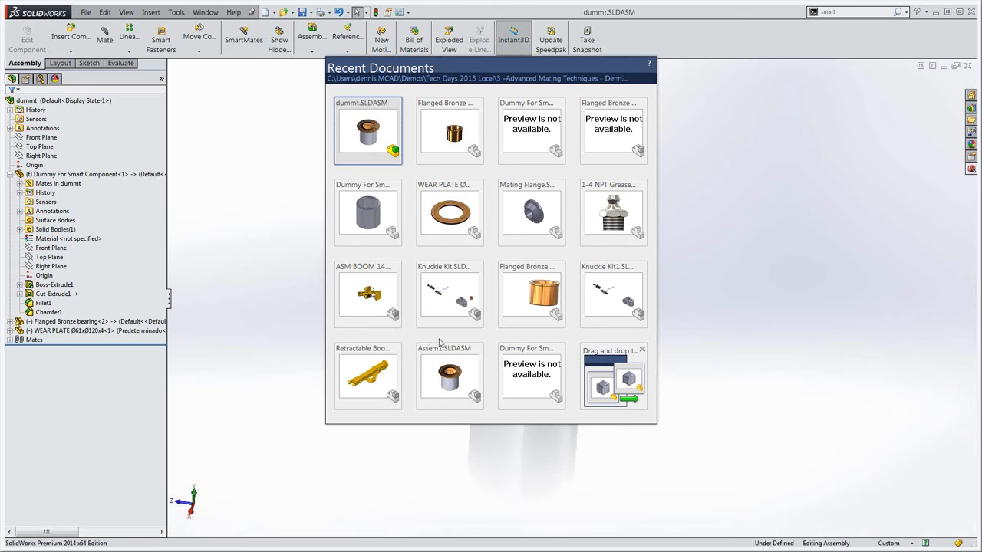
click(449, 299)
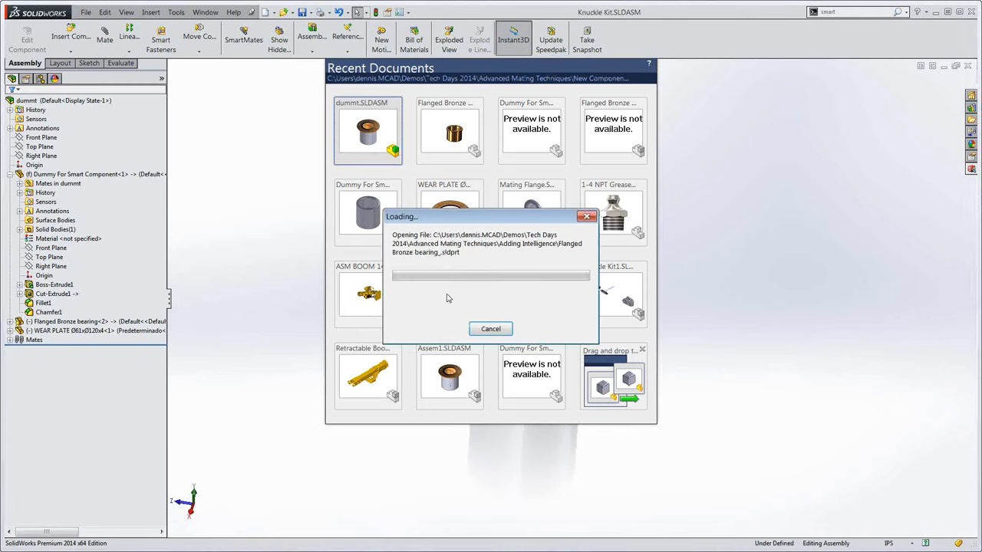
key(f)
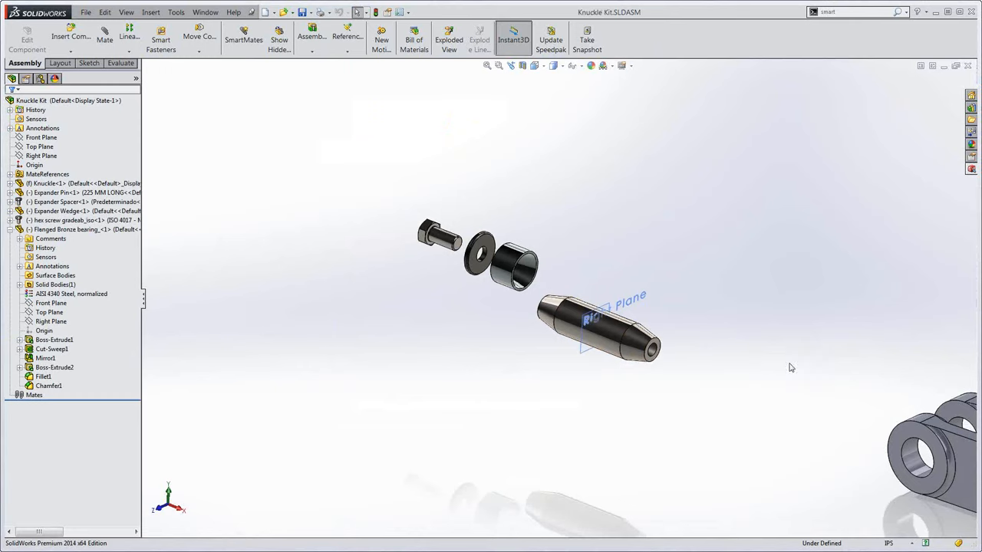
- Delete the existing flanged bronze bearing beside the knuckle from the assembly
click(757, 331)
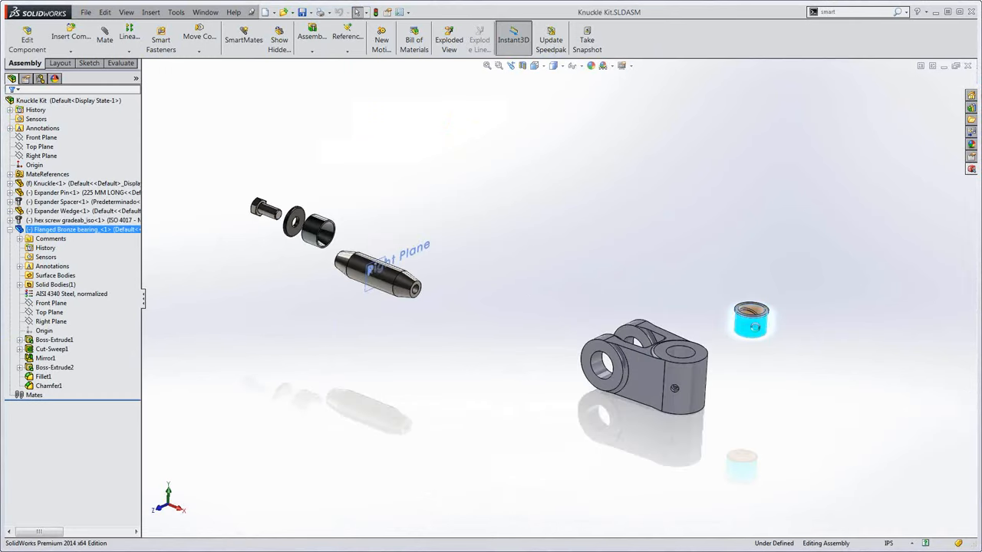
key(Delete)
click(566, 135)
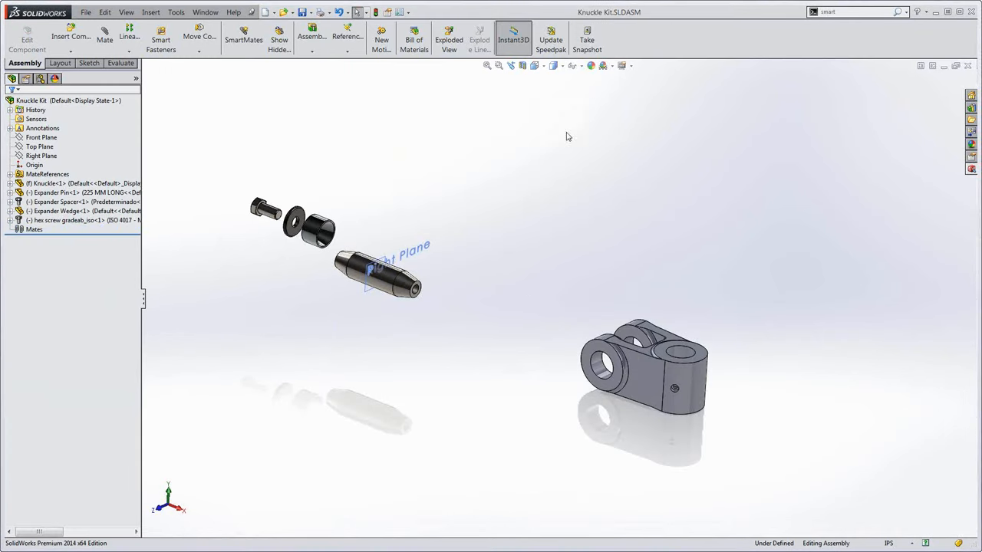
- Insert one Flanged Bronze bearing_ from the design library's Adding Intelligence folder, placing it at the knuckle's vertical bore
click(970, 108)
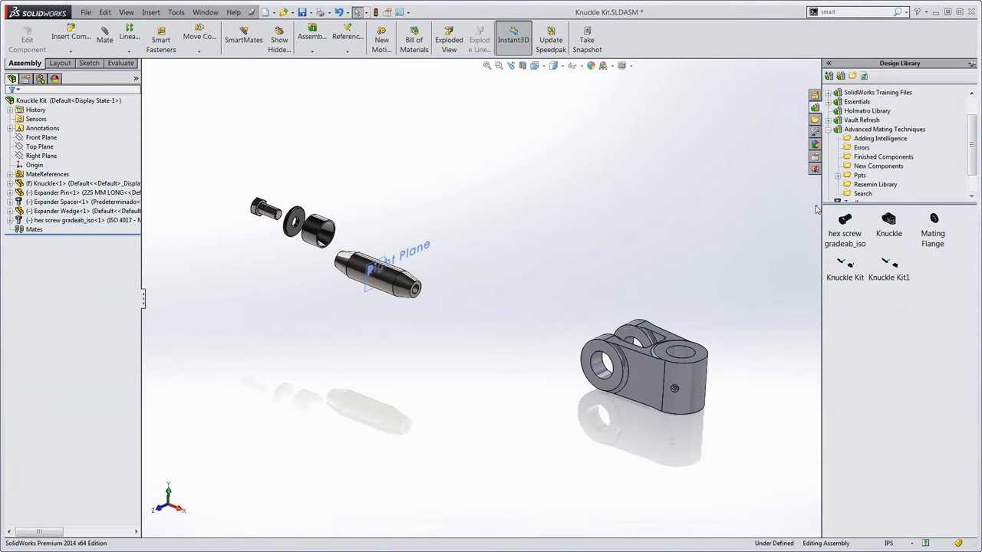
click(862, 142)
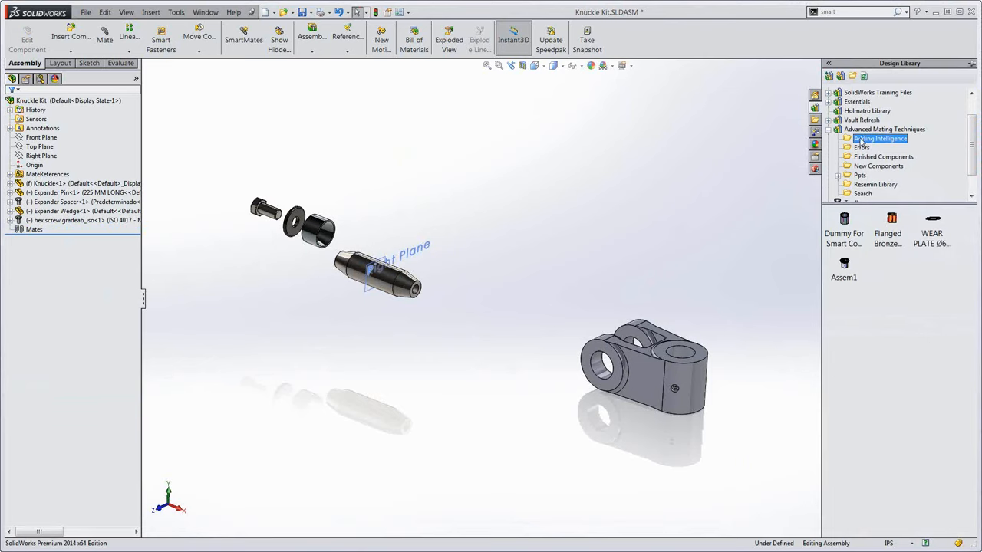
scroll(883, 227, down, 1)
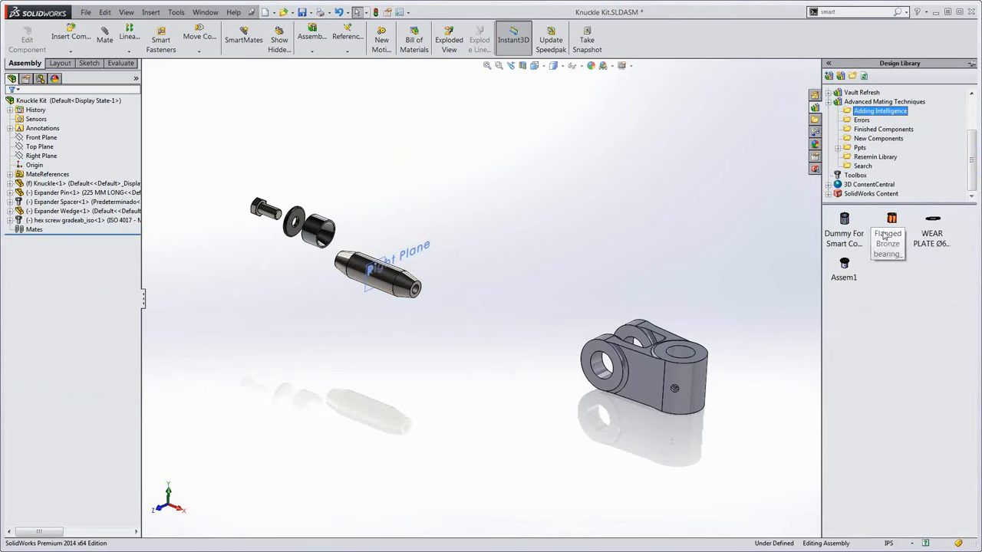
drag(893, 222, 678, 361)
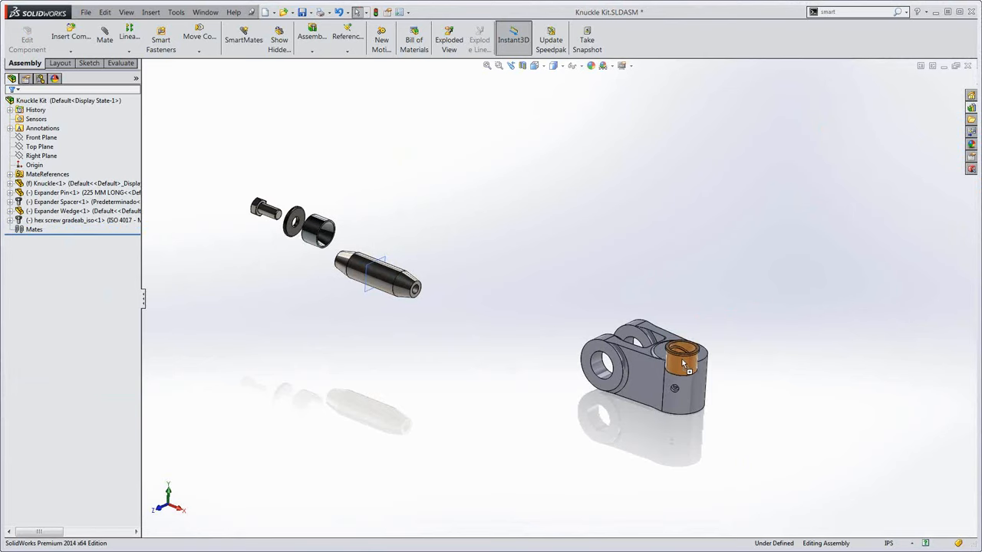
mouse_move(682, 362)
mouse_down()
mouse_move(717, 355)
mouse_move(684, 351)
mouse_up()
scroll(683, 349, down, 5)
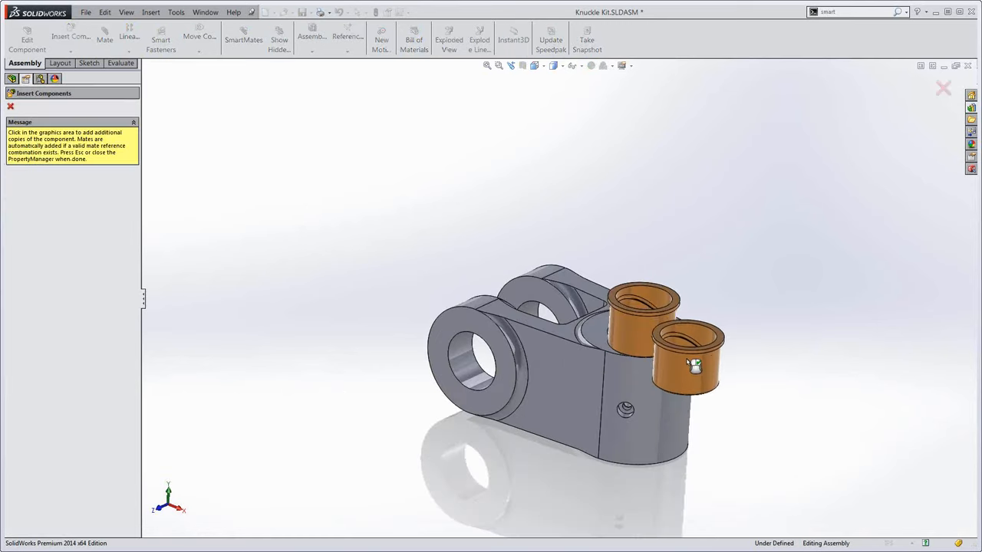
key(Escape)
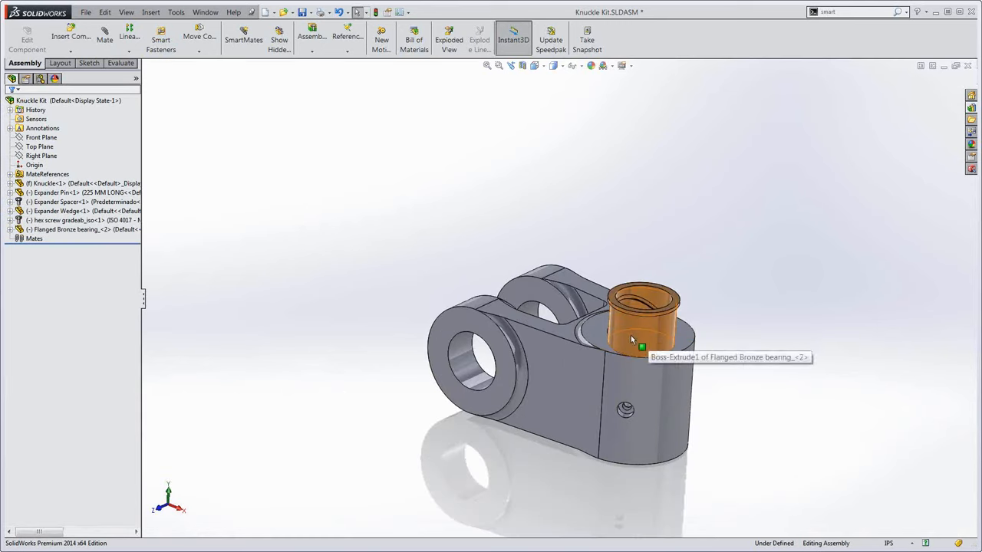
- Check the inserted Flanged Bronze bearing_ component's features and delete the component from the Knuckle Kit assembly
click(636, 335)
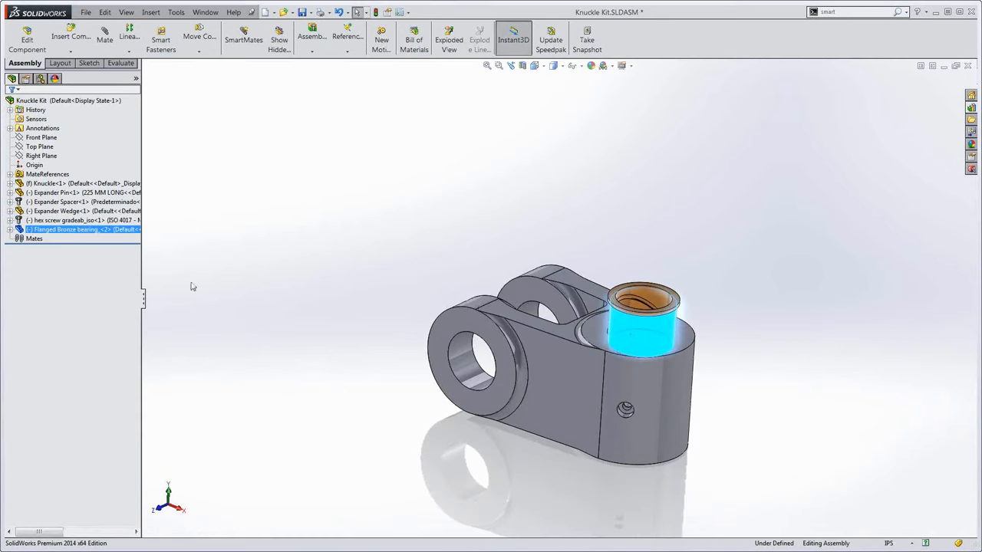
click(9, 230)
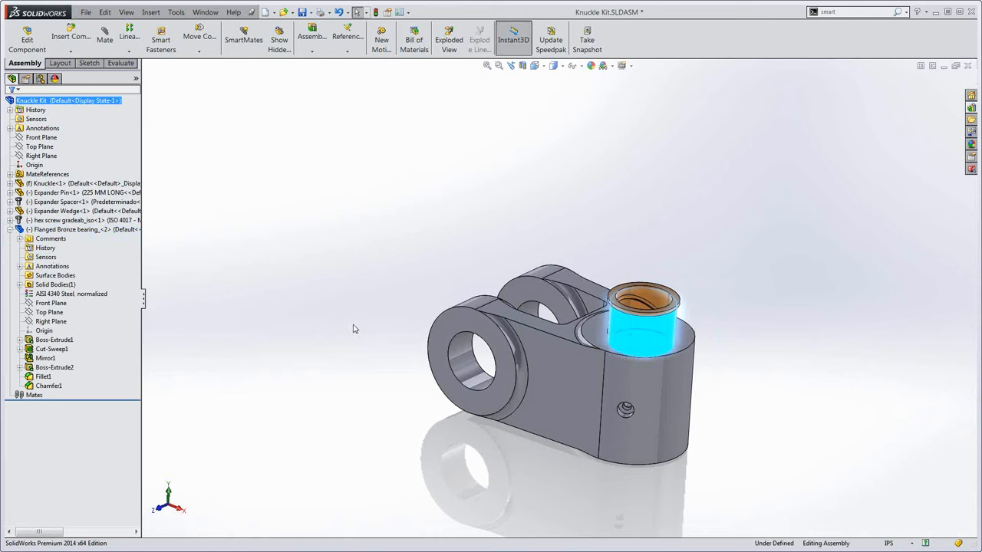
click(647, 332)
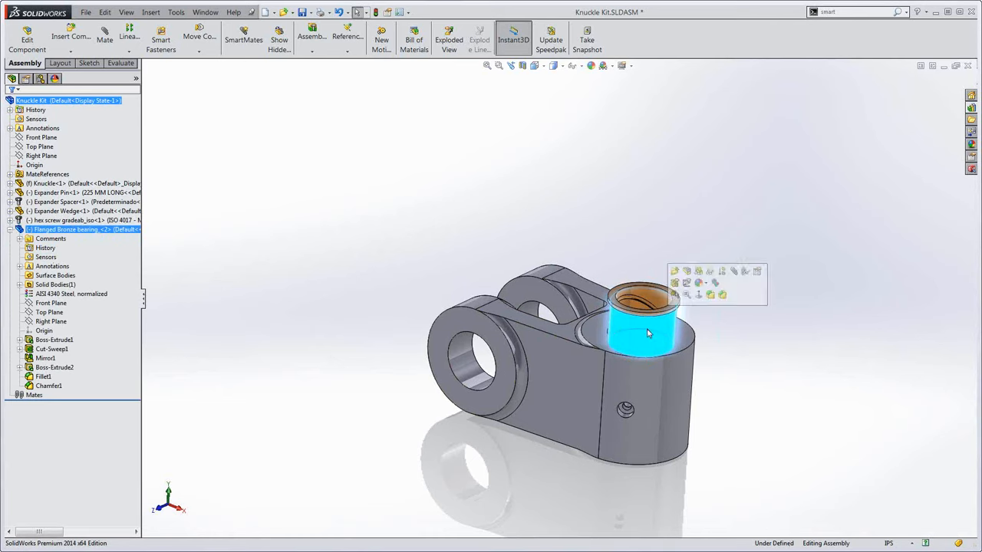
key(Delete)
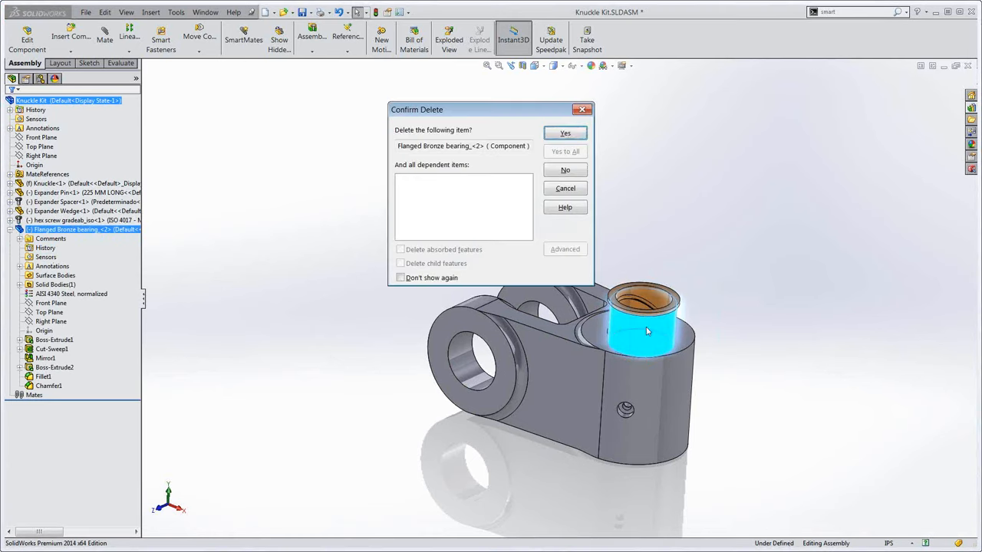
click(573, 136)
- Open the dummt assembly from the recent documents
key(r)
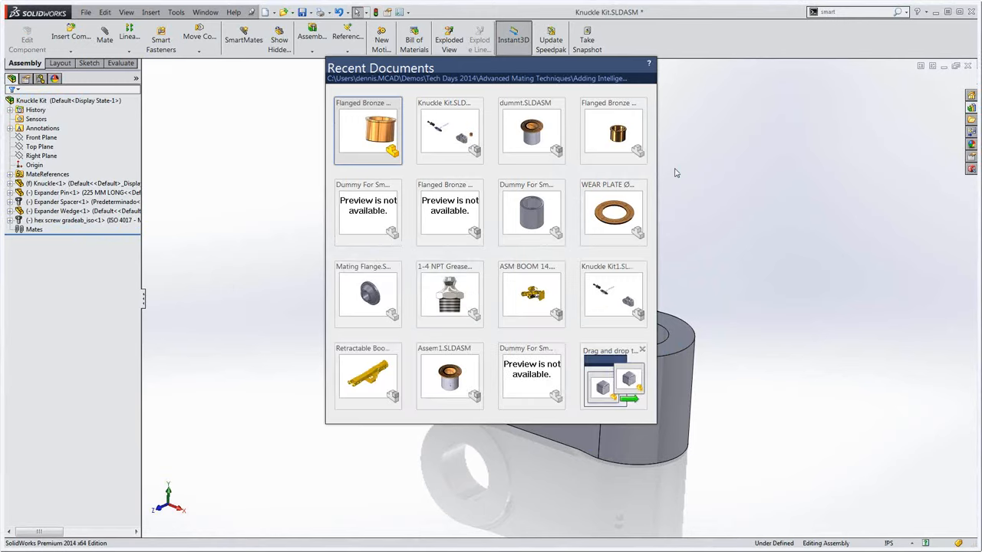
click(528, 139)
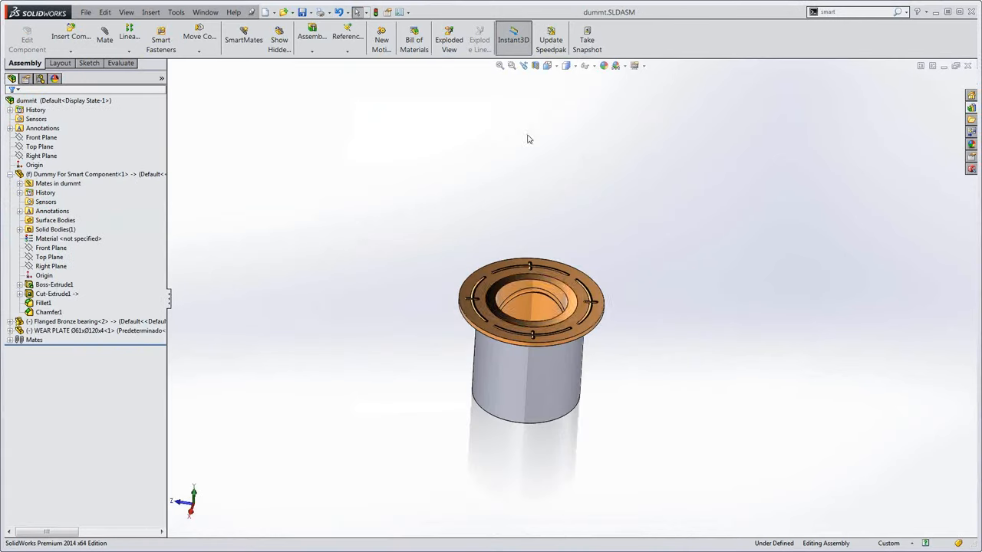
right_click(519, 290)
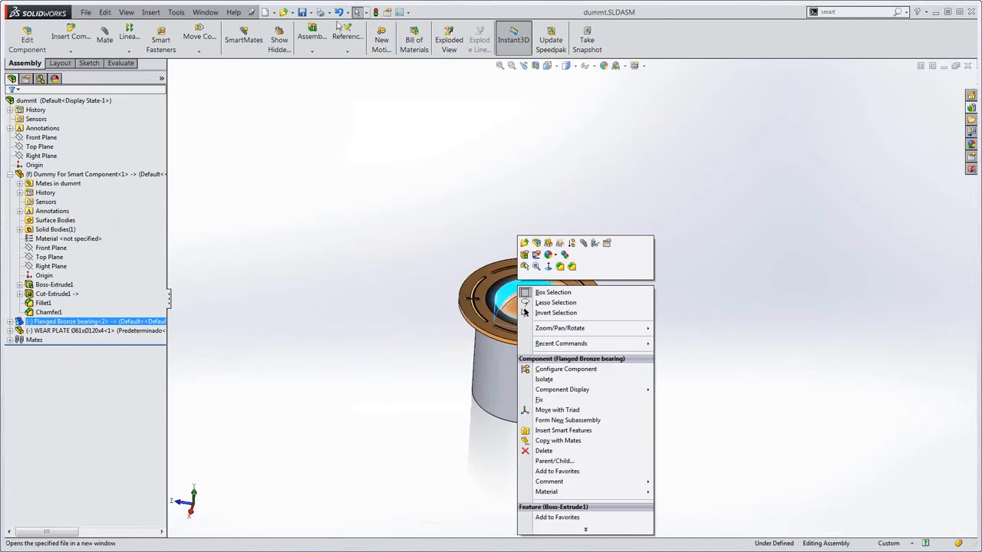
click(310, 14)
click(324, 35)
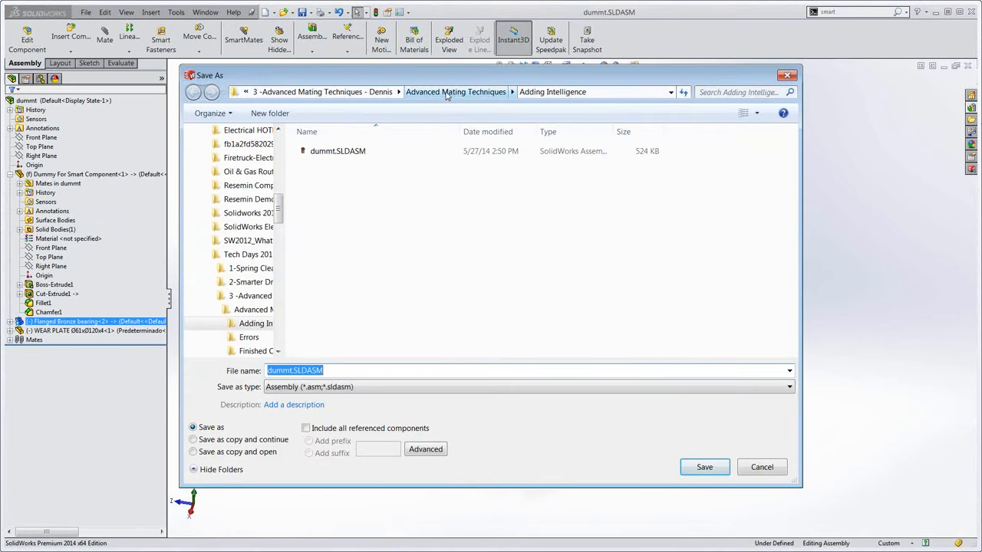
click(762, 468)
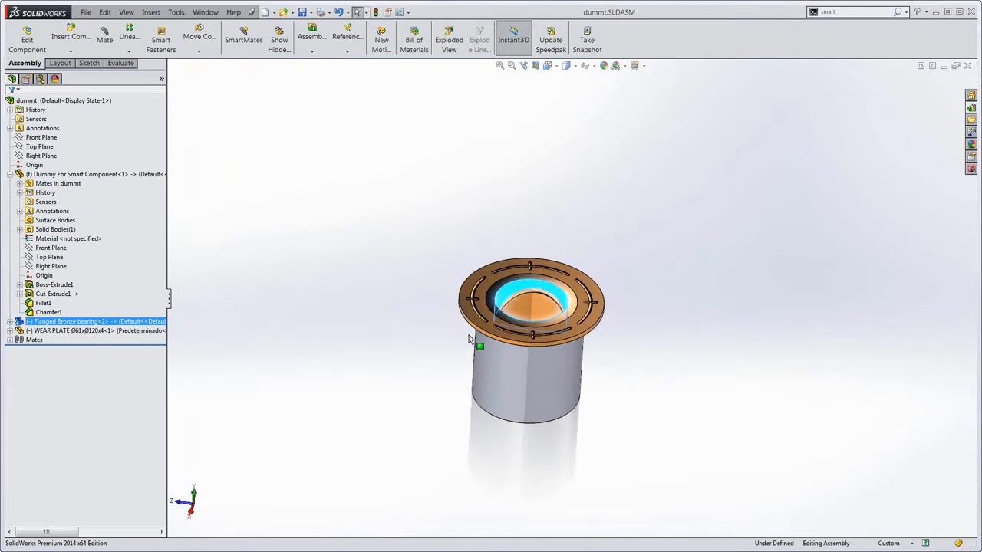
- Open the Flanged Bronze bearing part from the dummt assembly and save it over Flanged Bronze bearing.sldprt in the Adding Intelligence folder
click(68, 321)
click(67, 296)
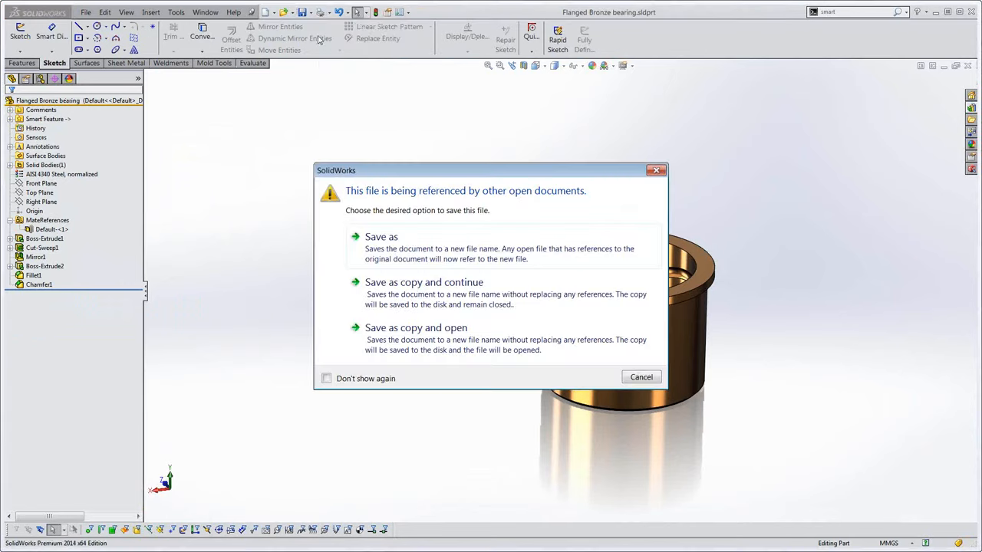
click(381, 250)
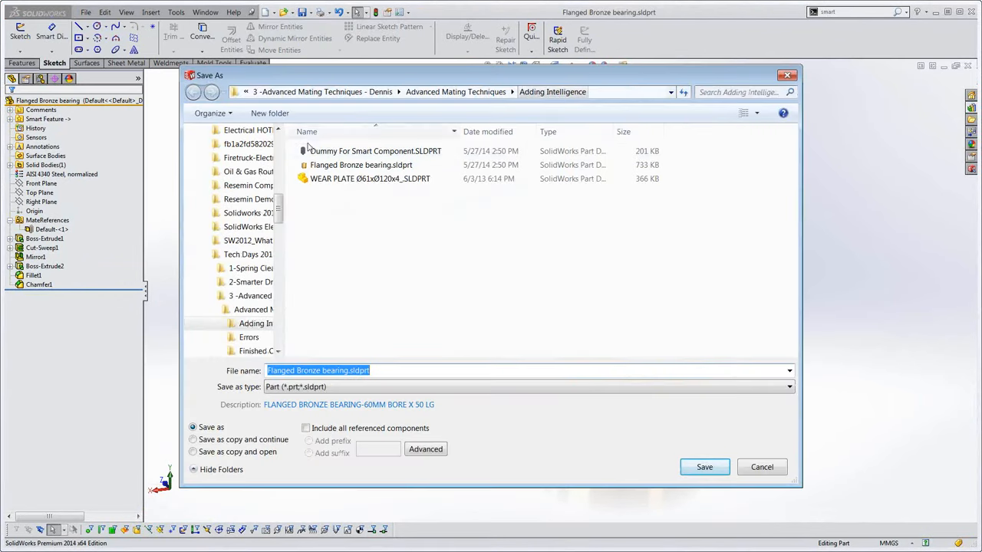
click(361, 166)
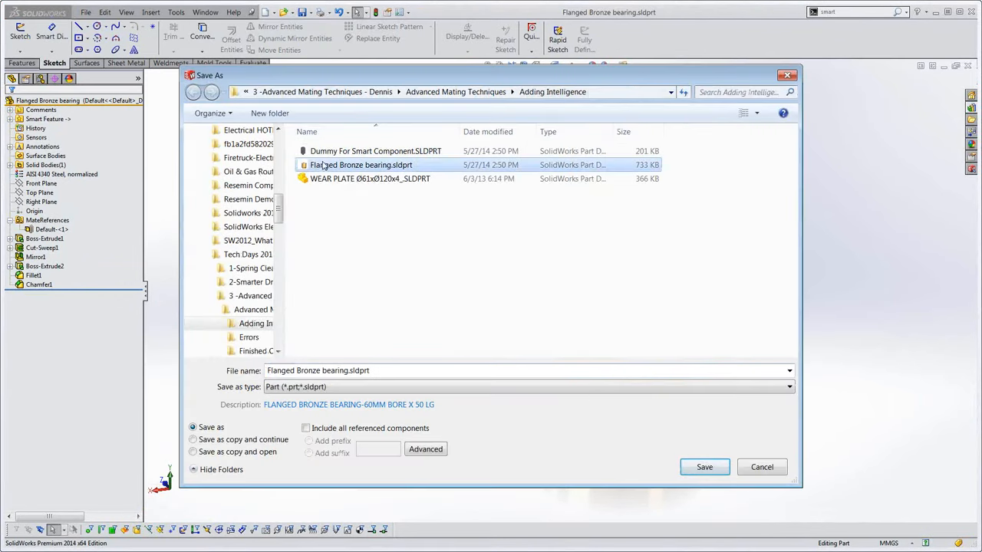
click(701, 467)
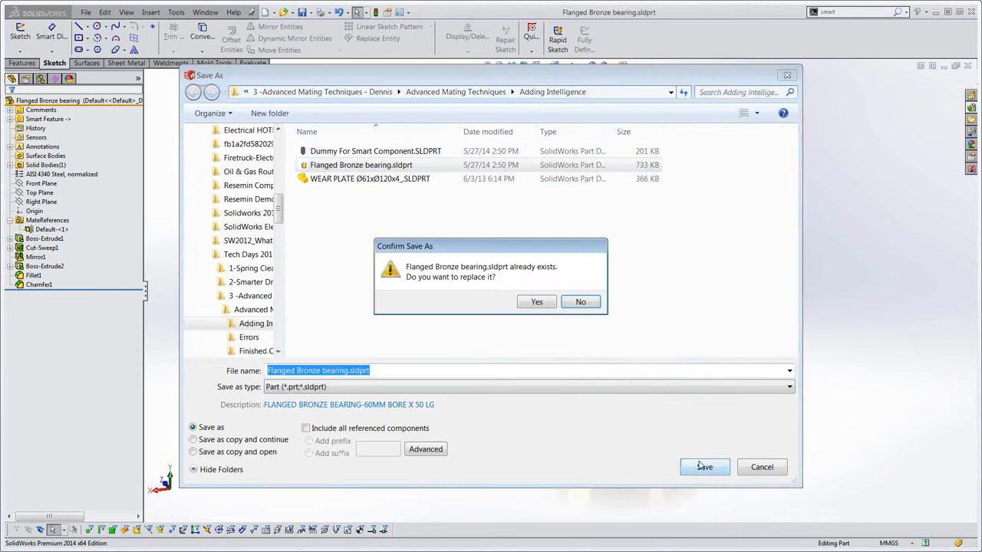
click(529, 304)
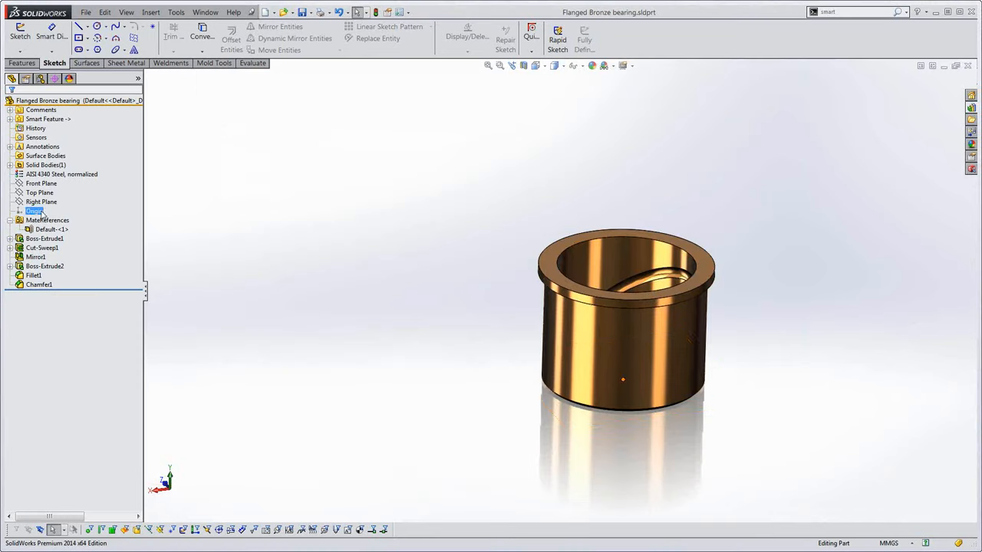
- Minimize the Flanged Bronze bearing part and close the dummt assembly to return to Knuckle Kit
click(45, 119)
click(944, 67)
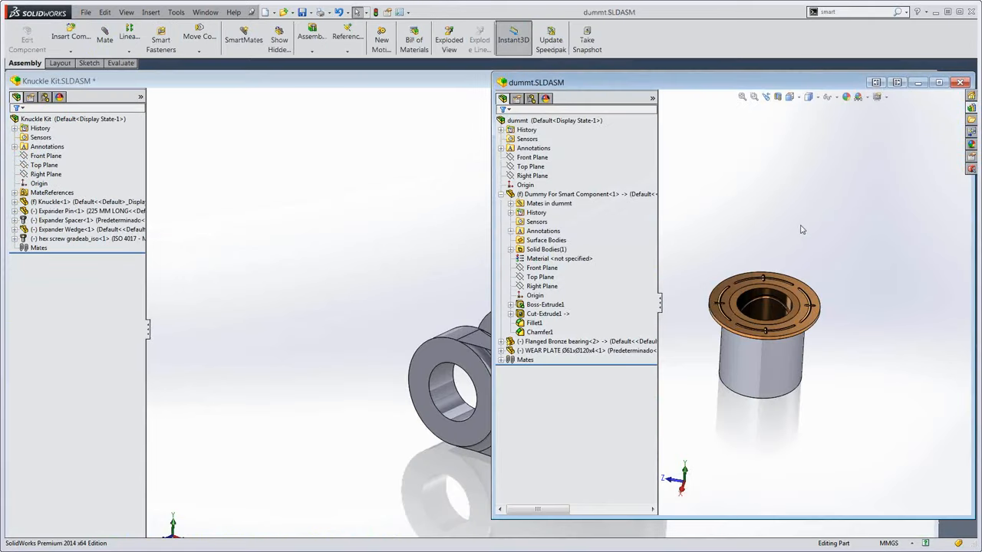
click(959, 82)
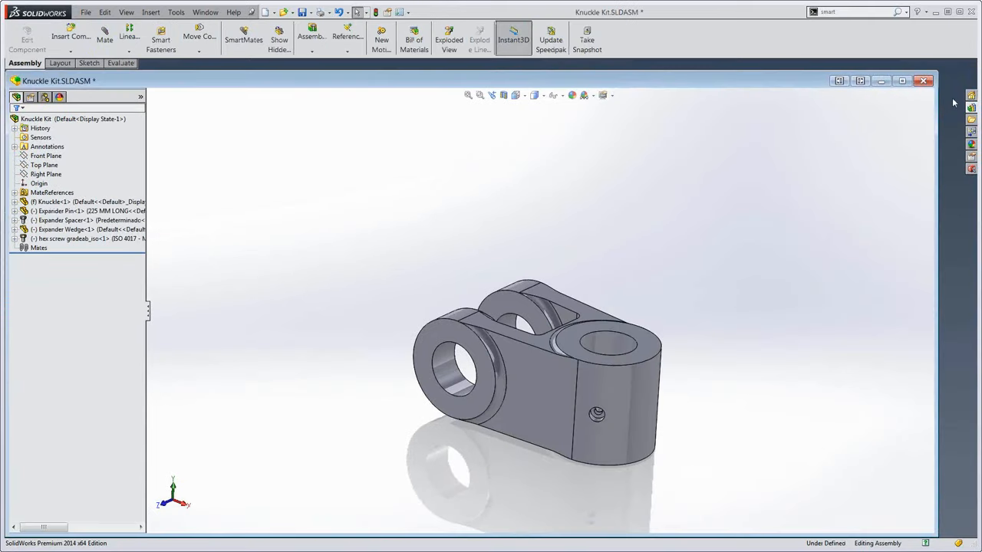
- Try inserting the flanged bronze bearing from the design library at the knuckle's vertical bore, and undo the insertion
click(971, 107)
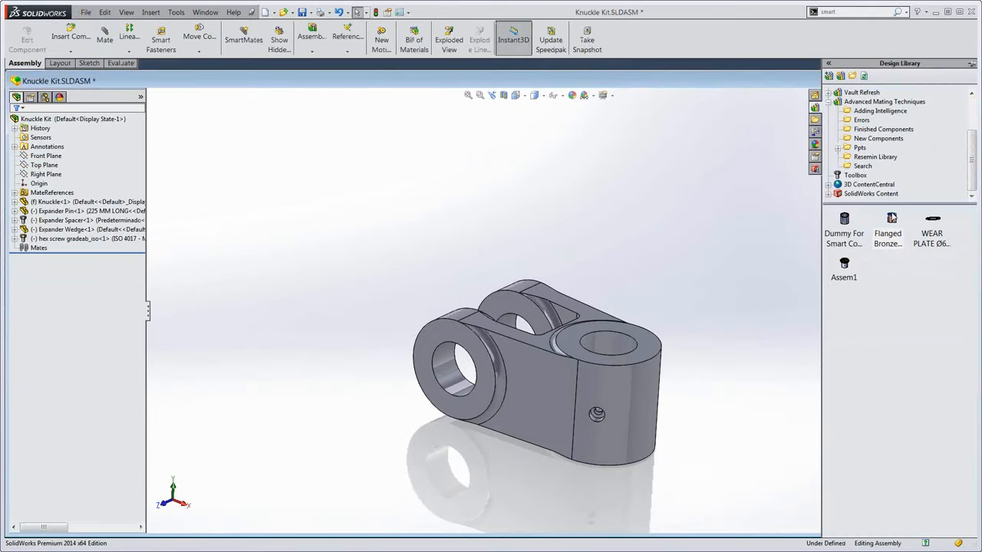
drag(890, 223, 602, 349)
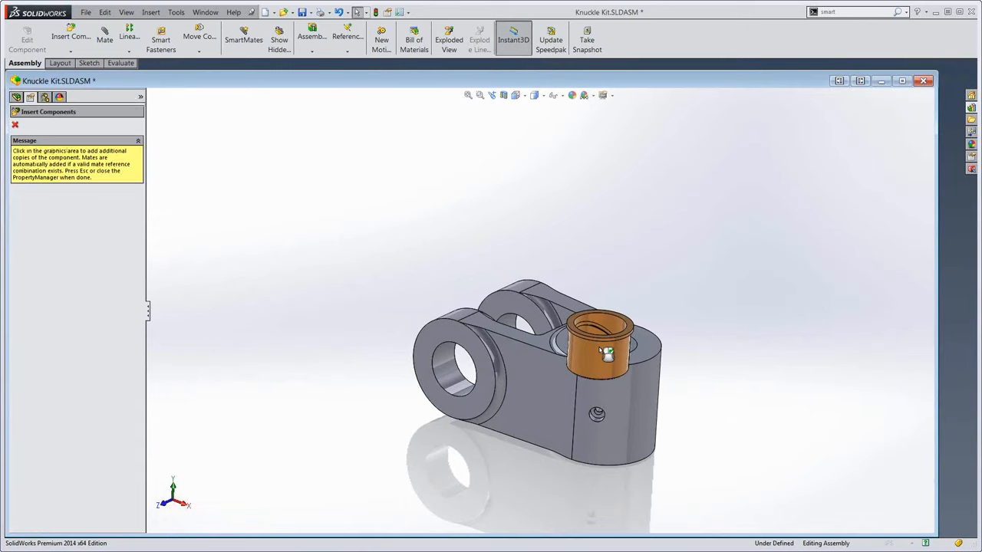
key(Escape)
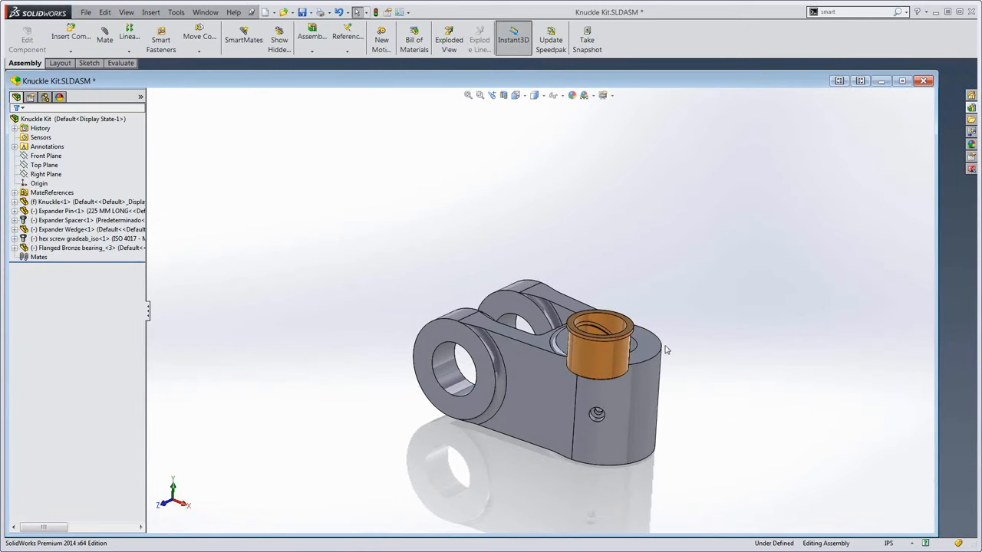
key(ctrl+z)
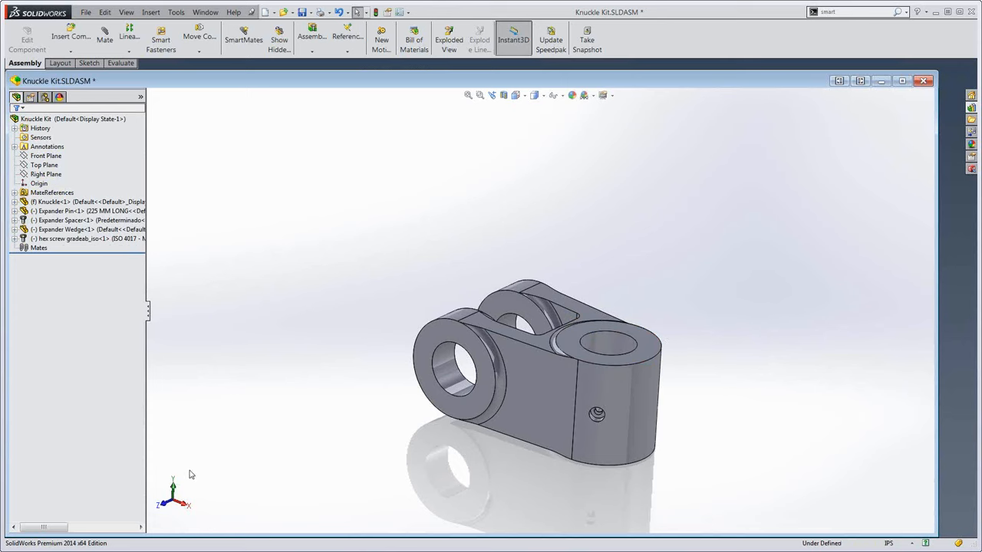
- Bring up the open Flanged Bronze bearing part and arrange the Knuckle Kit assembly side by side with it
click(205, 12)
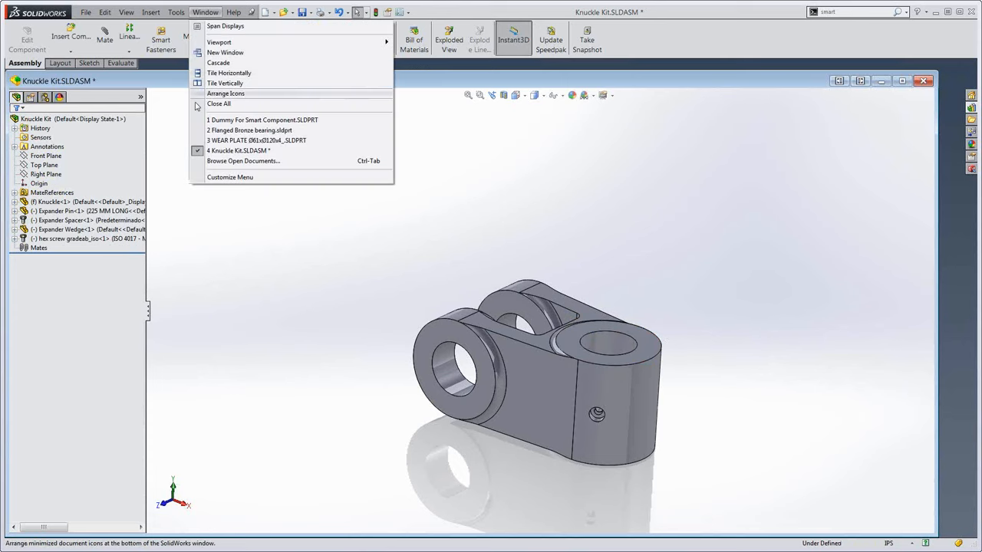
click(376, 131)
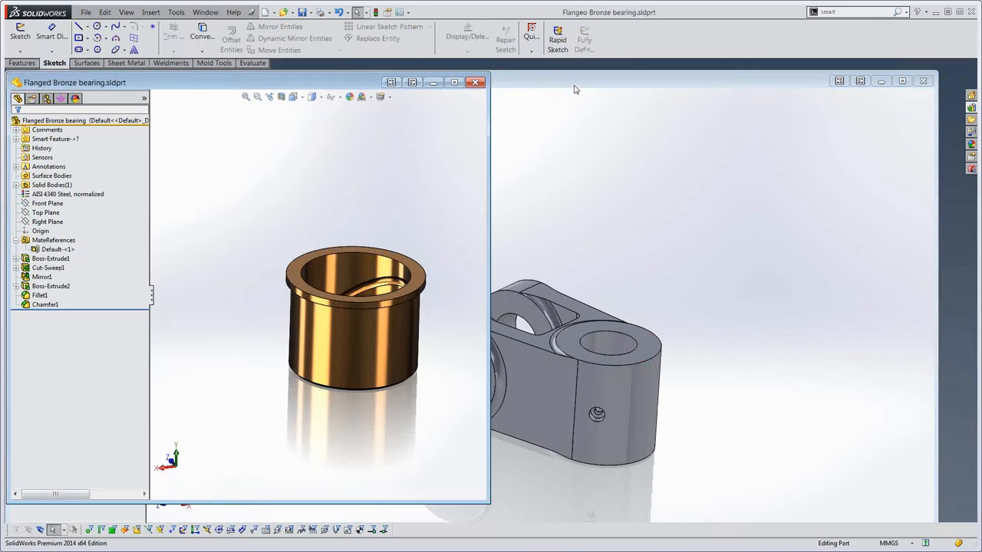
double_click(576, 90)
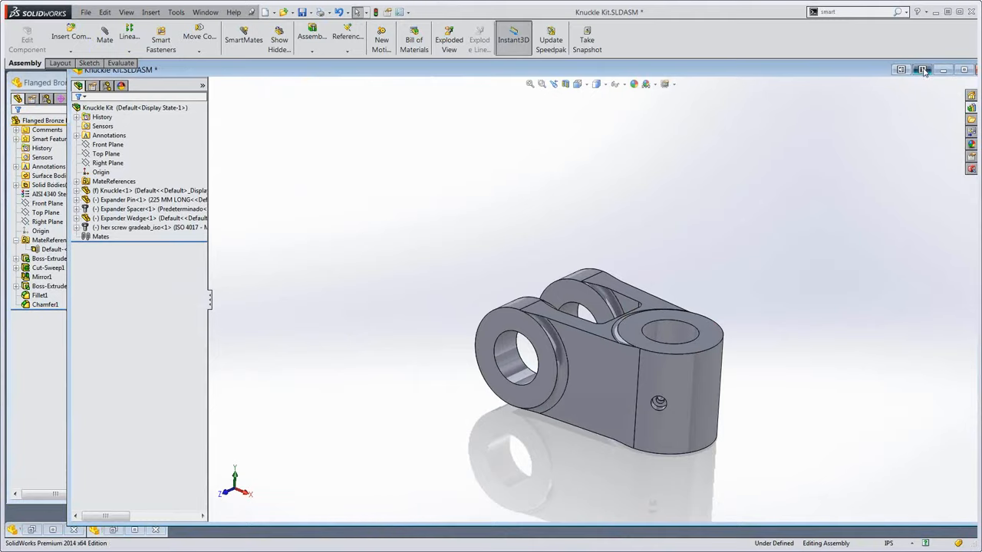
click(923, 70)
- Insert the Flanged Bronze bearing from its part window into the knuckle's vertical bore by its flange edge, and maximize the Knuckle Kit assembly
drag(383, 261, 847, 332)
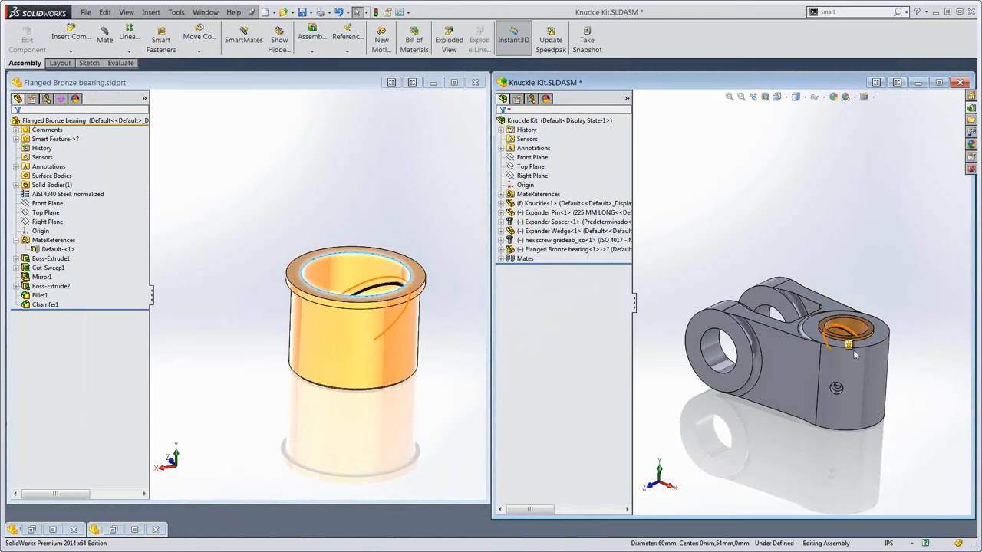
click(764, 294)
click(887, 242)
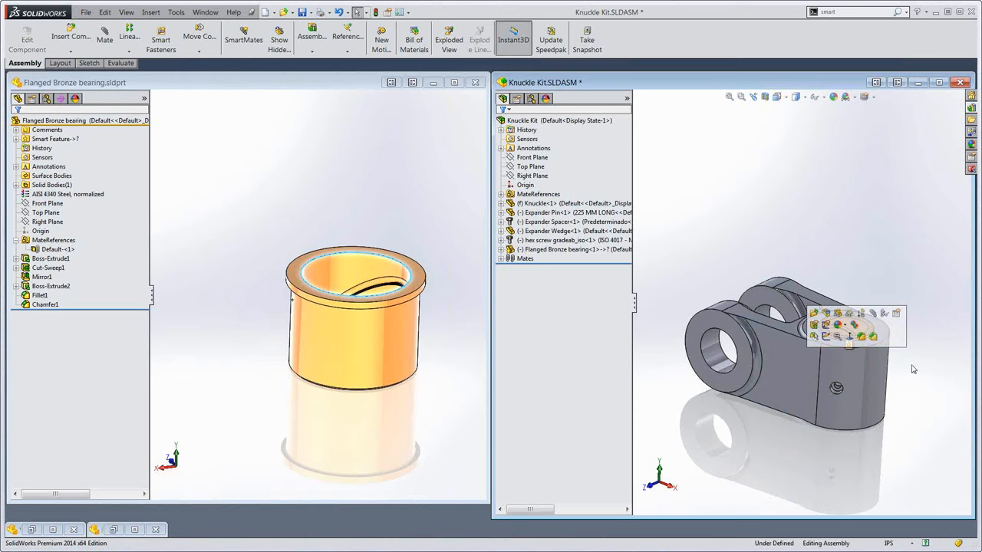
scroll(859, 330, down, 5)
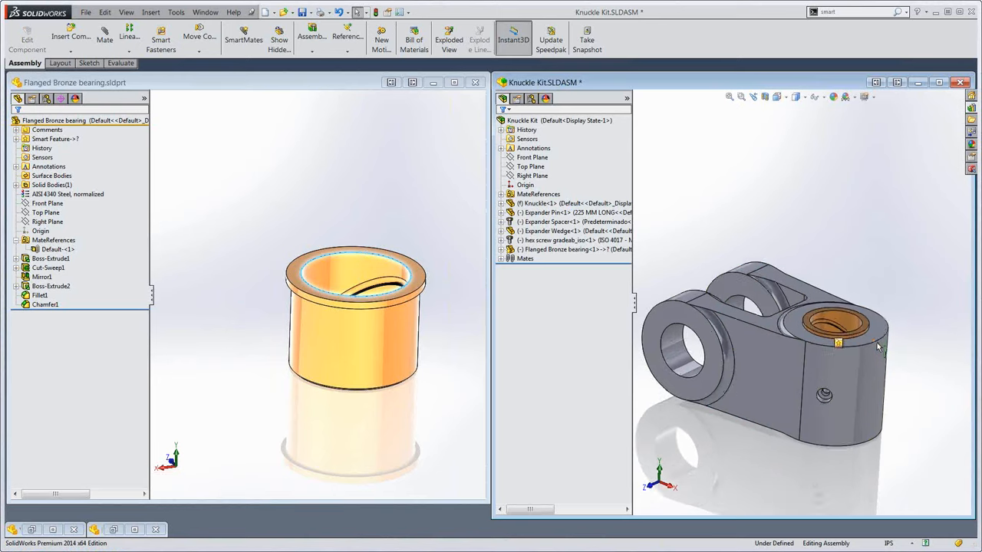
scroll(735, 287, up, 2)
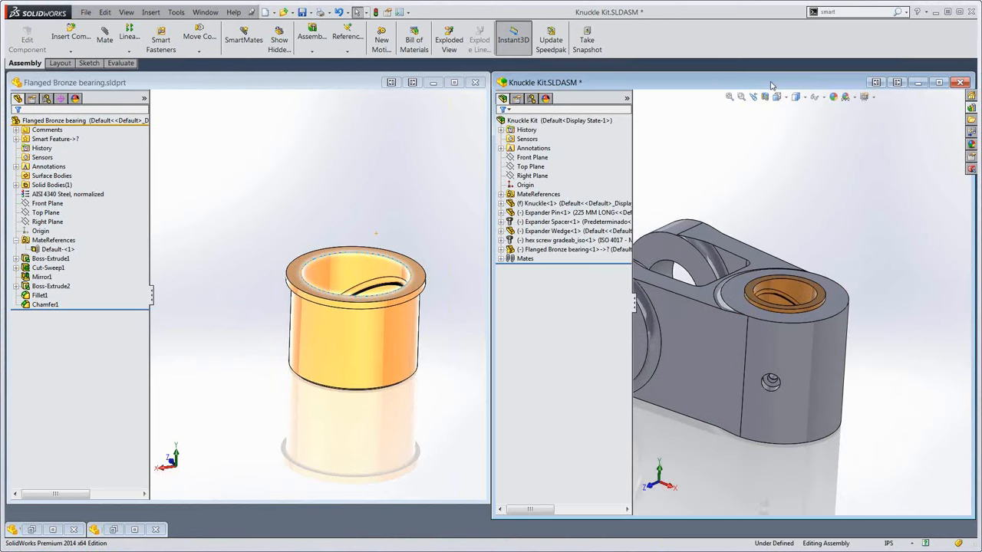
double_click(771, 86)
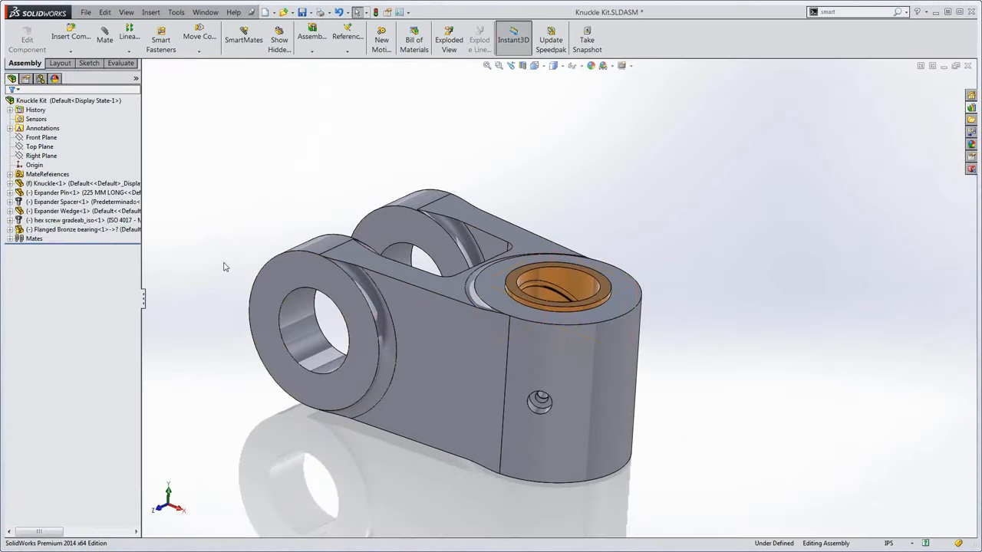
- Start inserting the bearing's smart features, using the knuckle's top face around the vertical bore as the face reference
click(64, 231)
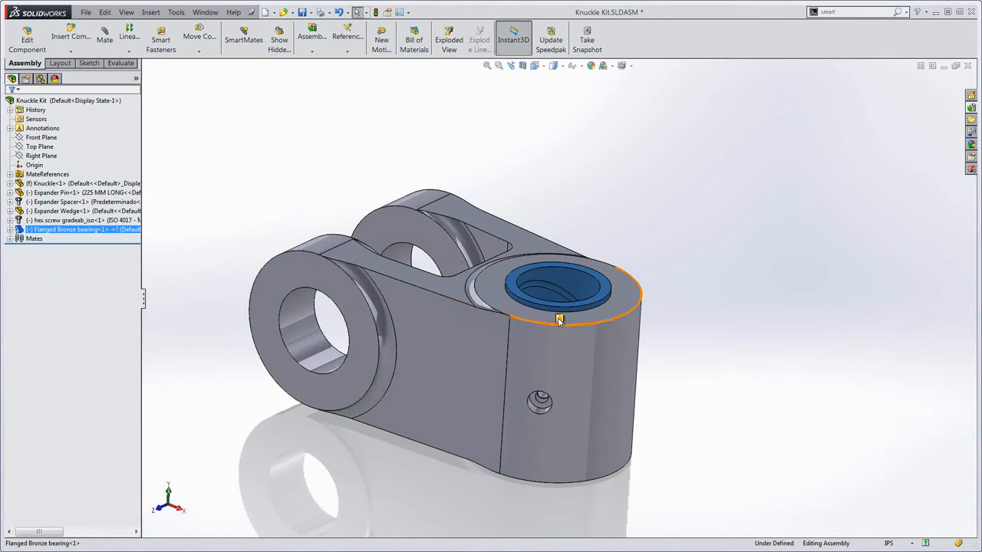
click(560, 319)
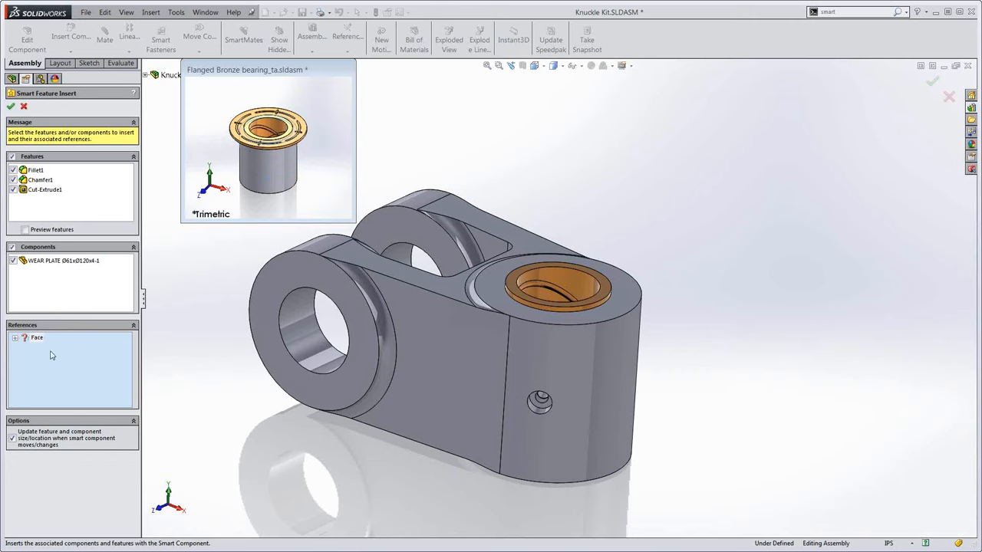
click(495, 297)
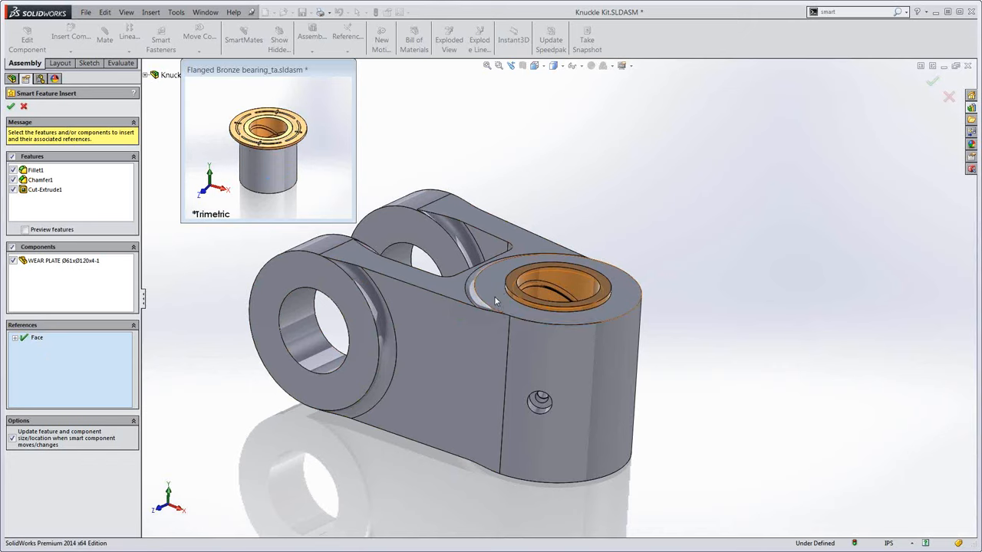
- Include Fillet1, Chamfer1, Cut-Extrude1 and the WEAR PLATE Ø61xØ120x4 component in the smart feature insertion and accept it
click(13, 190)
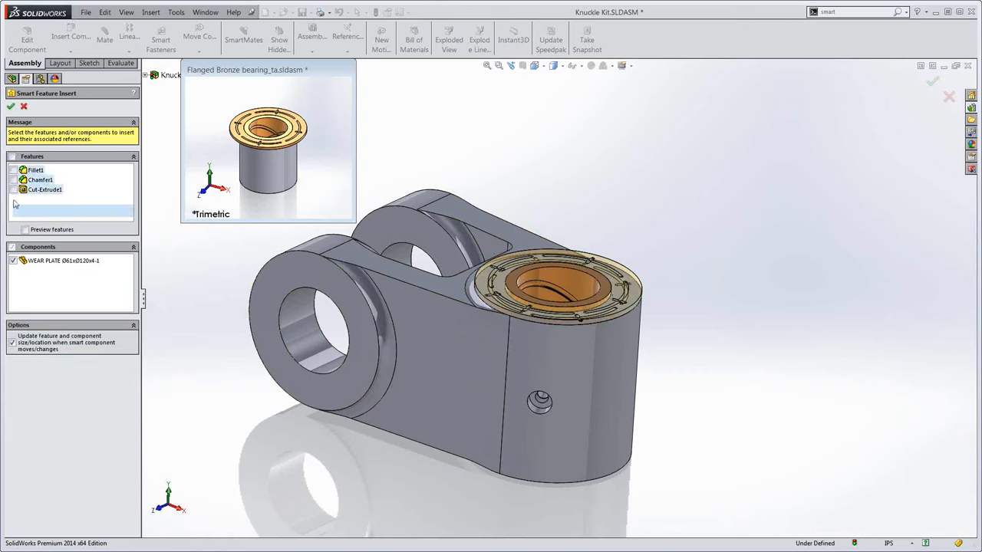
click(13, 170)
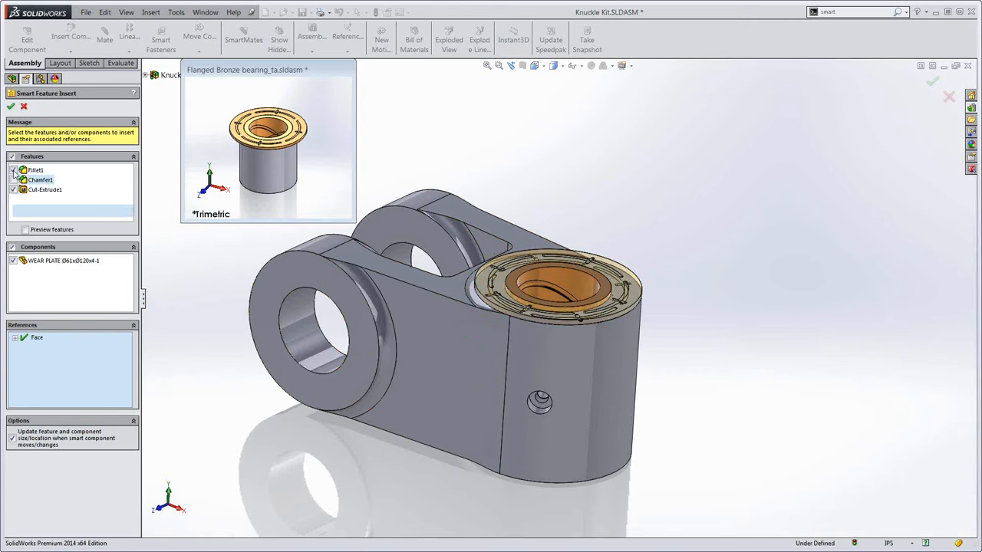
click(13, 179)
click(12, 107)
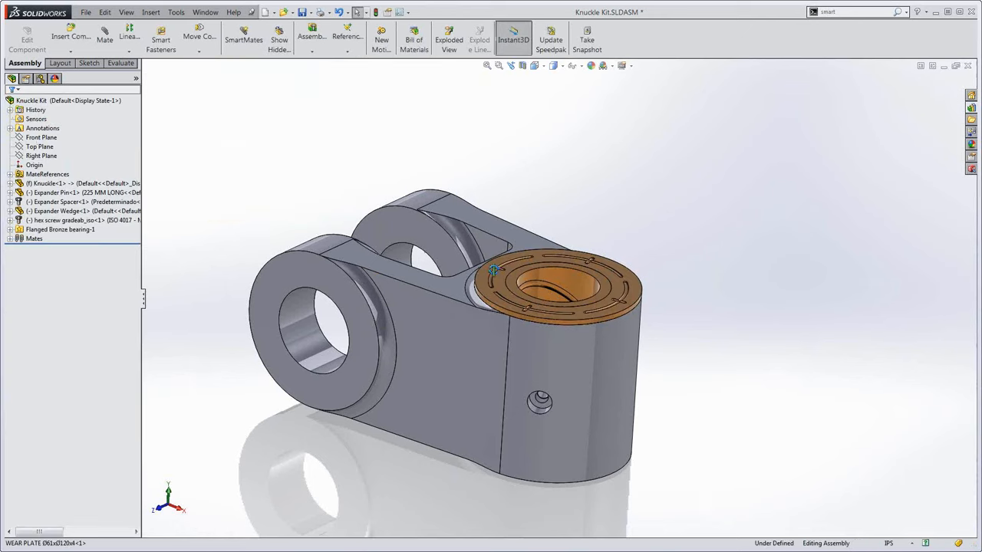
scroll(569, 281, down, 4)
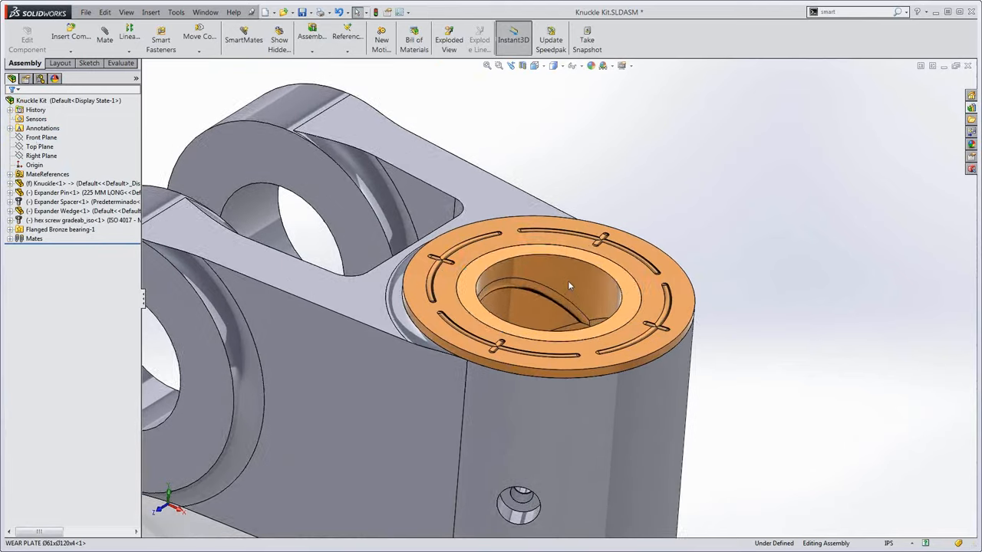
- Temporarily hide the flanged bronze bearing to examine the features cut in the knuckle's vertical bore, and inspect the whole assembly with the bearing shown again
key(Tab)
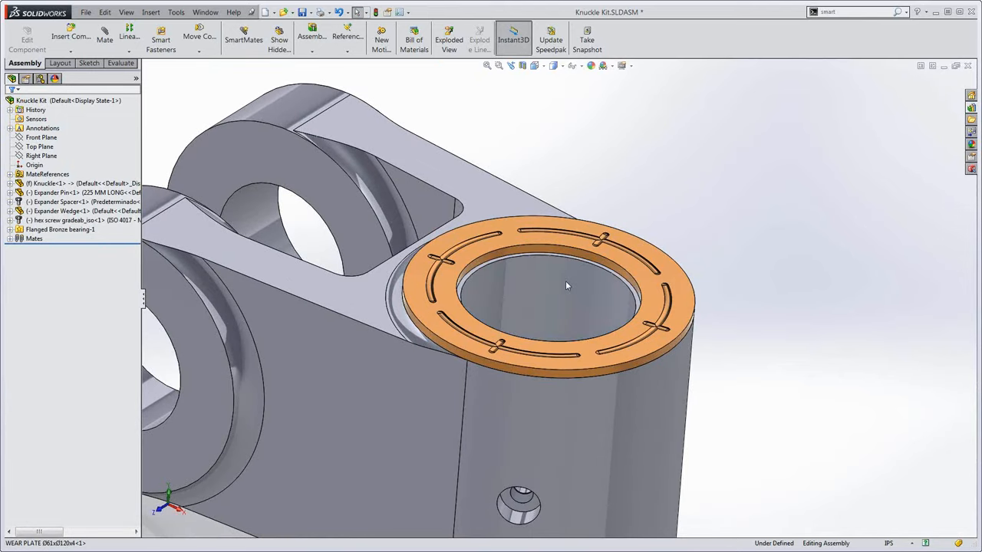
middle_drag(565, 282, 562, 364)
scroll(566, 344, down, 2)
scroll(539, 303, down, 1)
middle_drag(540, 304, 541, 334)
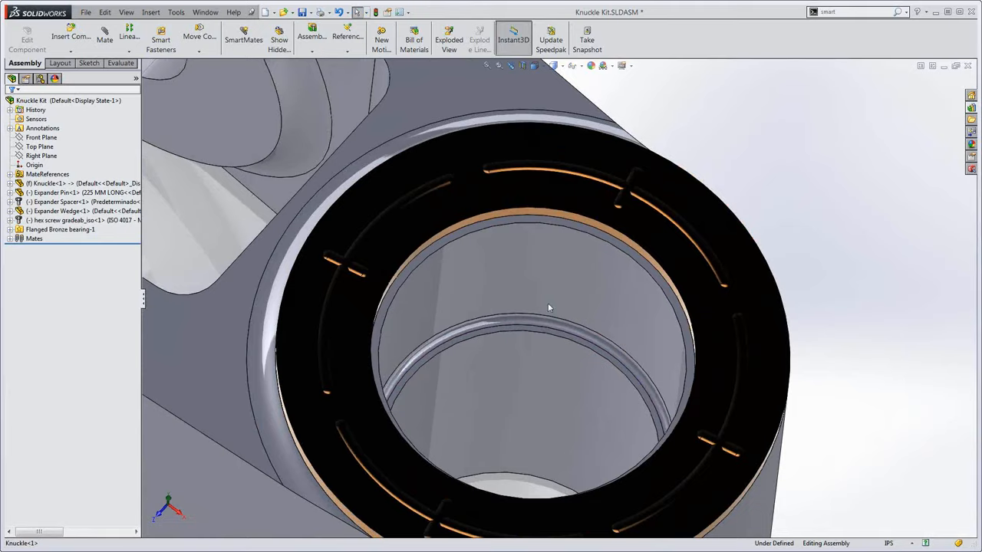
scroll(544, 318, up, 2)
scroll(540, 328, up, 1)
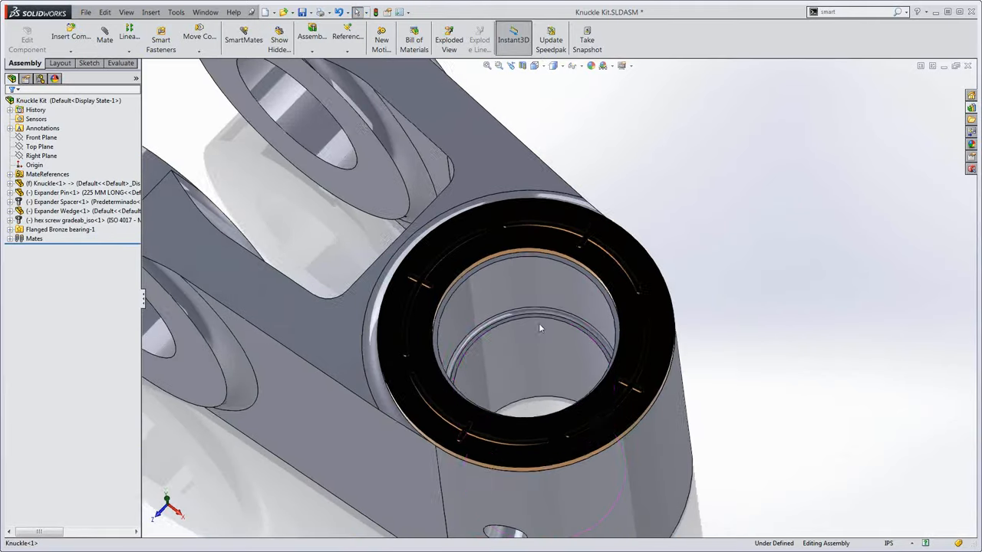
middle_drag(539, 328, 546, 281)
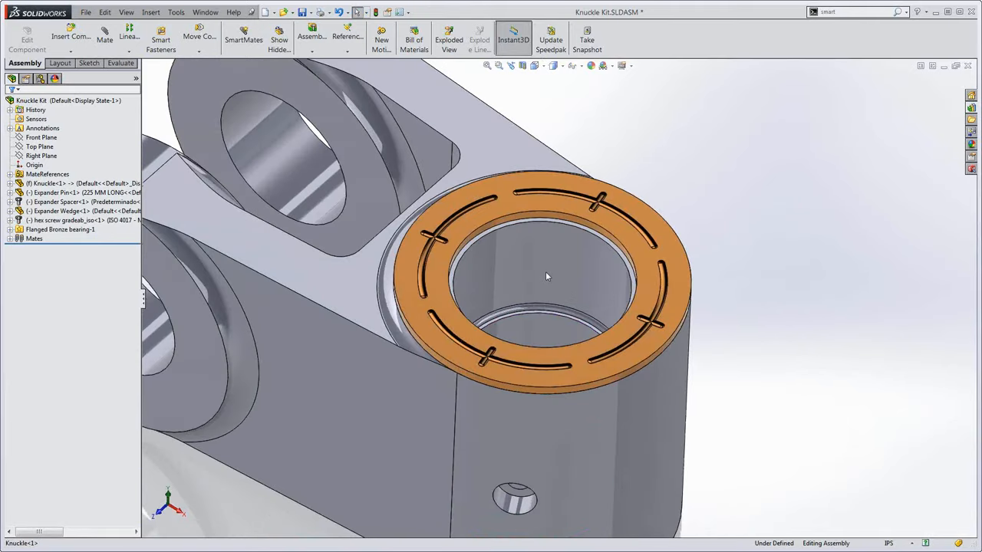
scroll(544, 274, up, 3)
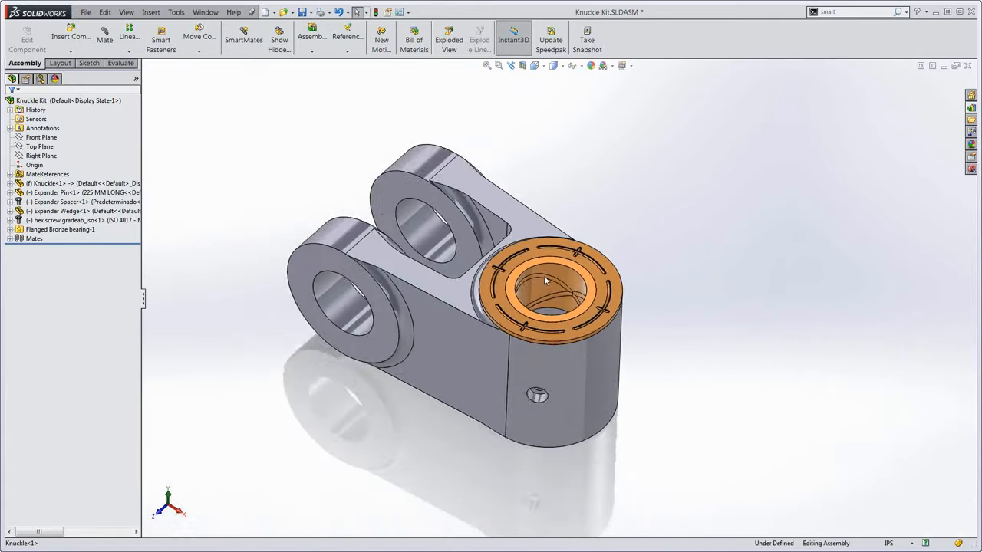
middle_drag(544, 279, 568, 239)
scroll(529, 330, up, 2)
middle_drag(529, 329, 499, 302)
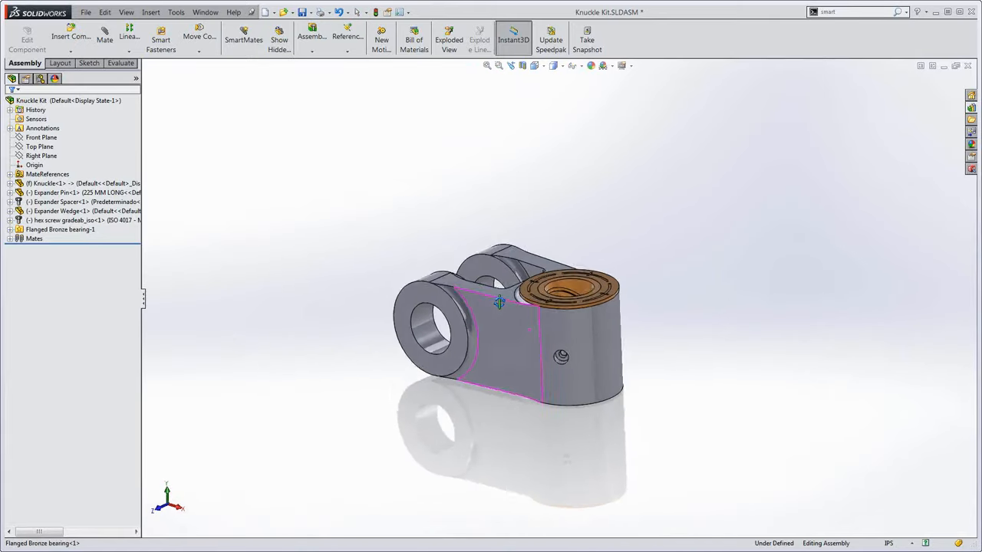
scroll(499, 303, down, 1)
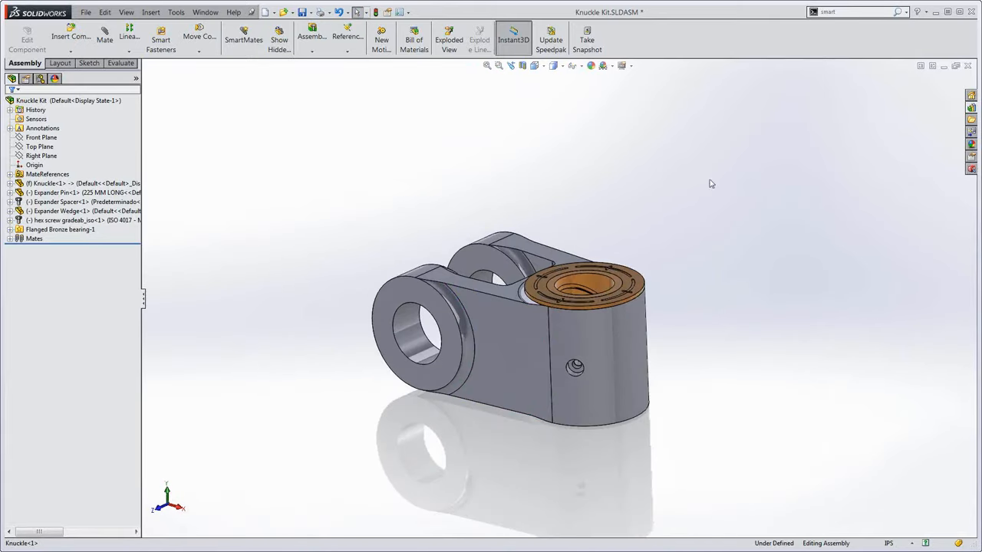
- Close the Knuckle Kit assembly, the Flanged Bronze bearing and the Dummy For Smart Component without saving any changes
click(967, 66)
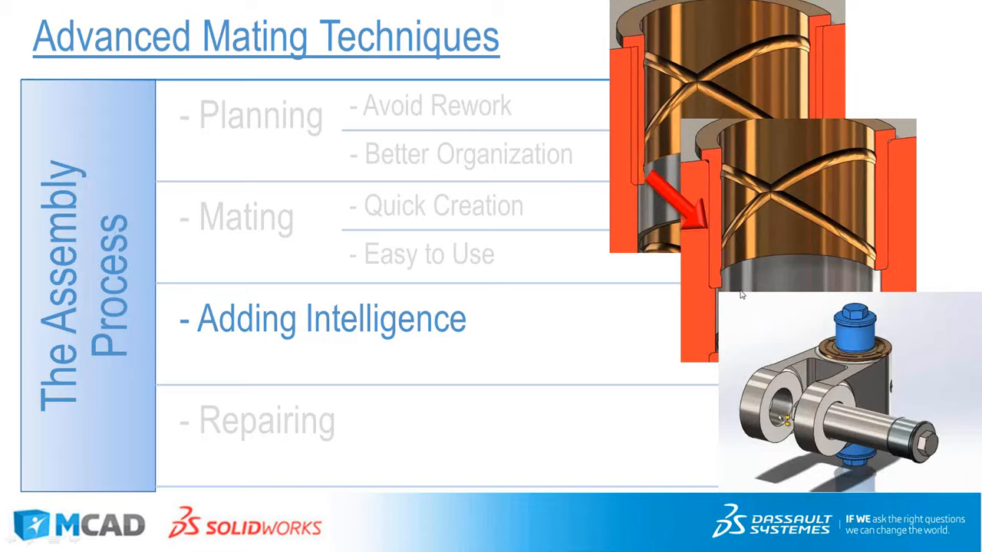
click(478, 350)
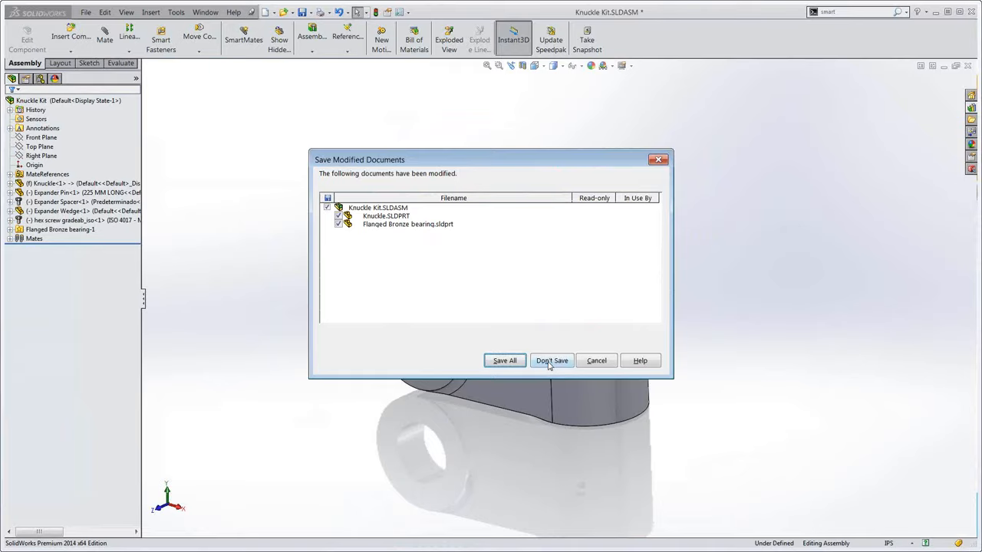
click(549, 361)
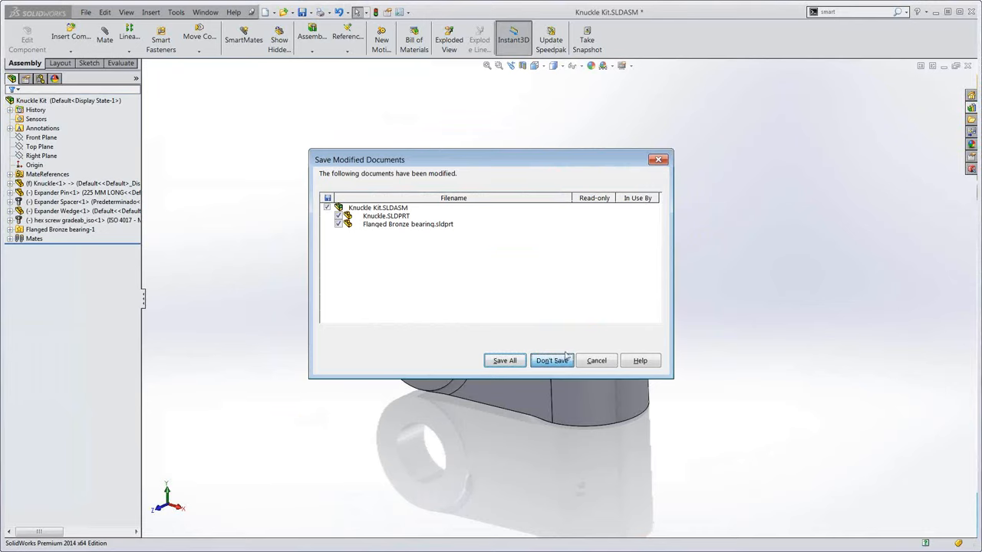
click(968, 66)
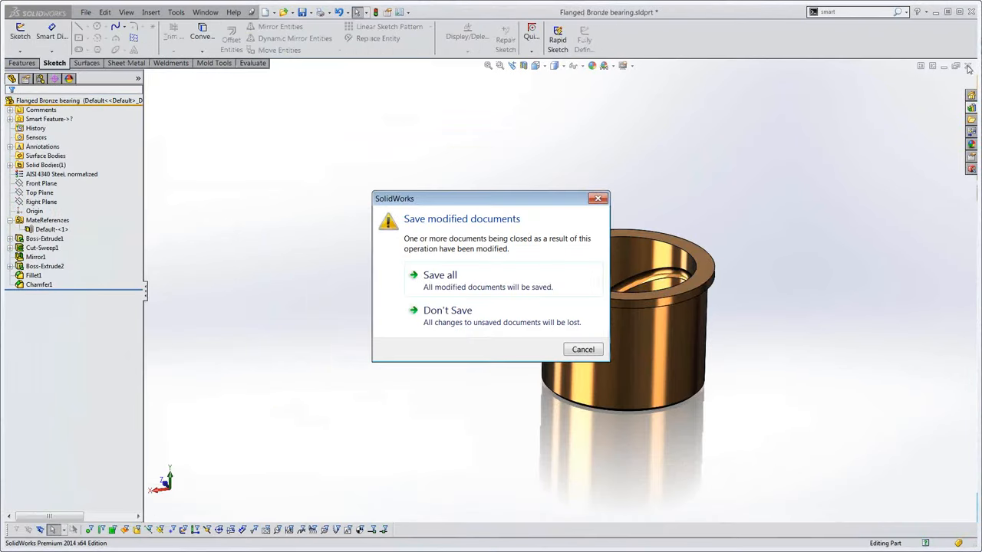
click(582, 304)
click(968, 66)
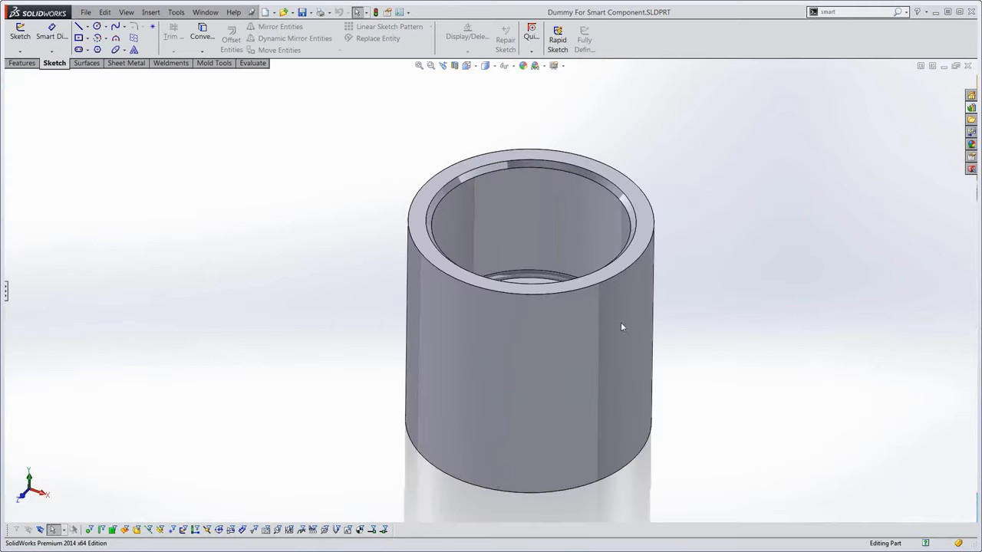
click(968, 66)
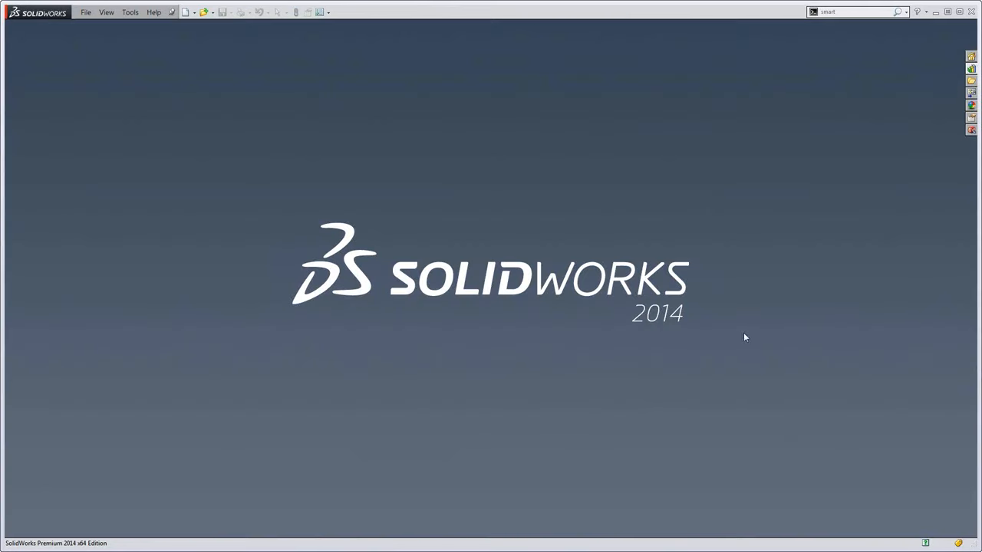
- Open the Retractable Boom_e assembly from the recent documents and rebuild it
key(r)
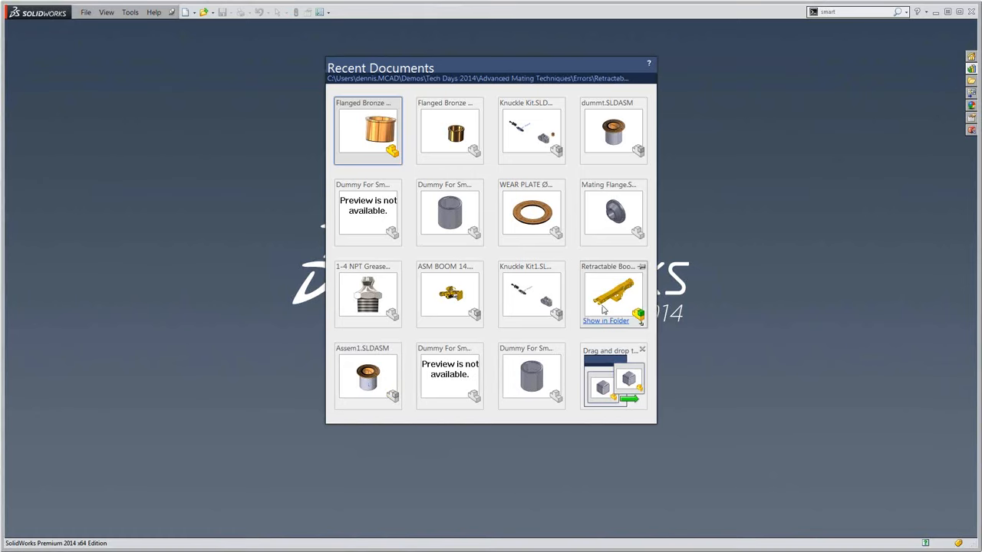
click(612, 307)
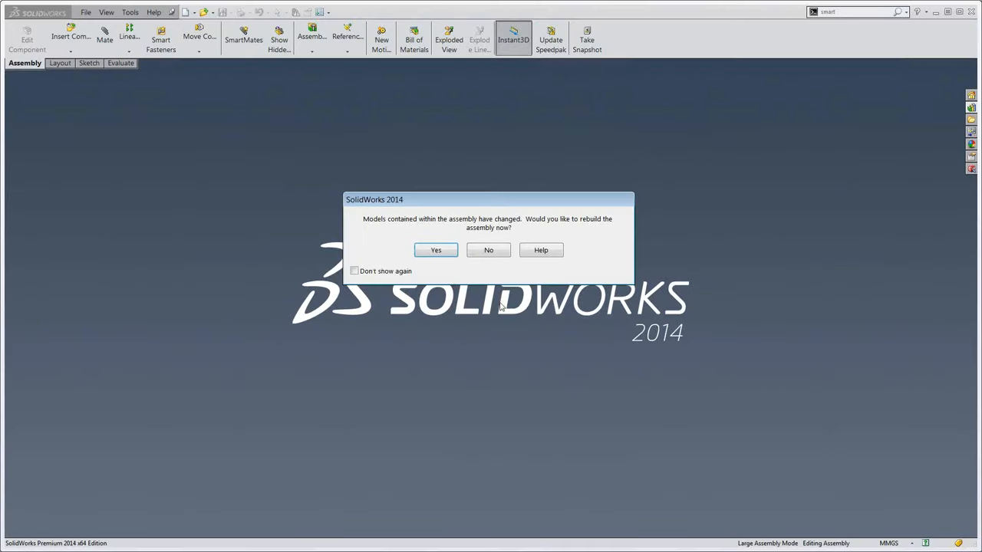
click(435, 256)
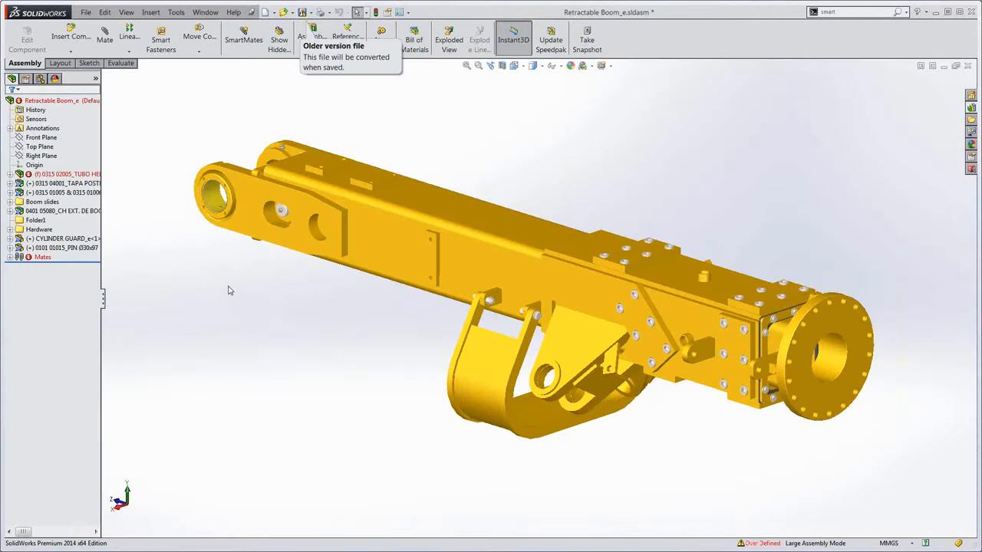
right_click(50, 100)
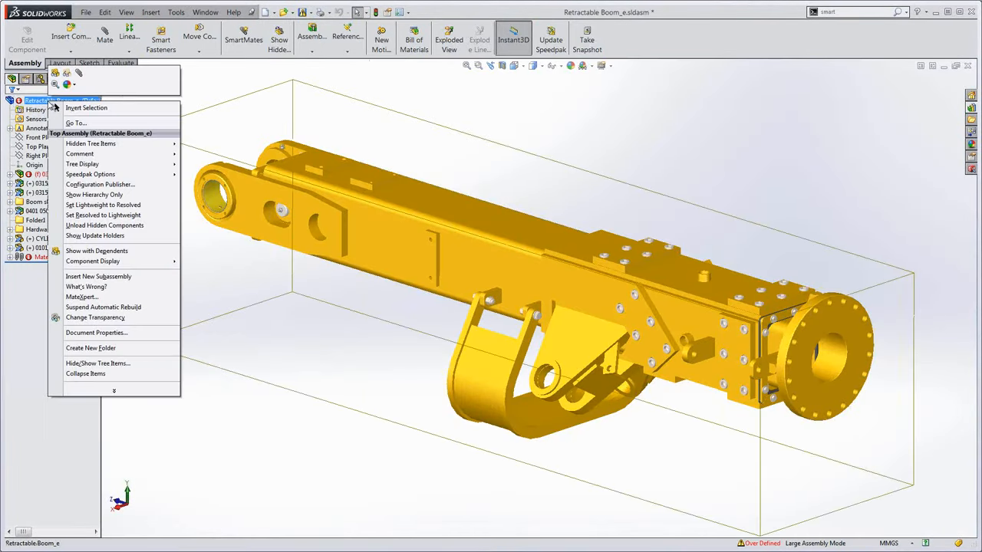
click(78, 216)
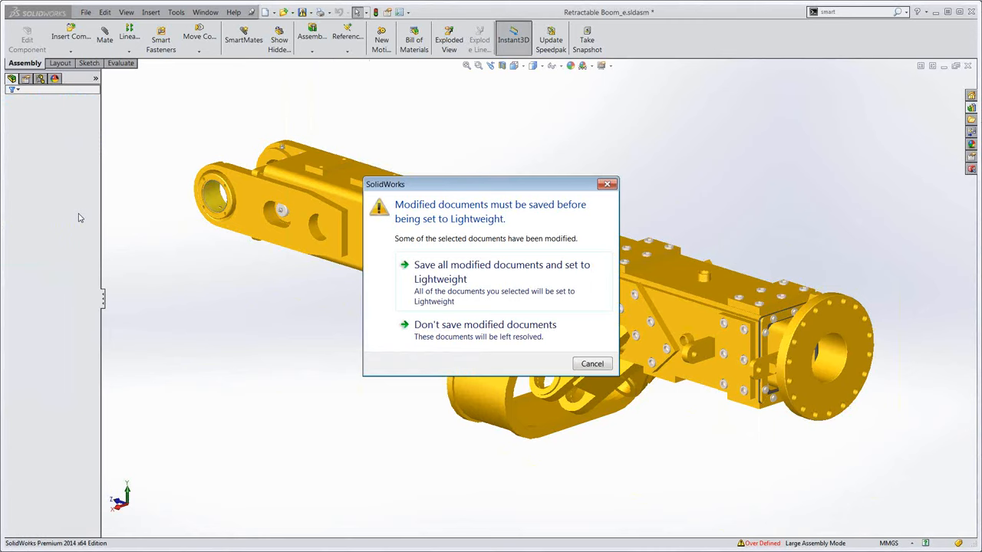
click(592, 364)
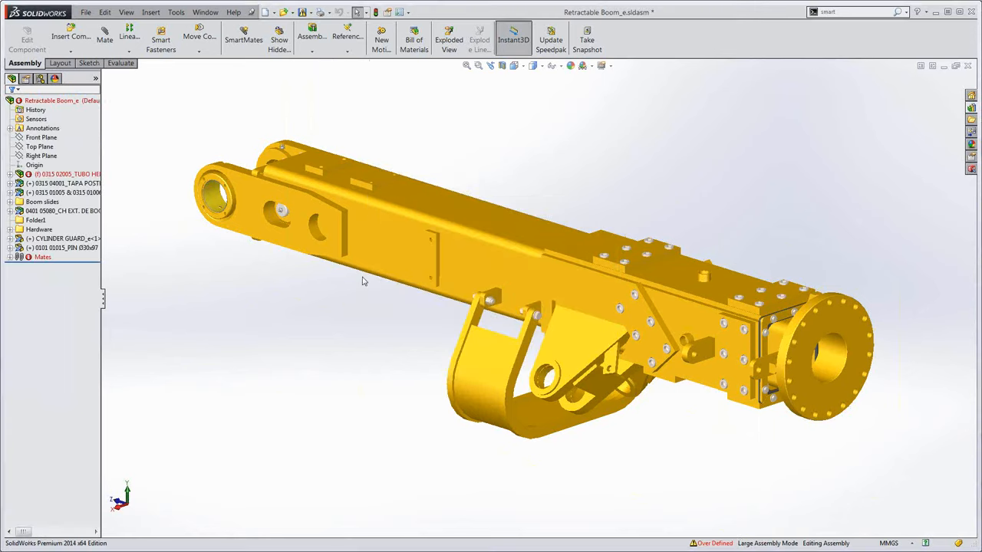
- Set all components of the Retractable Boom_e assembly to resolved
right_click(59, 101)
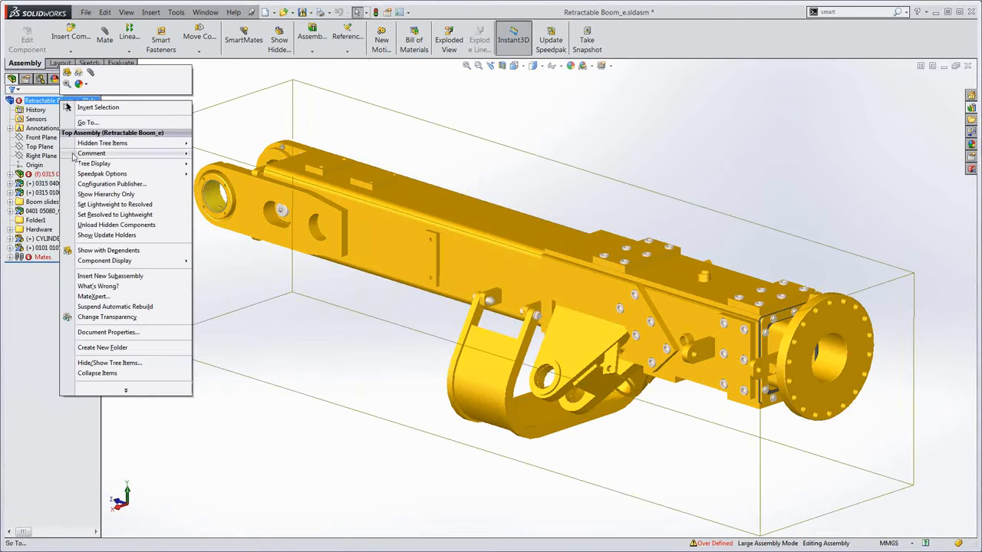
click(92, 205)
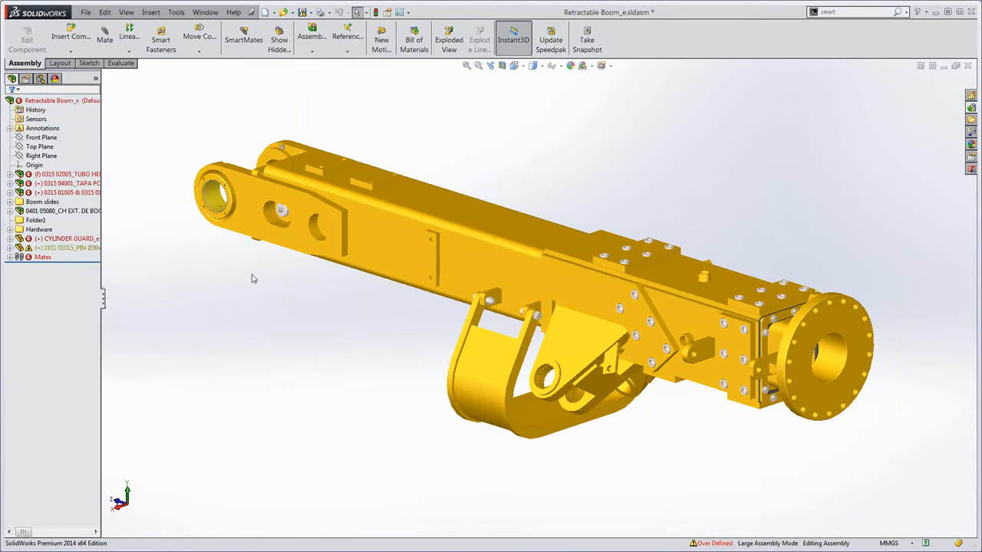
- Look through the mates in the assembly's Mates folder for errors and collapse the folder again
middle_drag(358, 321, 392, 317)
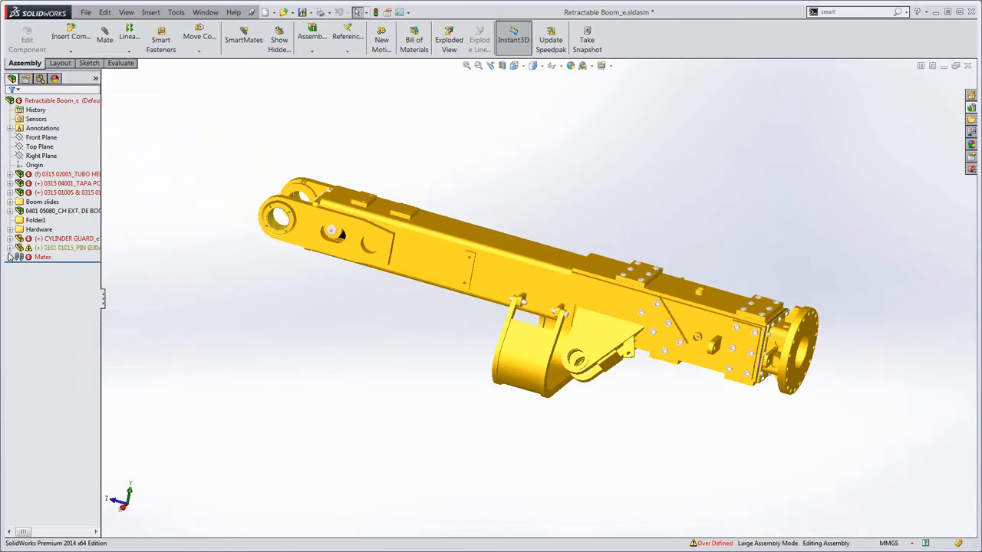
click(10, 257)
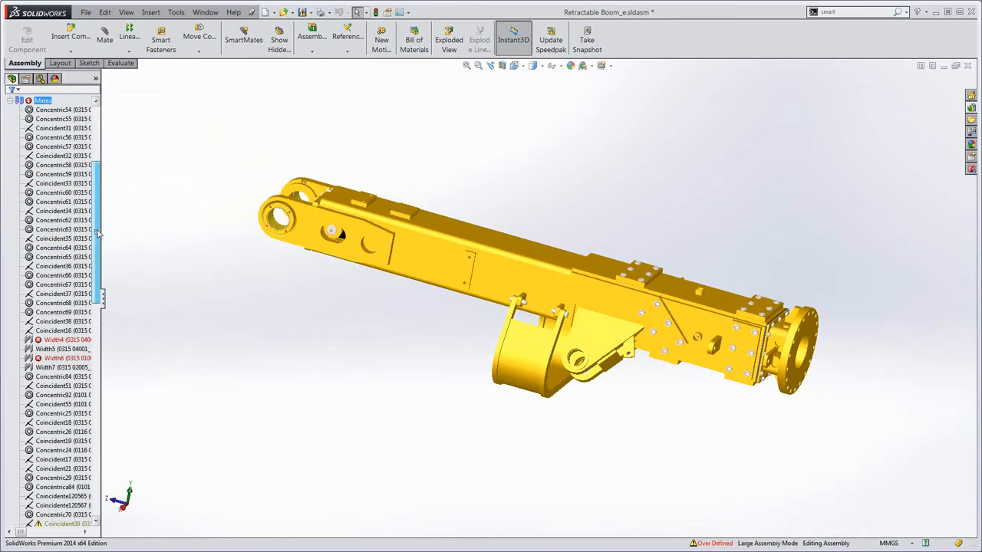
drag(98, 230, 103, 184)
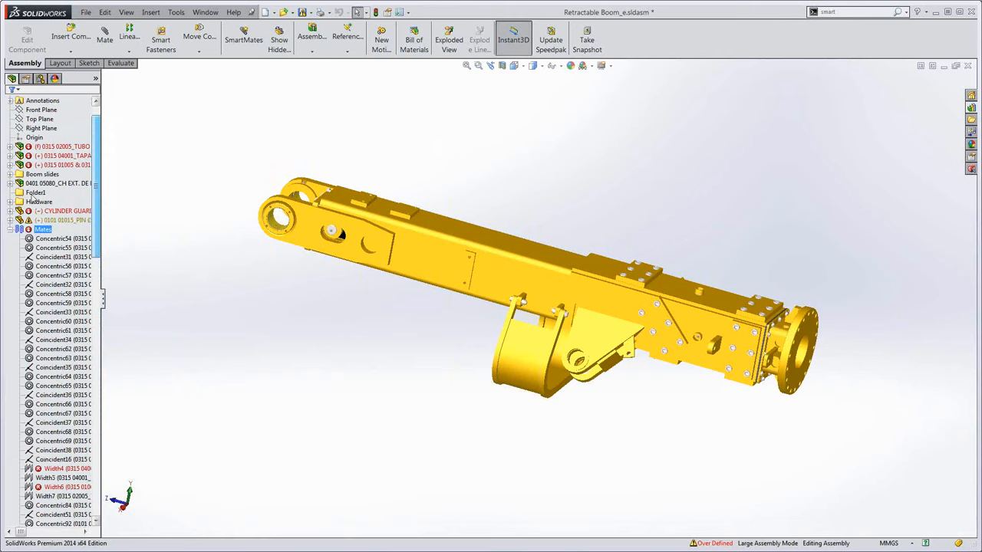
click(10, 229)
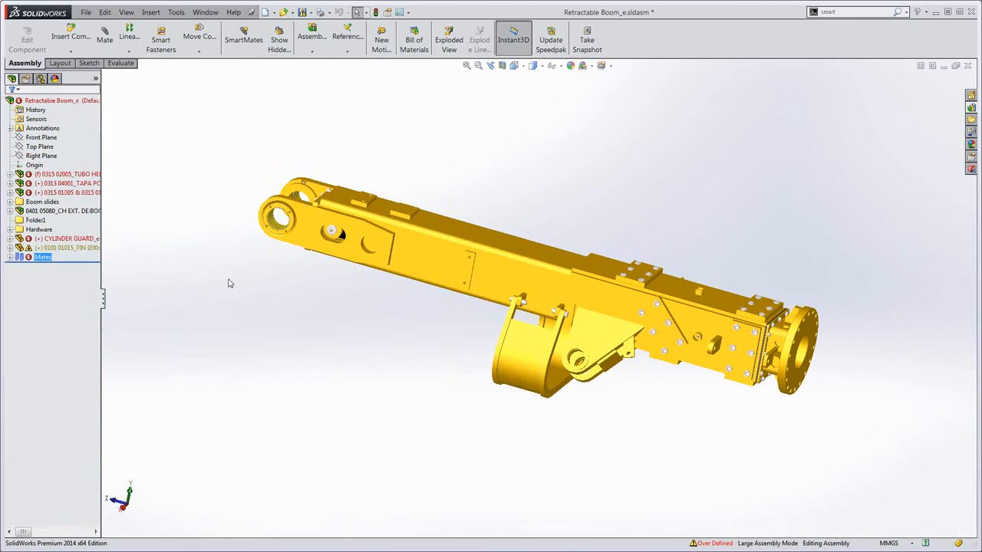
- Review the What's Wrong list for the Mates folder in an enlarged window, and turn on Display What's Wrong during rebuild
right_click(39, 258)
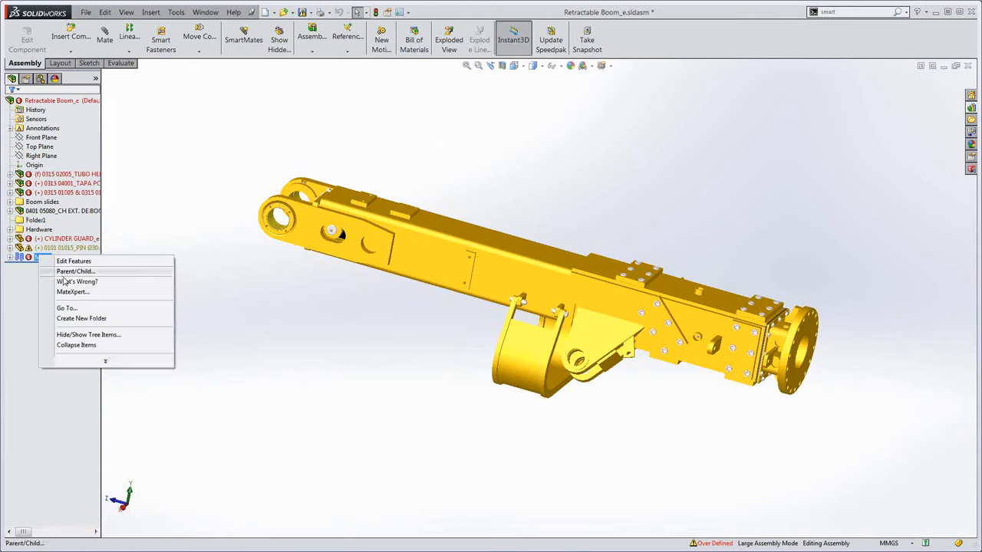
click(68, 282)
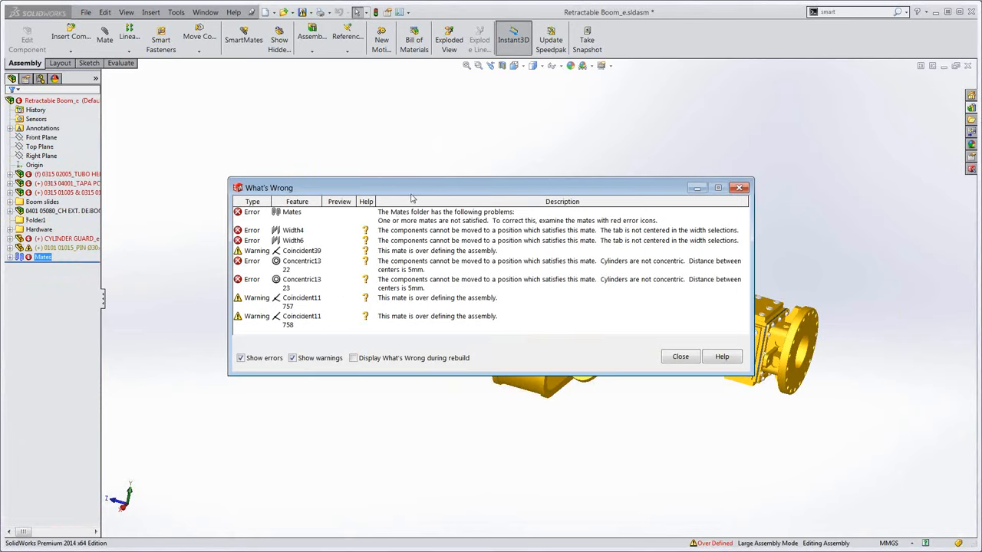
drag(411, 189, 394, 114)
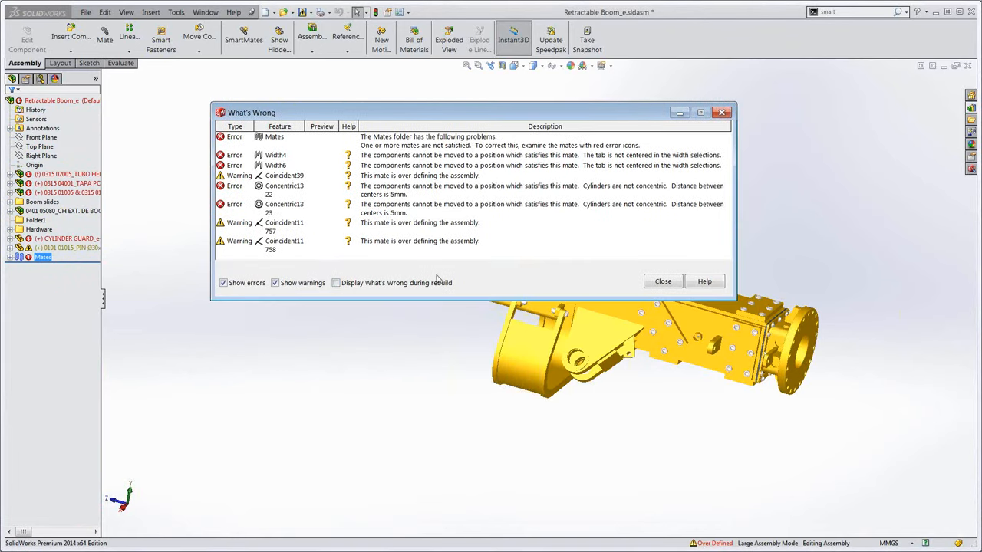
drag(447, 298, 447, 341)
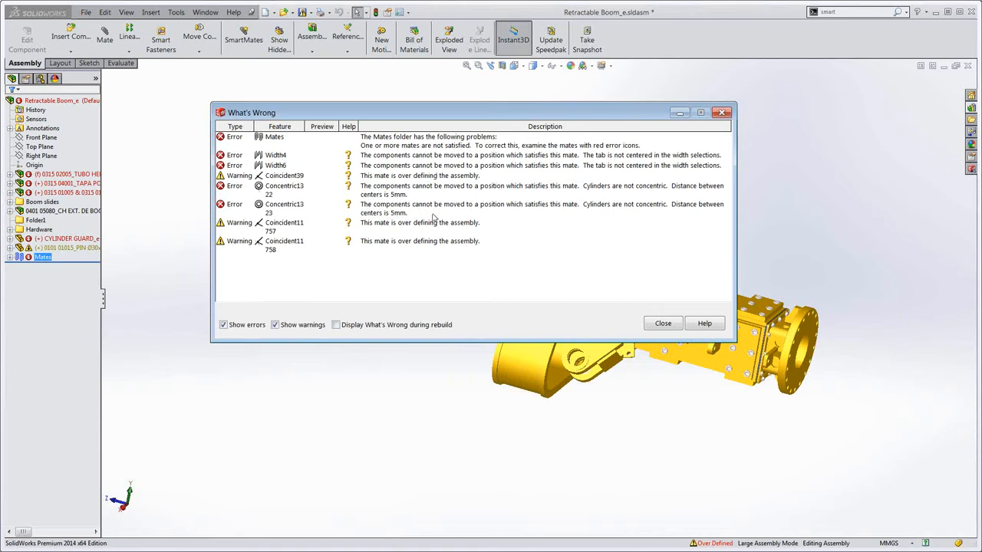
click(336, 325)
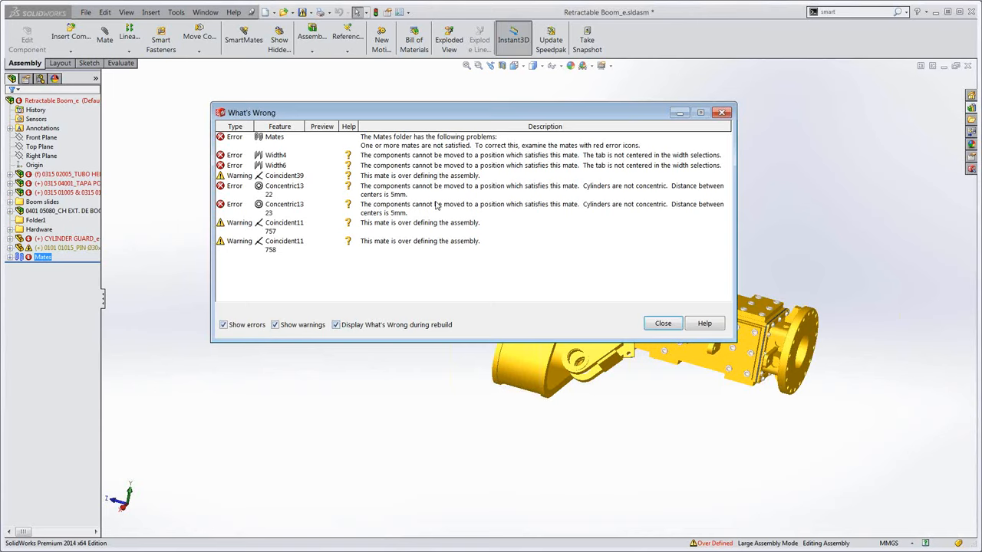
click(658, 323)
- Review the Mates folder's What's Wrong list once more, close it and inspect the boom from its side
right_click(44, 257)
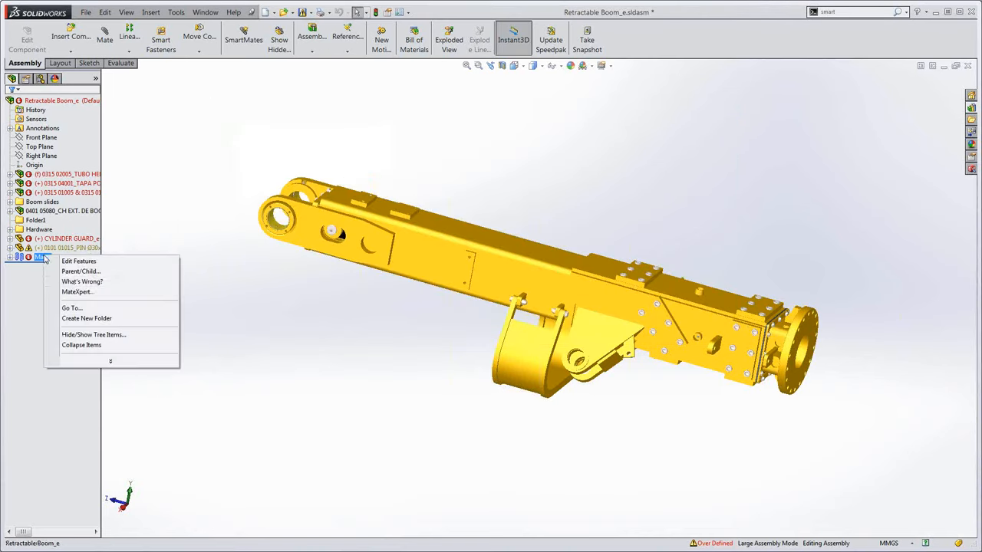
click(79, 283)
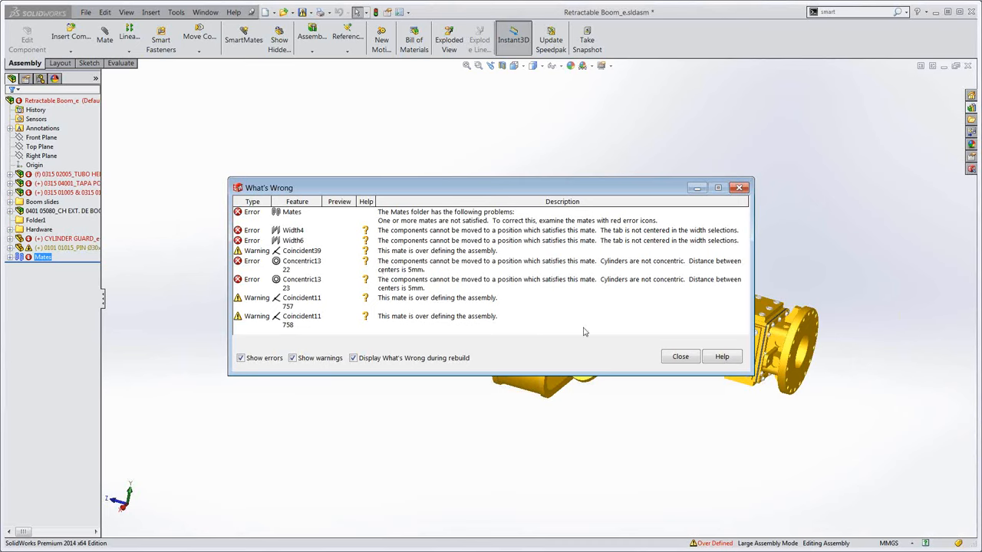
click(681, 357)
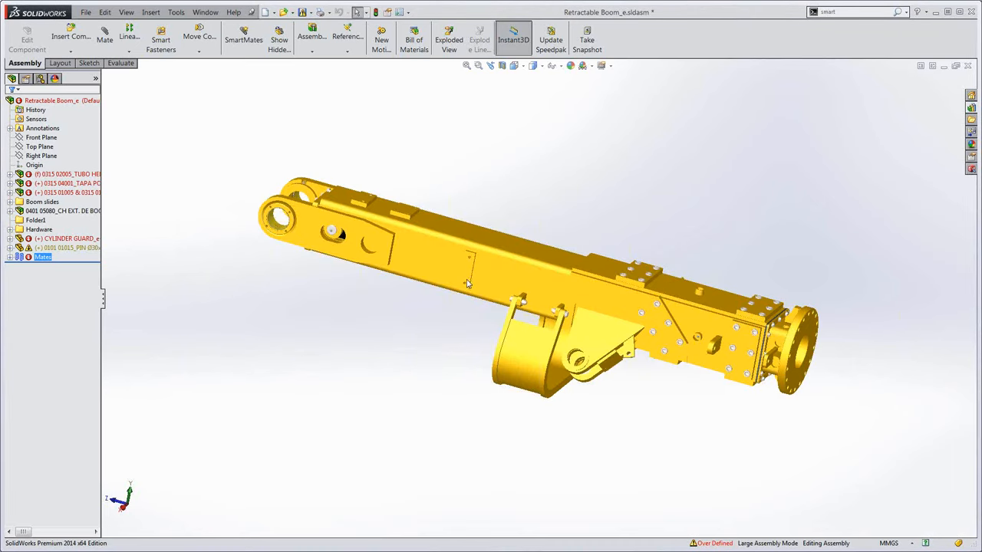
middle_drag(470, 286, 491, 283)
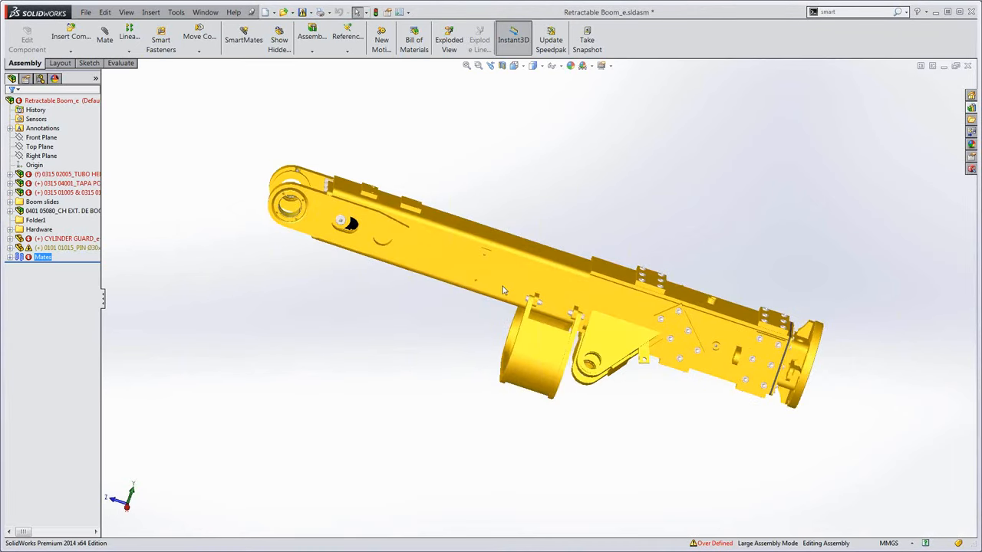
scroll(569, 322, up, 2)
scroll(460, 314, down, 4)
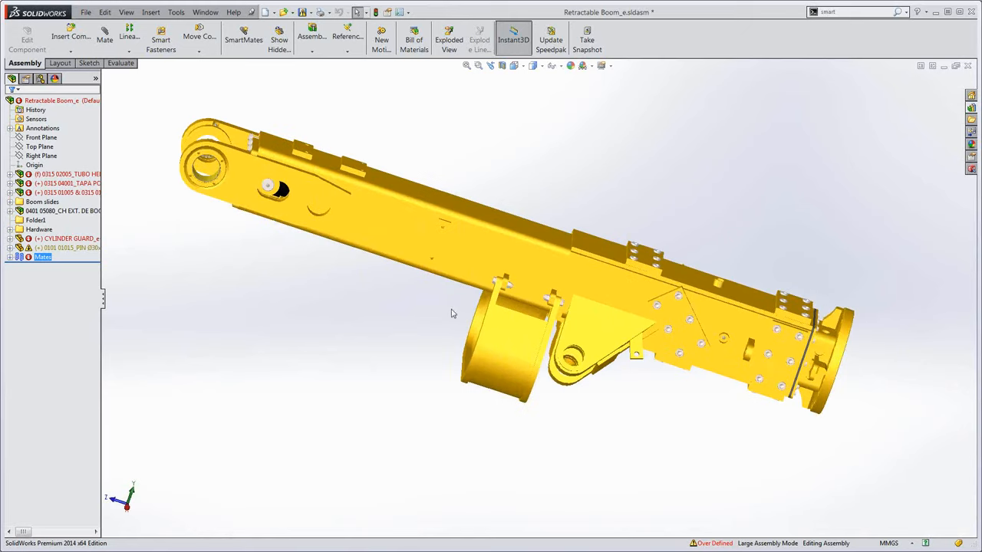
- Diagnose the Mates folder with MateXpert and highlight the Subset 1 mates on the cylinder guard
right_click(43, 256)
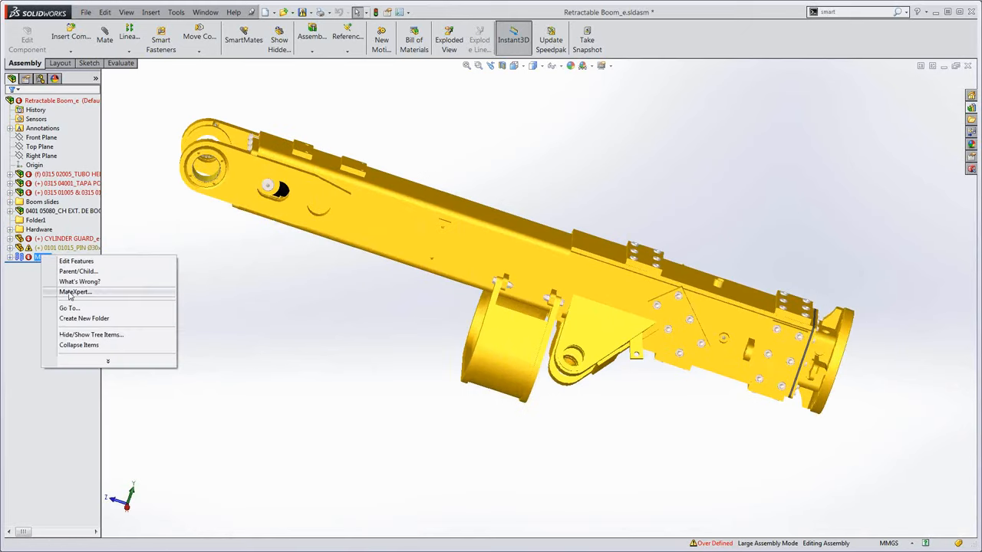
click(70, 293)
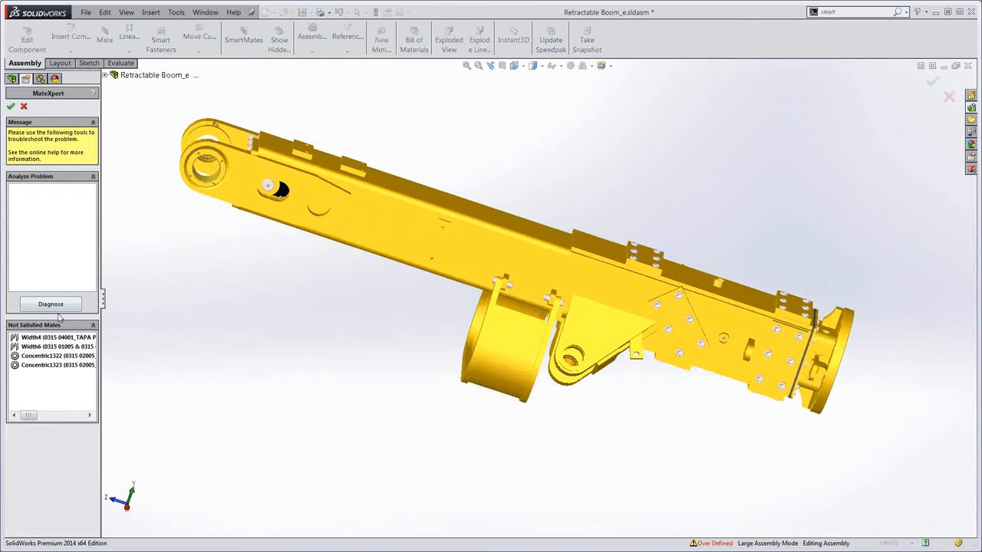
click(54, 303)
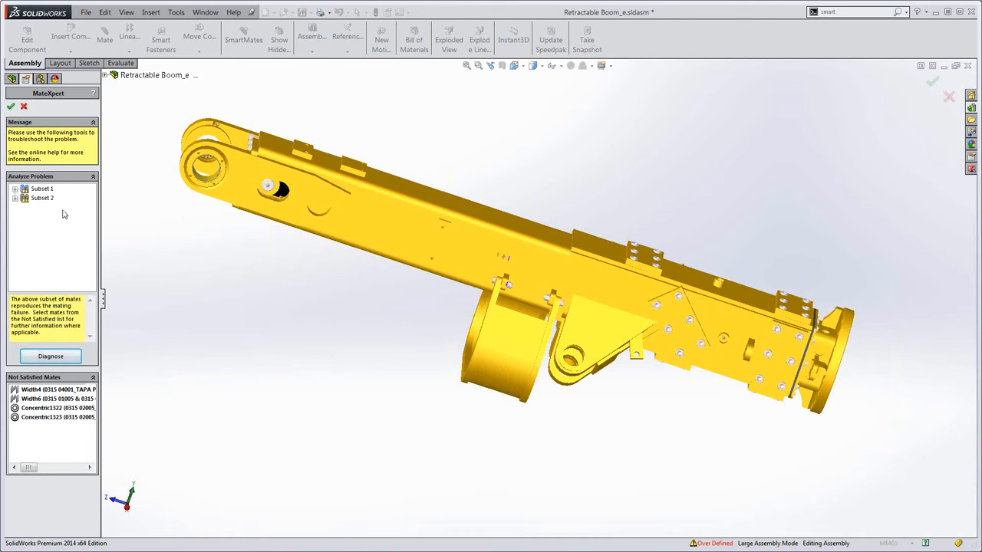
click(41, 189)
middle_drag(395, 331, 503, 337)
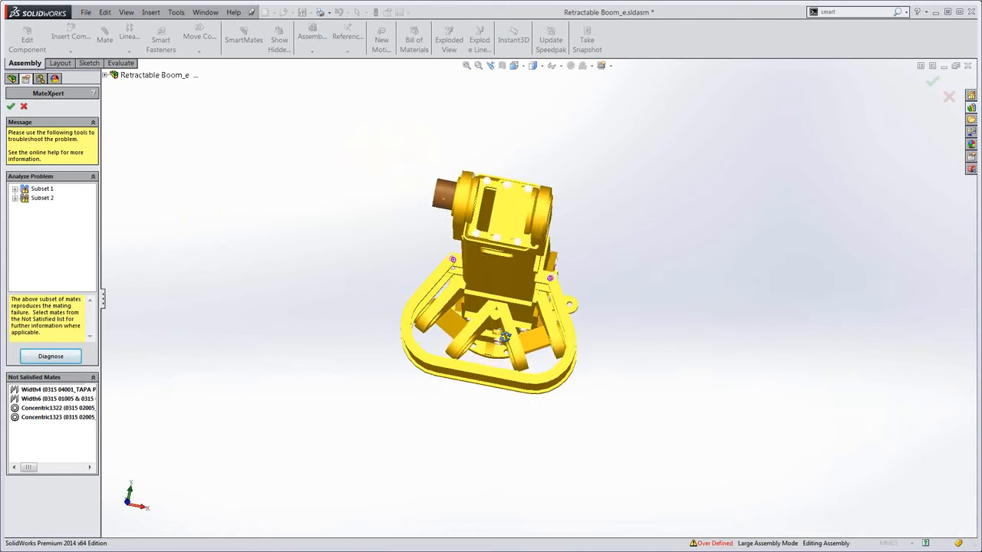
scroll(503, 273, down, 4)
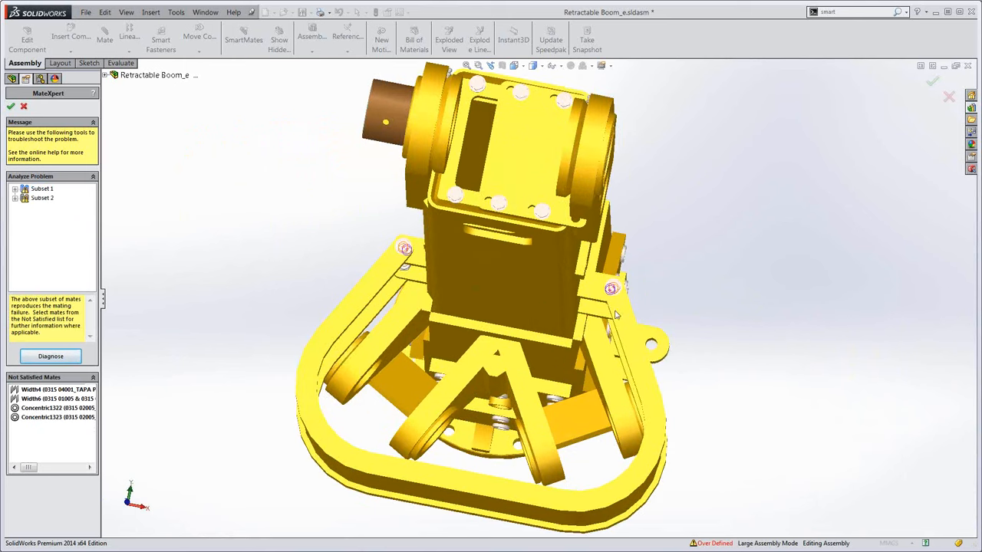
- Highlight the Subset 2 mates and examine the faces they involve along the boom from several sides
click(42, 197)
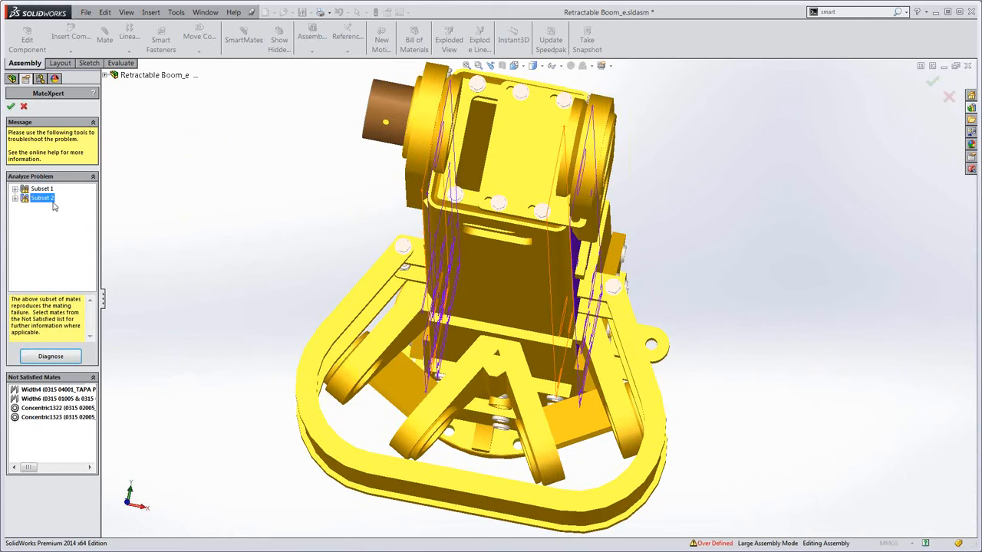
middle_drag(269, 254, 365, 342)
middle_drag(234, 261, 218, 283)
scroll(438, 274, up, 2)
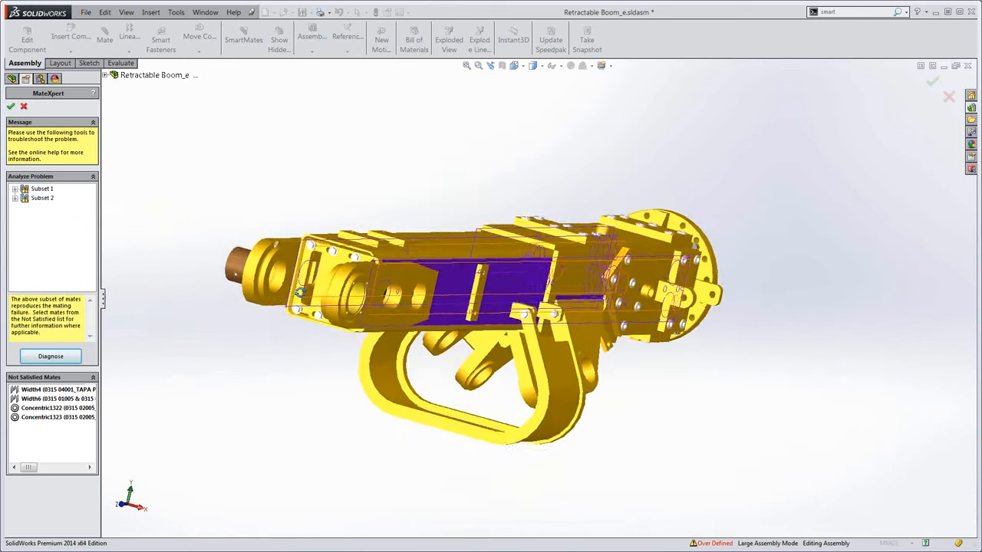
middle_drag(438, 273, 335, 323)
scroll(291, 318, down, 3)
mouse_move(429, 322)
middle_down()
mouse_move(529, 360)
mouse_move(443, 327)
middle_up()
scroll(444, 324, up, 4)
scroll(449, 324, down, 2)
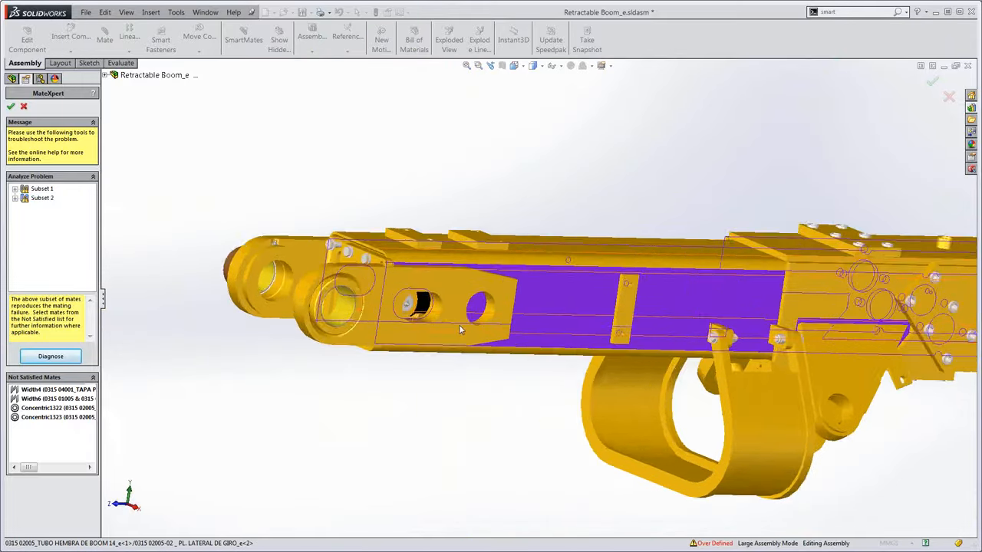
scroll(652, 344, up, 2)
scroll(645, 339, down, 2)
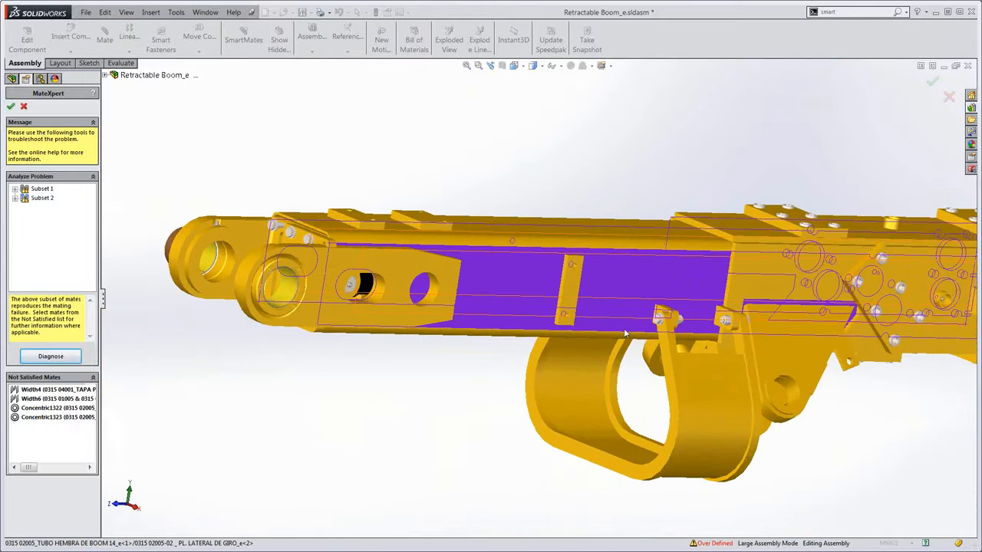
- Inspect the concentric mates of Subset 1 where the cylinder guard meets the boom, and close MateXpert
click(14, 189)
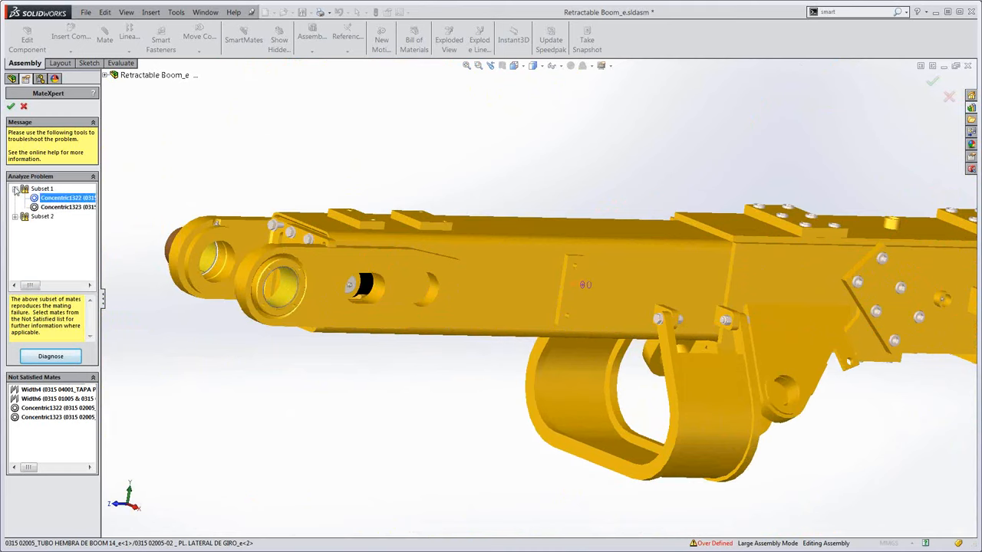
click(15, 189)
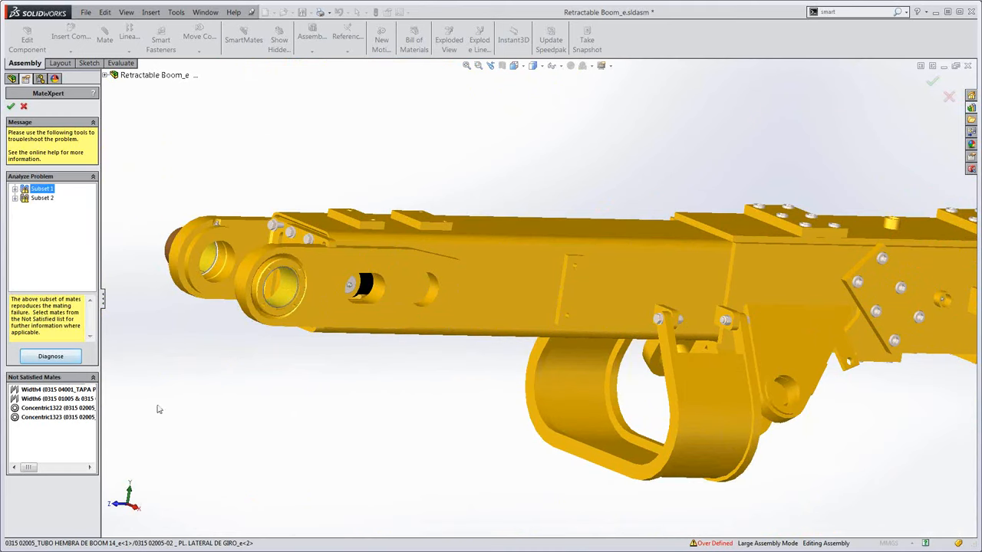
scroll(443, 409, up, 4)
middle_drag(443, 409, 451, 401)
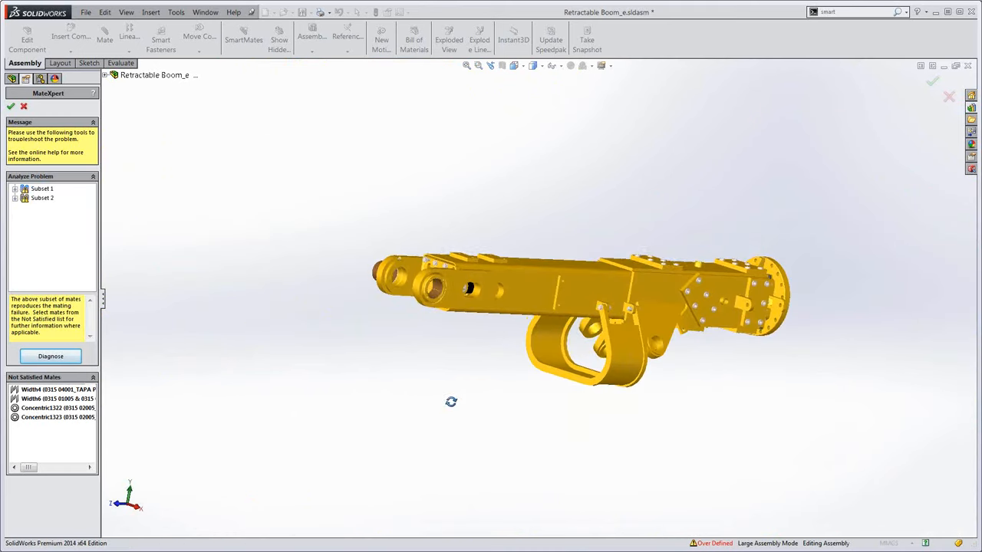
click(42, 191)
scroll(526, 307, down, 5)
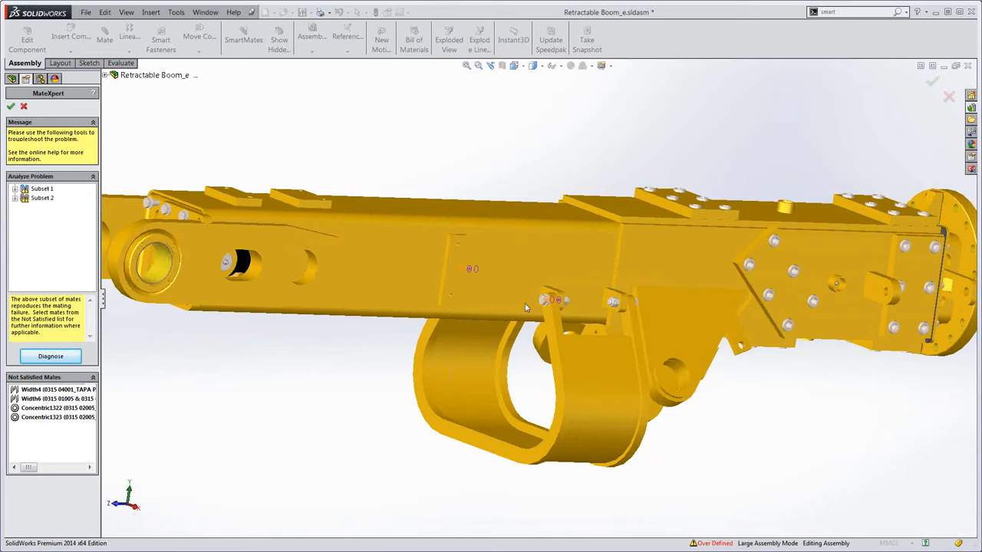
click(11, 108)
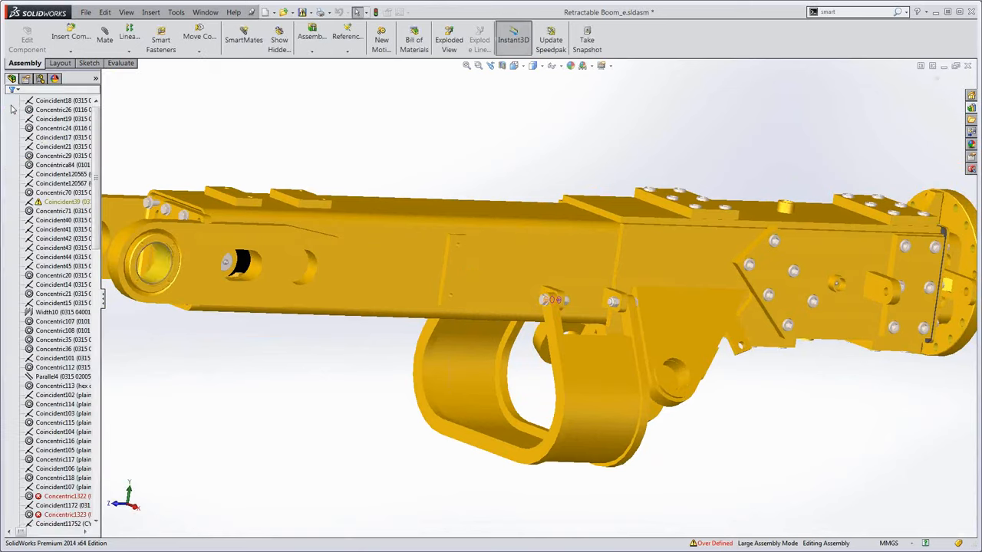
- Show the whole boom again and collapse the Mates folder in the assembly tree
scroll(420, 398, up, 5)
middle_drag(419, 397, 501, 346)
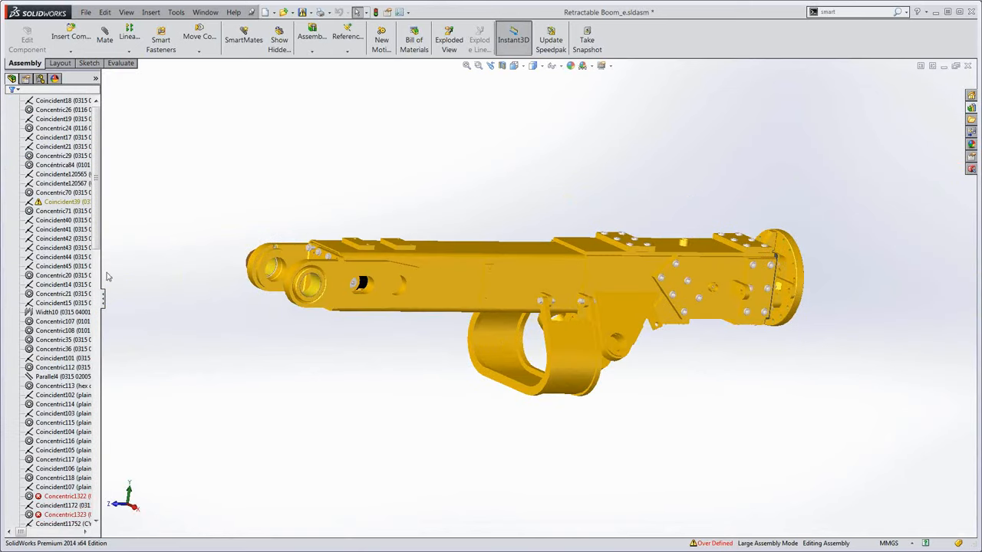
scroll(100, 234, up, 10)
click(9, 257)
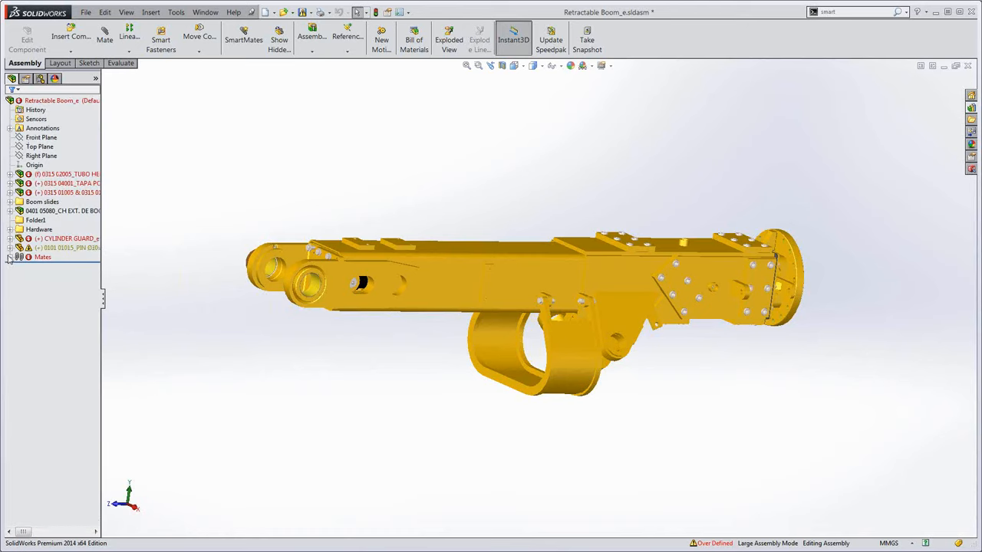
- List the mates of CYLINDER GUARD_e and rebuild the assembly to check them for errors, dismissing the What's Wrong report
click(523, 359)
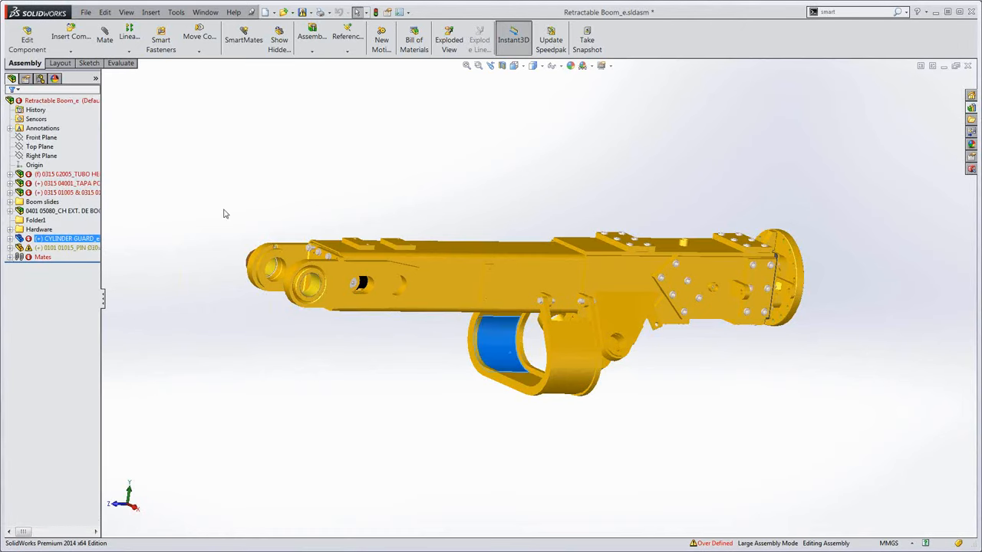
click(25, 79)
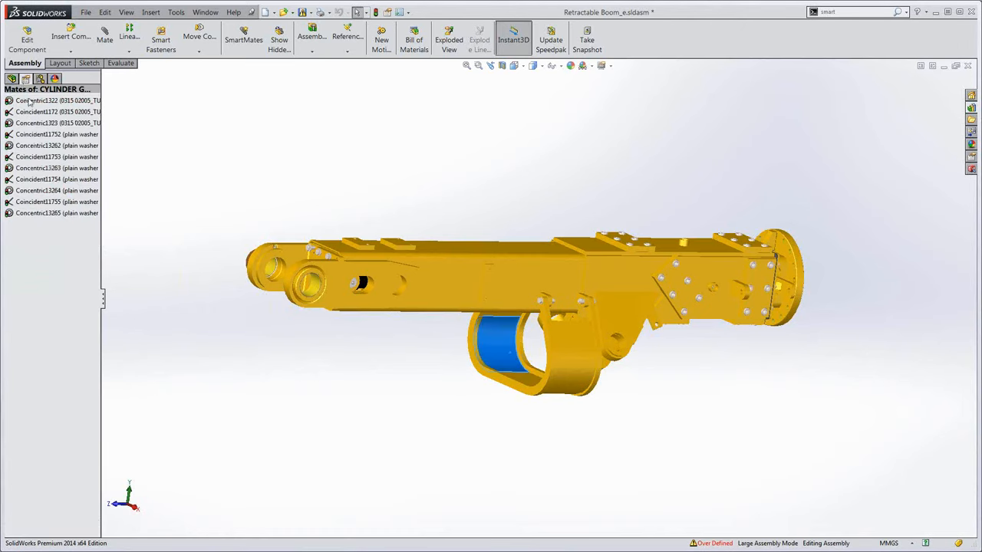
click(375, 11)
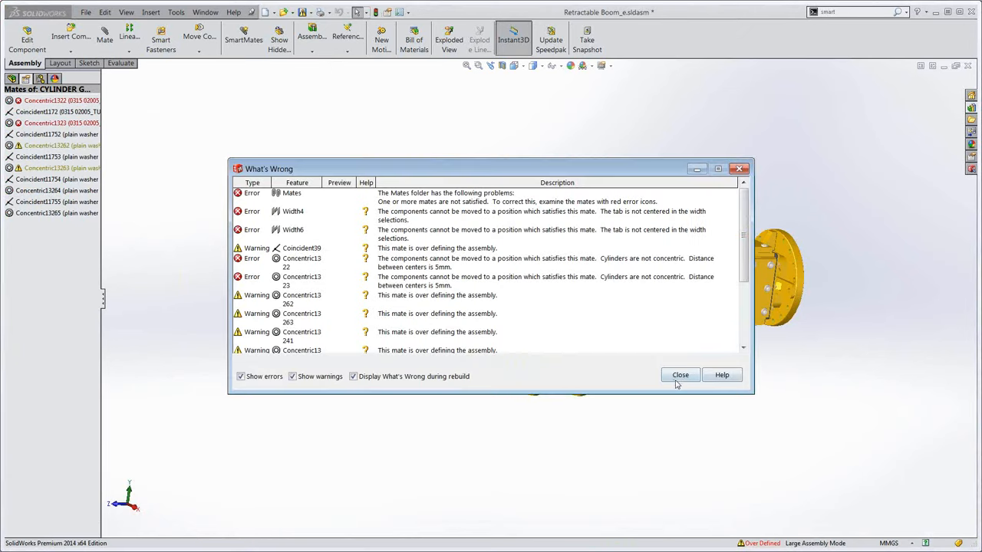
click(679, 378)
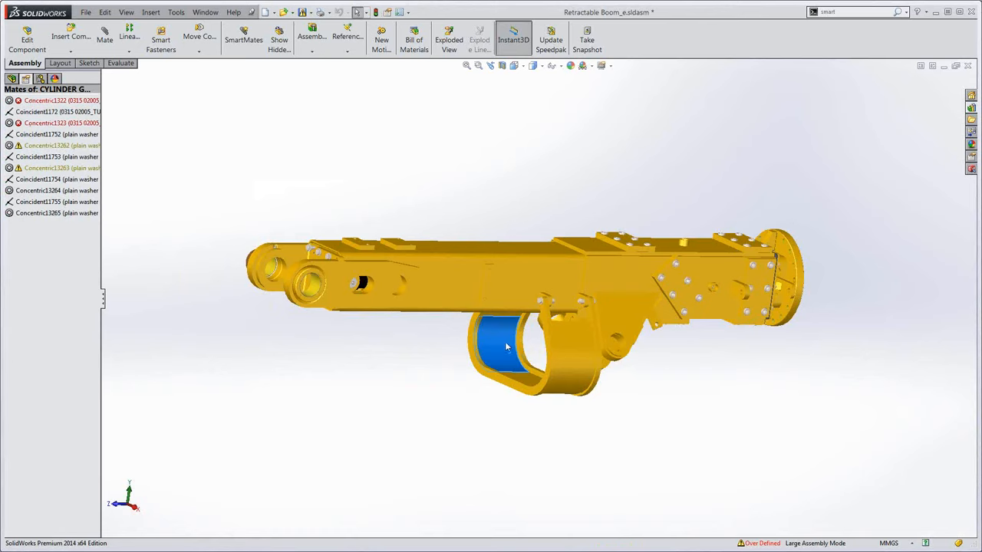
click(416, 331)
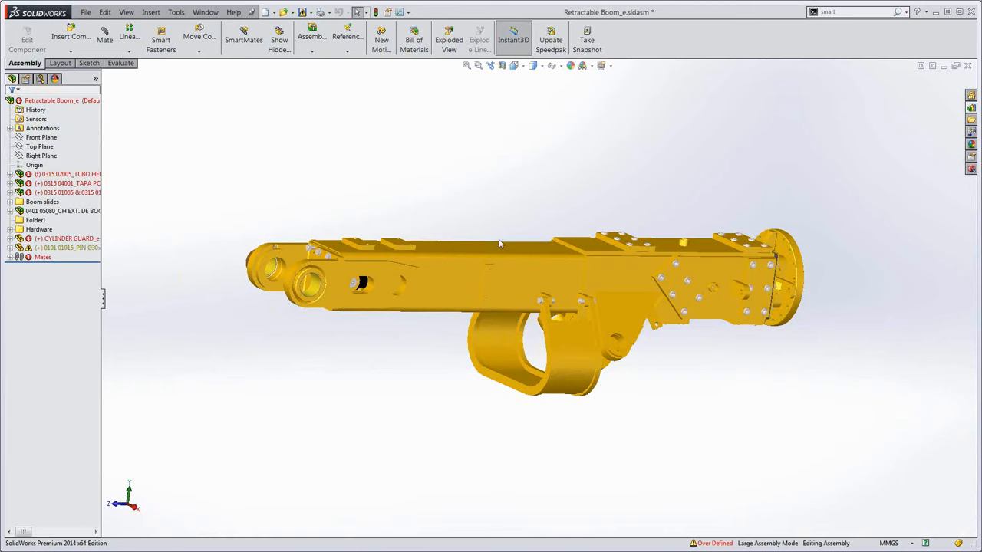
- Use Select Mated To on CYLINDER GUARD_e and examine the component it selects up close
click(502, 347)
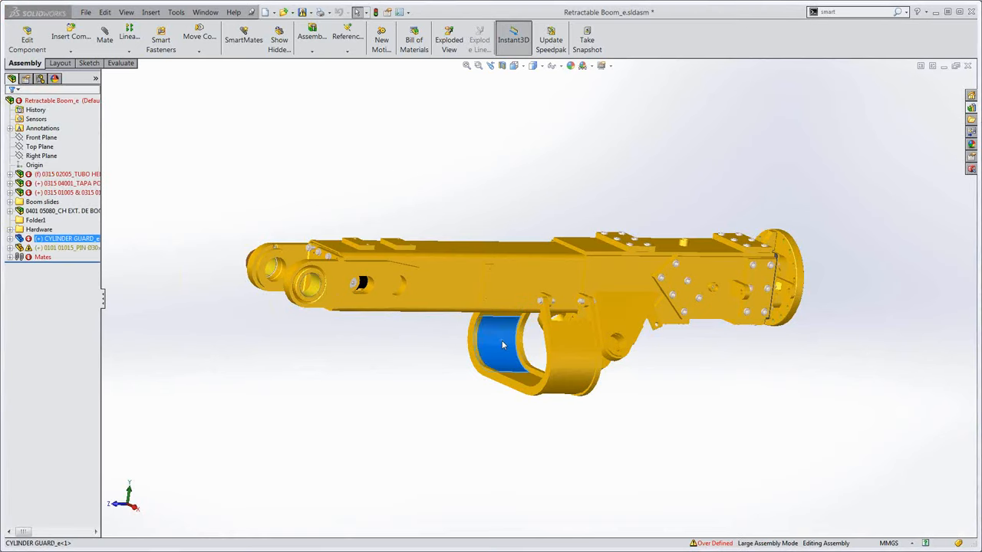
click(524, 352)
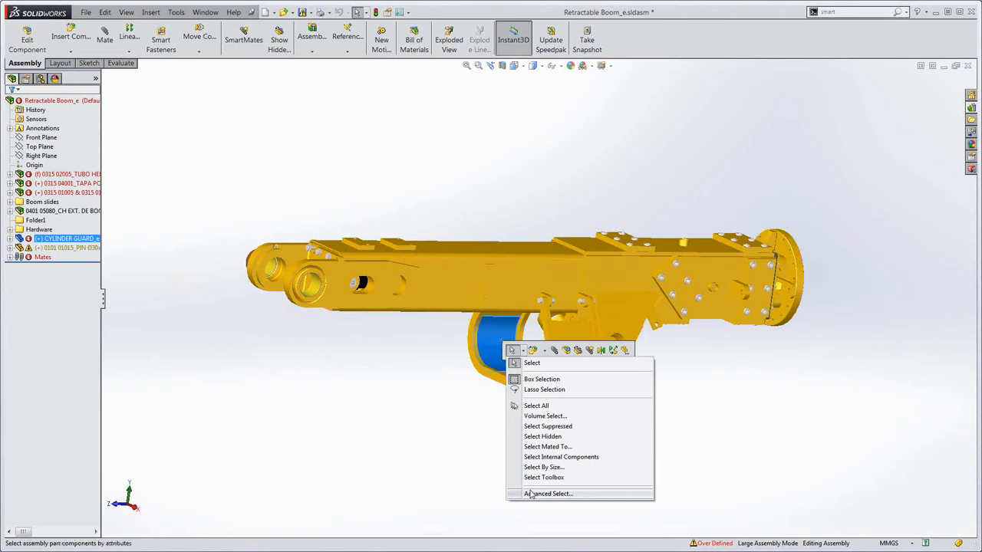
click(534, 378)
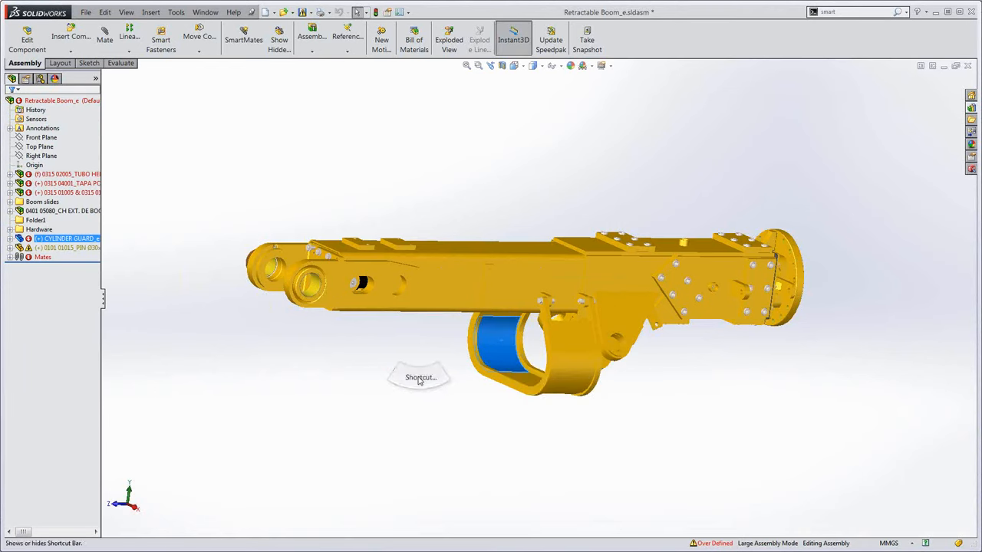
click(440, 387)
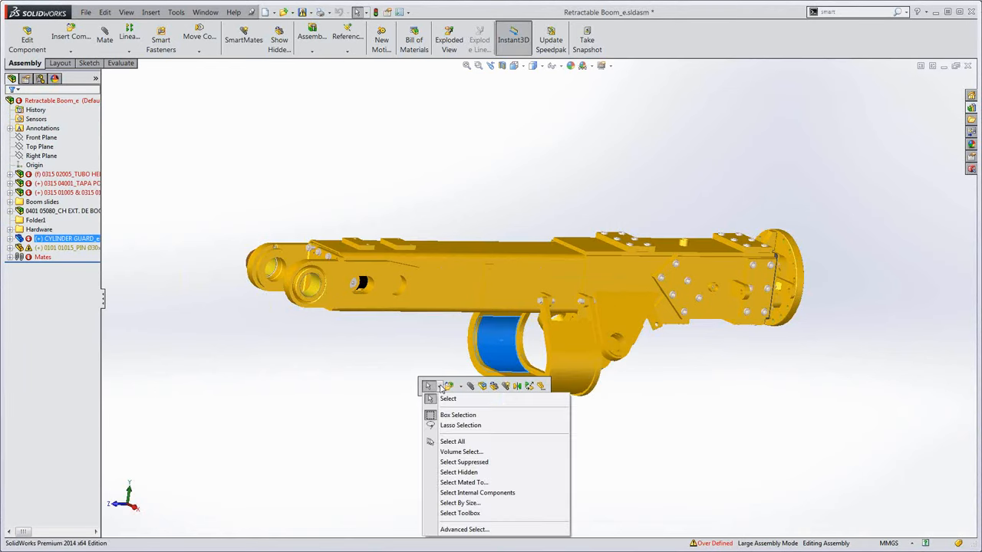
click(463, 483)
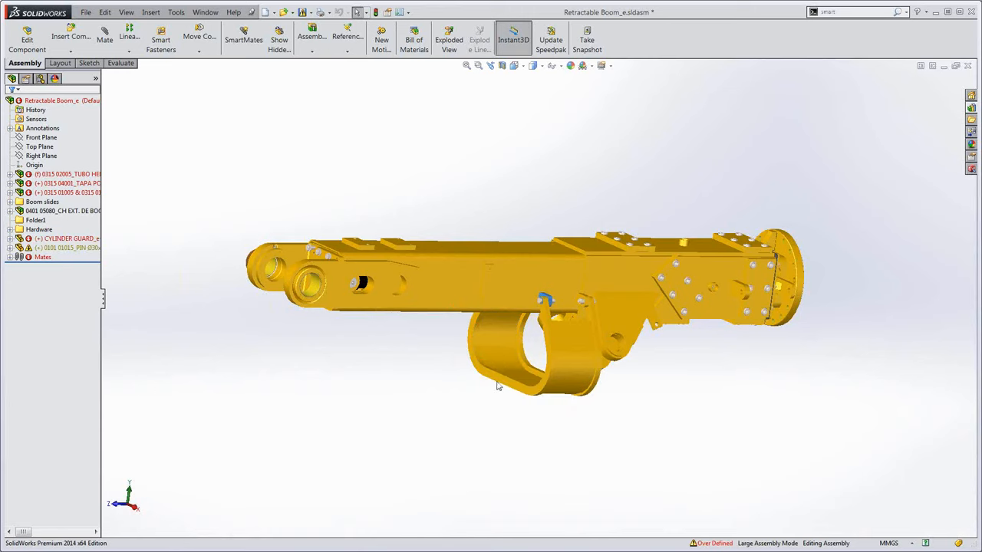
scroll(535, 300, down, 10)
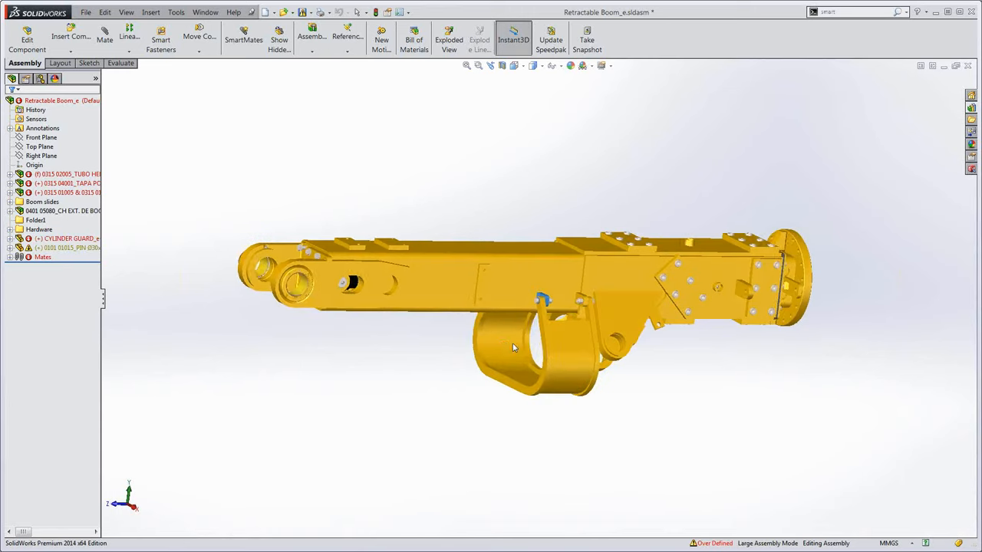
scroll(520, 312, up, 5)
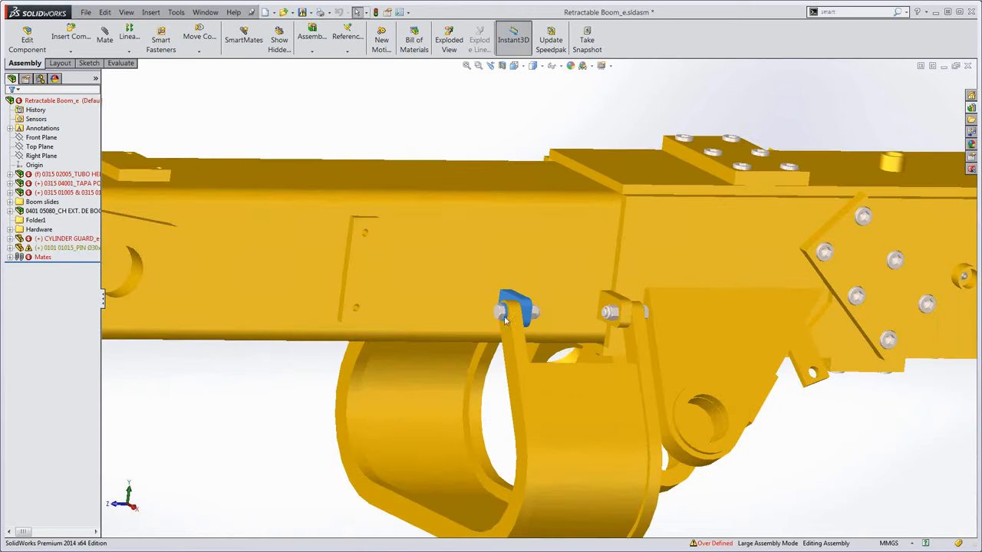
- Add CYLINDER GUARD_e to the selected bracket, invert the selection across the assembly, and clear it
click(412, 459)
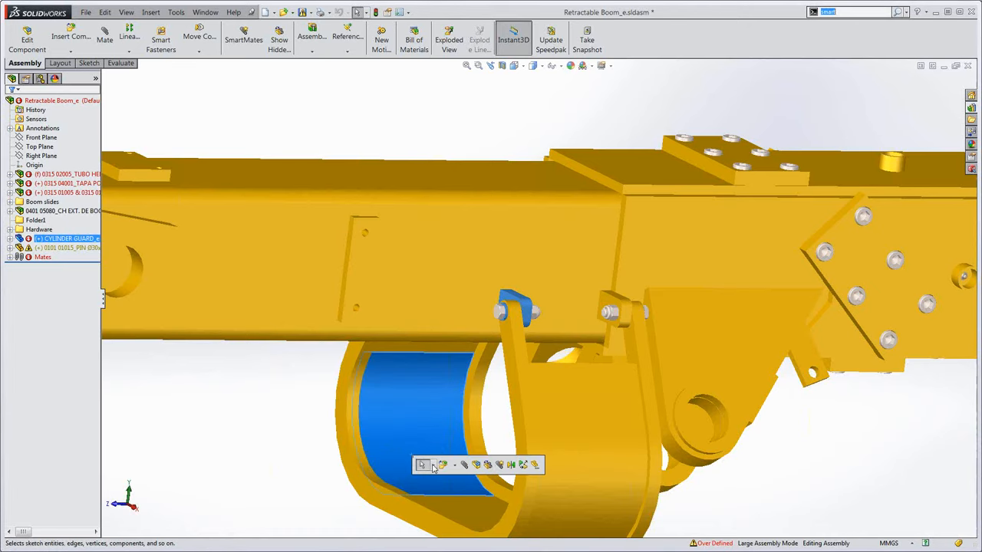
click(432, 466)
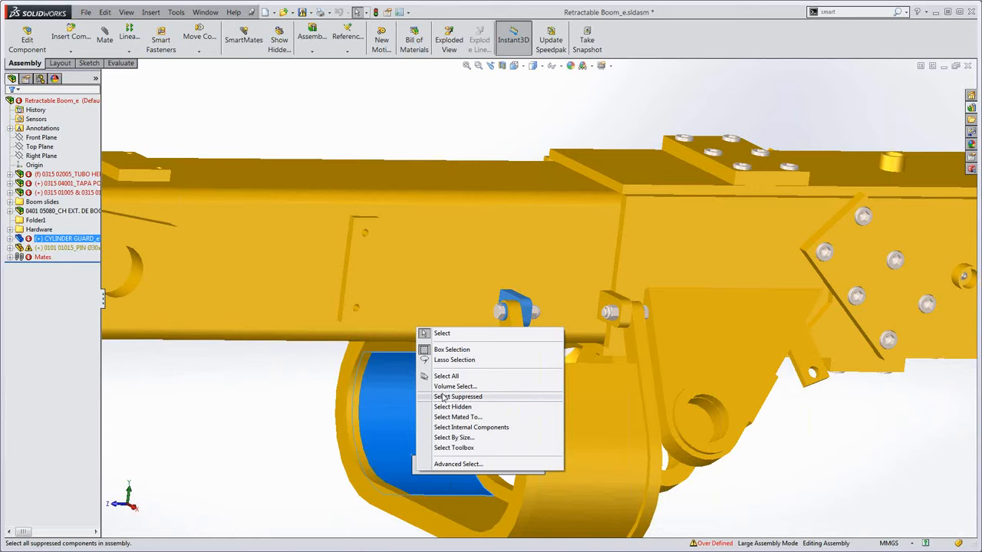
right_click(290, 321)
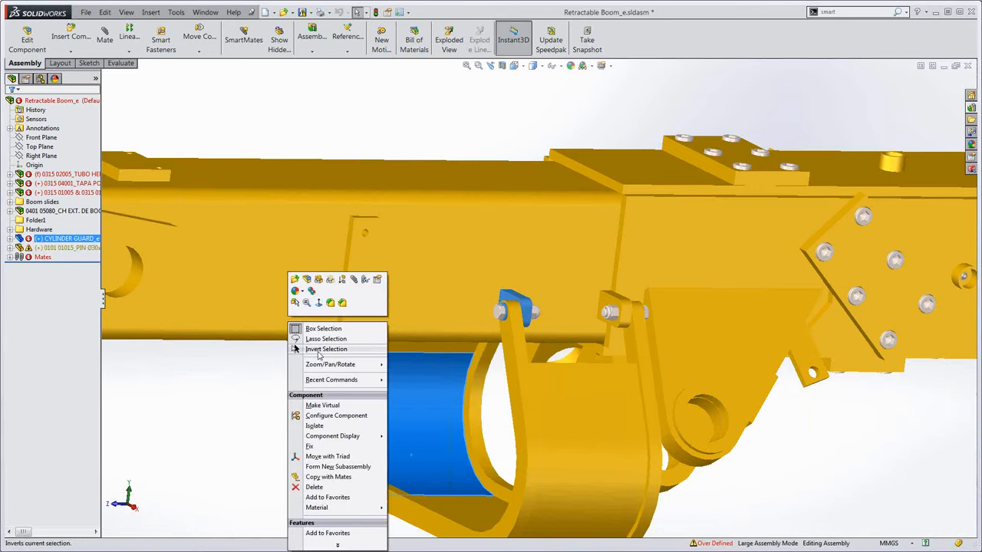
click(318, 351)
key(f)
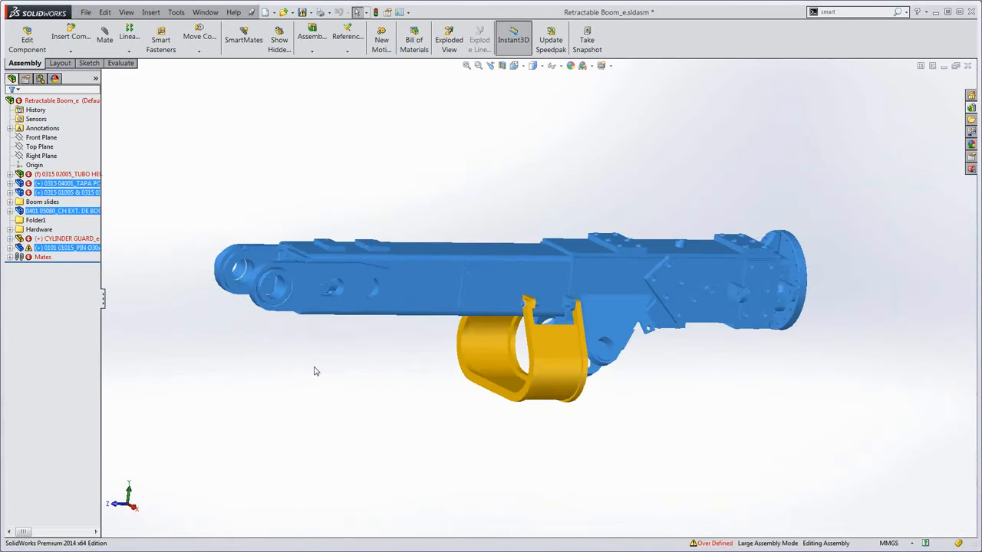
right_click(422, 387)
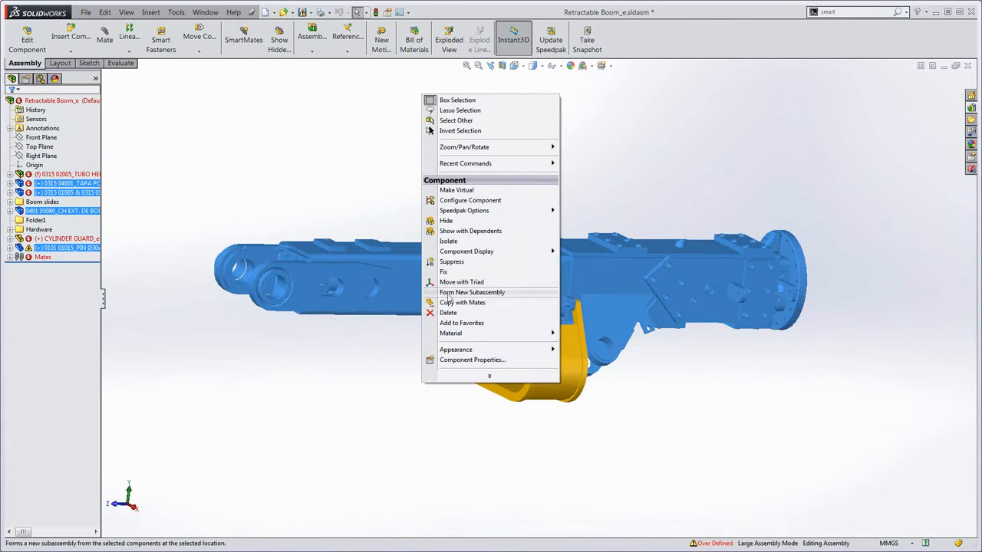
click(385, 367)
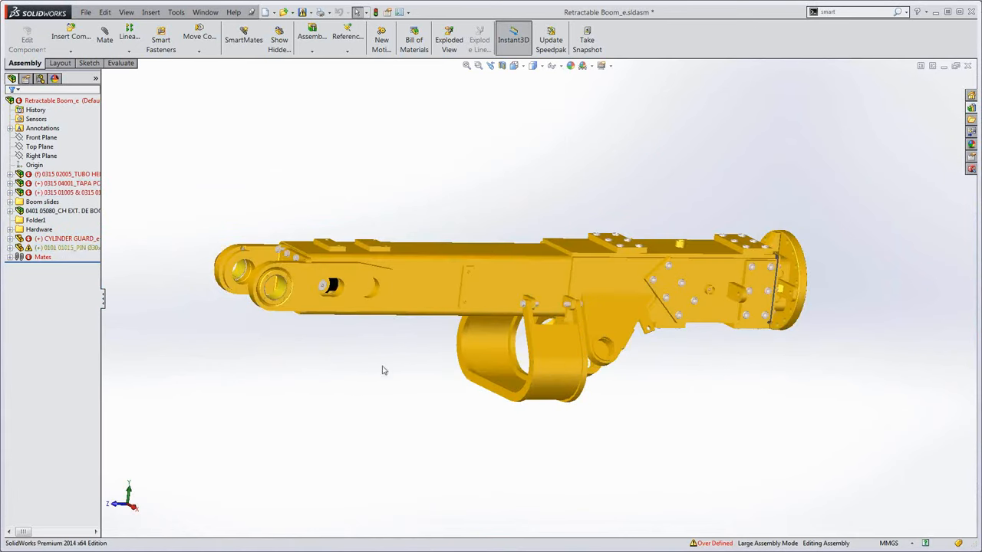
click(481, 350)
right_click(481, 346)
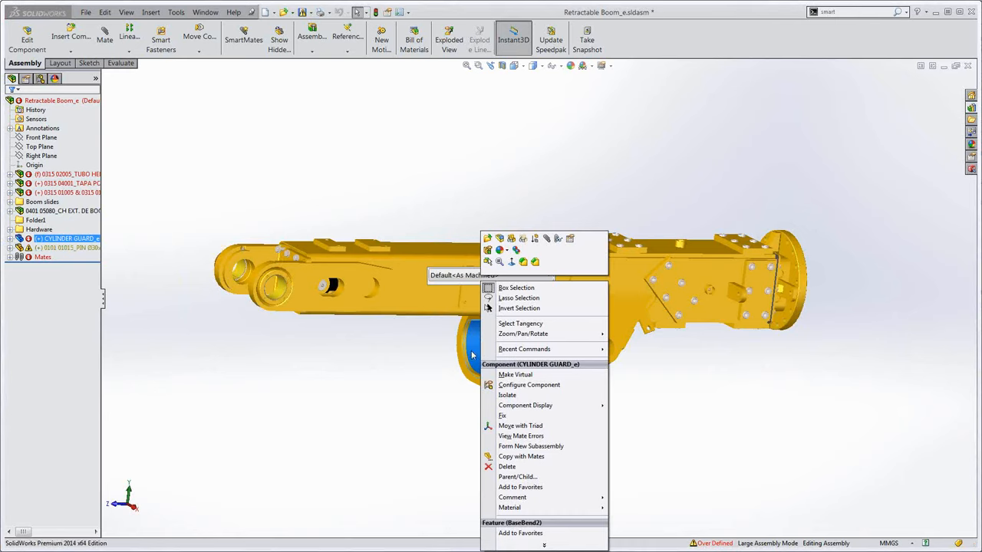
click(471, 350)
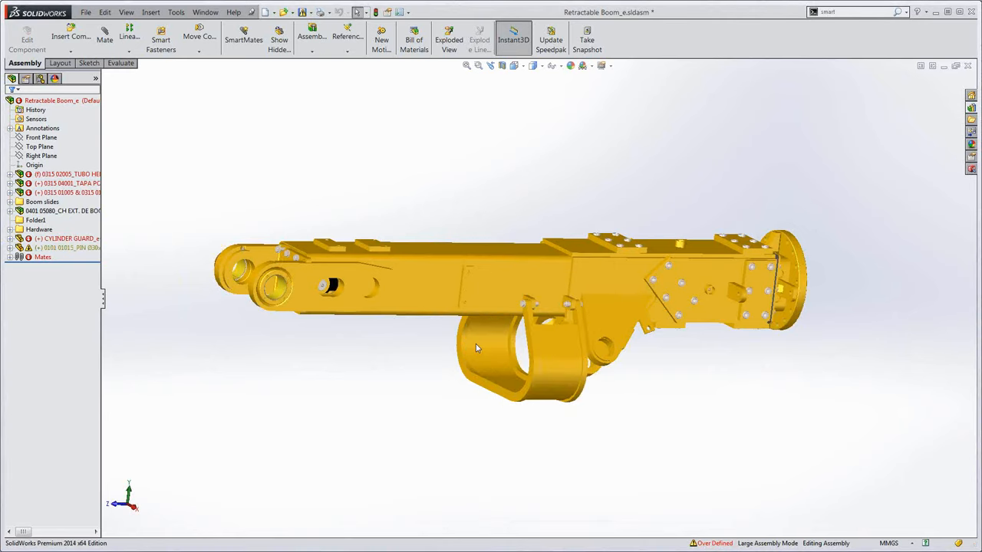
- Use Select Mated To on CYLINDER GUARD_e and isolate the guard together with the components mated to it
click(476, 344)
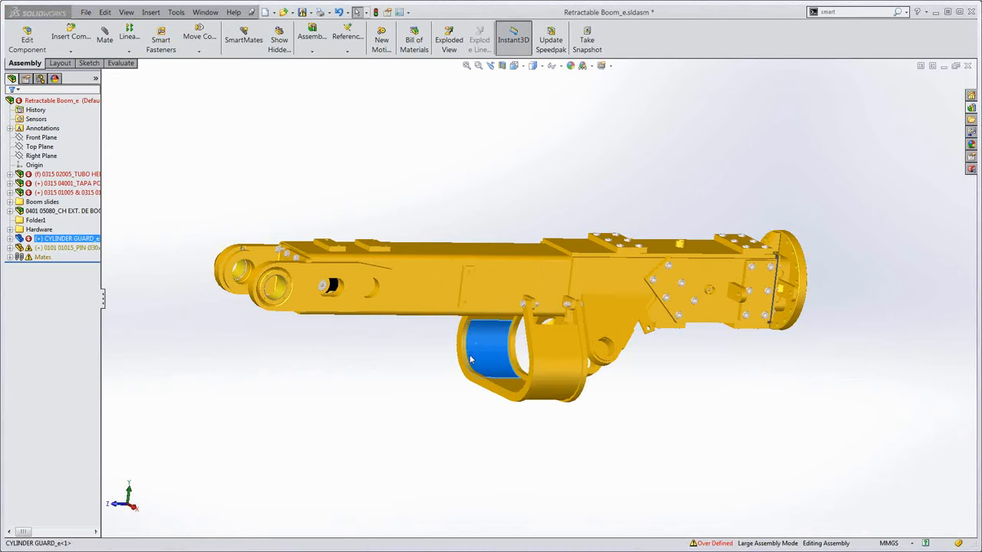
key(s)
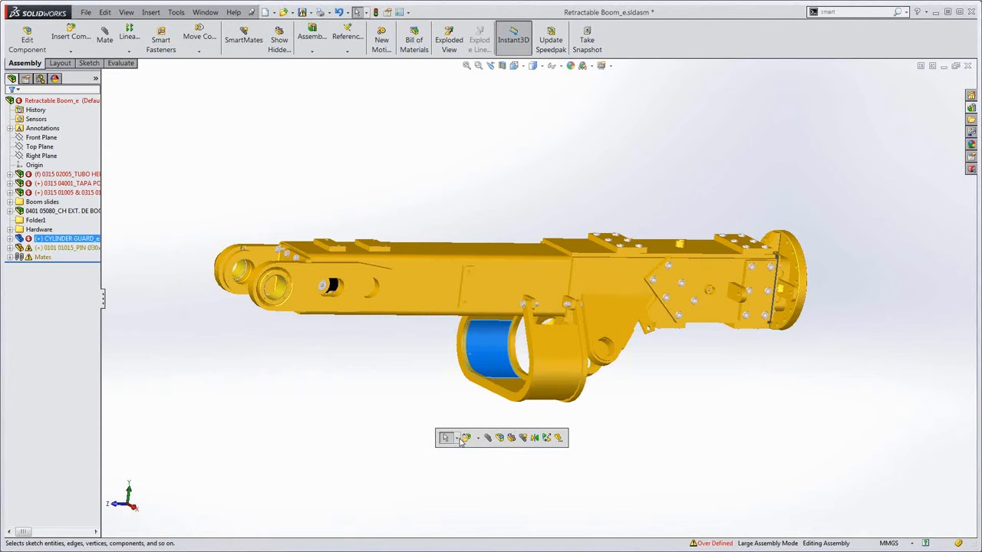
click(457, 438)
click(471, 390)
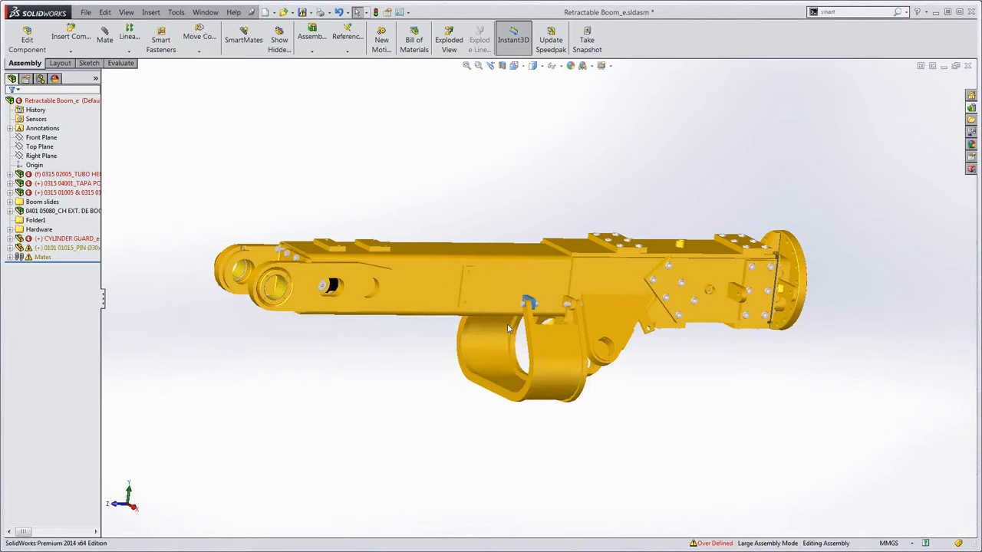
right_click(485, 349)
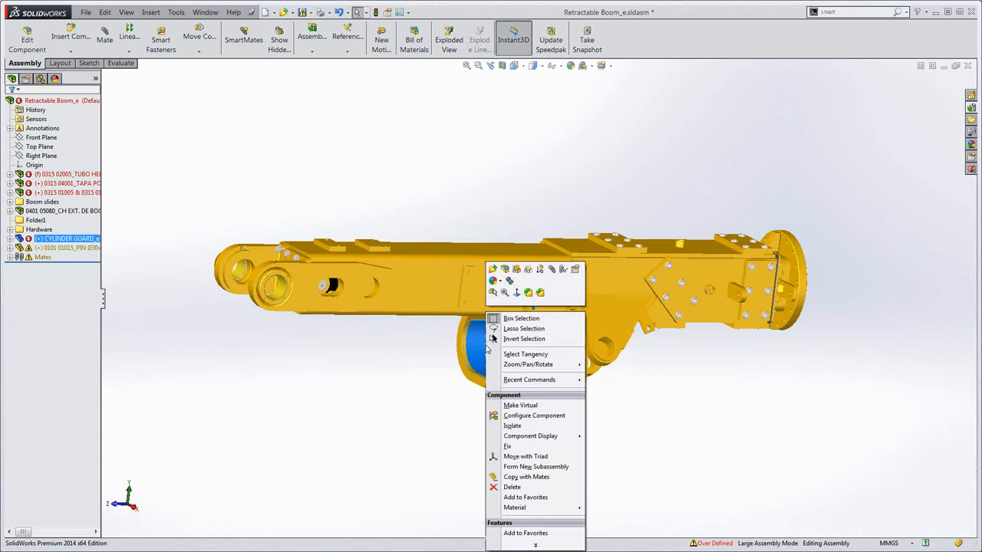
click(507, 425)
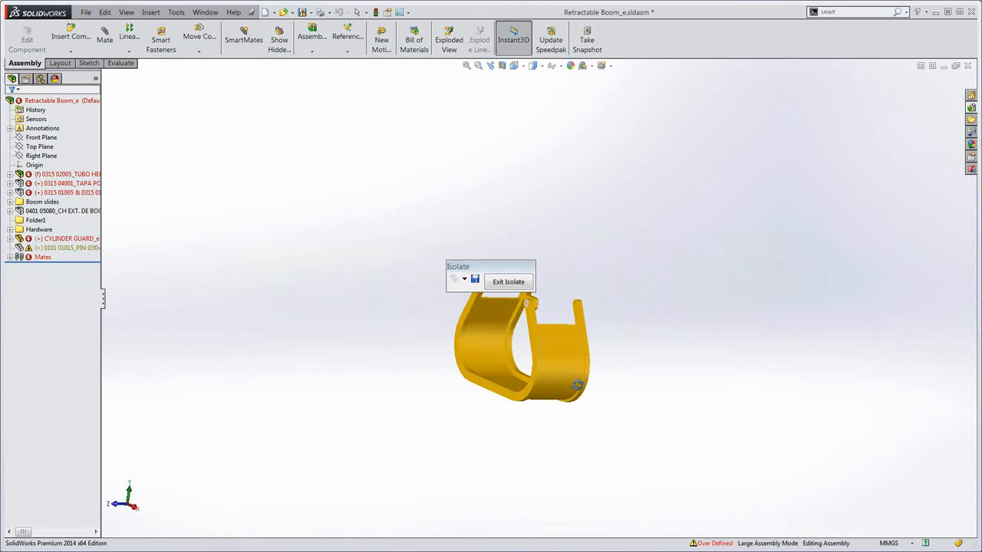
- Save the isolated guard and brackets as a display state named "Guard iso" and exit Isolate
drag(497, 270, 351, 210)
middle_drag(437, 349, 526, 350)
scroll(526, 349, down, 3)
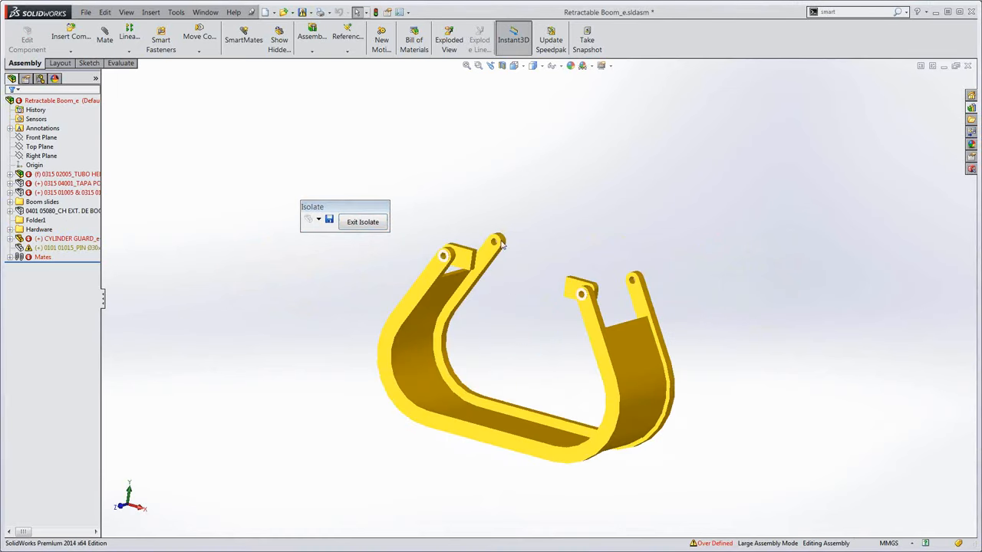
middle_drag(492, 354, 504, 370)
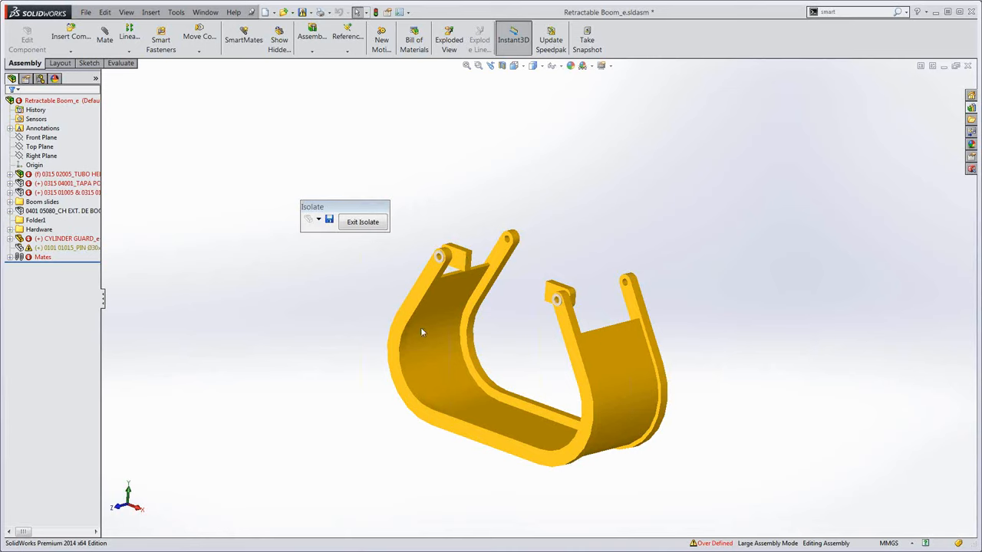
middle_drag(526, 412, 522, 430)
key(Escape)
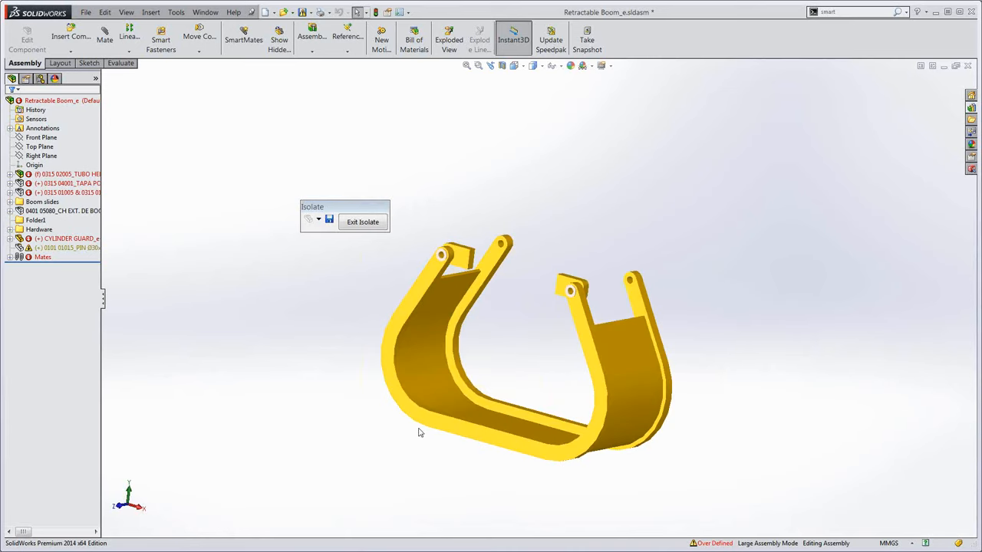
click(329, 221)
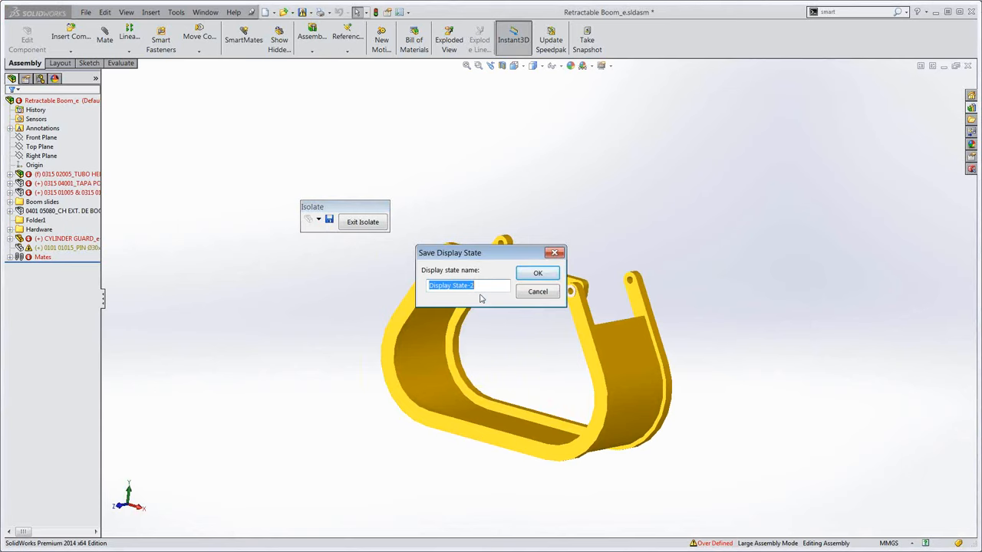
text(Guard iso)
click(539, 275)
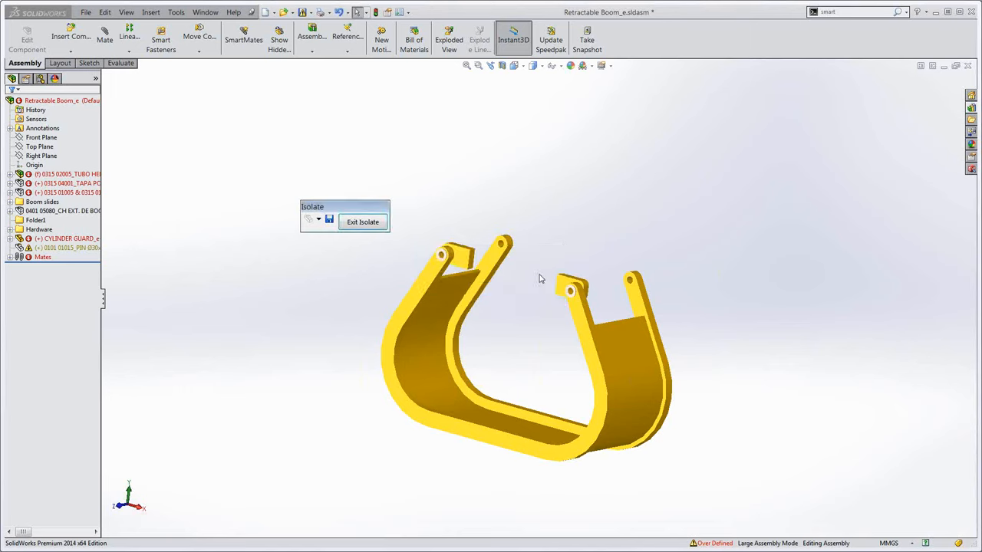
click(360, 223)
- Switch the assembly to the Guard iso display state
middle_drag(496, 379, 530, 332)
scroll(525, 343, up, 4)
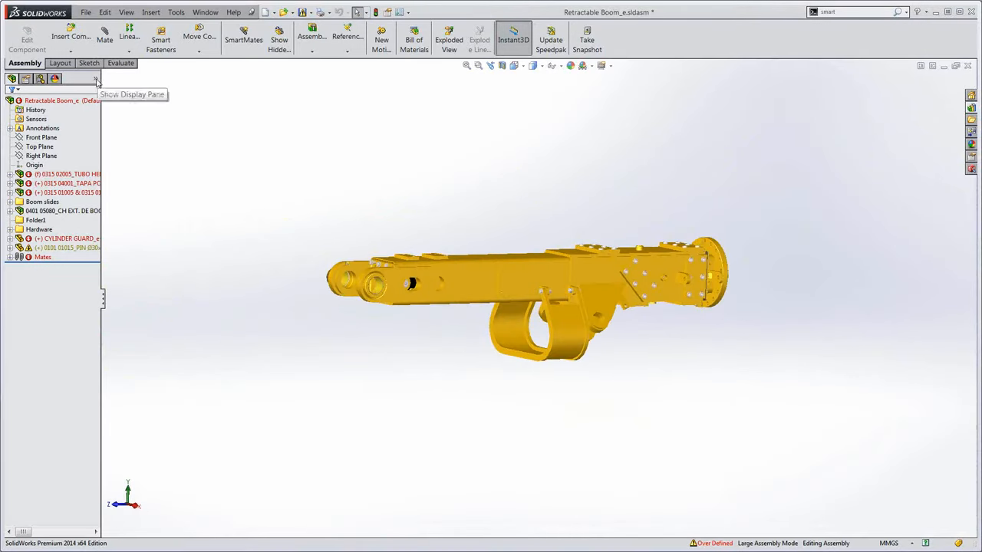
right_click(98, 82)
click(123, 105)
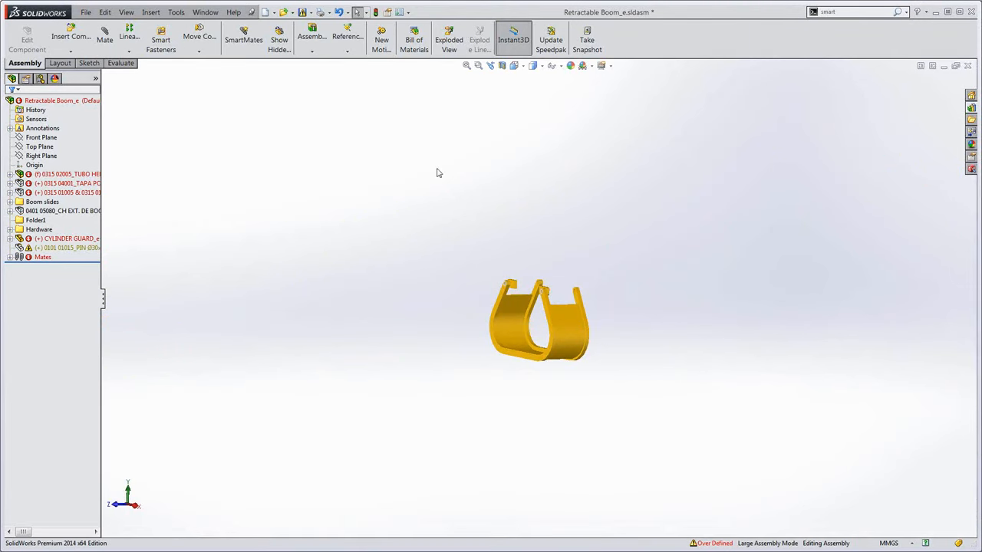
- Measure the center distance between the two front mounting holes at the ends of the cylinder guard's arms
middle_drag(646, 355, 668, 362)
scroll(551, 305, down, 3)
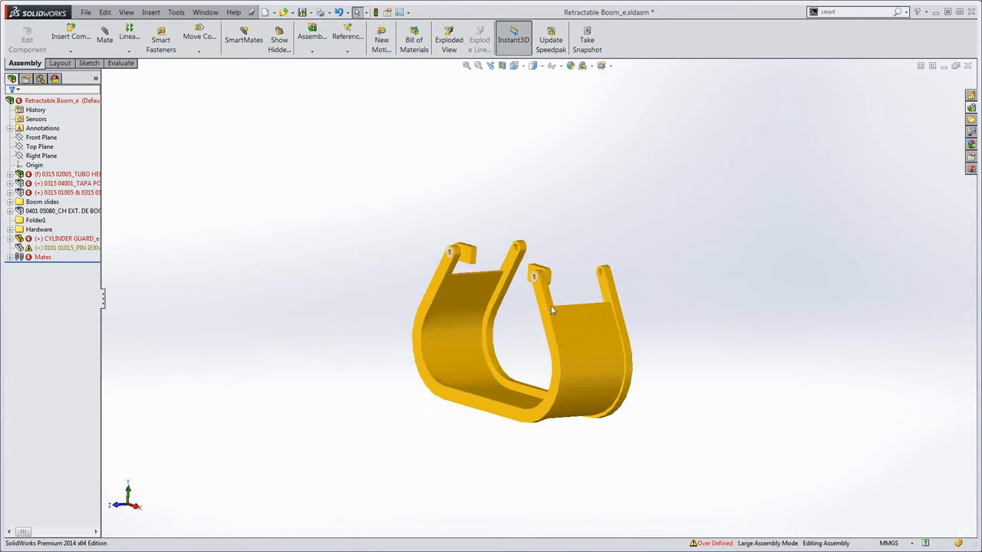
mouse_move(551, 305)
middle_down()
mouse_move(523, 294)
mouse_move(556, 320)
middle_up()
scroll(523, 294, down, 2)
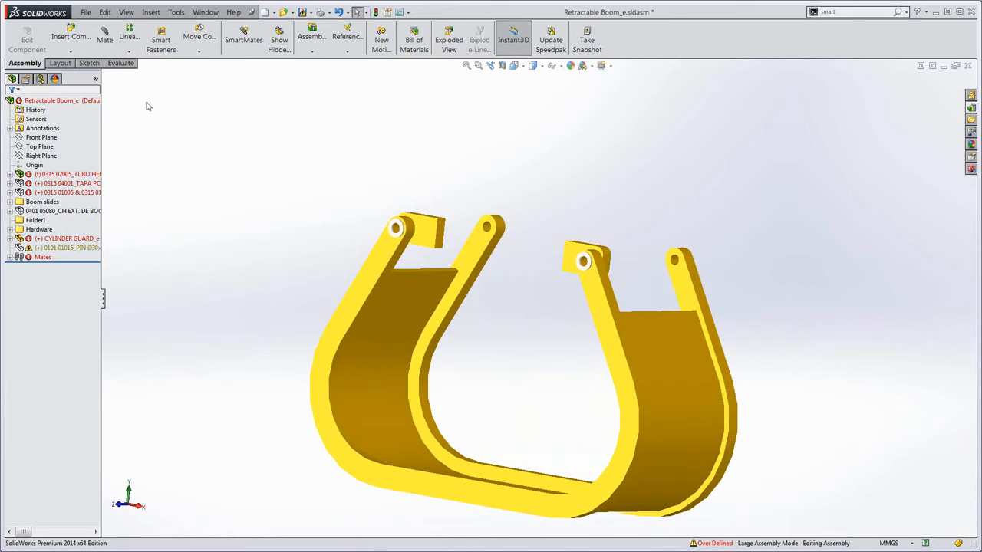
click(120, 63)
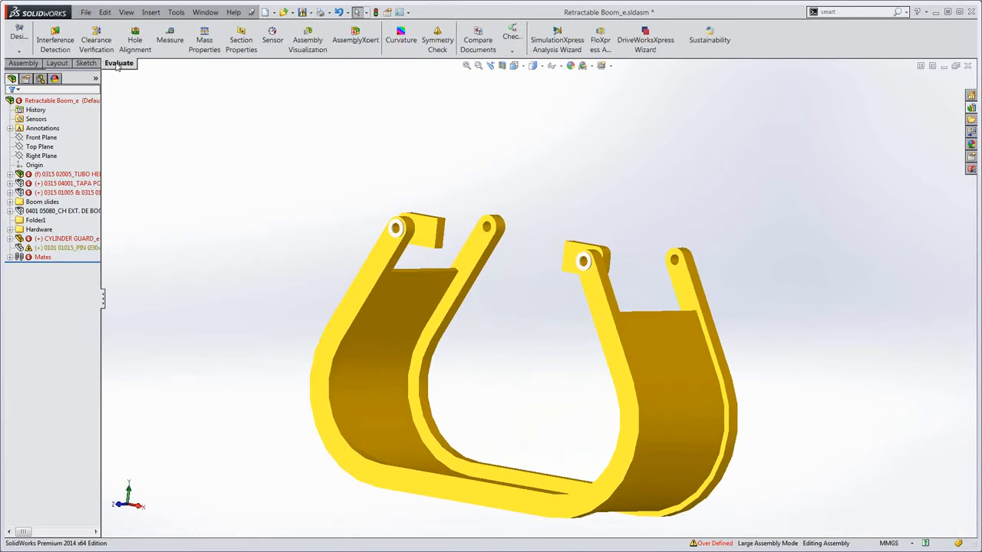
click(161, 47)
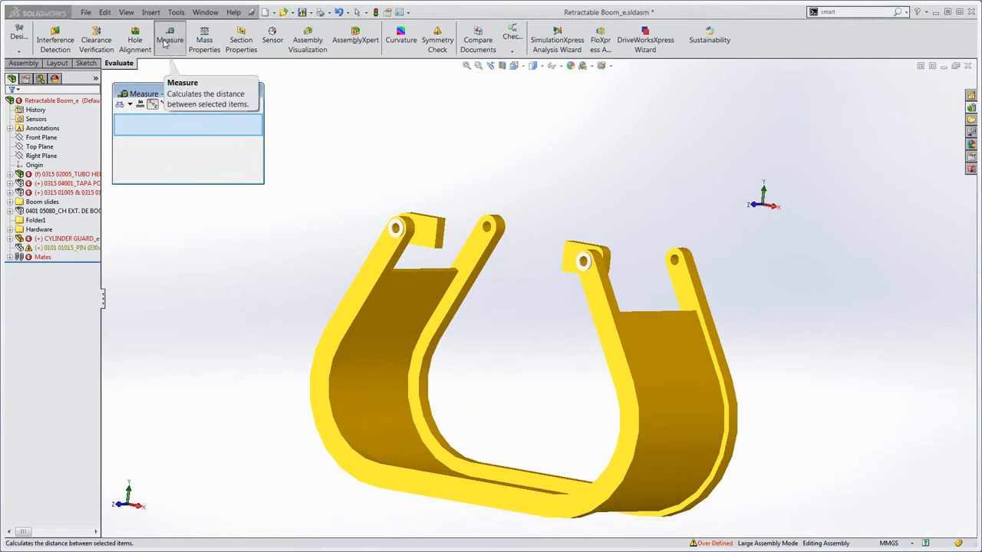
click(397, 231)
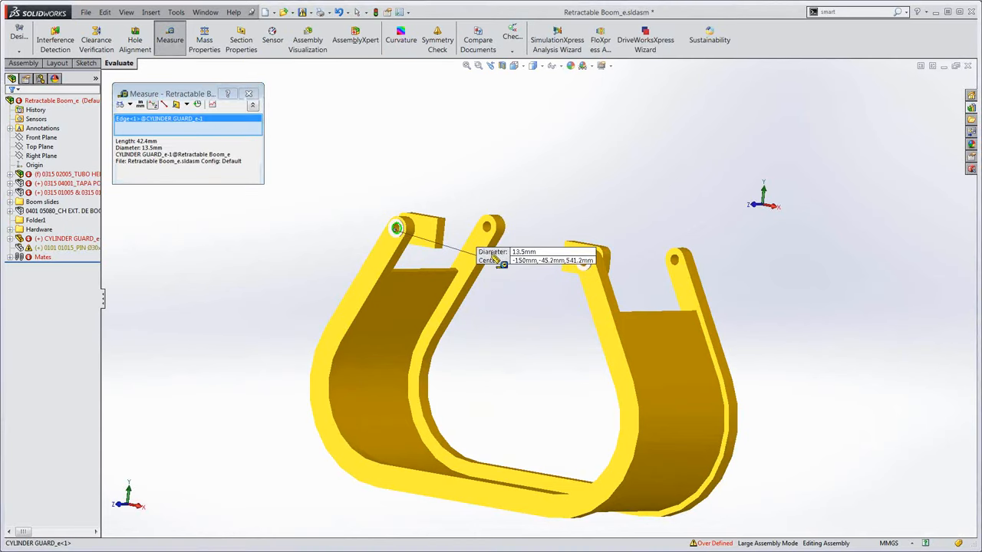
click(586, 263)
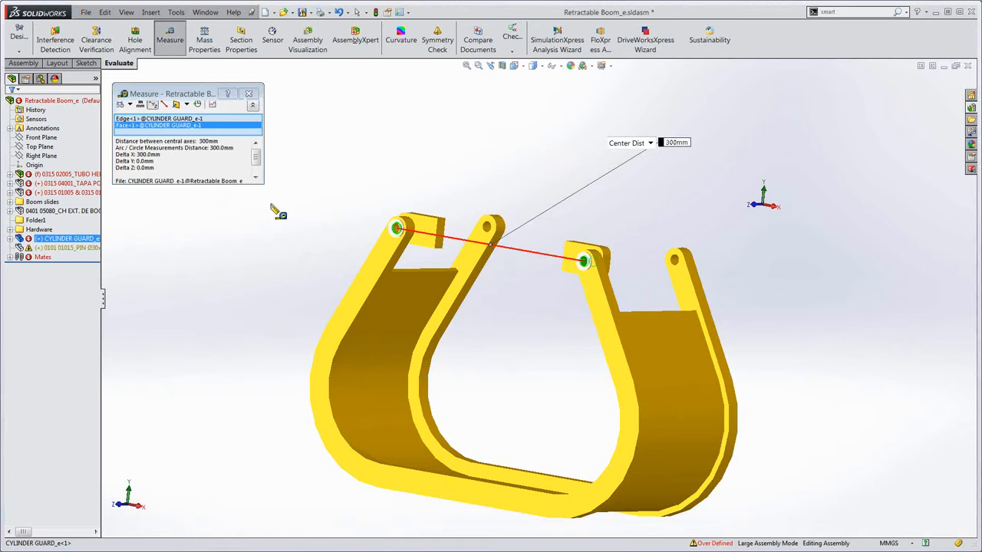
- Measure the center distance between the holes in the two bracket plates the guard mounts to, and clear the measurement
click(436, 177)
middle_drag(521, 215, 400, 224)
scroll(400, 224, down, 3)
click(416, 267)
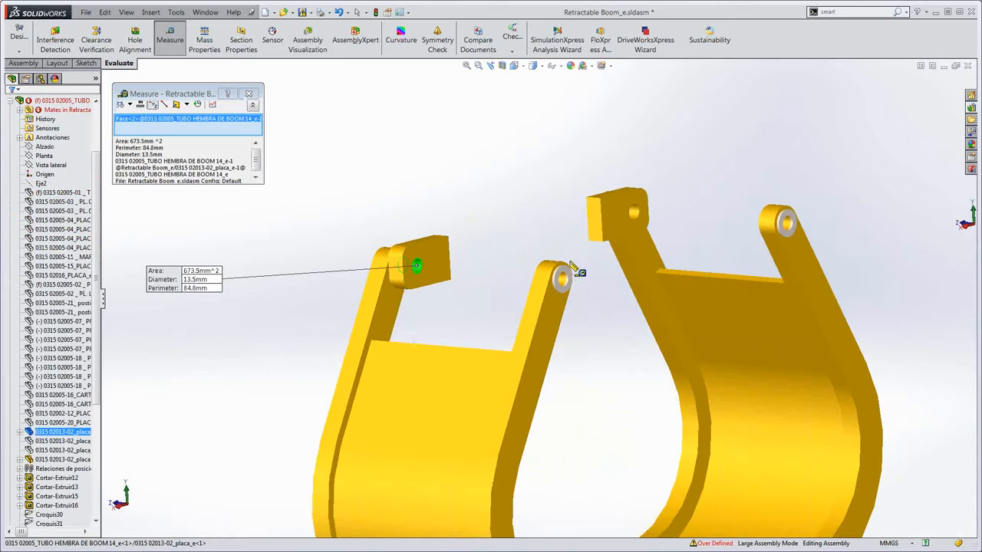
click(635, 216)
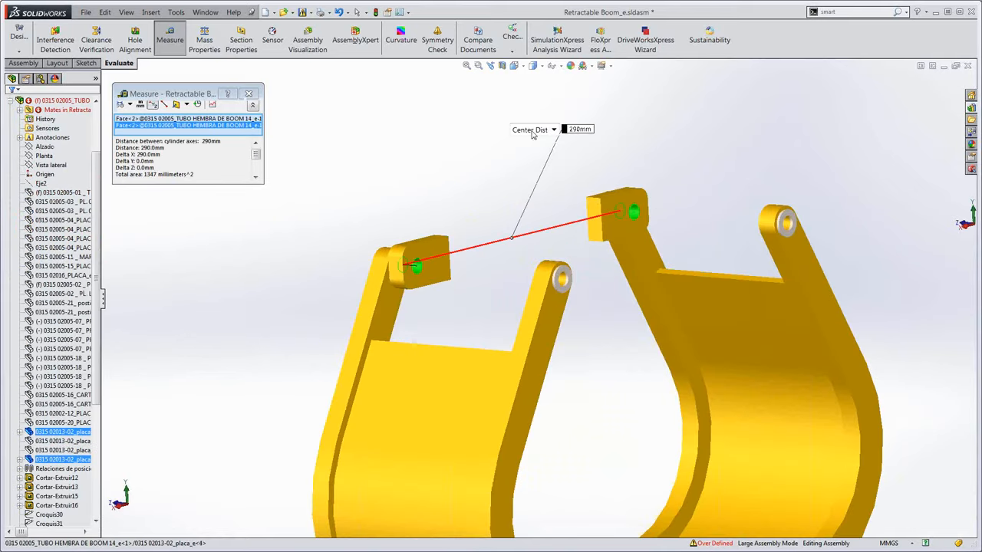
scroll(566, 241, up, 3)
middle_drag(566, 241, 553, 313)
scroll(554, 310, down, 3)
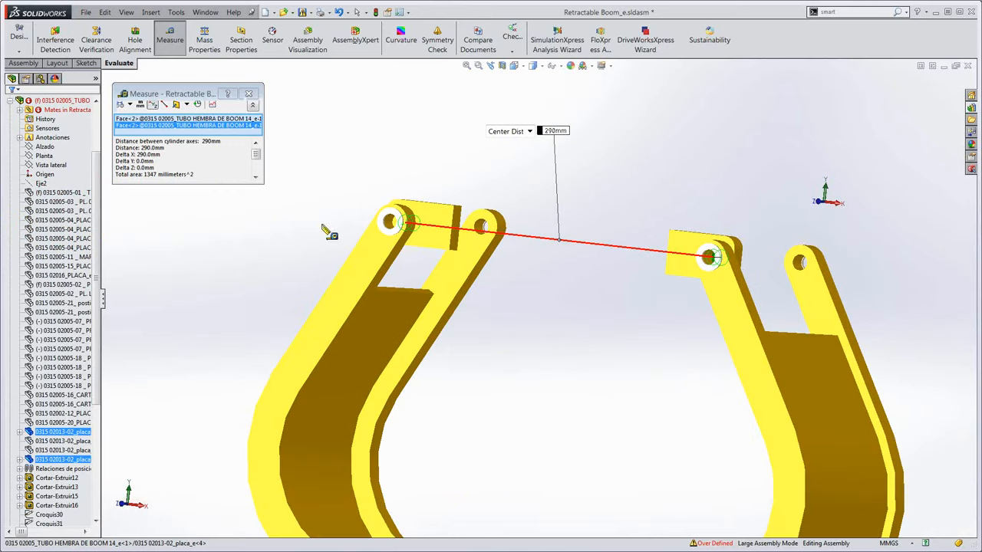
scroll(559, 296, up, 3)
click(397, 249)
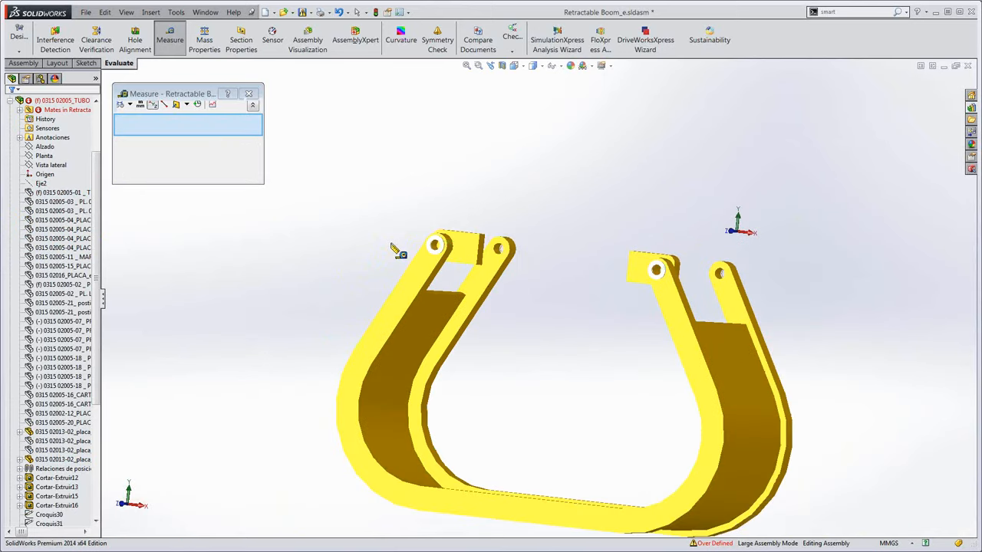
right_click(319, 244)
right_drag(308, 253, 309, 212)
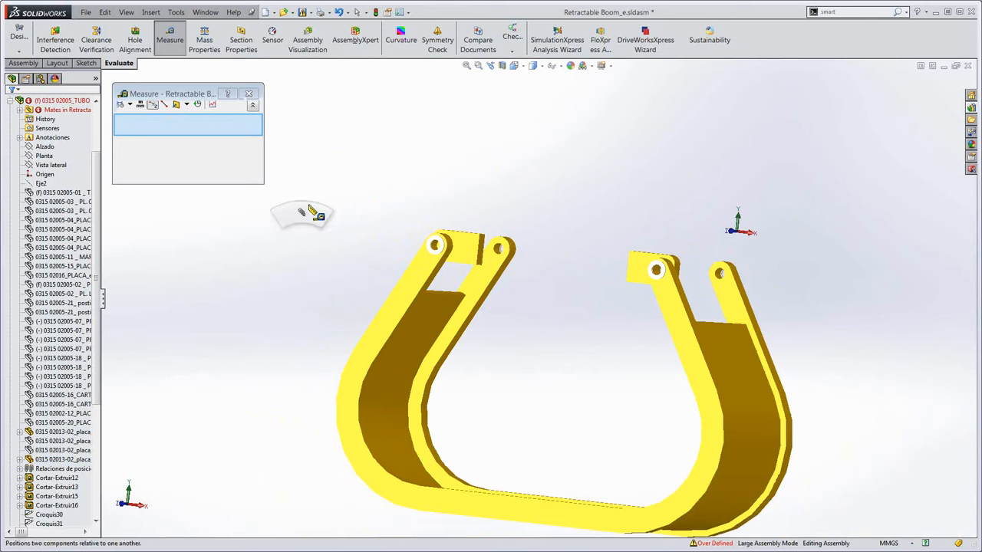
key(s)
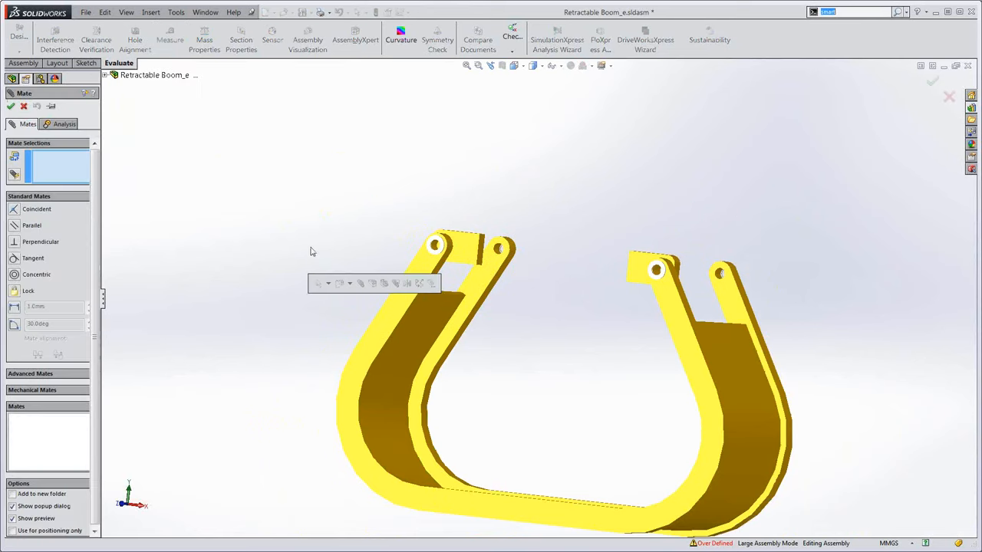
click(23, 106)
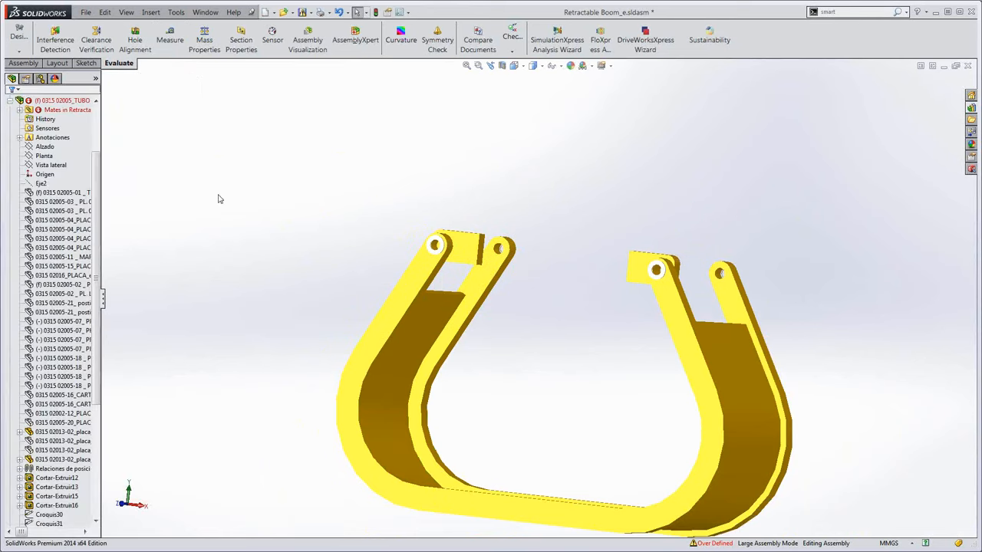
- Display the guard side profile's dimensions and inspect the spacing dimension between its two mounting holes
click(412, 281)
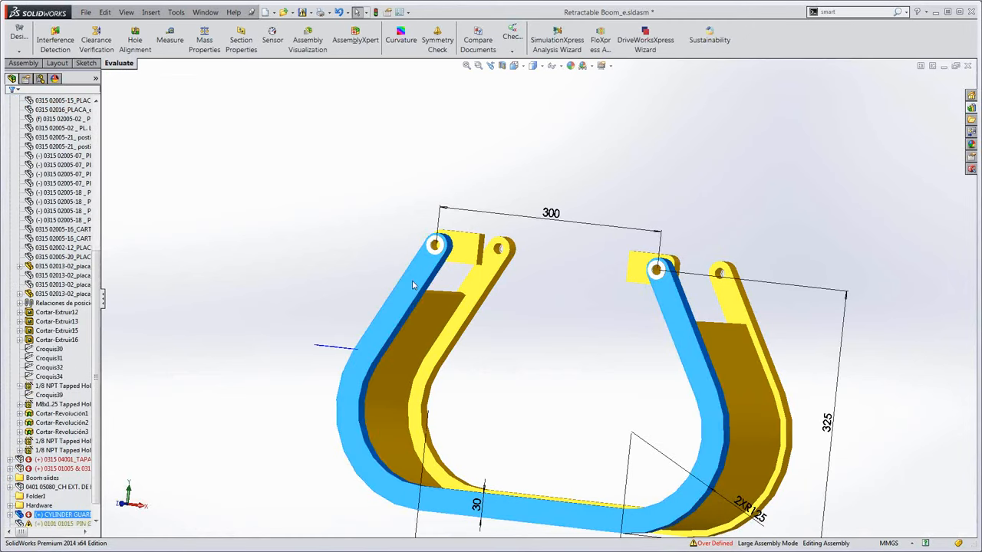
middle_drag(552, 273, 550, 289)
double_click(549, 222)
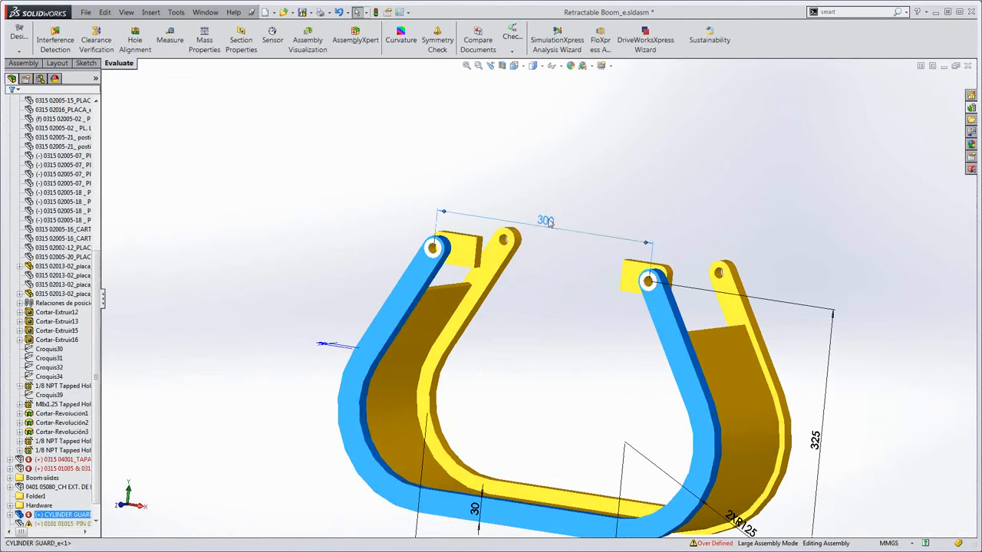
click(583, 311)
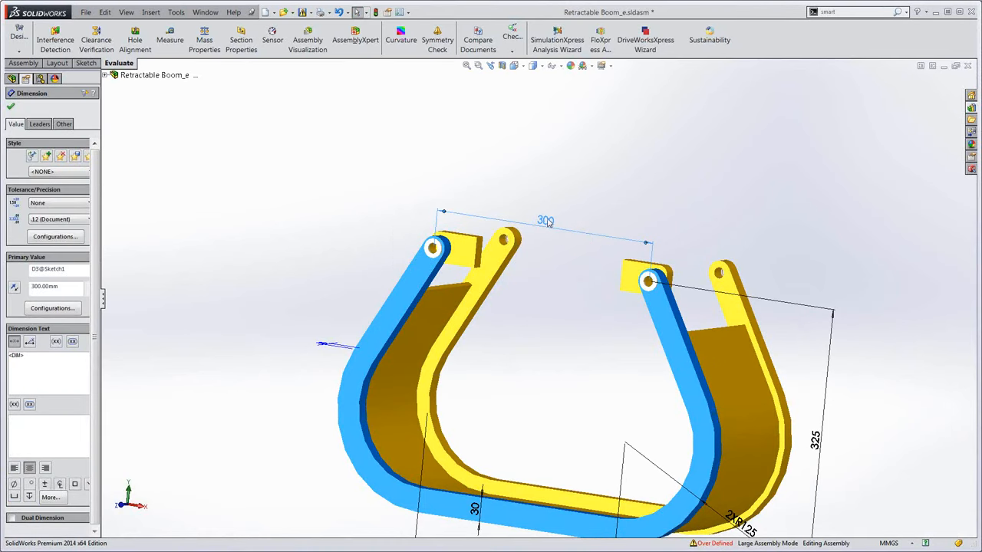
click(552, 265)
middle_drag(556, 271, 499, 280)
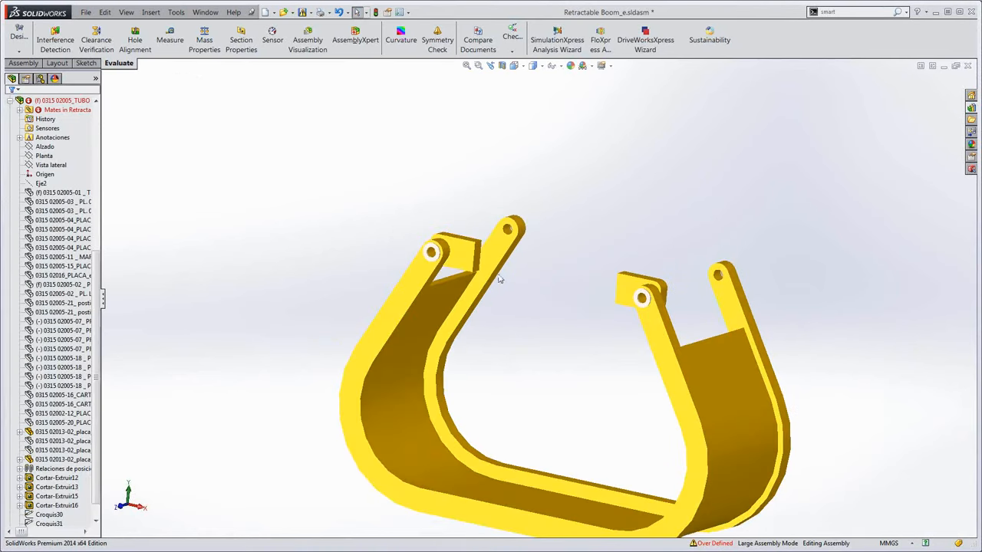
- Redisplay the guard profile's dimensions and review the measurement history to compare the guard and bracket hole spacings
click(410, 287)
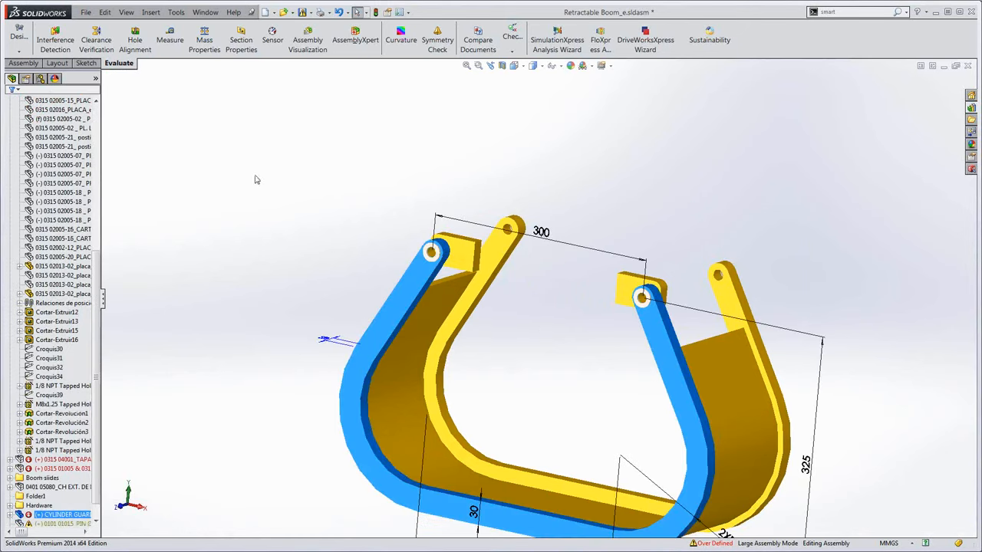
click(170, 40)
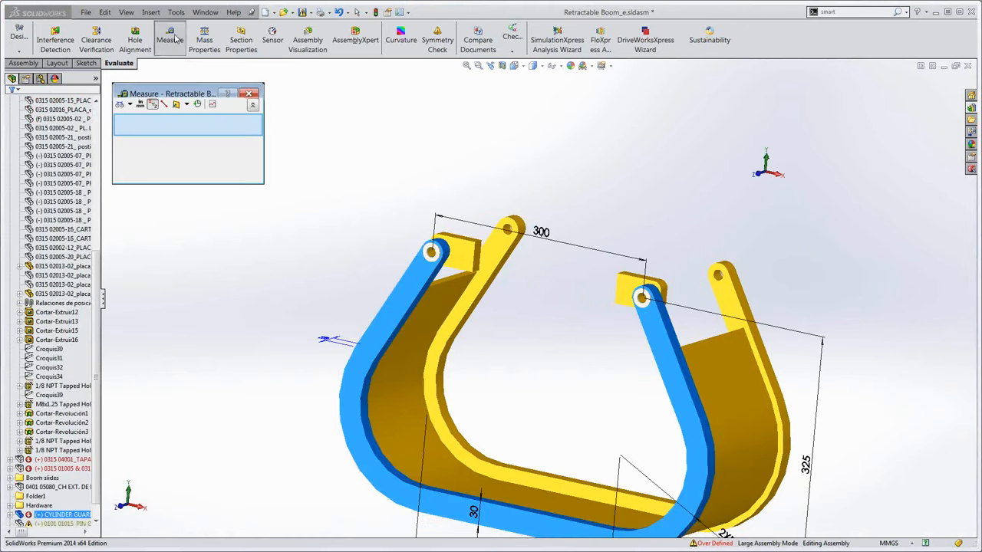
click(198, 104)
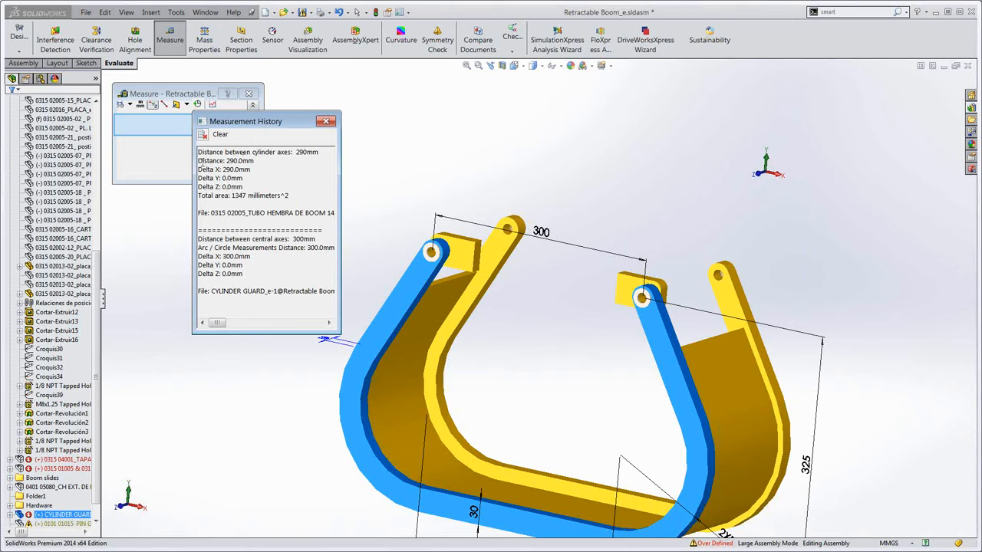
click(326, 121)
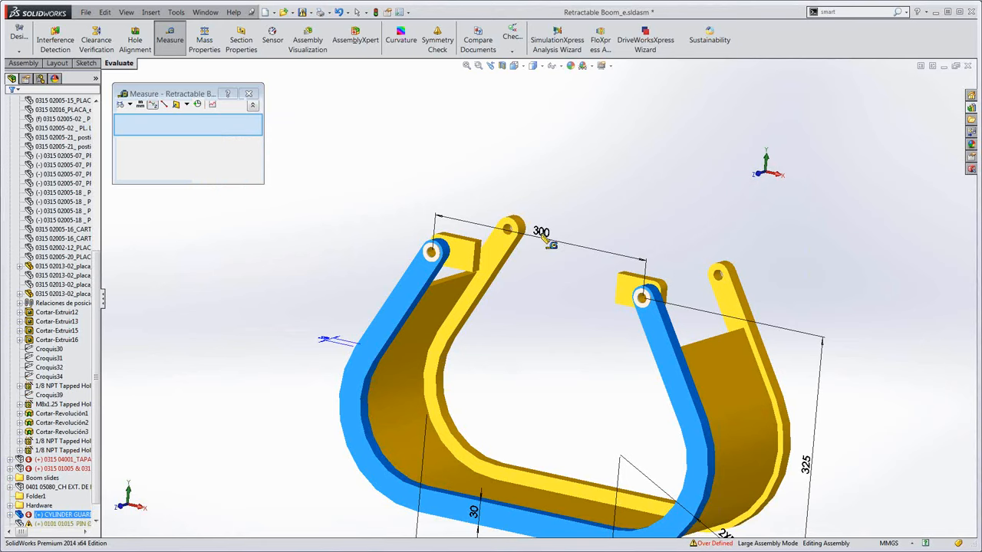
- End measuring and try to open the spacing dimension between the cylinder guard's two mounting holes for editing
click(254, 96)
double_click(543, 234)
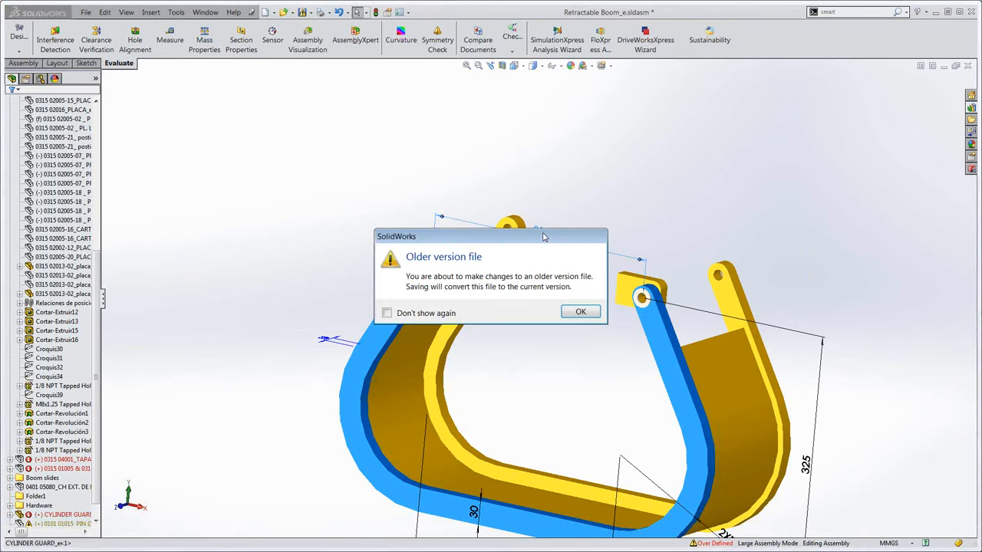
click(582, 312)
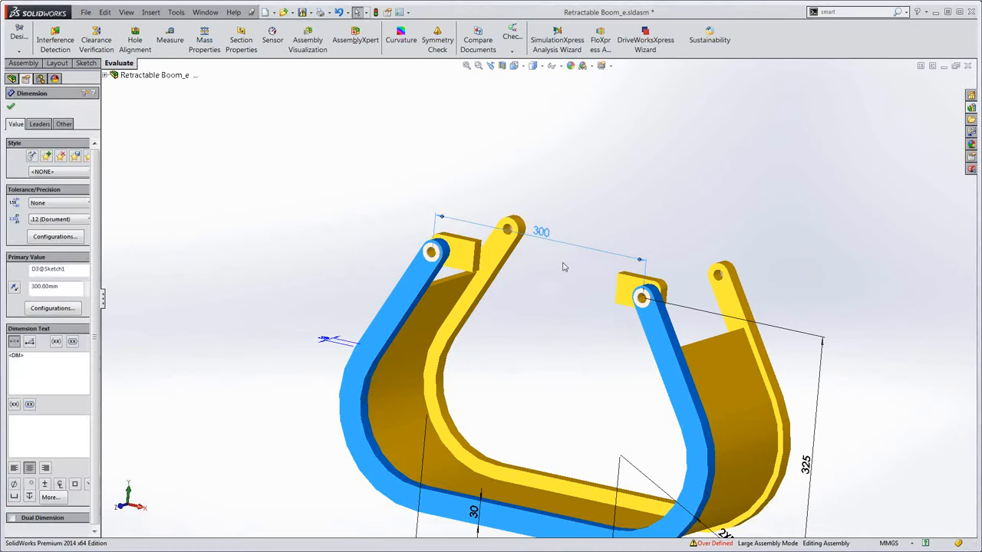
double_click(543, 233)
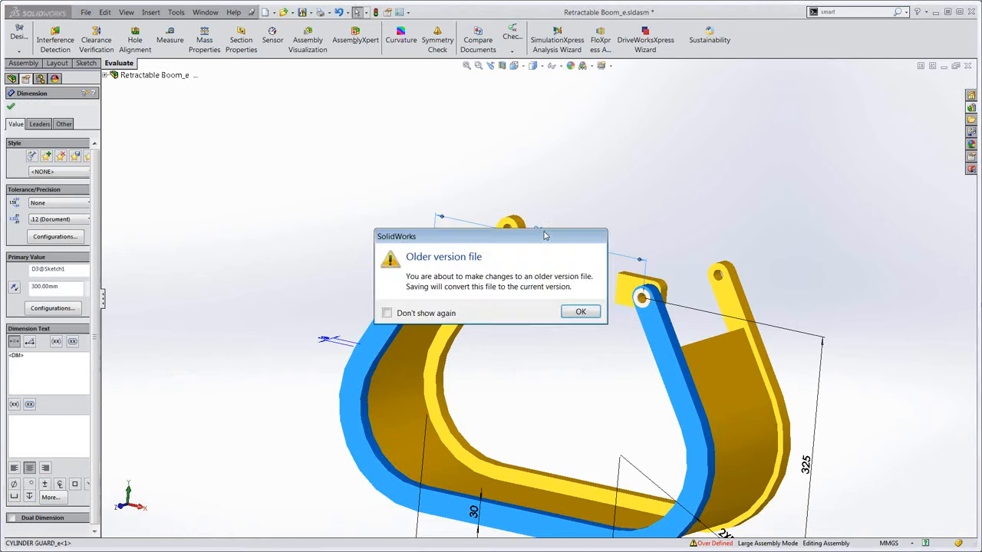
click(576, 313)
- Save the assembly together with all its modified referenced models, without rebuilding
key(ctrl+s)
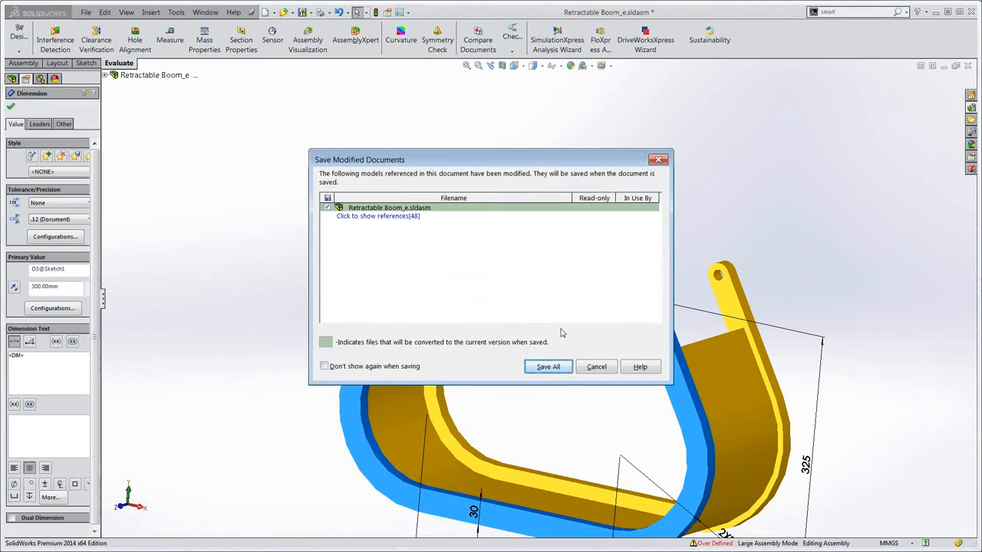
click(549, 365)
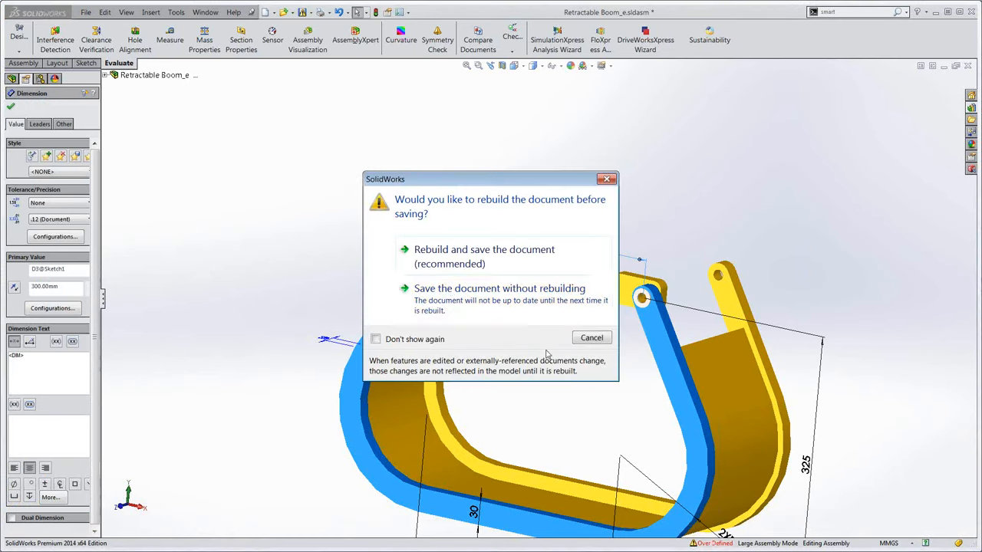
click(453, 296)
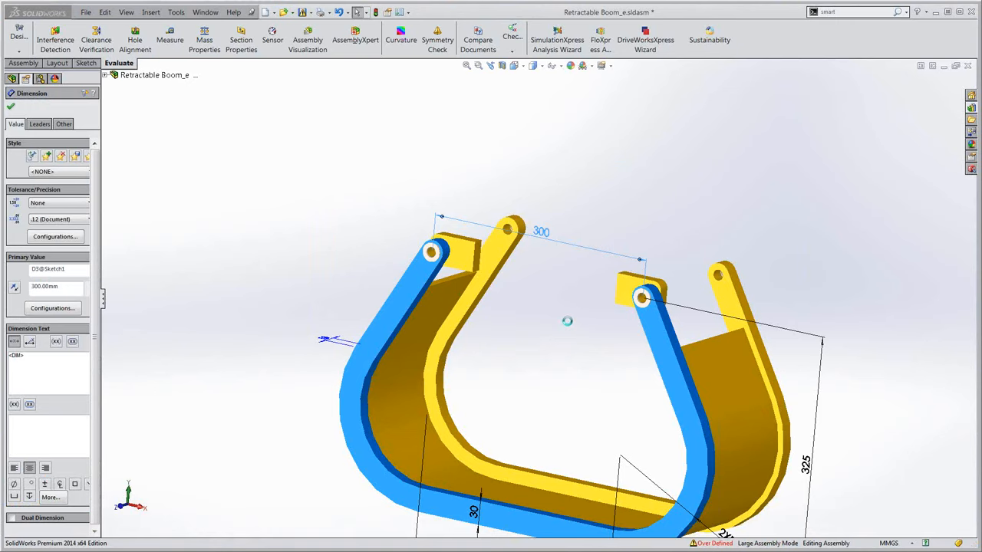
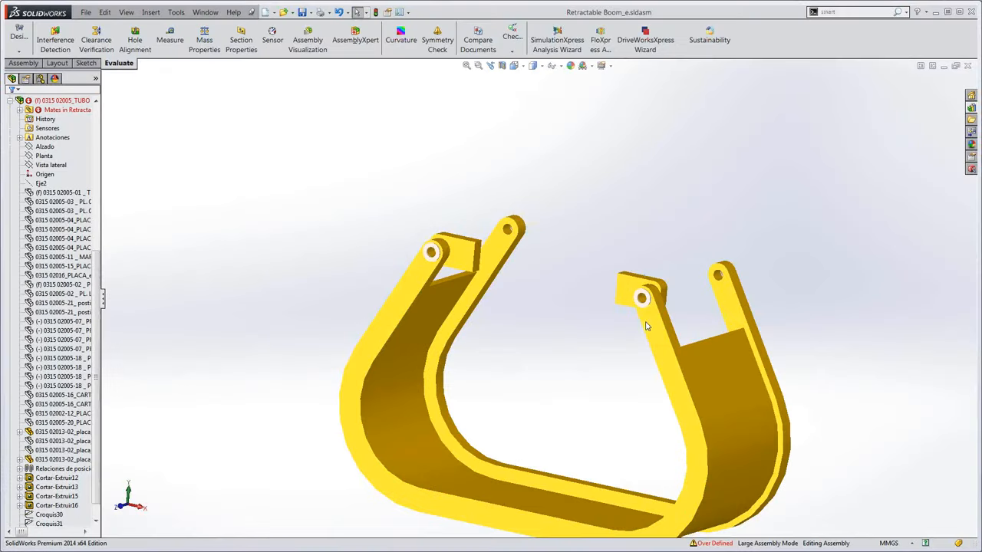
- Set the guard profile's mounting hole spacing to 290 mm, rebuild, and turn off the What's Wrong display during rebuilds
double_click(541, 233)
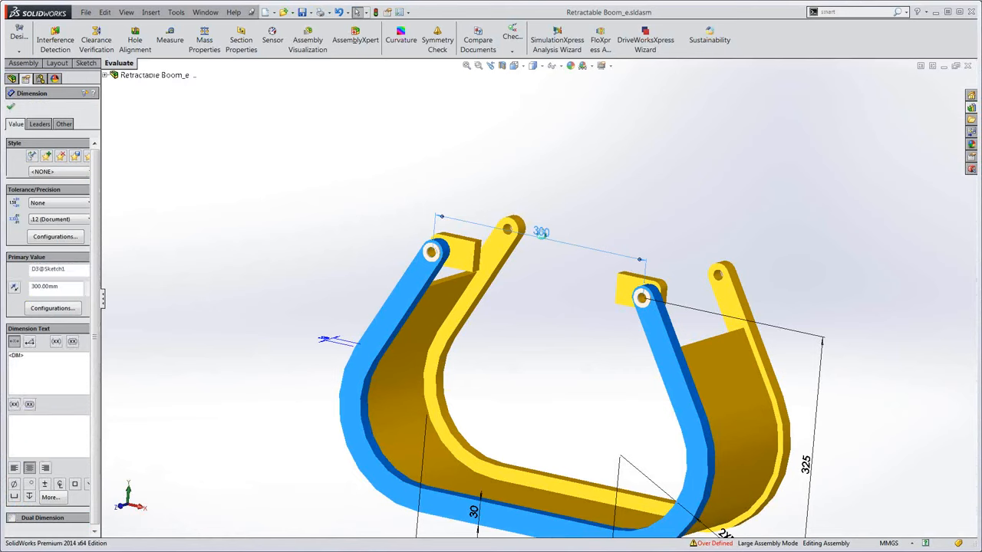
text(290)
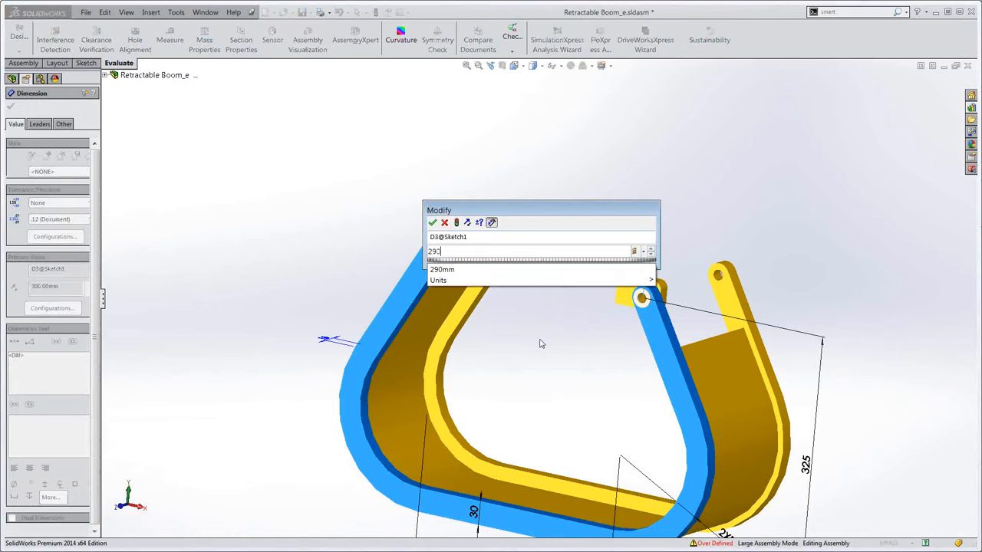
click(456, 222)
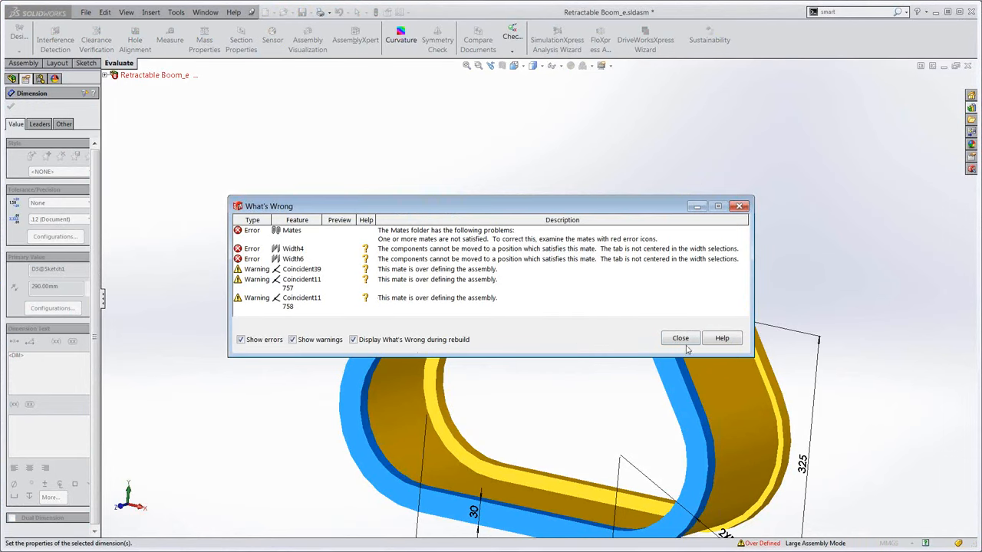
click(354, 340)
click(680, 339)
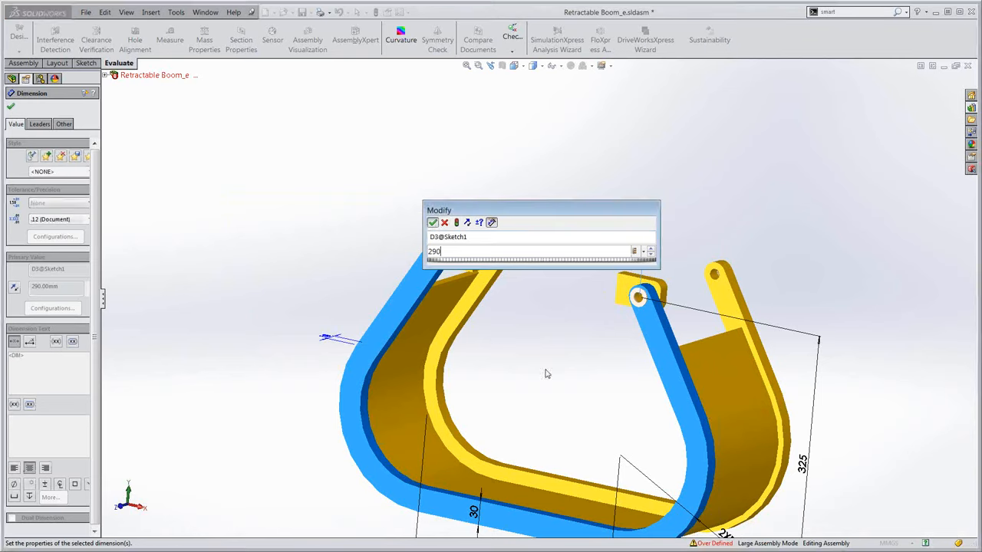
key(Return)
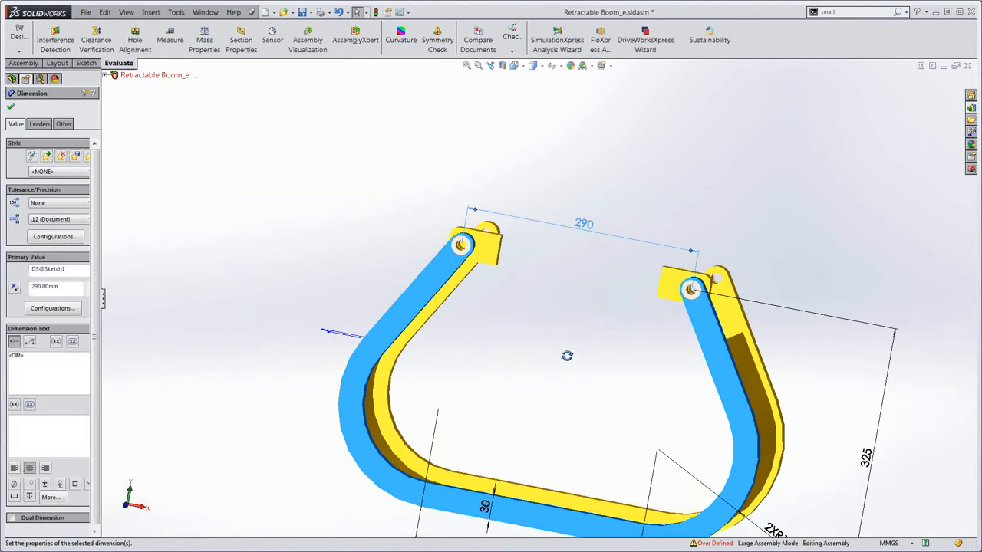
- Check the cylinder guard's mates, clear the selection, and switch the assembly to Display State-1
click(417, 344)
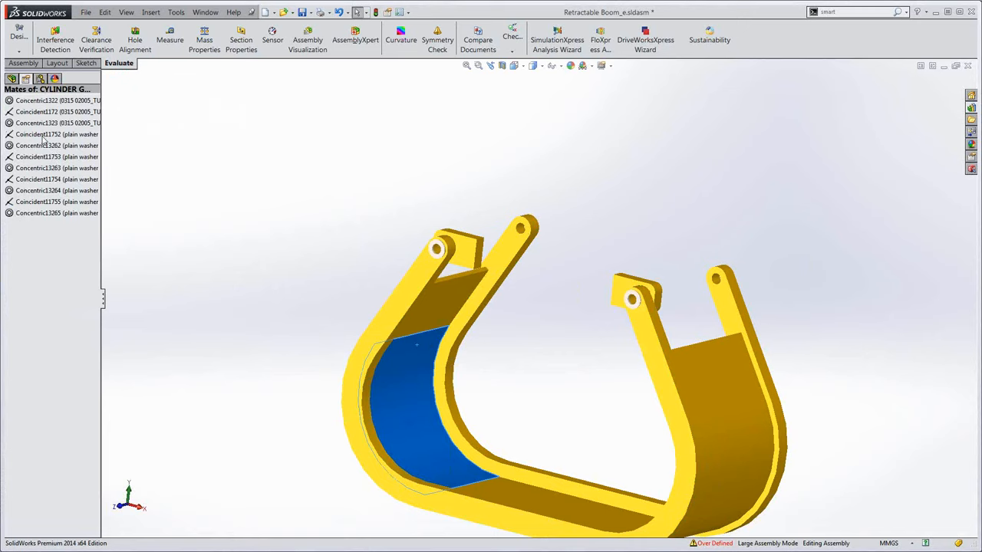
click(322, 290)
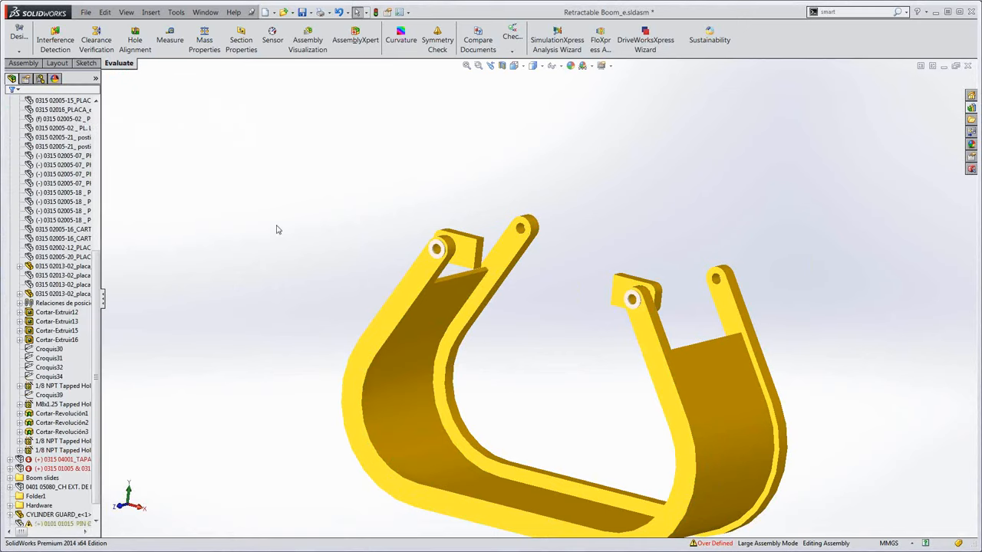
click(96, 79)
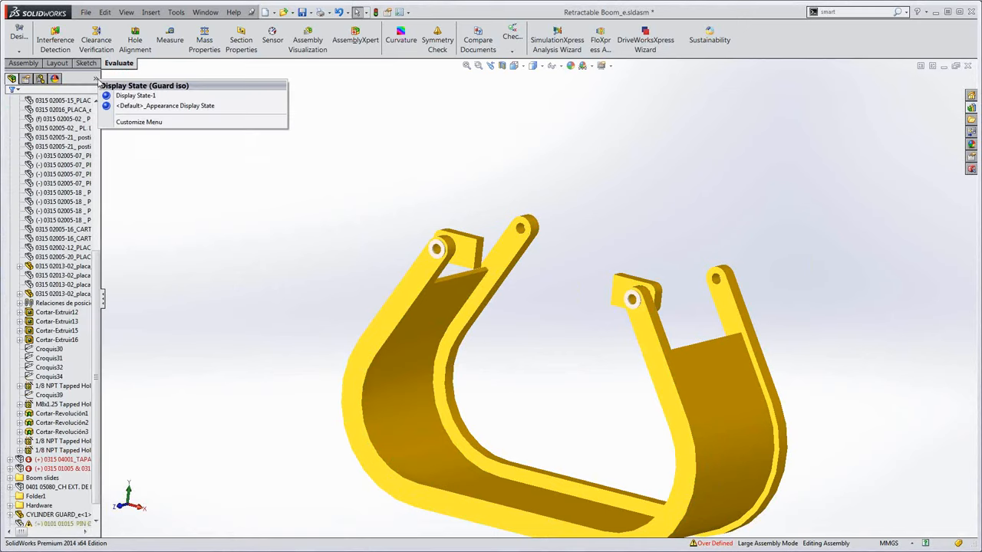
click(140, 97)
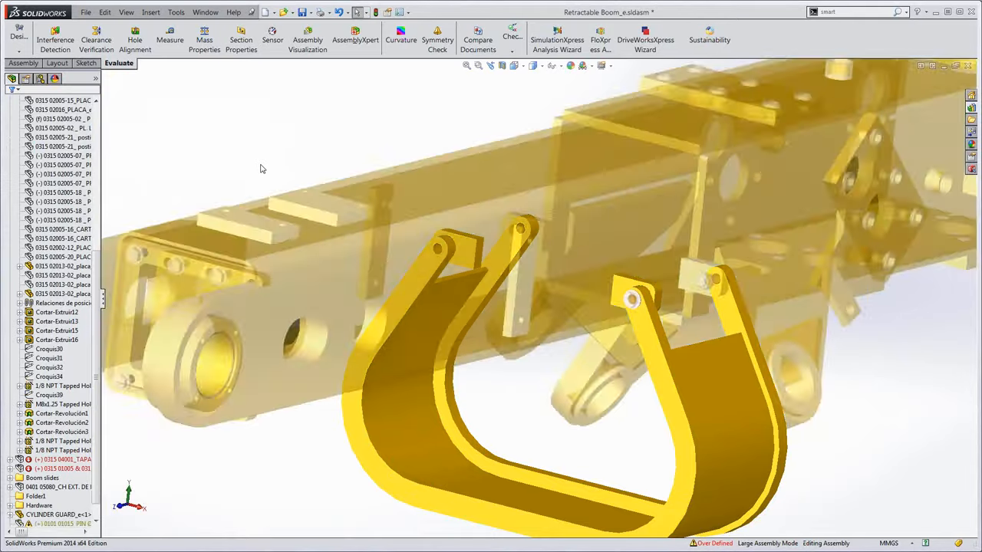
scroll(493, 265, up, 5)
mouse_move(494, 264)
middle_down()
mouse_move(447, 283)
mouse_move(472, 268)
mouse_move(495, 278)
middle_up()
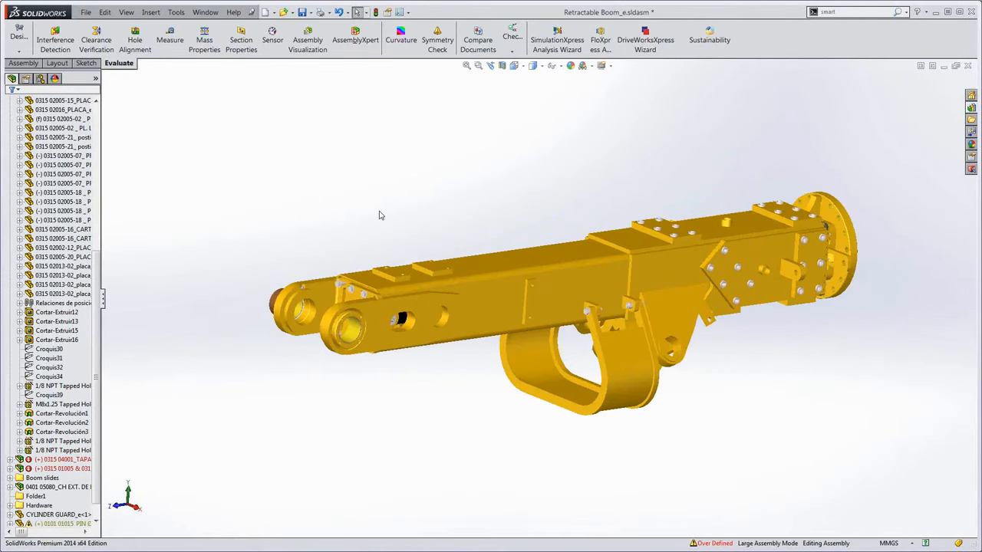
- Collapse the outer tube subassembly 0315 02005_TUBO HEMBRA DE BOOM 14_e, review its list of mates, and close the list
scroll(31, 192, up, 7)
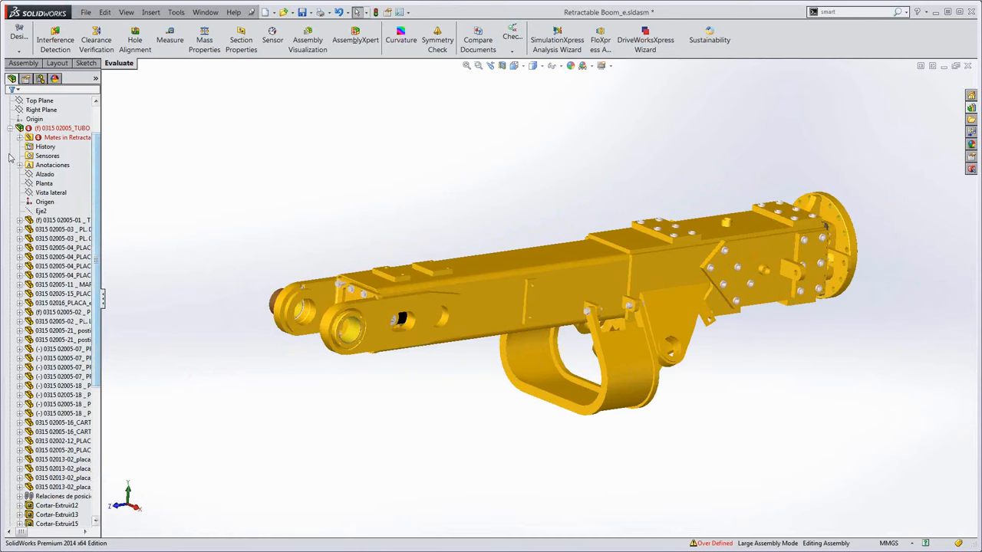
click(10, 129)
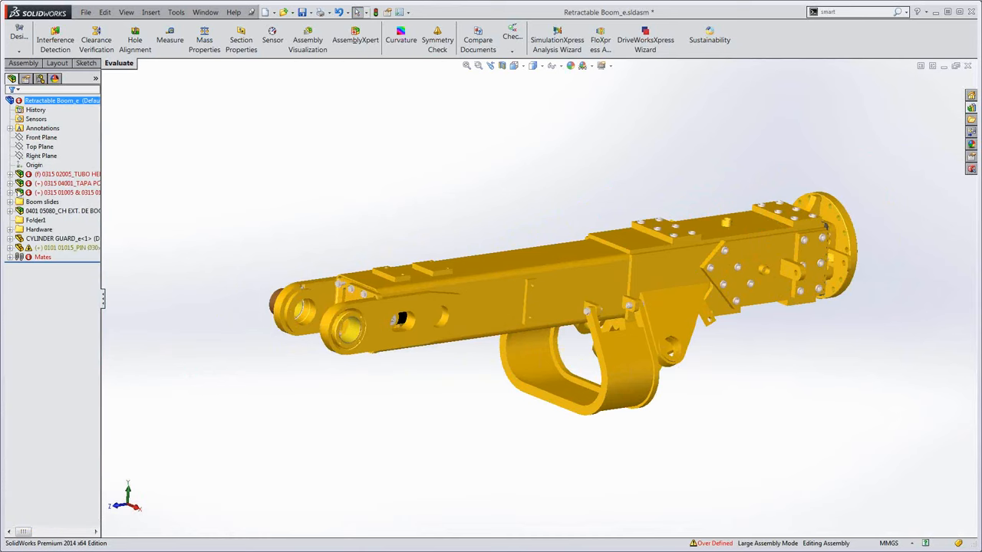
right_click(59, 178)
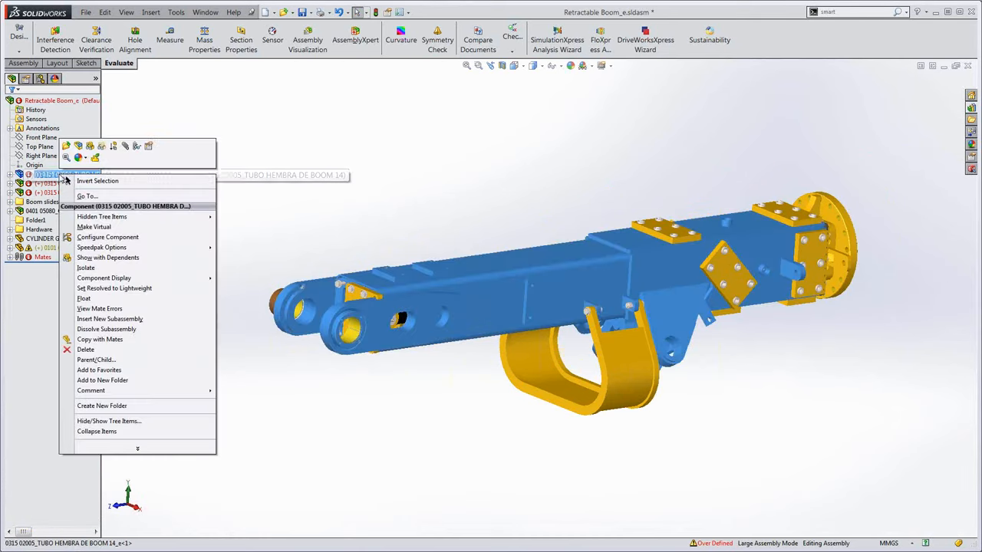
click(136, 147)
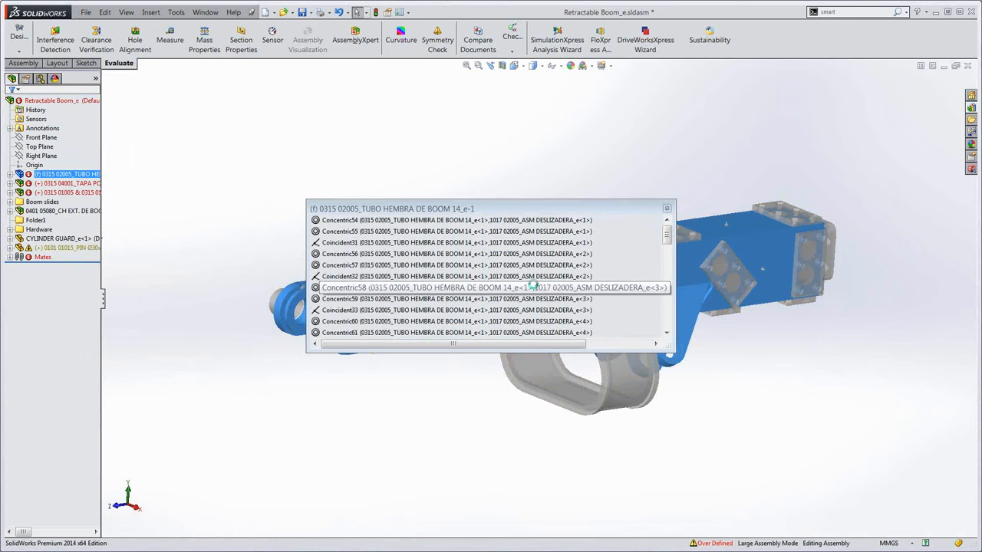
mouse_move(667, 236)
mouse_down()
mouse_move(663, 290)
mouse_move(666, 247)
mouse_up()
click(666, 208)
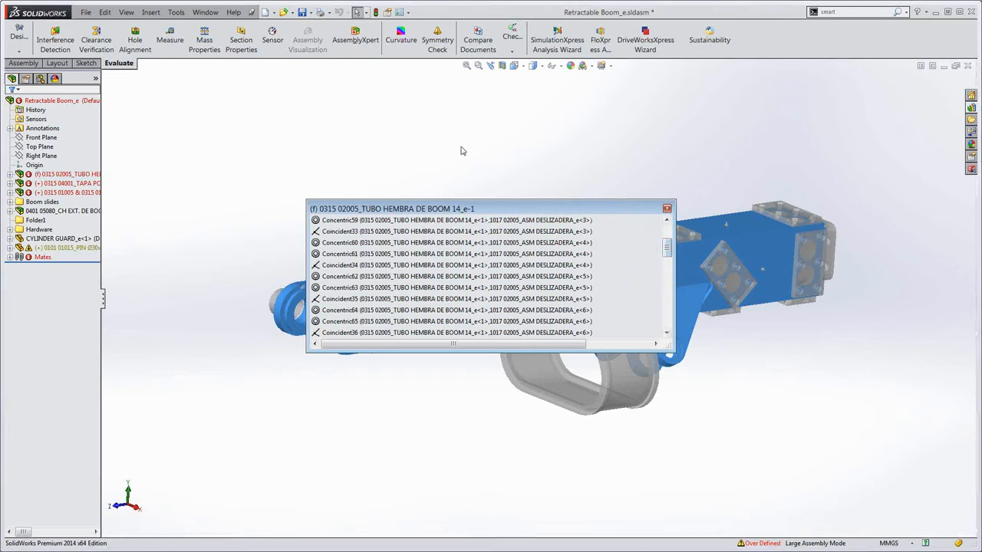
- List the mates of the inner tube 0315 01005 & 0315 01006_TUBO MACHO BOOM 14_e and read its mate errors and warnings
click(56, 196)
click(131, 165)
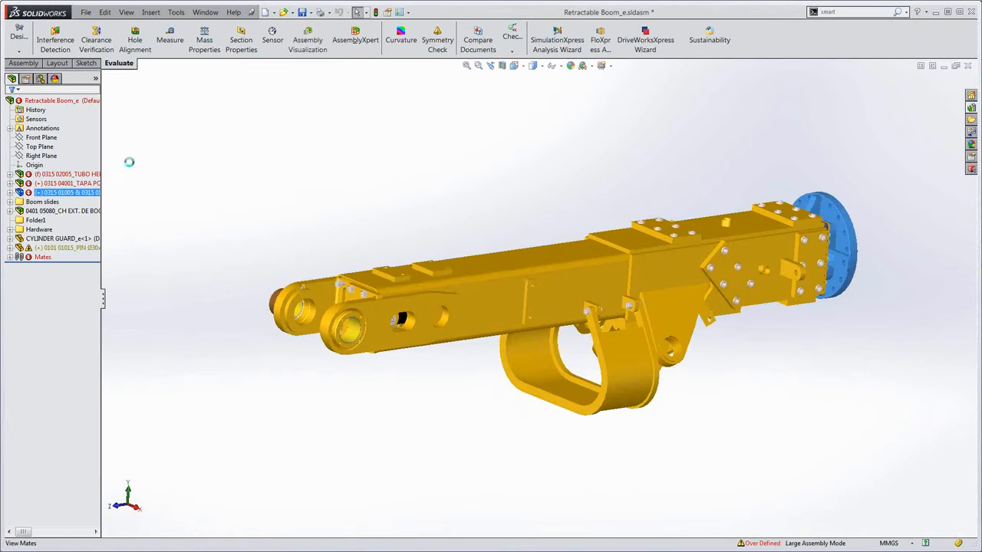
drag(424, 240, 306, 124)
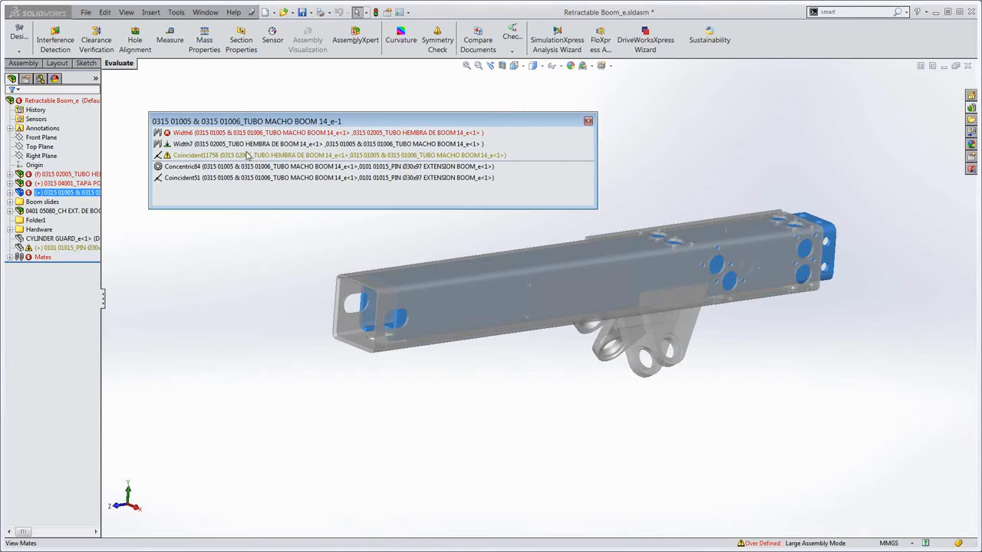
mouse_move(247, 156)
mouse_move(208, 157)
mouse_move(205, 138)
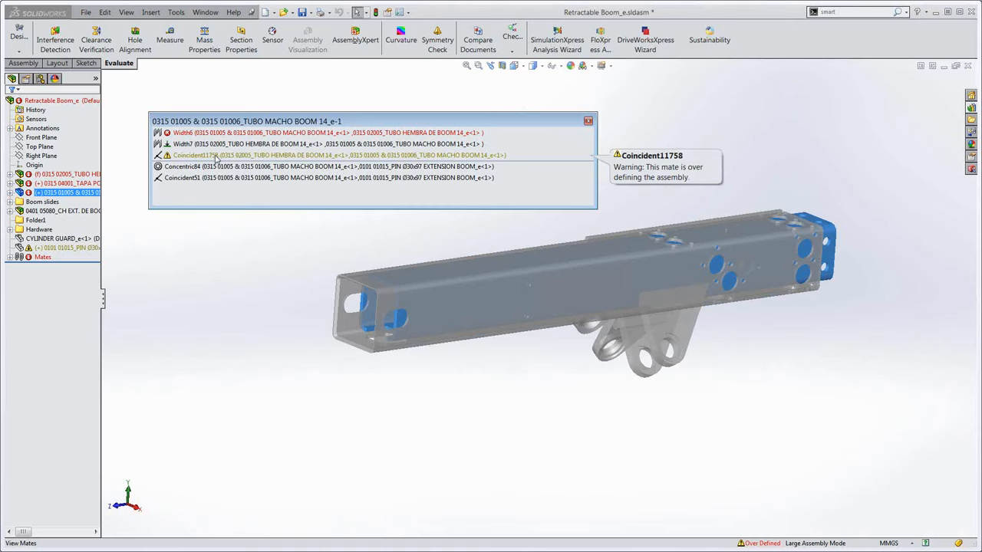
- Examine which tube faces and planes the Coincident11758 and Width6 mates use, moving their callouts clear of the model
click(216, 156)
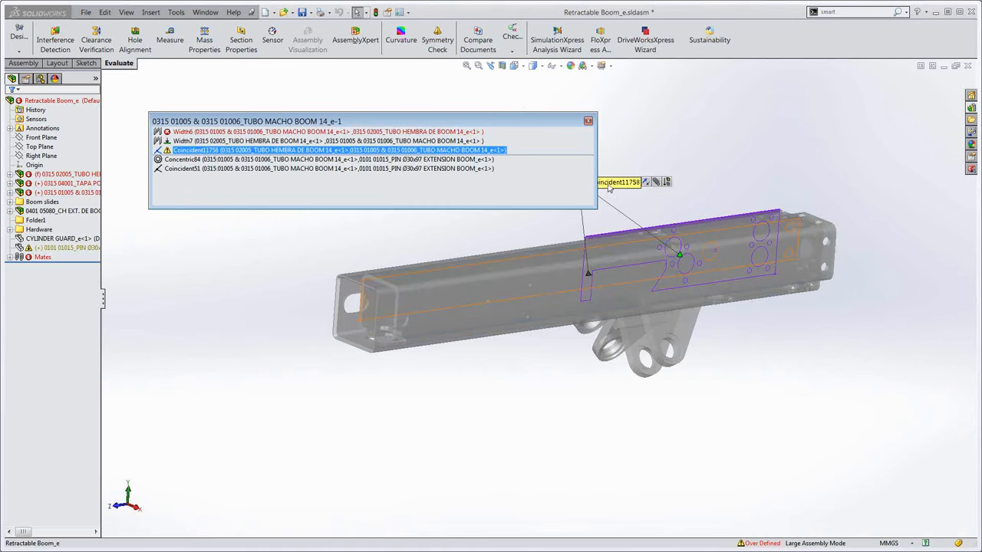
drag(614, 191, 763, 376)
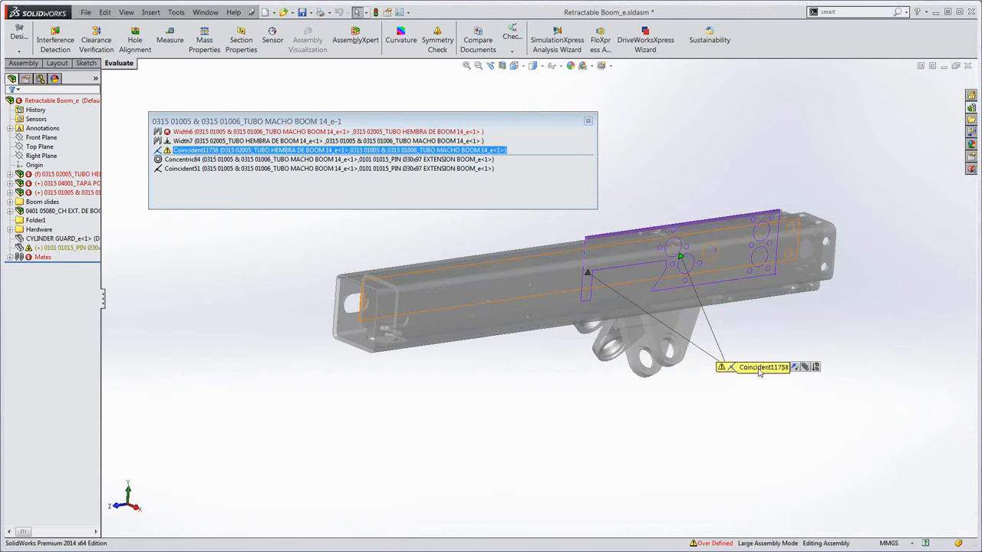
drag(759, 368, 686, 152)
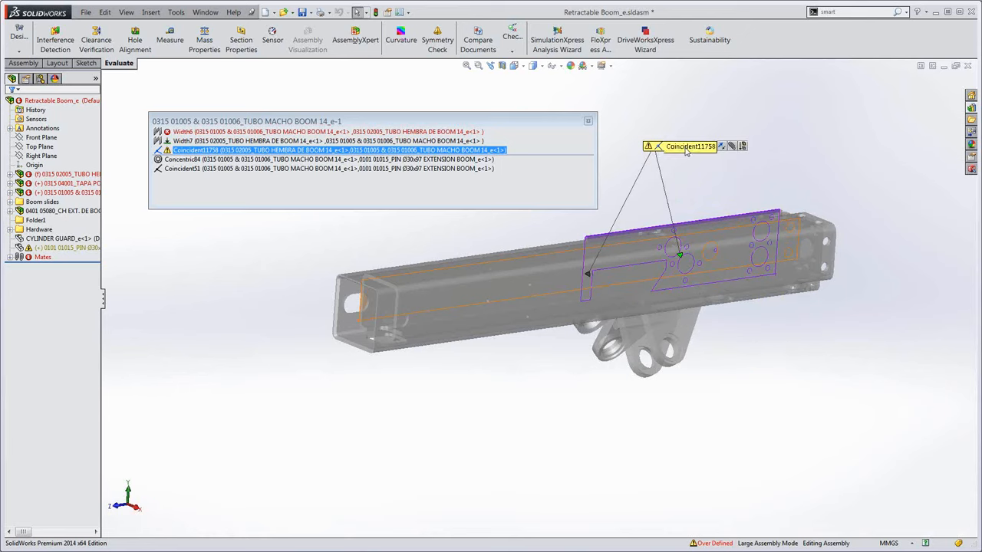
click(230, 132)
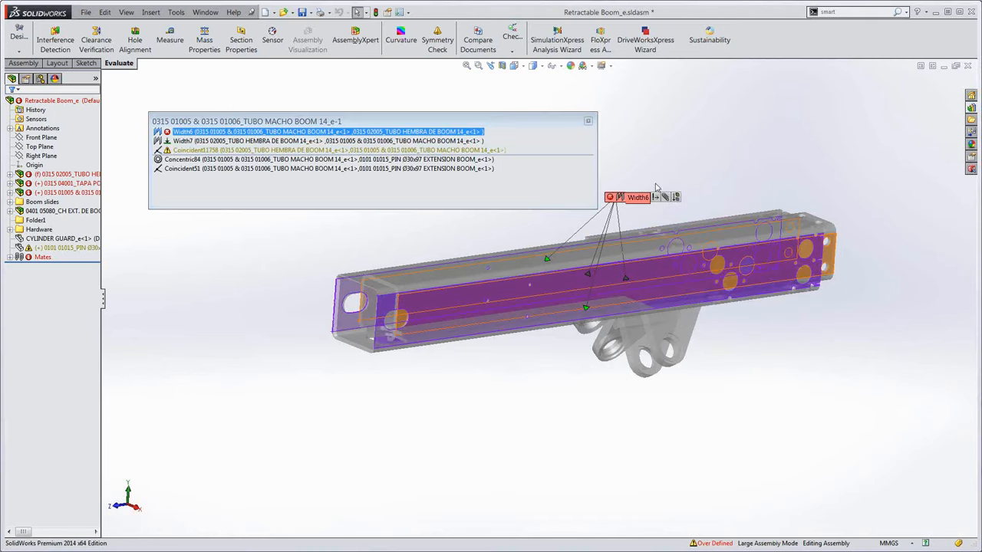
drag(627, 197, 664, 157)
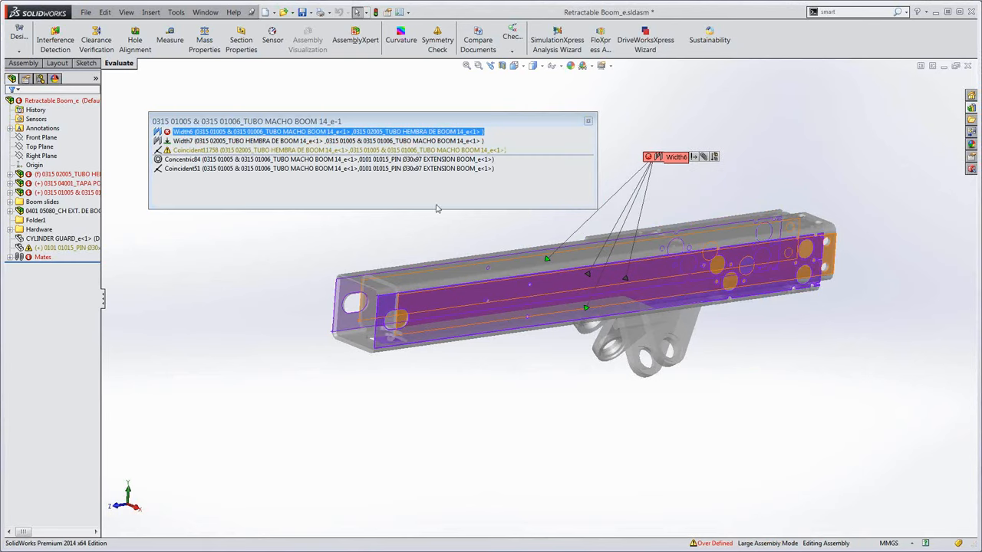
mouse_move(214, 152)
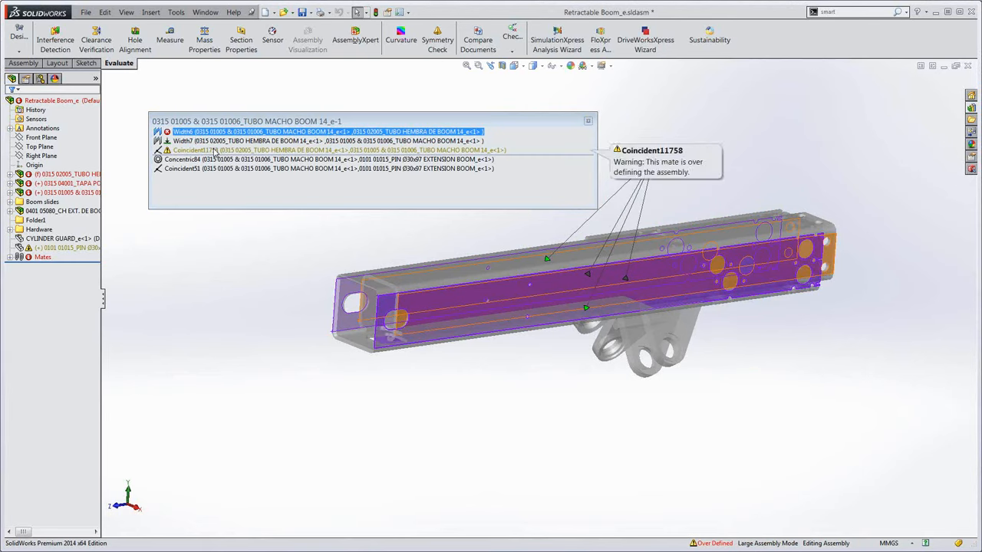
mouse_move(215, 134)
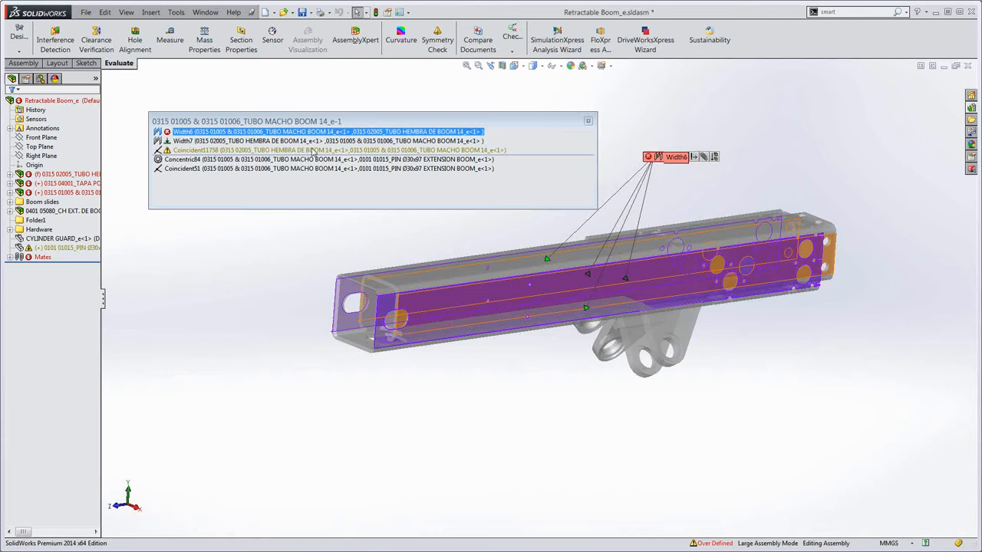
- Force the inner tube's Width6 mate to be satisfied, and suppress the conflicting Coincident11758 mate between the two boom tubes
click(693, 158)
middle_drag(495, 248, 578, 268)
scroll(546, 270, down, 4)
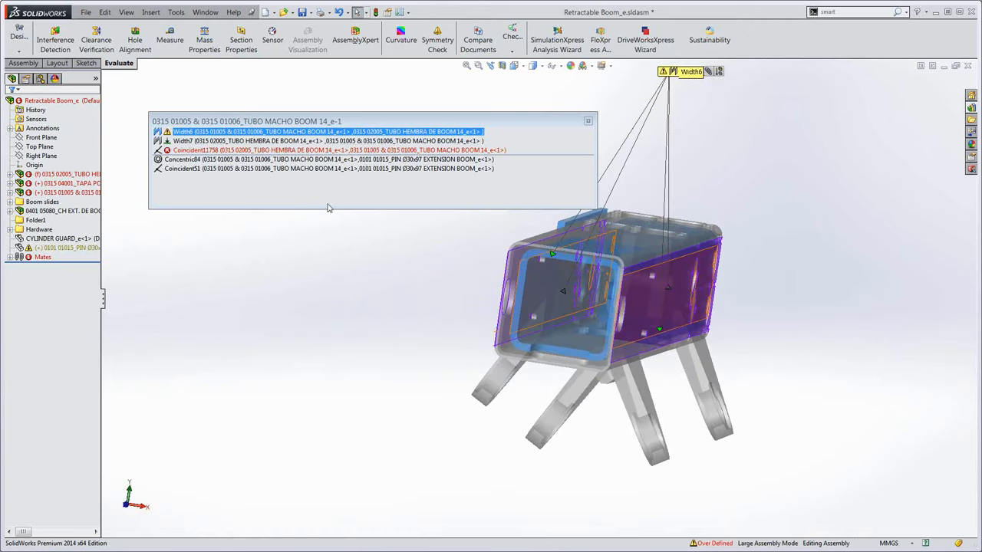
click(191, 151)
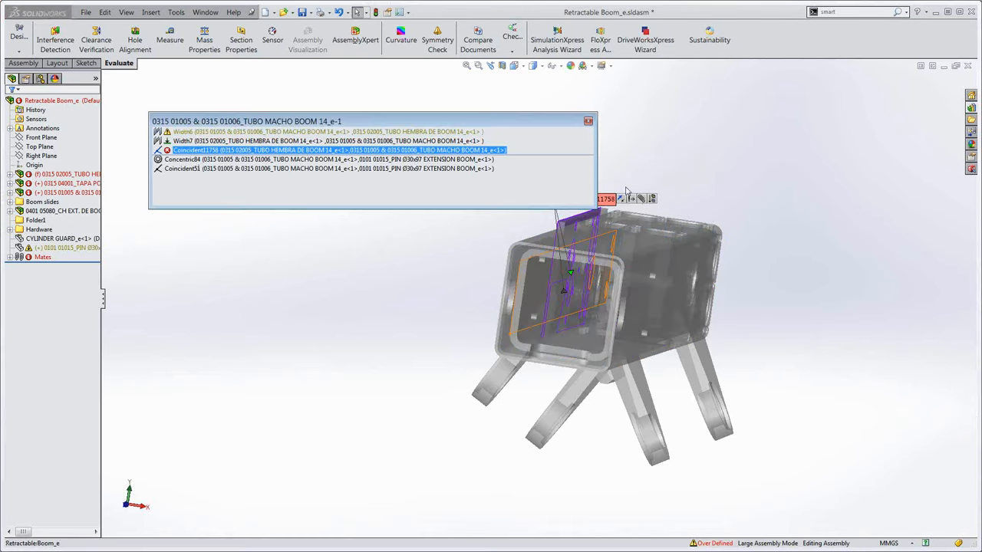
click(652, 199)
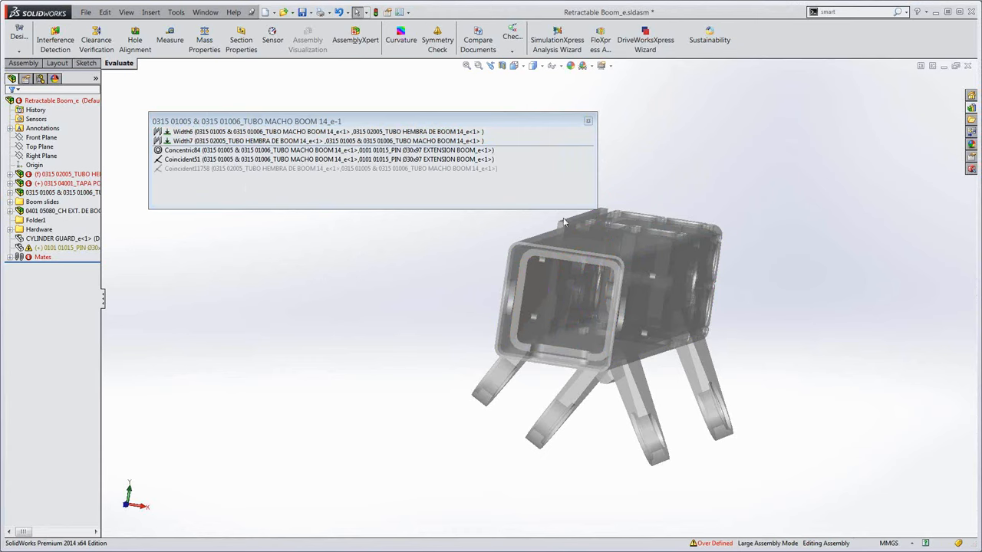
- Close the inner tube's mate list and list the mates of the rear cover 0315 04001_TAPA POSTERIOR_e beside the model
click(589, 122)
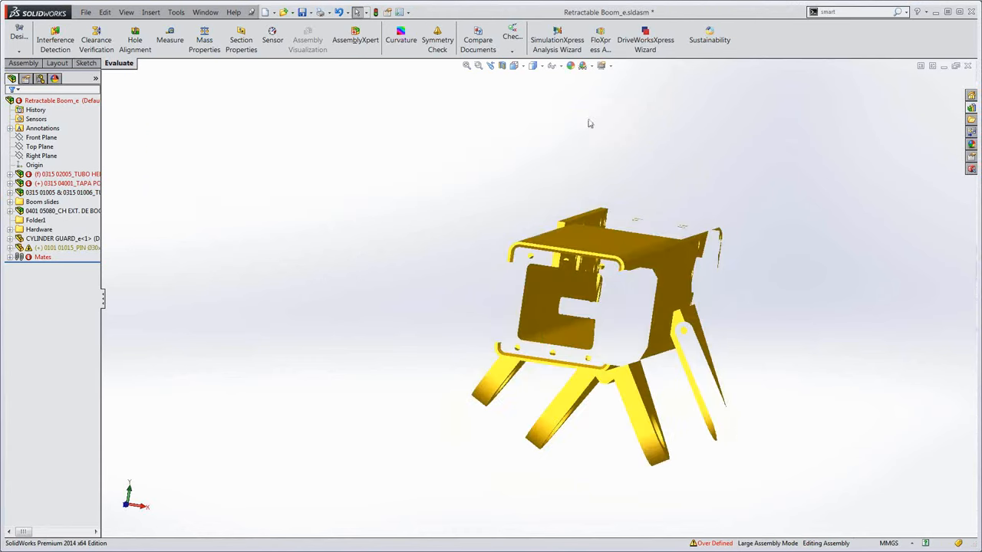
click(68, 184)
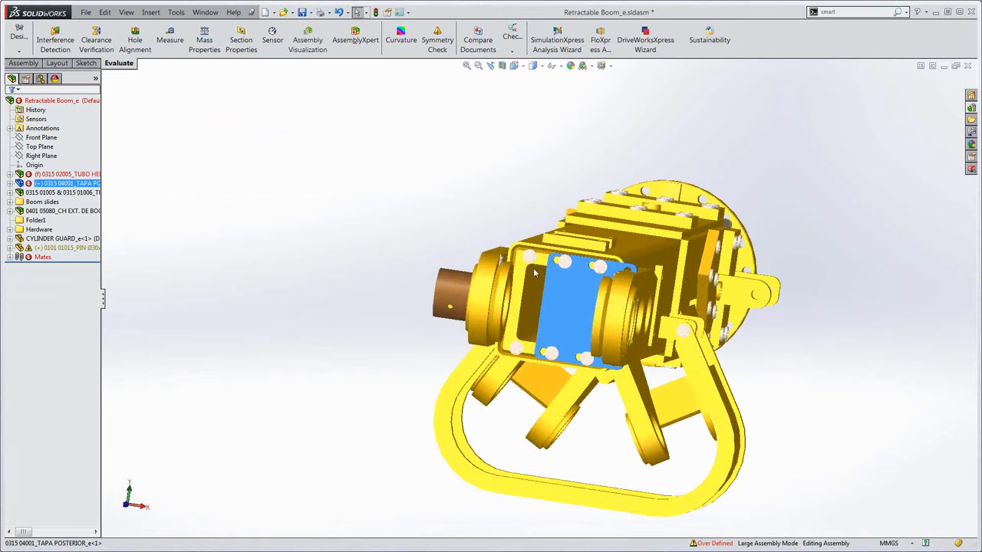
right_click(67, 184)
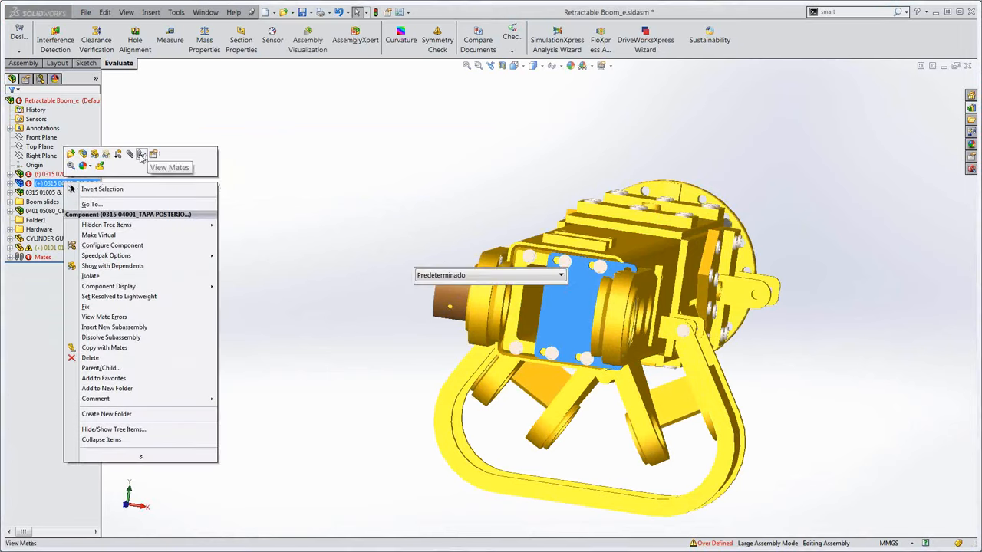
click(144, 159)
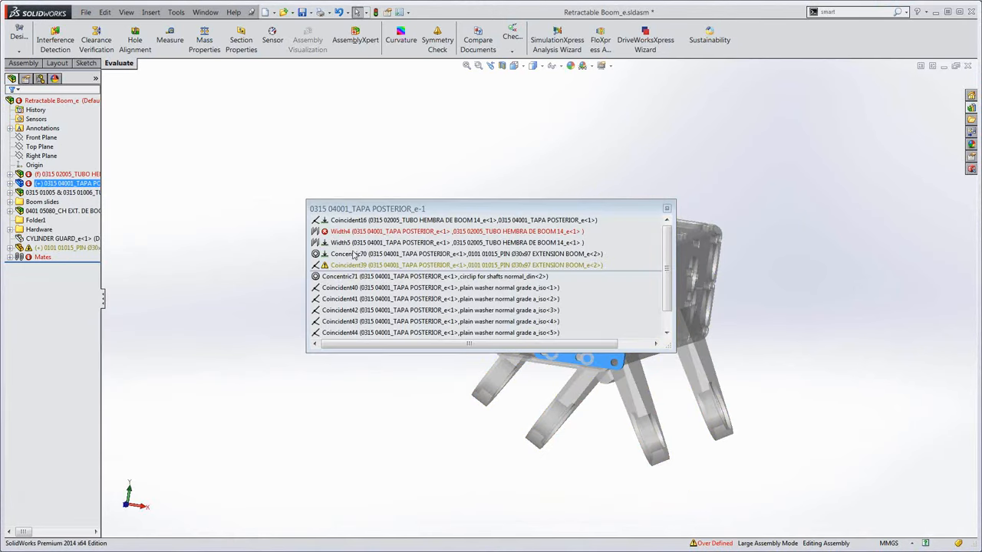
drag(385, 208, 196, 116)
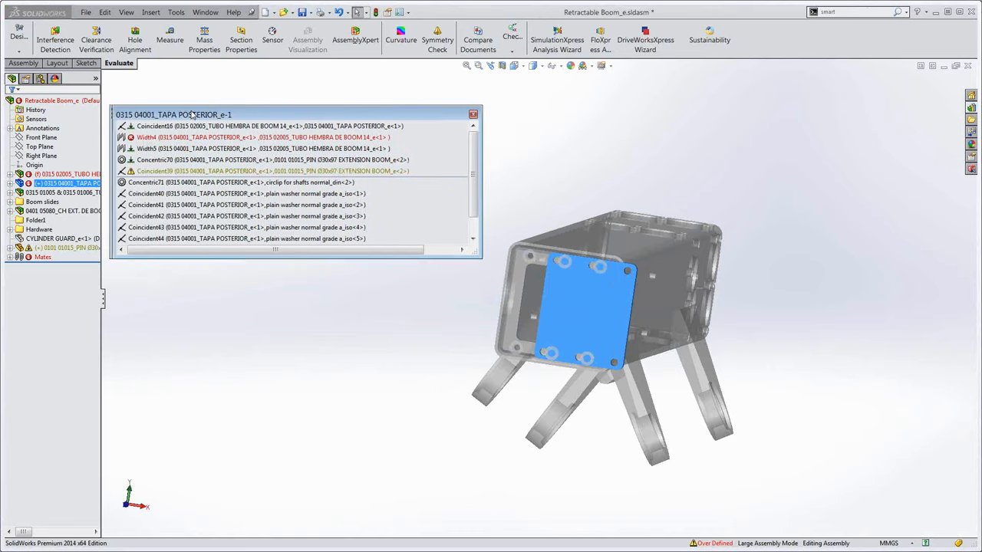
- Check the rear cover's Width4 mate, suppress the conflicting Coincident39 mate between the cover and the extension boom pin, and close the list
click(173, 135)
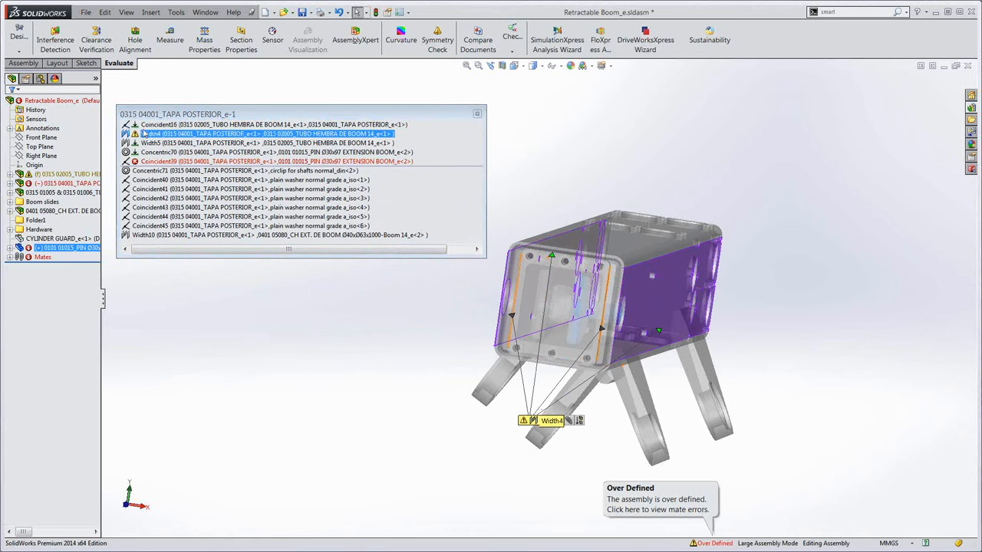
click(153, 162)
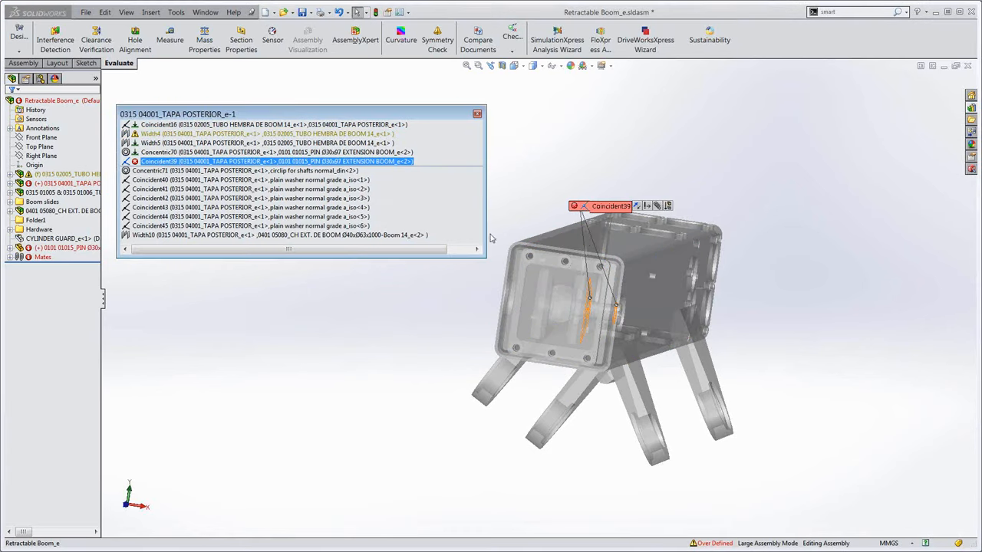
click(658, 207)
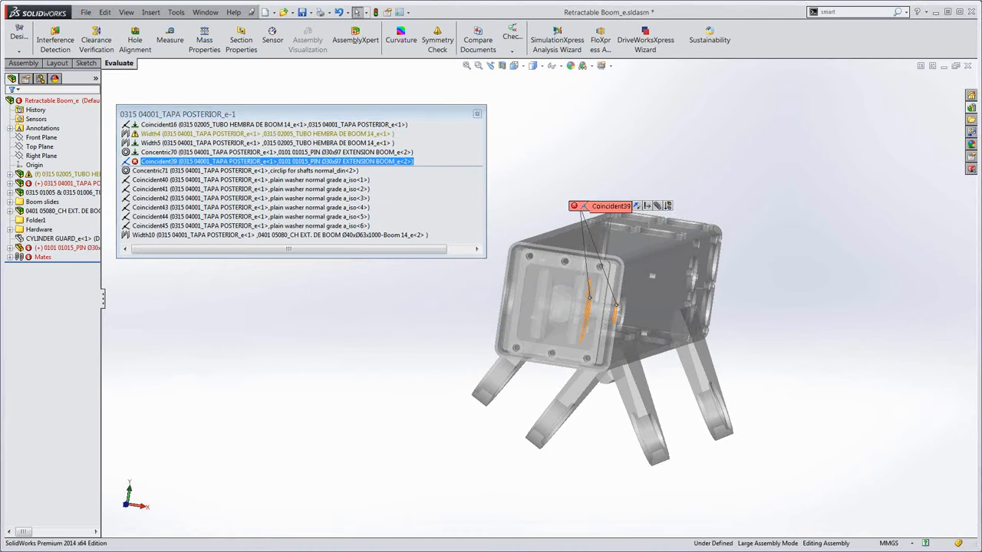
click(477, 114)
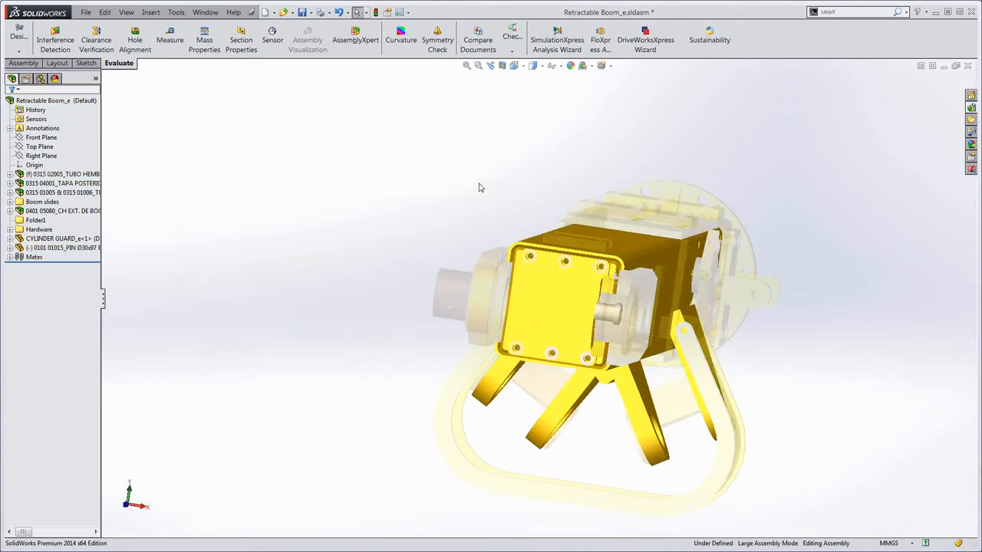
- Review the Solve as options in the outer tube subassembly's component properties, and toggle its rigid or flexible solving
middle_drag(450, 293, 414, 286)
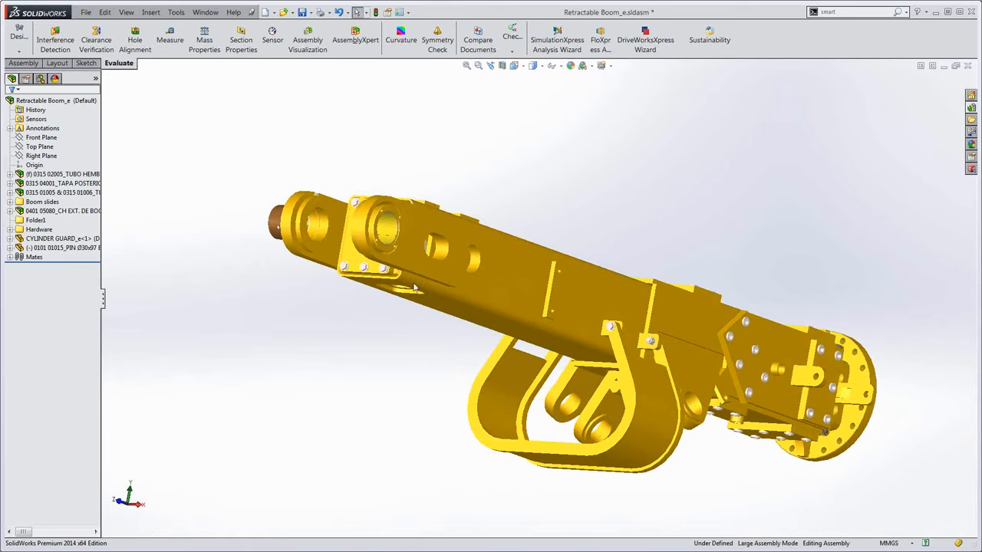
click(64, 175)
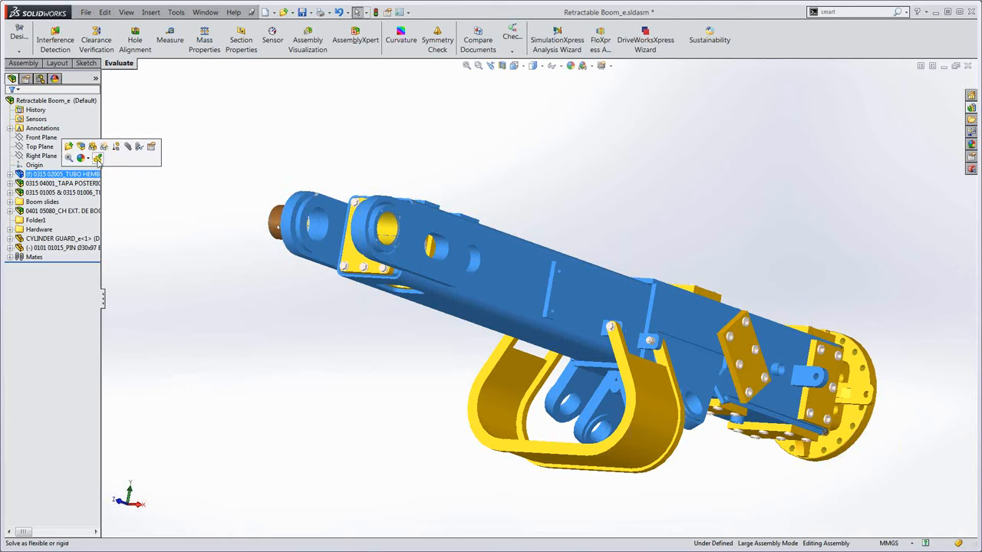
click(152, 148)
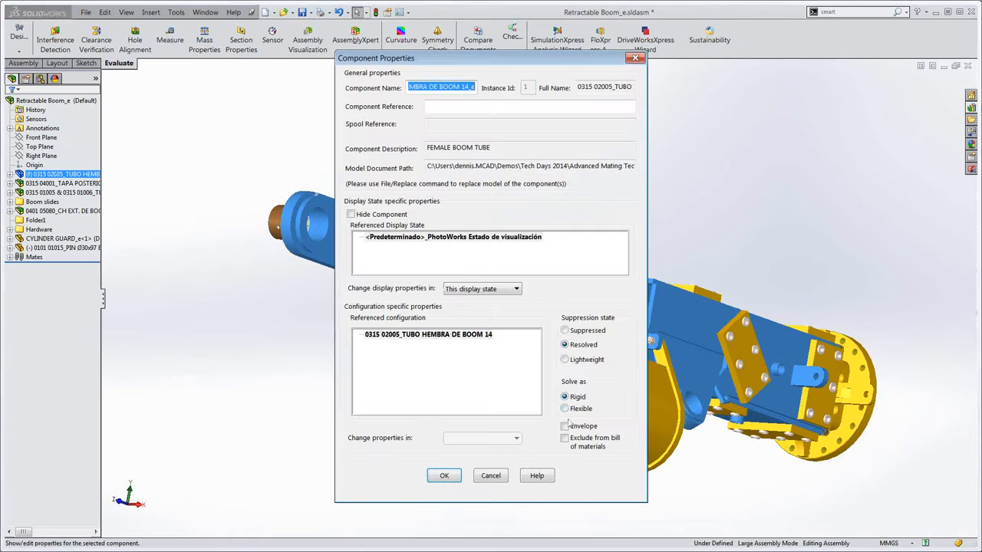
click(500, 477)
click(75, 176)
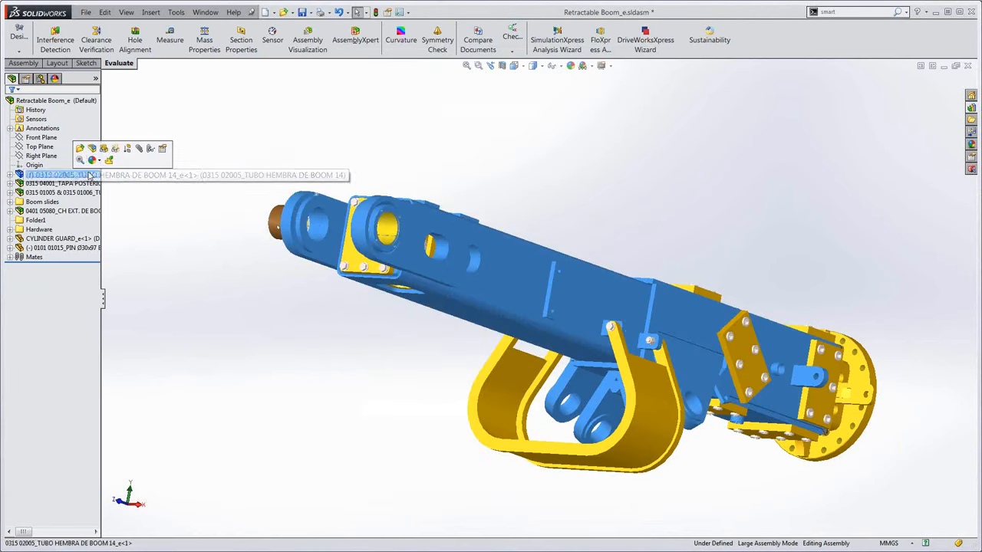
click(110, 162)
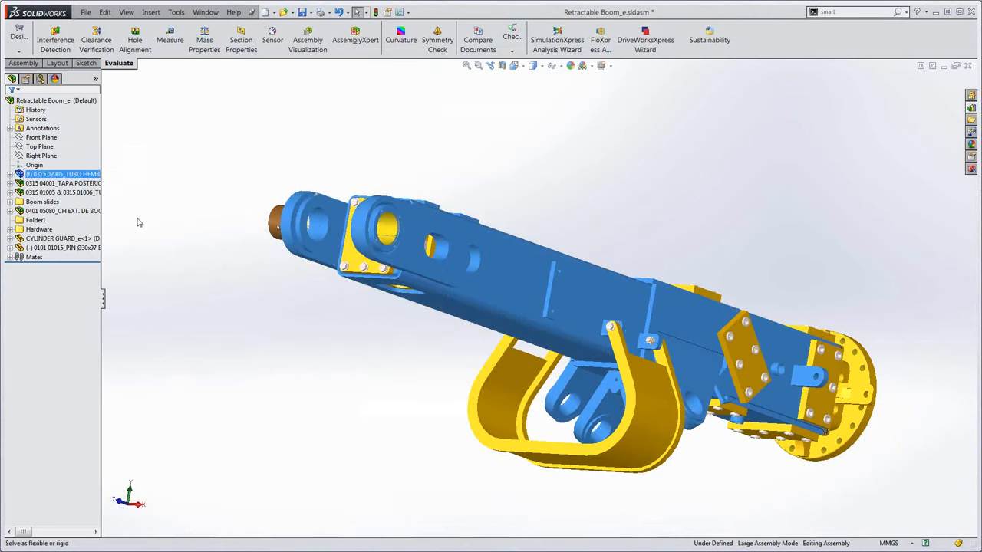
- Select the bronze bushing 0102 02026 protruding from the outer tube's end lug and list its mates
middle_drag(261, 302, 540, 254)
scroll(540, 254, up, 3)
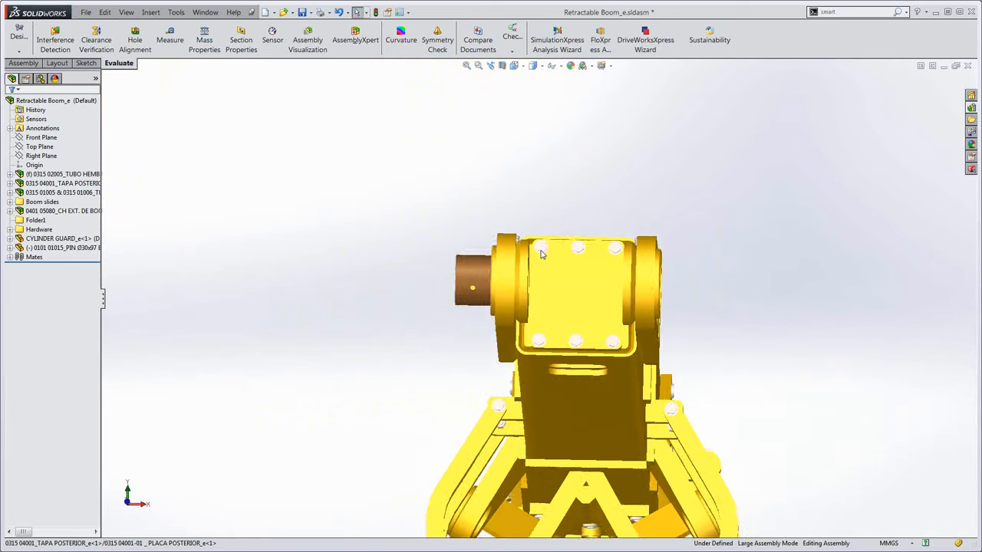
scroll(544, 261, down, 2)
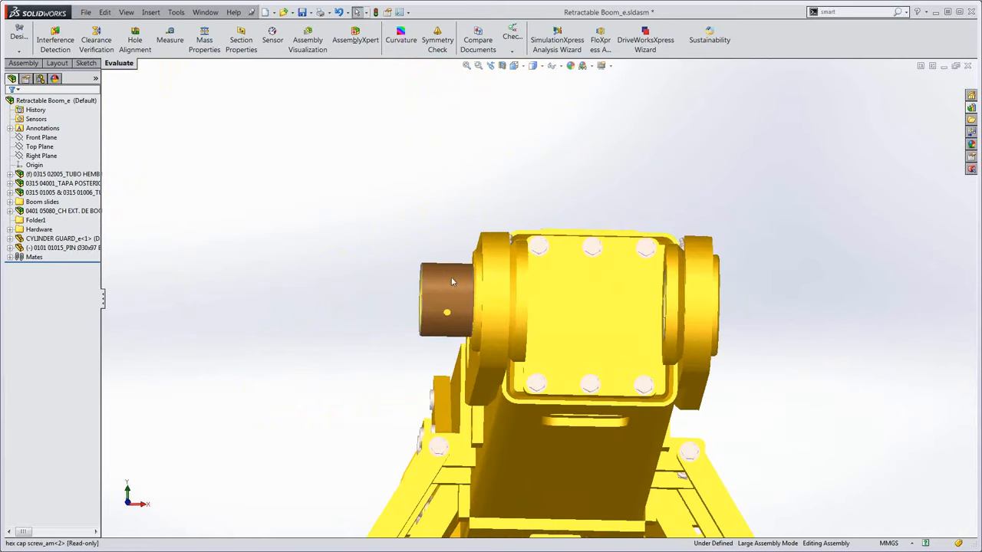
right_click(448, 289)
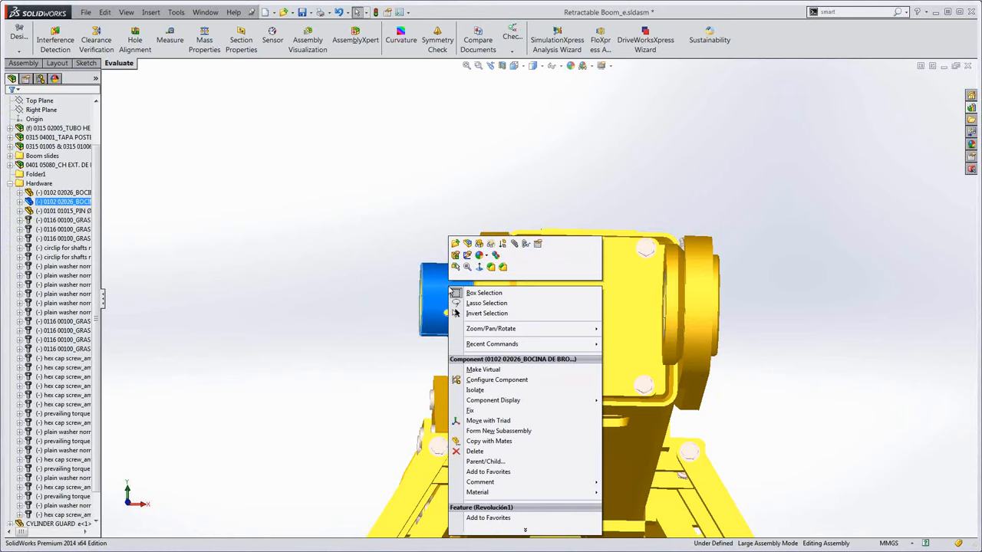
click(384, 286)
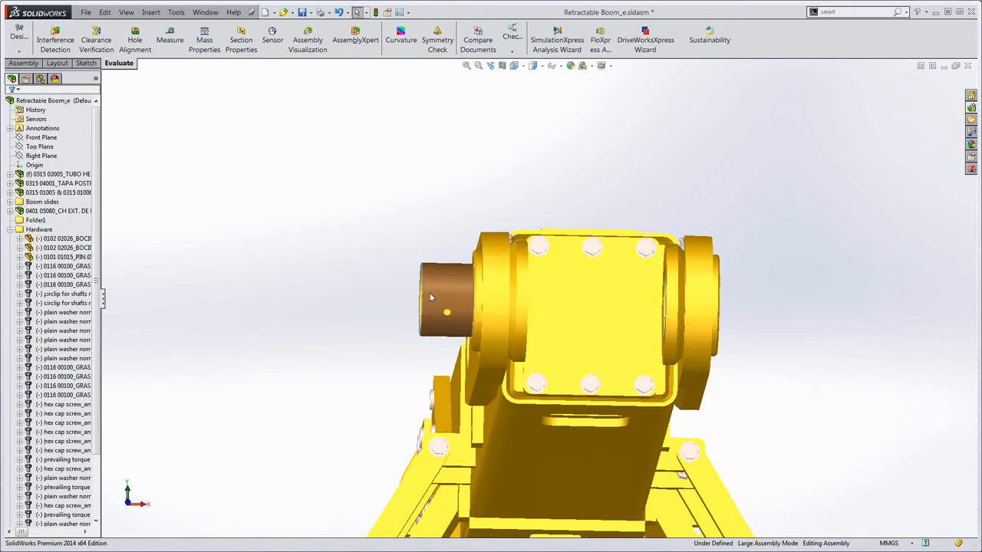
click(61, 248)
click(26, 80)
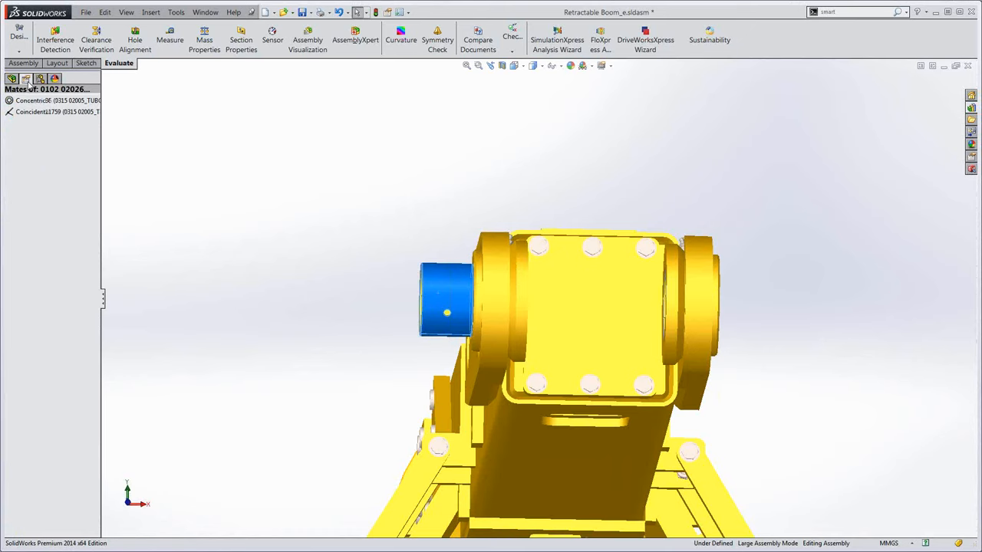
- Flip the alignment of the bushing's Concentric36 mate with the outer tube, and close the list of mates
right_click(32, 109)
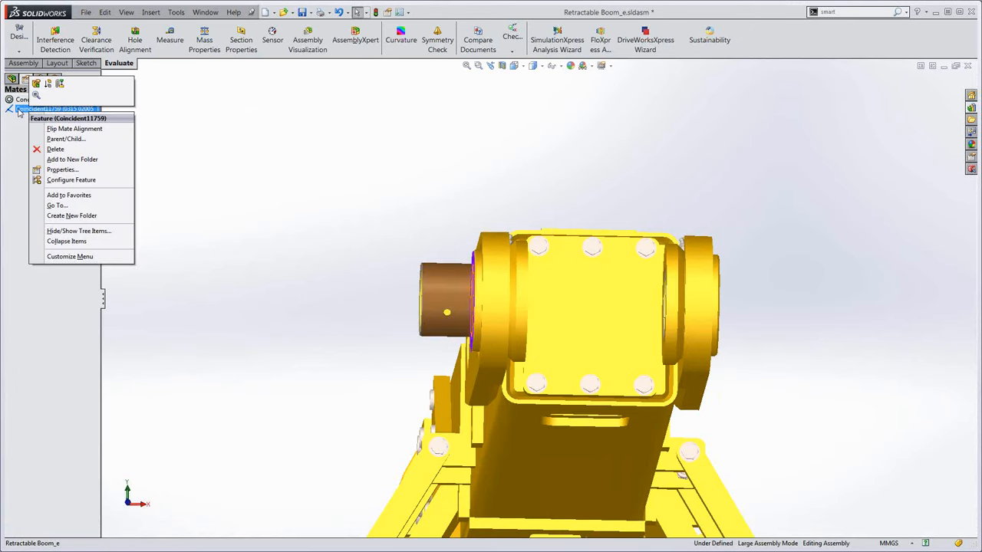
click(23, 99)
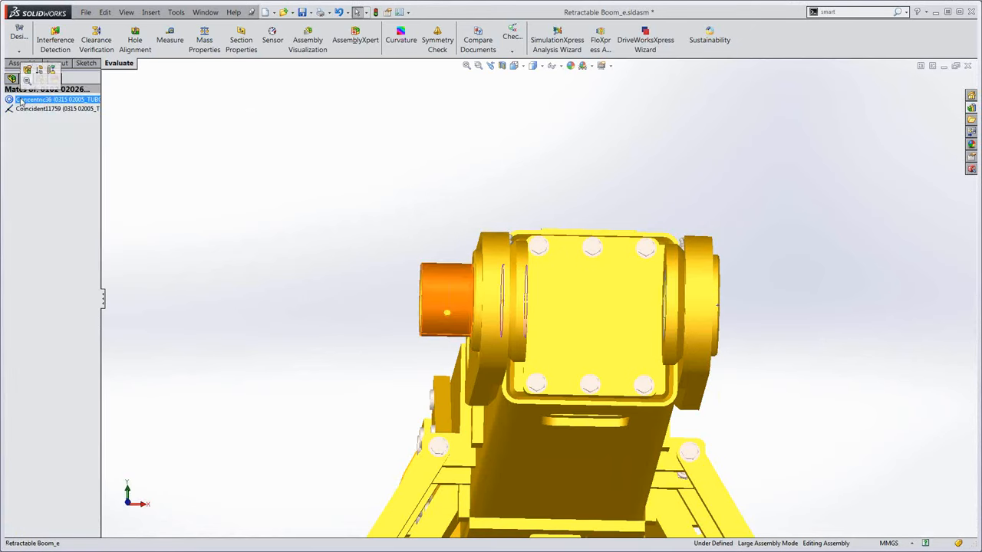
right_click(22, 101)
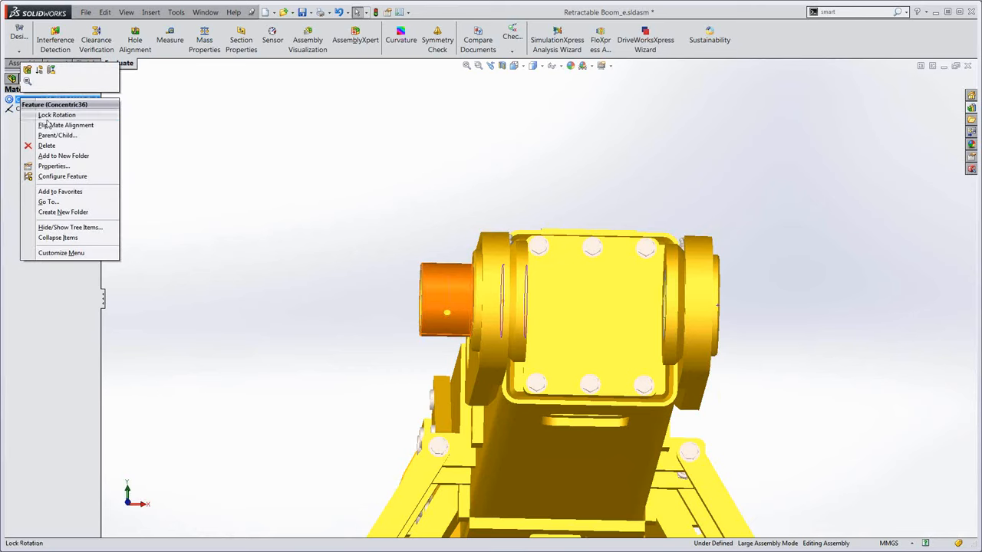
click(47, 126)
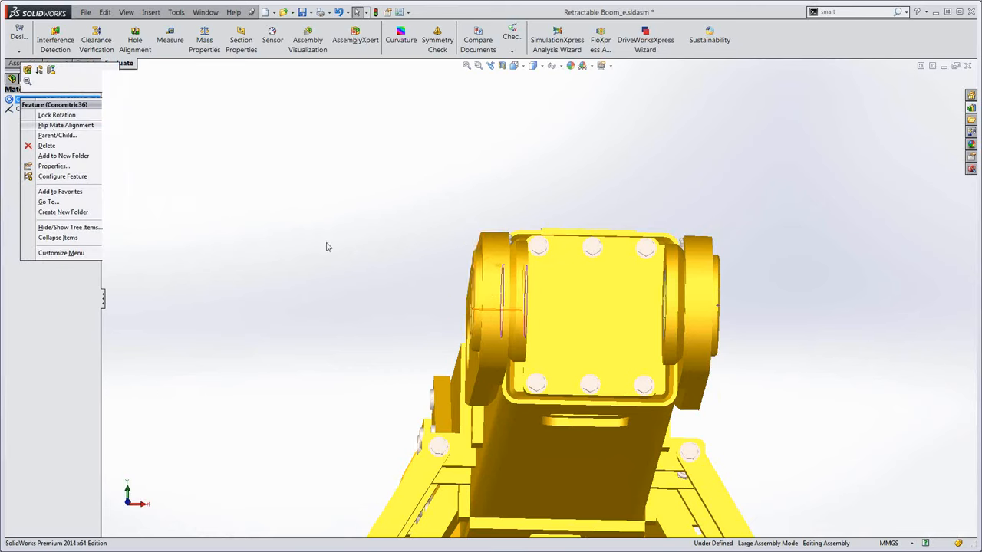
click(539, 327)
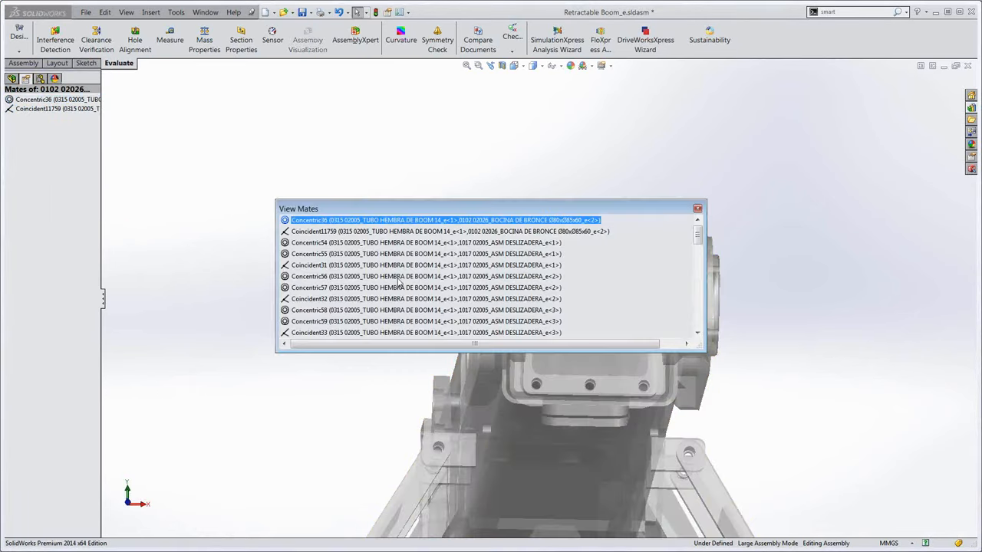
click(697, 208)
- Examine the seating of the bronze bushings in the outer tube's end lugs and the whole repaired boom from several sides
scroll(528, 277, up, 2)
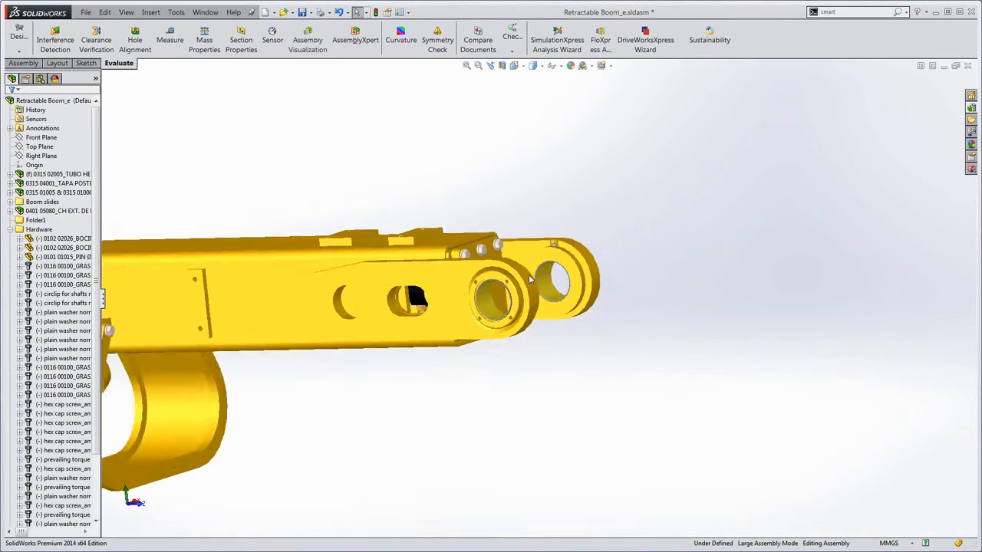
scroll(528, 277, down, 4)
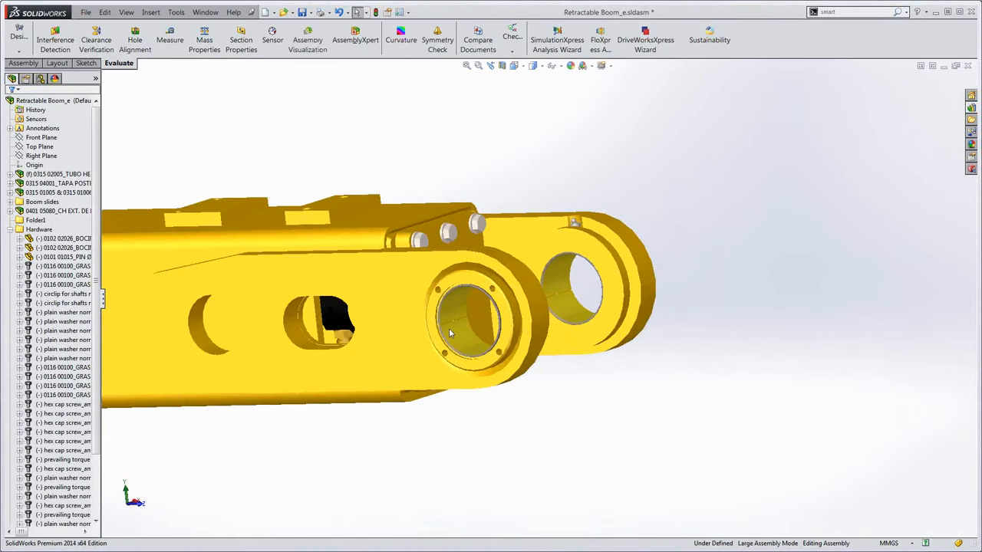
scroll(403, 320, up, 2)
middle_drag(403, 320, 231, 283)
scroll(232, 280, down, 3)
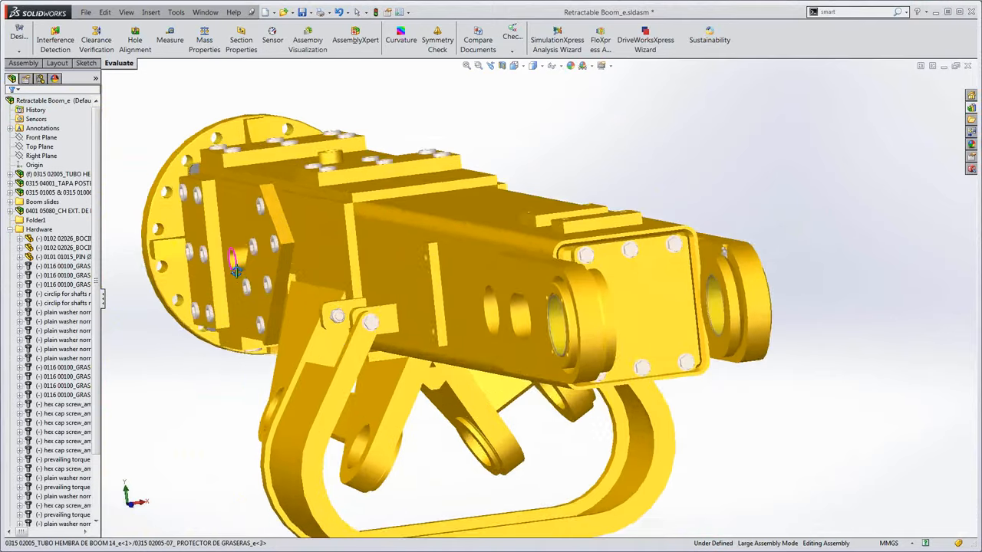
scroll(276, 257, down, 3)
scroll(313, 256, up, 2)
middle_drag(313, 256, 573, 284)
scroll(575, 271, up, 3)
scroll(612, 270, down, 2)
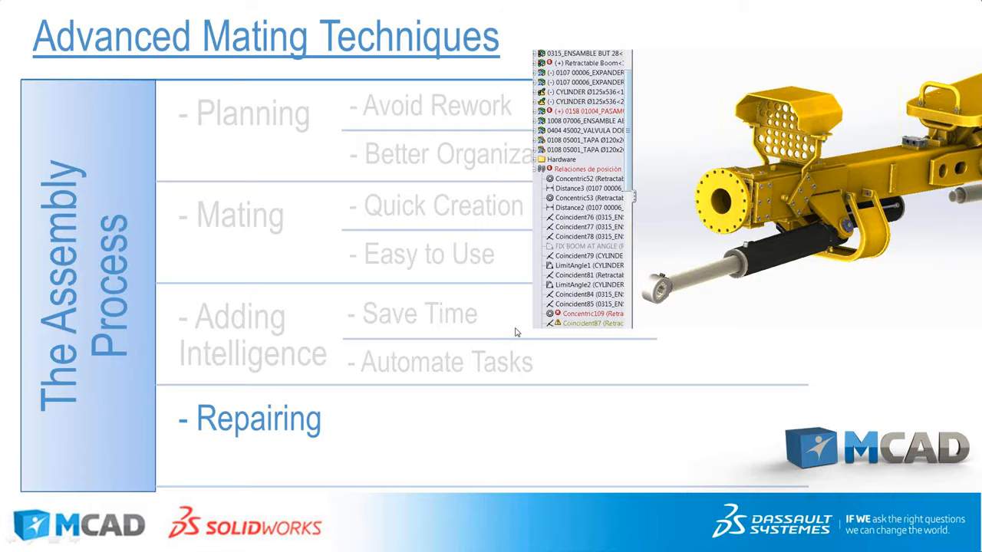
click(397, 401)
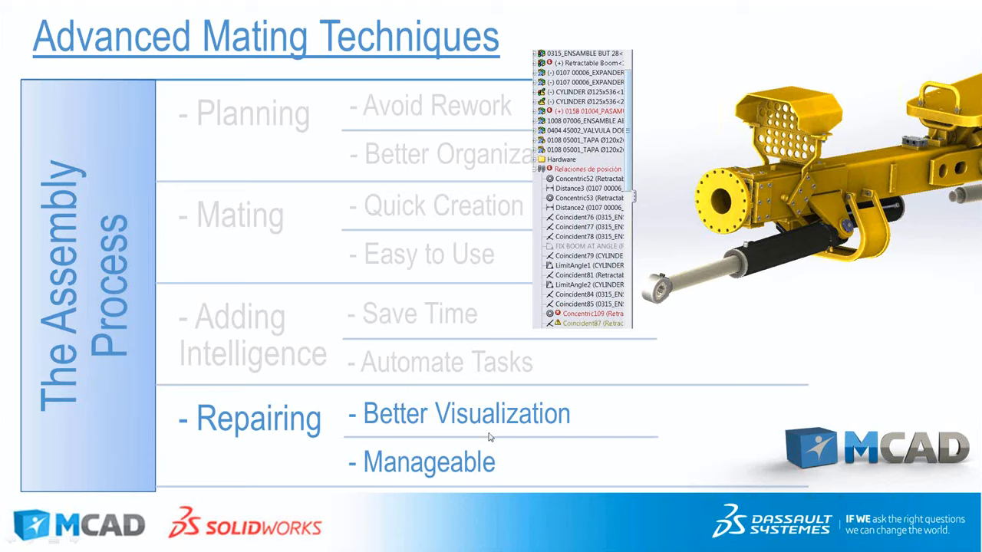
click(598, 416)
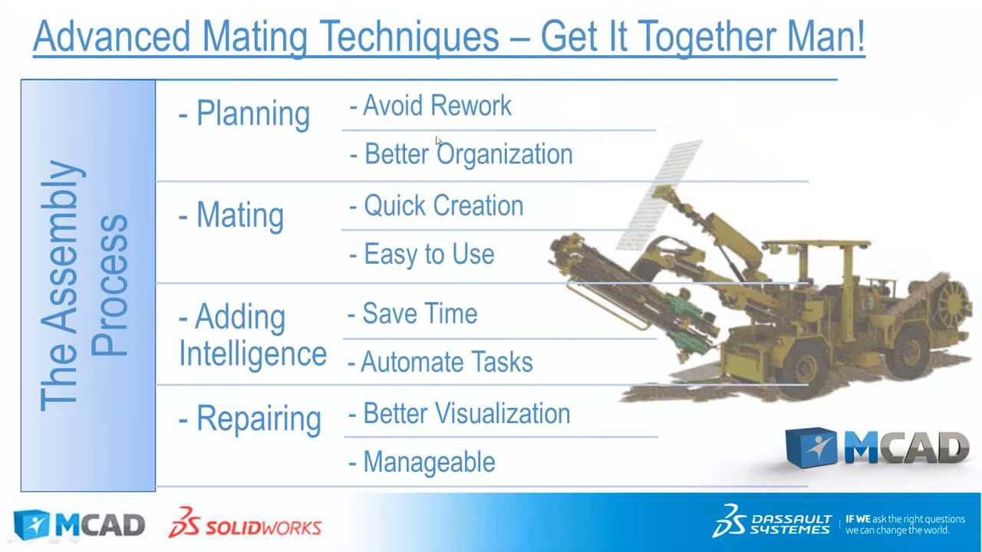